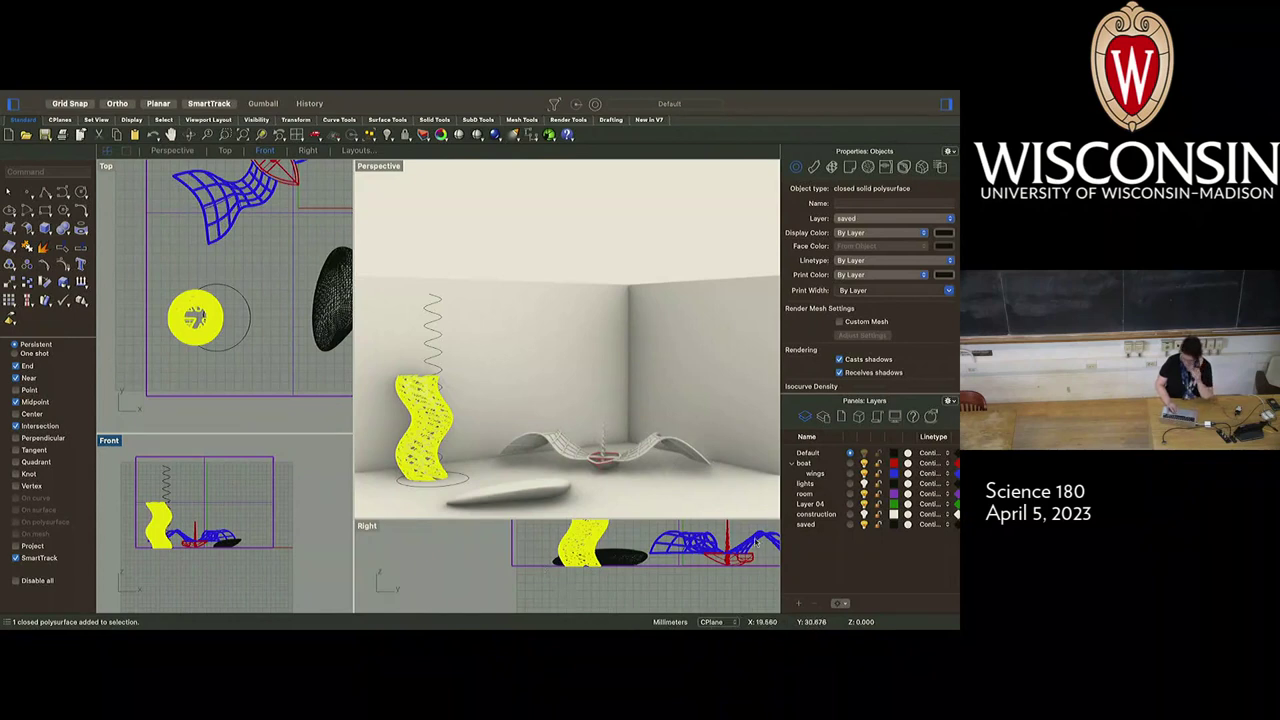
Hide the saved layer and delete the leftover helix and base circle from the room
{"action": "left_click", "coordinate": [864, 525]}
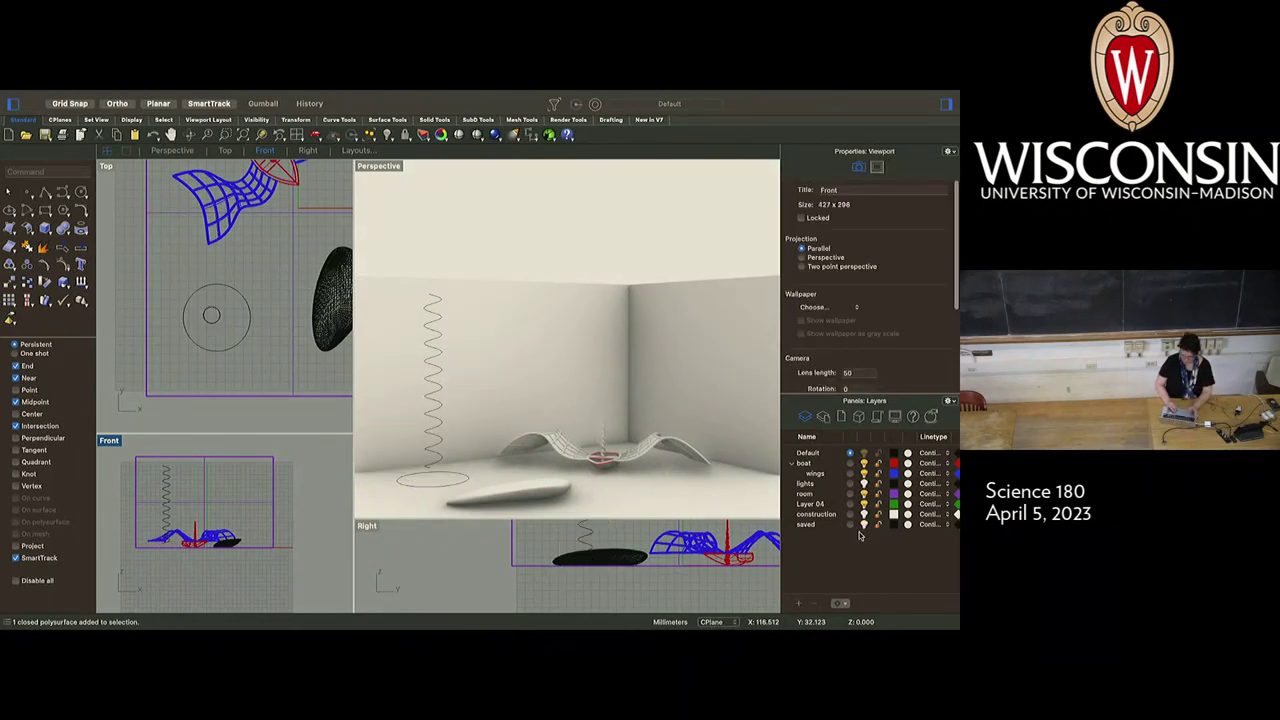
{"action": "left_click", "coordinate": [425, 413]}
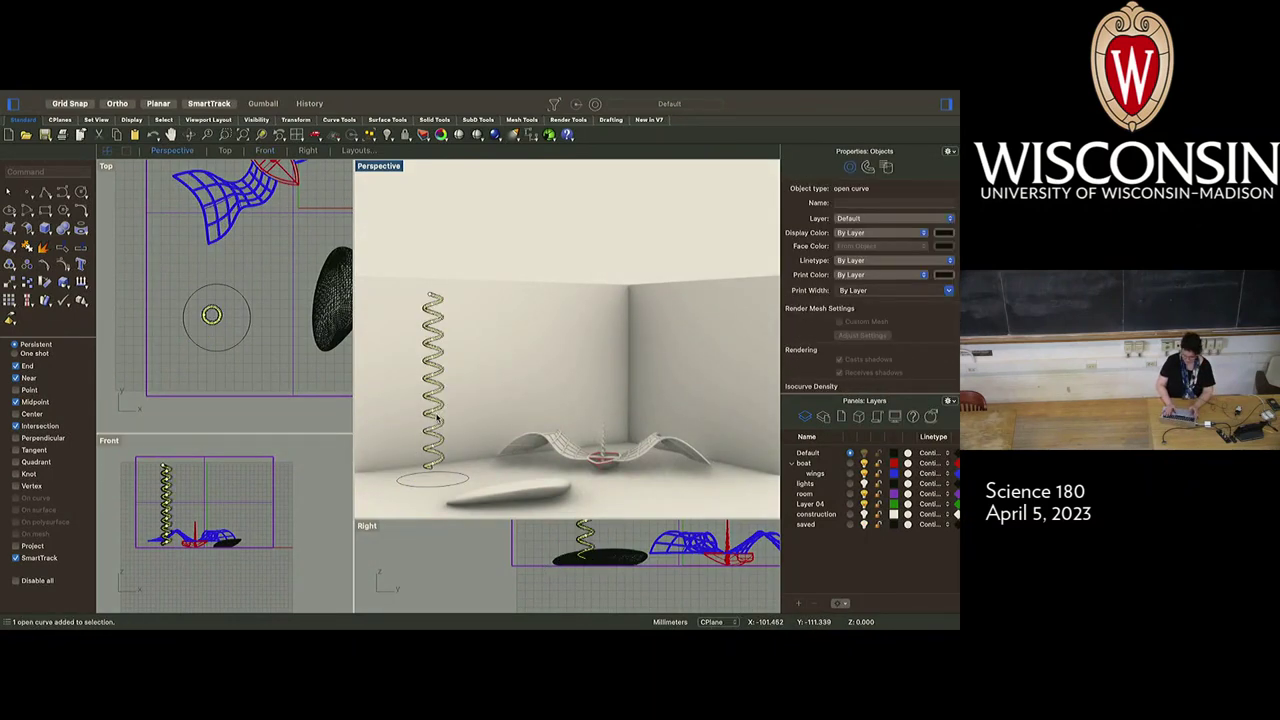
{"action": "key", "text": "Delete"}
{"action": "left_click", "coordinate": [430, 490]}
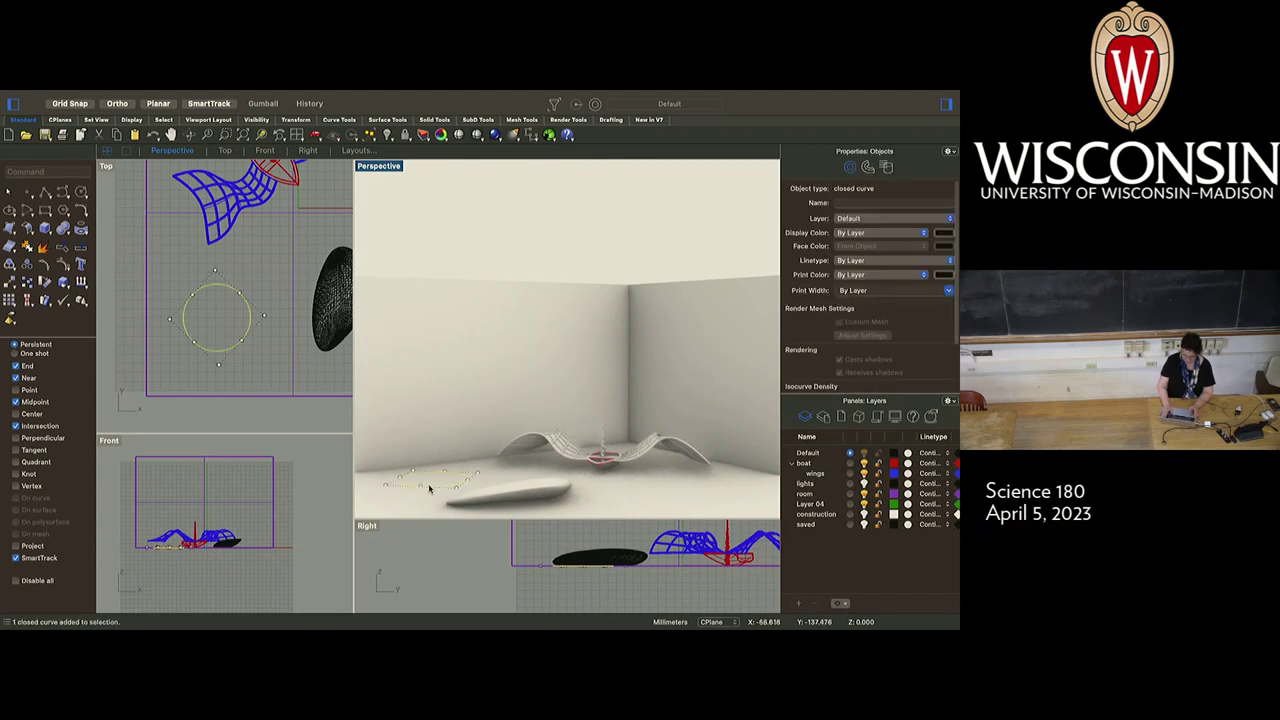
{"action": "key", "text": "Delete"}
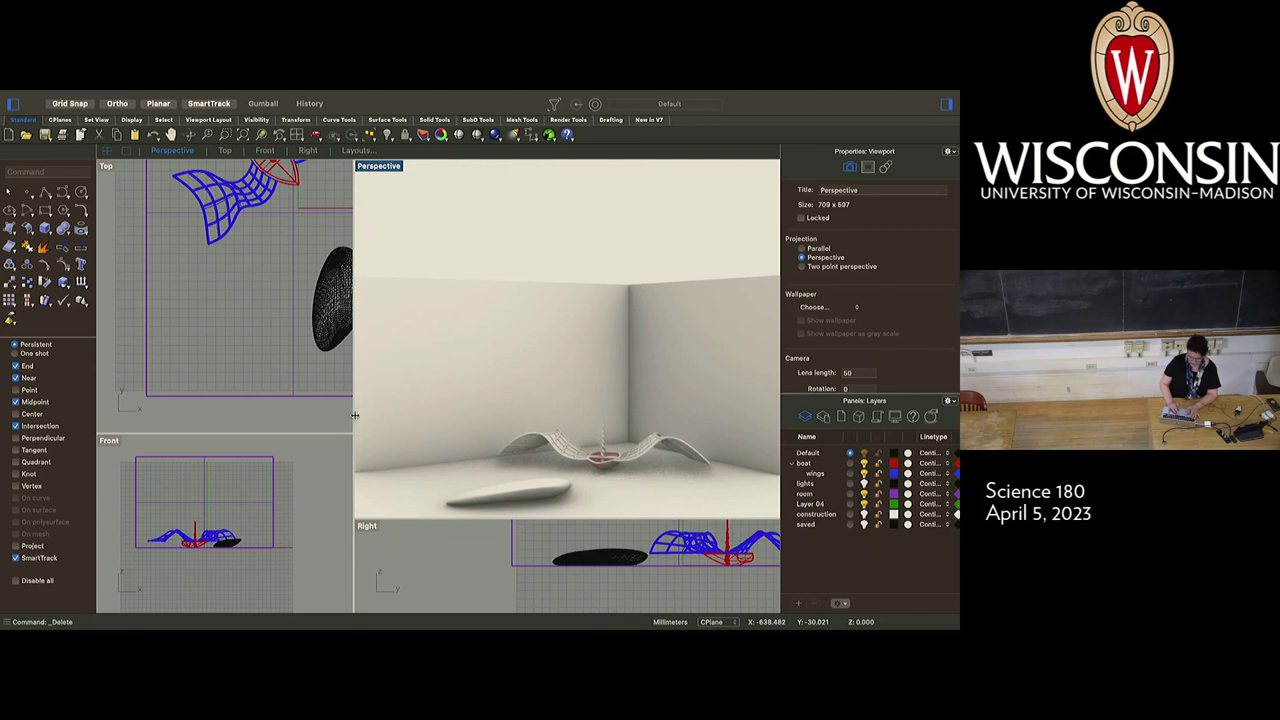
Hide the boat and wings layers and move the rock-shaped closed surface from the Default layer to Layer 04
{"action": "left_click_drag", "start_coordinate": [352, 414], "coordinate": [417, 414]}
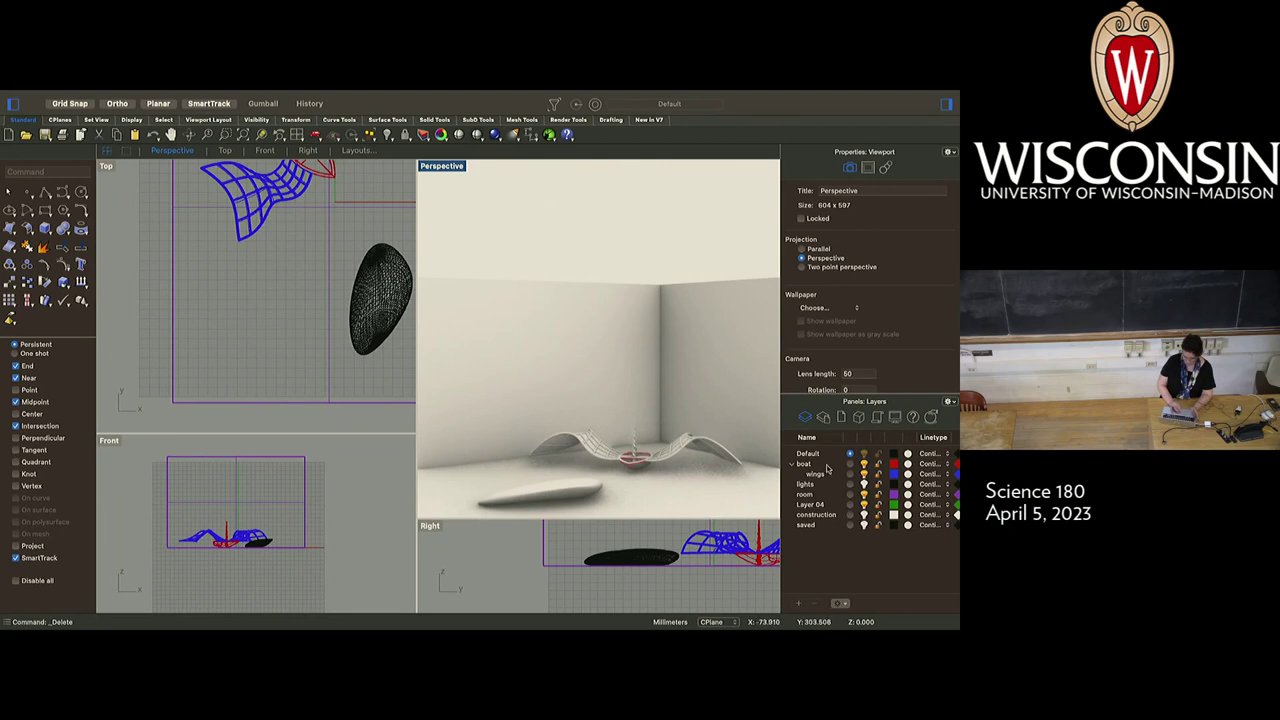
{"action": "left_click", "coordinate": [864, 474]}
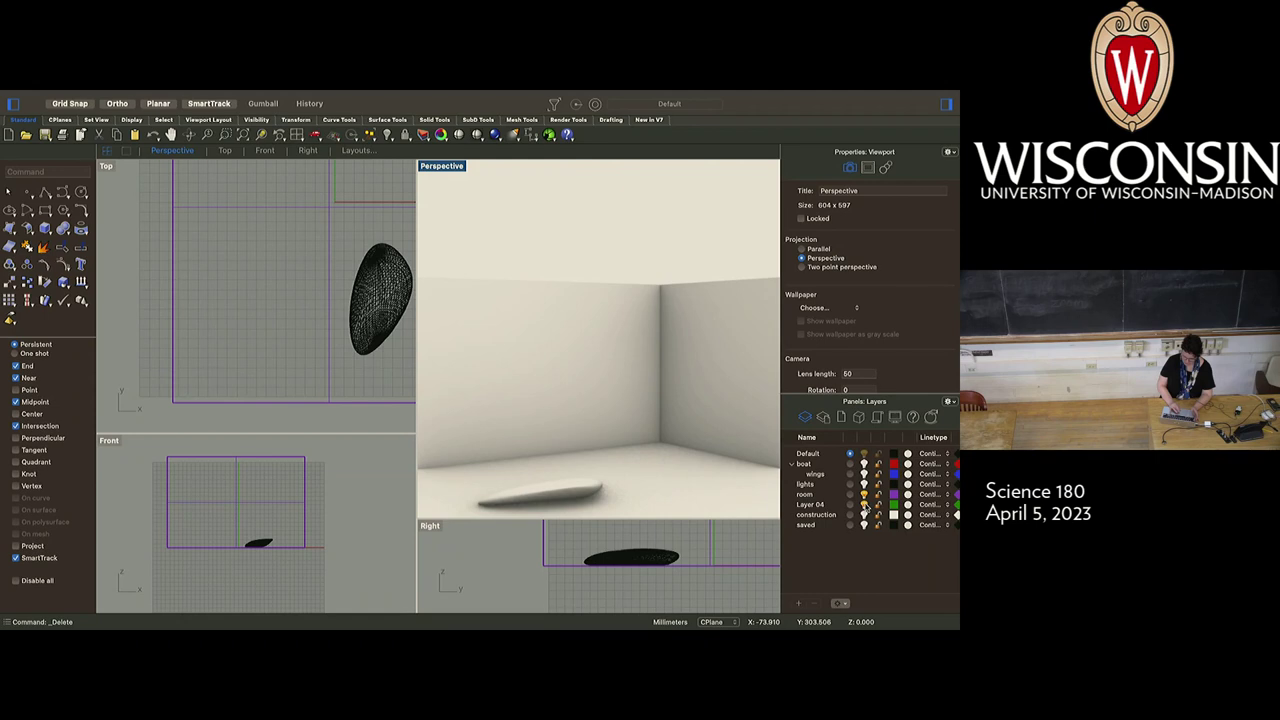
{"action": "left_click", "coordinate": [380, 295]}
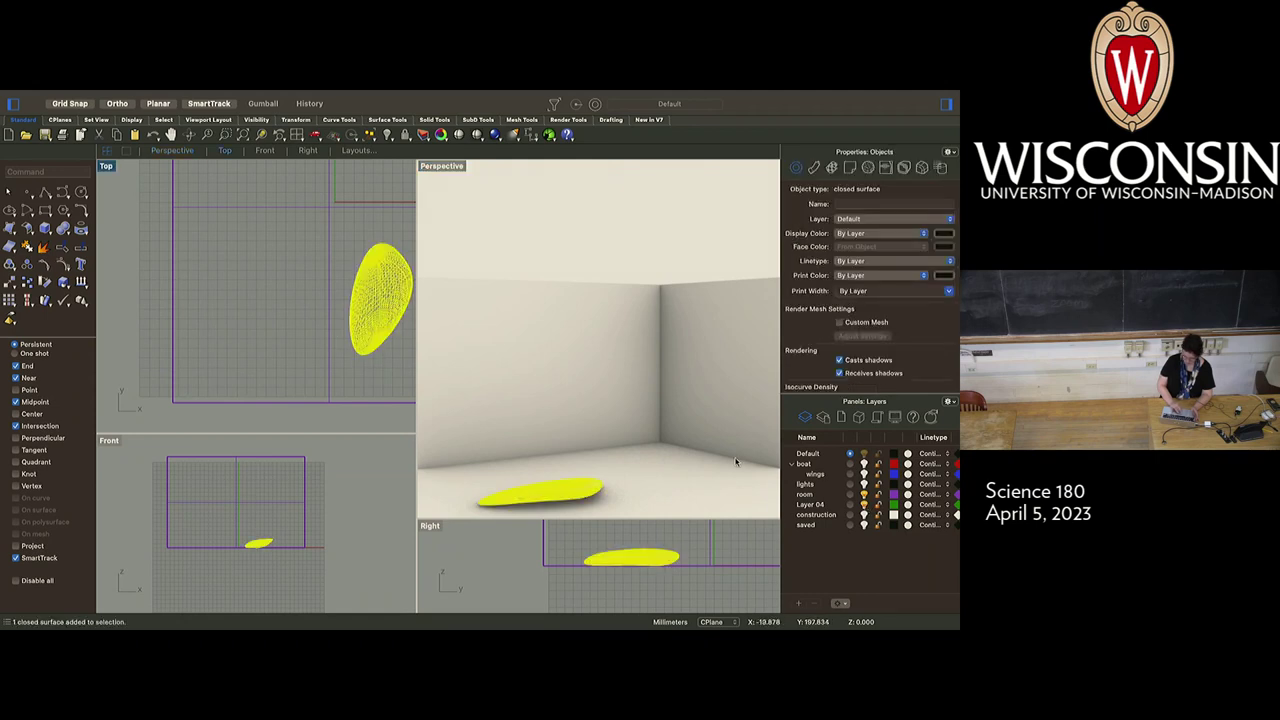
{"action": "left_click", "coordinate": [811, 505]}
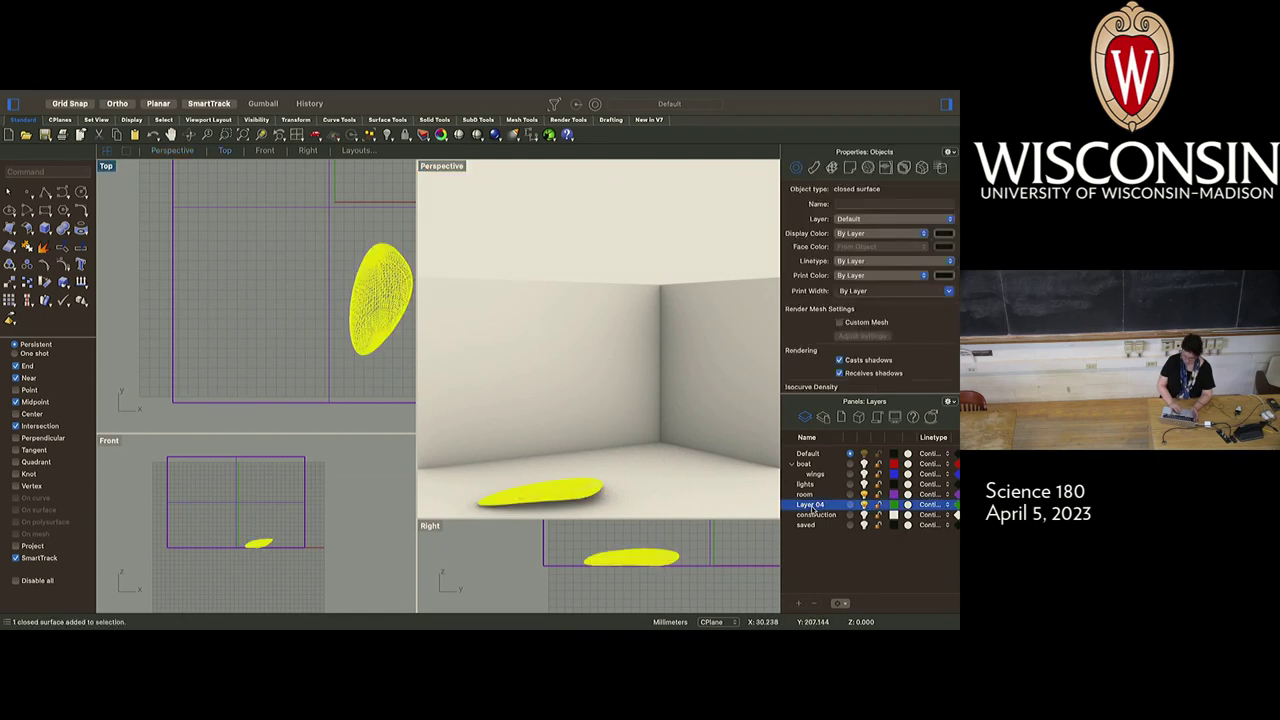
{"action": "right_click", "coordinate": [811, 505]}
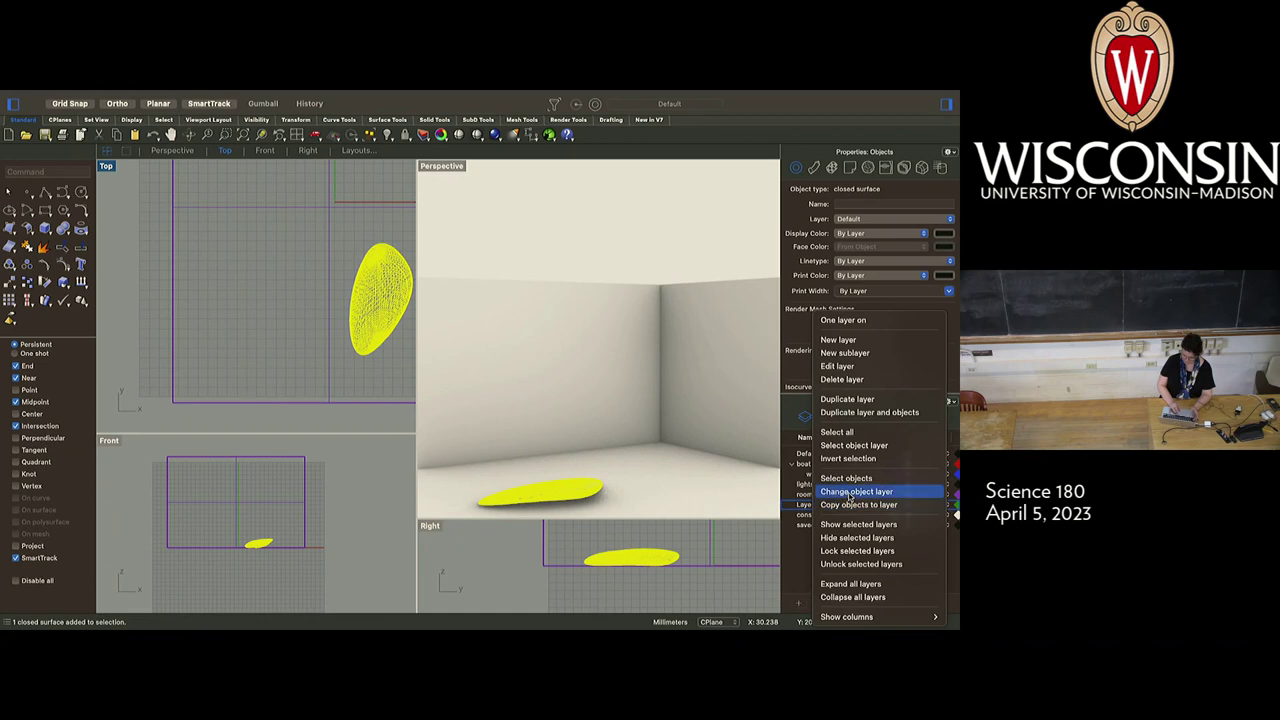
{"action": "left_click", "coordinate": [850, 492]}
Rename Layer 04 to "rock" and deselect the surface
{"action": "double_click", "coordinate": [809, 506]}
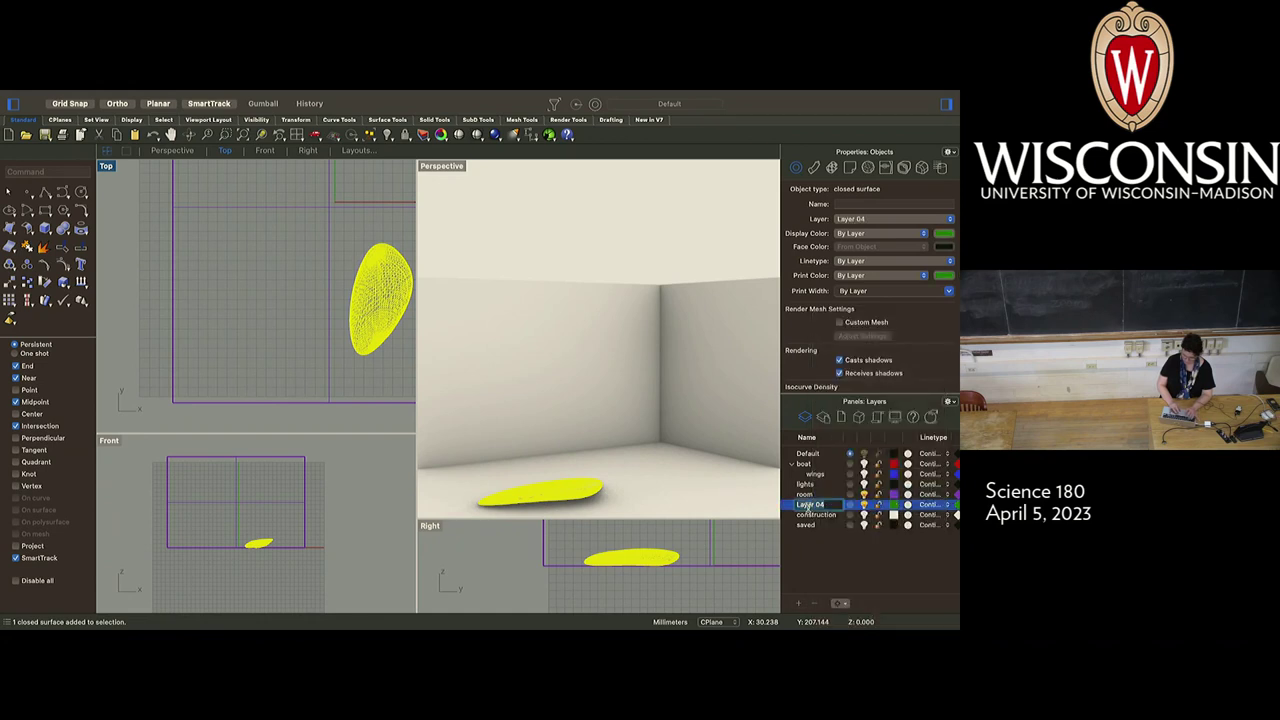
{"action": "type", "text": "rock"}
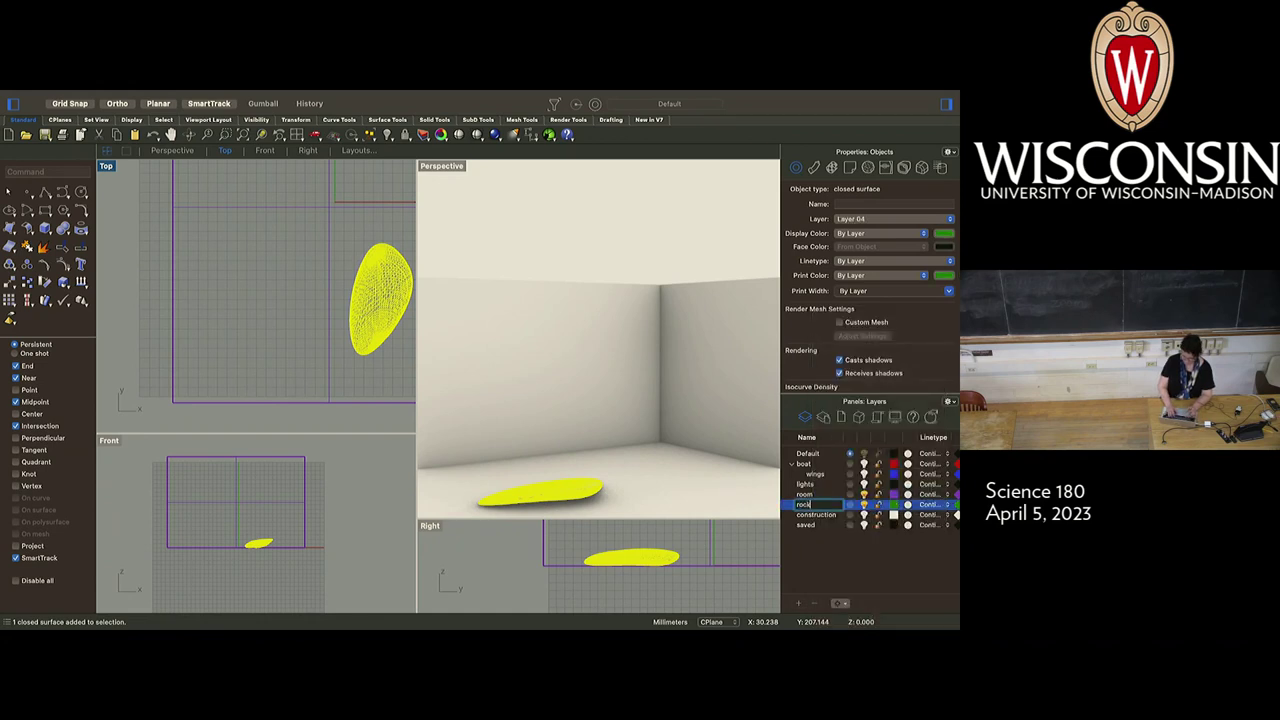
{"action": "key", "text": "Return"}
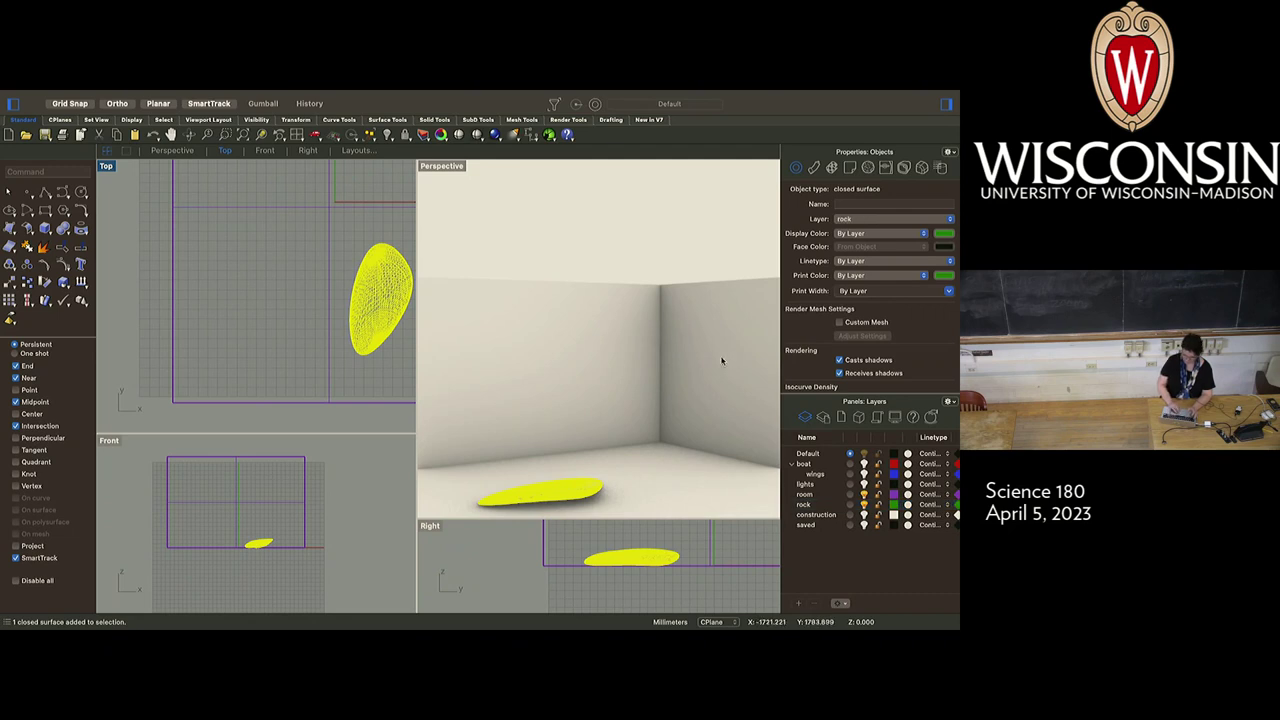
{"action": "left_click", "coordinate": [672, 258]}
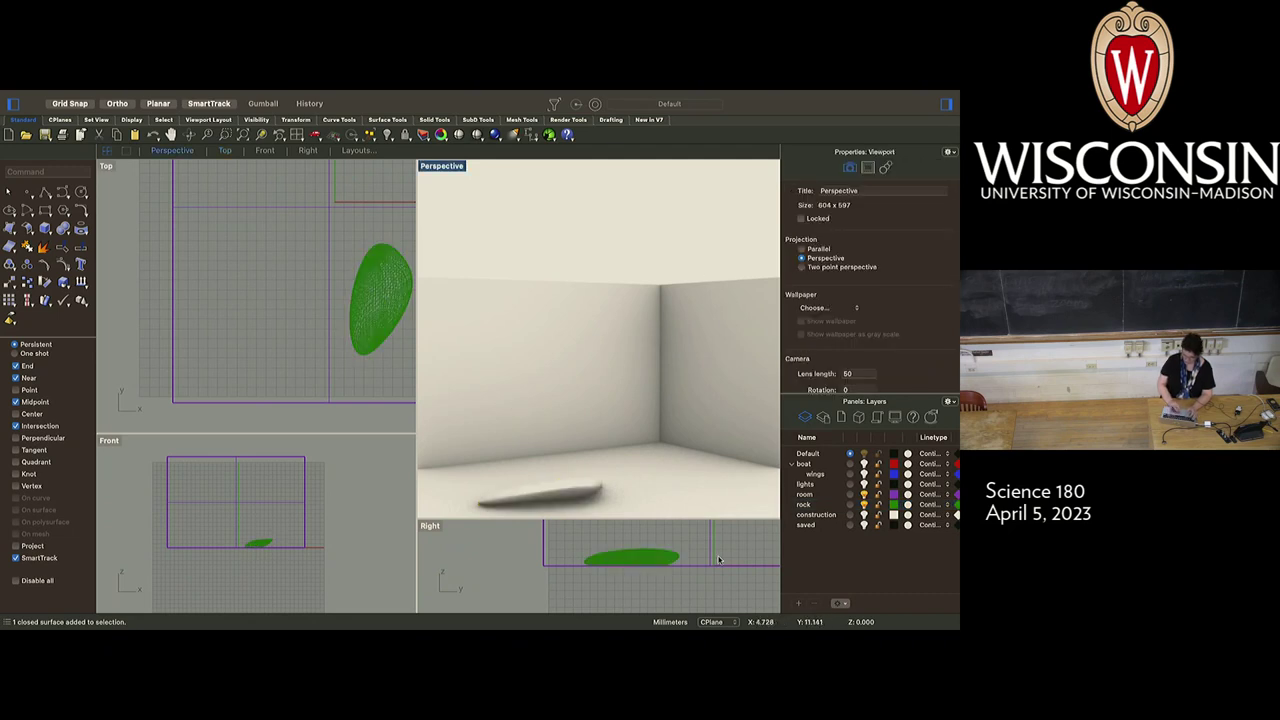
Hide the rock layer and lock the room layer
{"action": "left_click", "coordinate": [864, 504]}
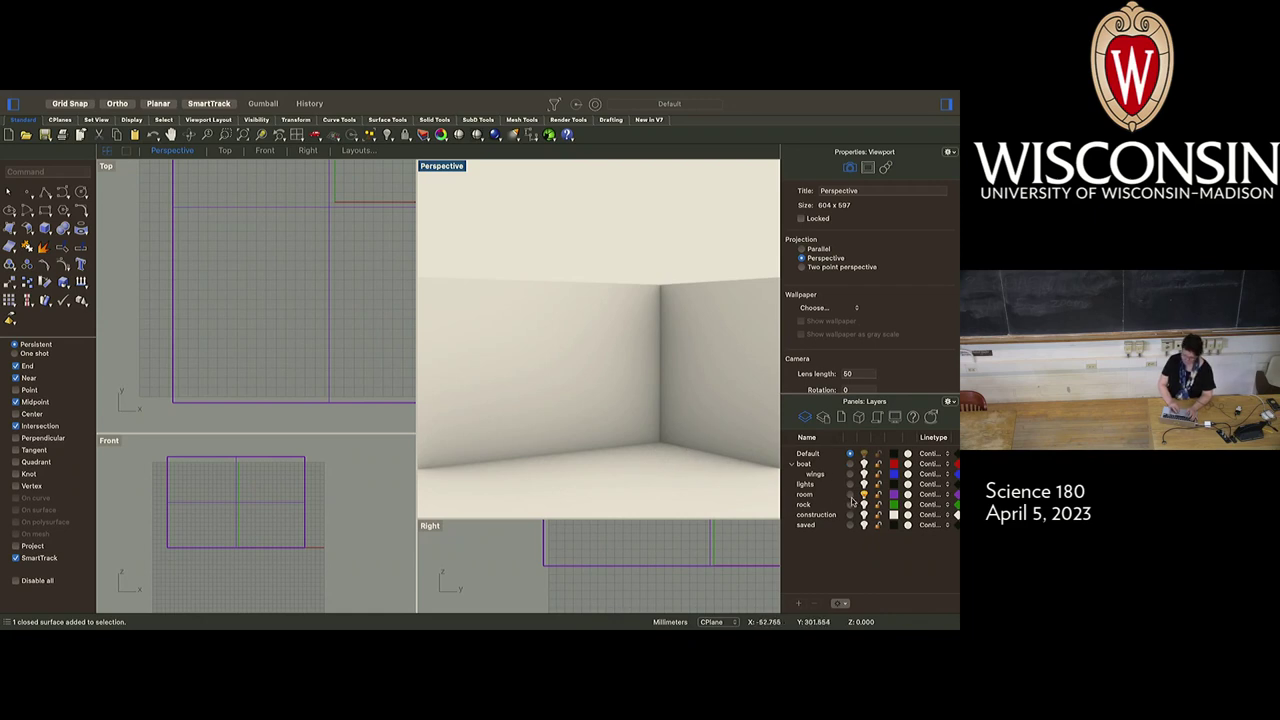
{"action": "scroll", "coordinate": [832, 504], "scroll_direction": "right", "scroll_amount": 2}
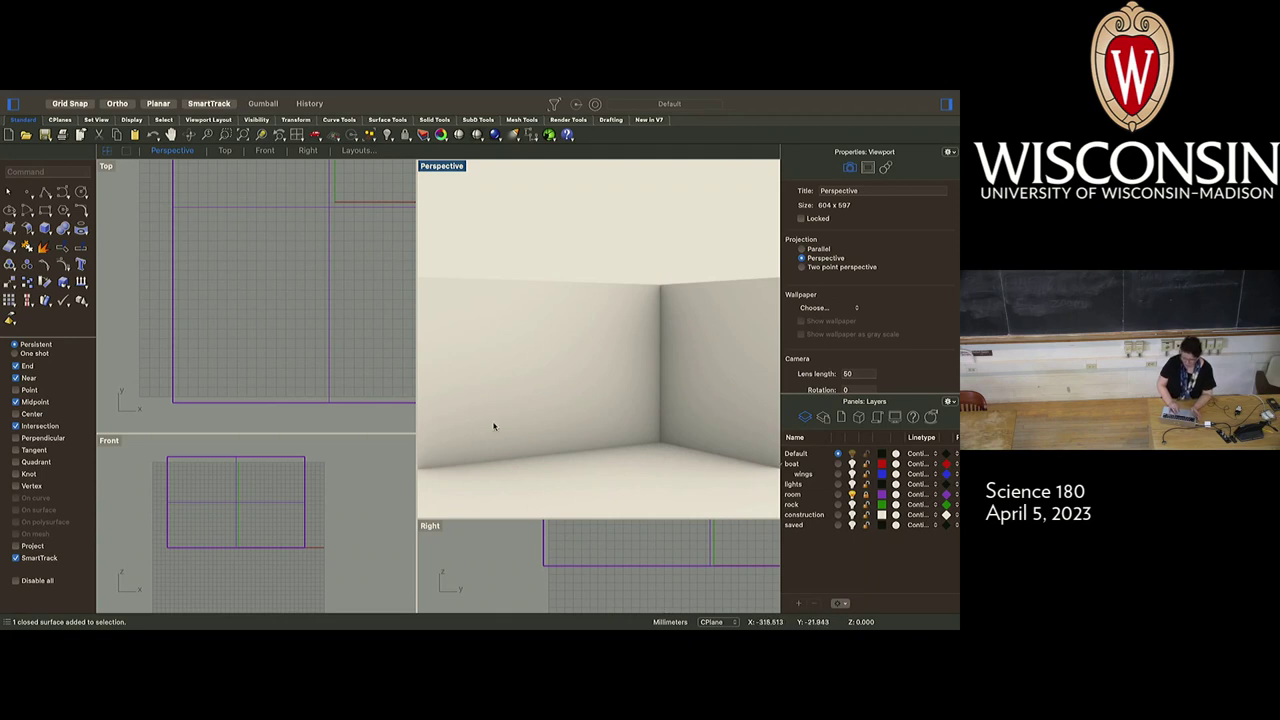
With object snaps and Ortho off, draw a bowed four-point degree-3 curve about 159 mm high in the Front view, ending at the floor
{"action": "left_click_drag", "start_coordinate": [416, 348], "coordinate": [525, 355]}
{"action": "scroll", "coordinate": [590, 405], "scroll_direction": "left", "scroll_amount": 5}
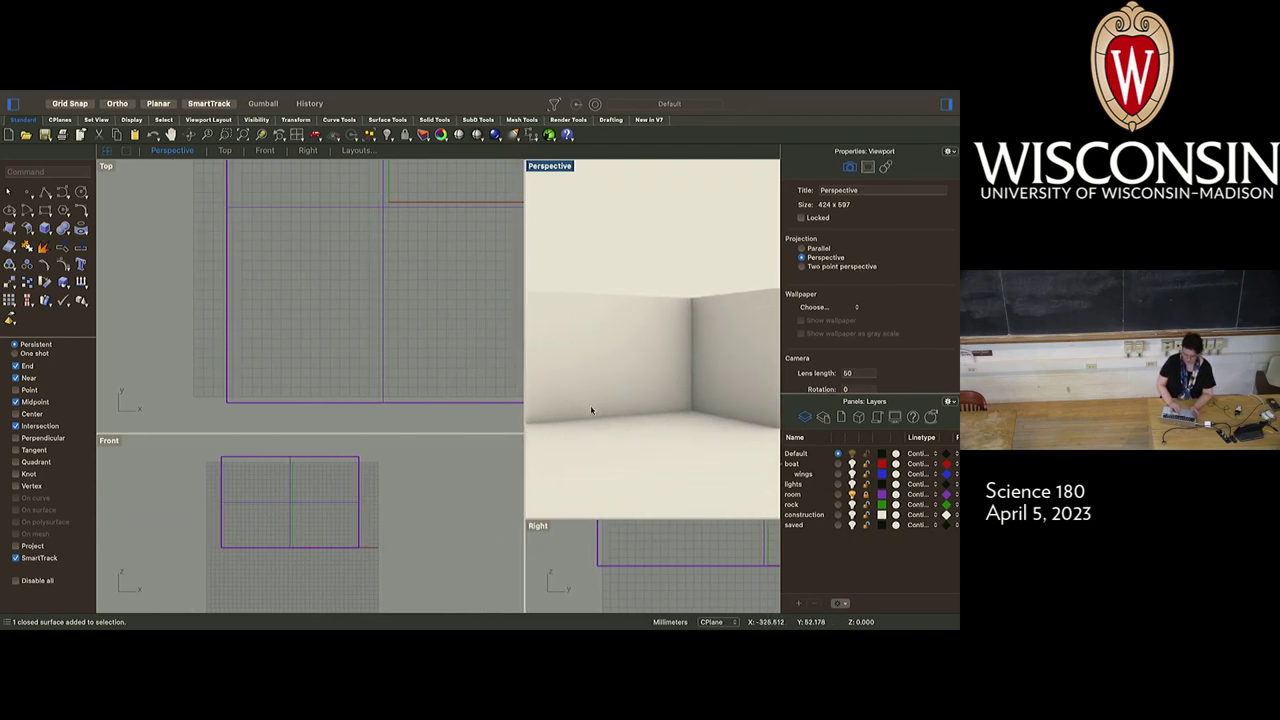
{"action": "scroll", "coordinate": [590, 405], "scroll_direction": "down", "scroll_amount": 10}
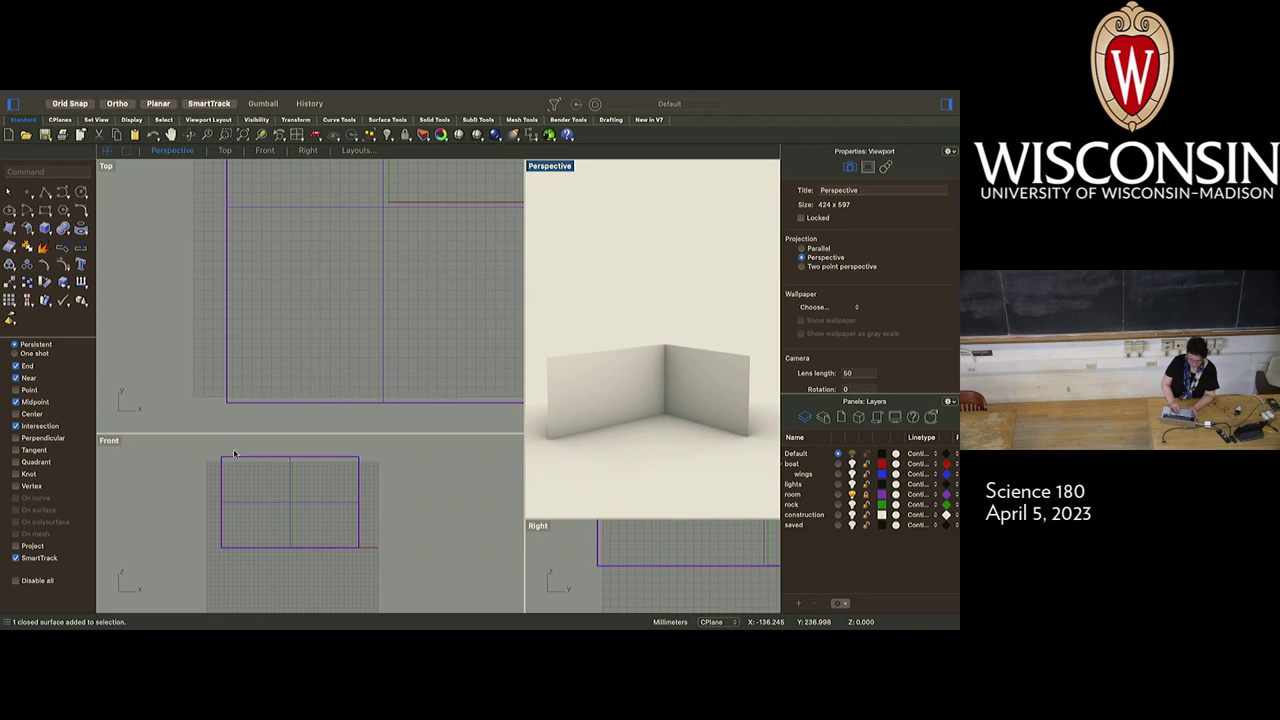
{"action": "scroll", "coordinate": [240, 522], "scroll_direction": "up", "scroll_amount": 5}
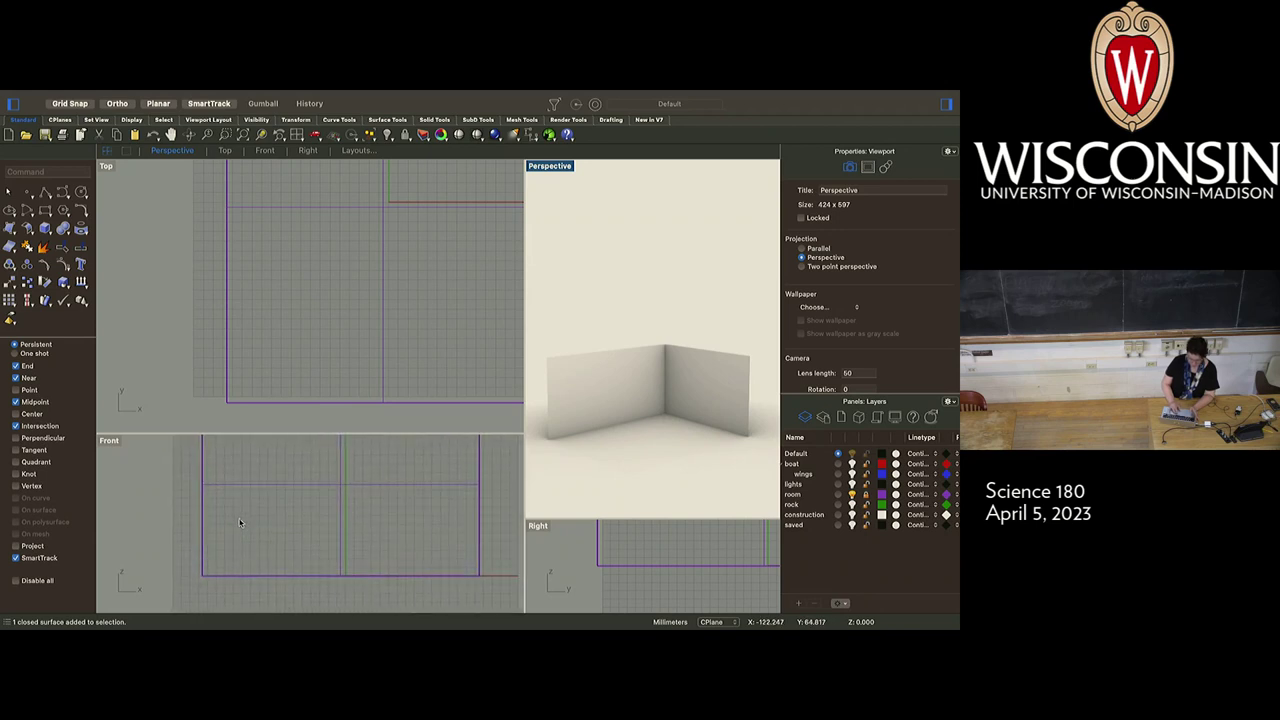
{"action": "left_click", "coordinate": [64, 194]}
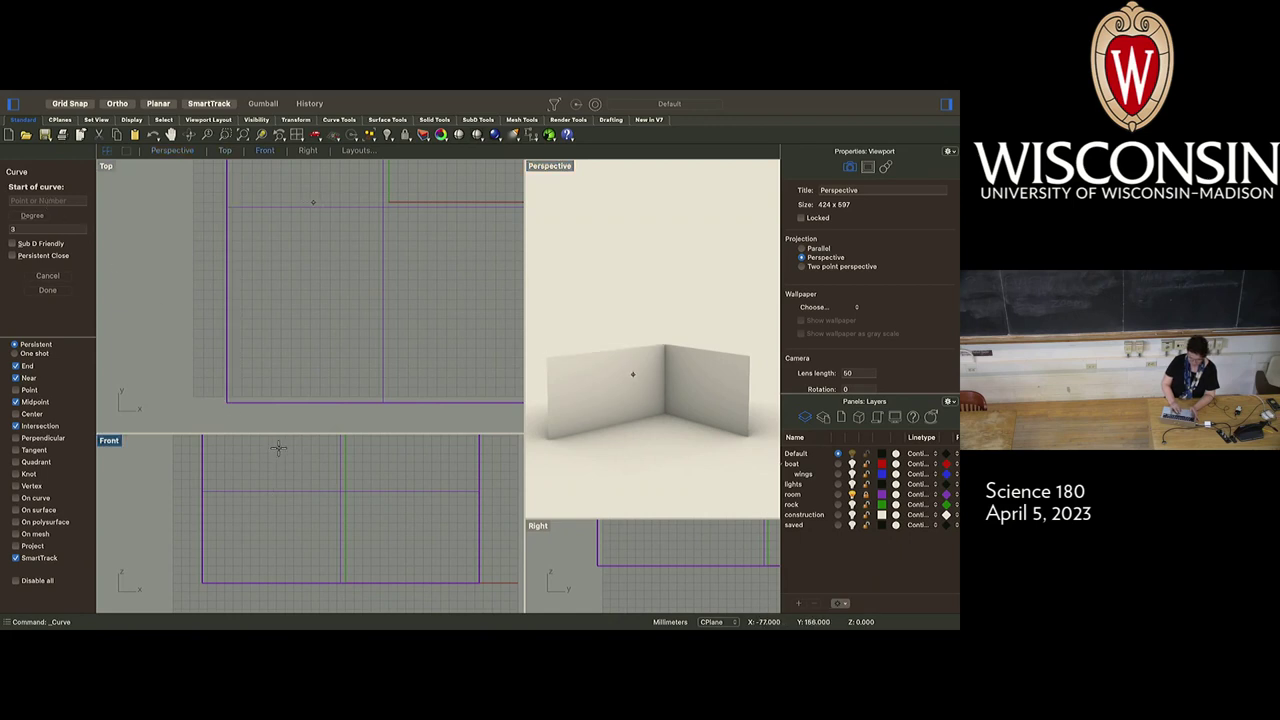
{"action": "left_click", "coordinate": [16, 581]}
{"action": "left_click", "coordinate": [292, 446]}
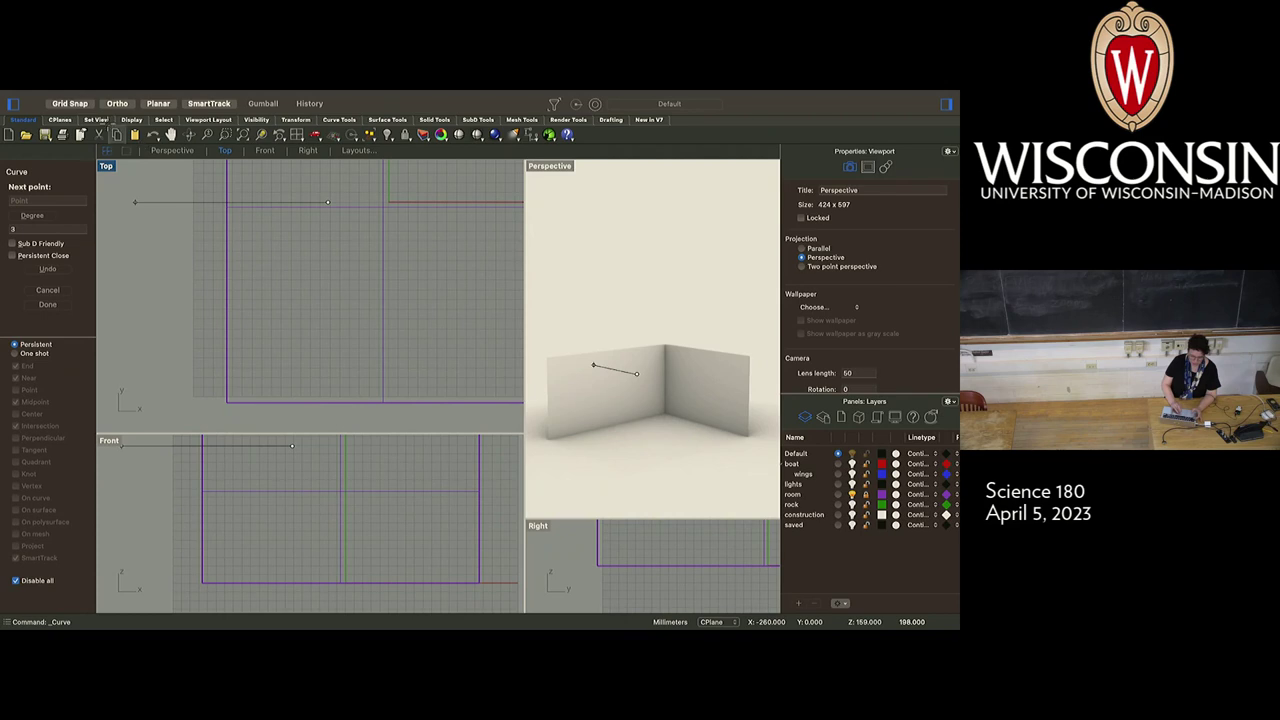
{"action": "left_click", "coordinate": [117, 104]}
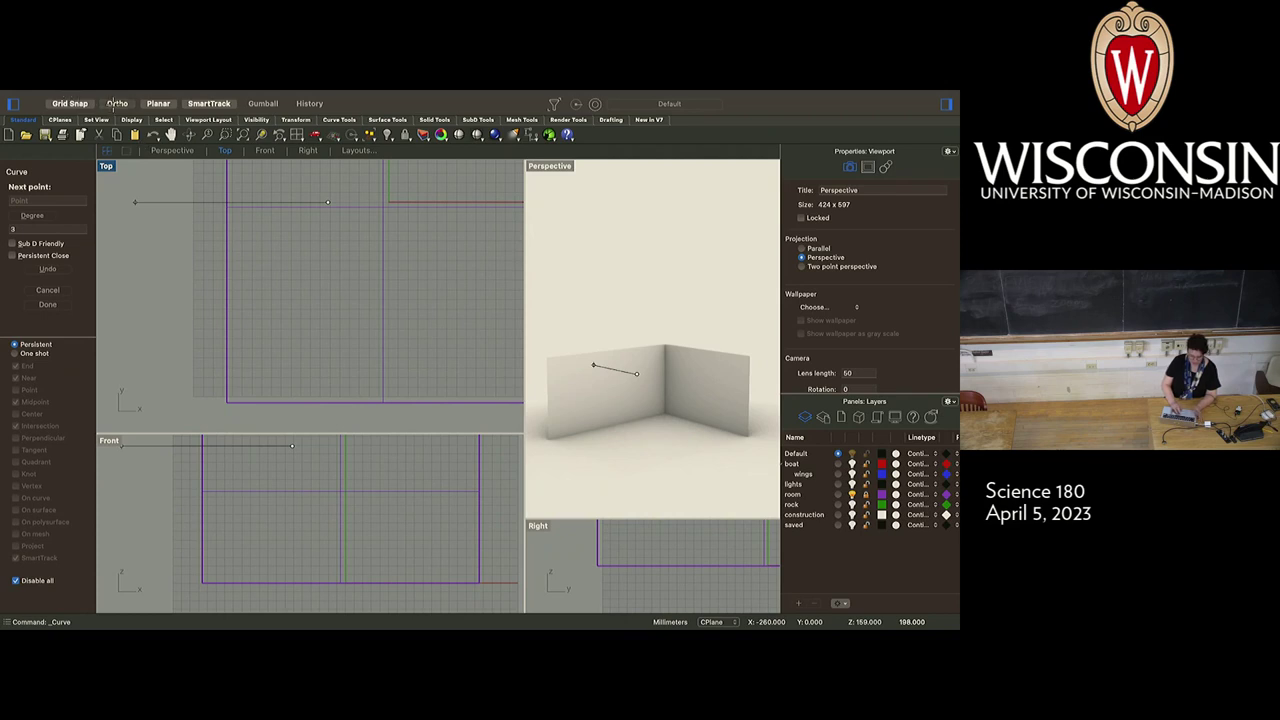
{"action": "left_click", "coordinate": [313, 491]}
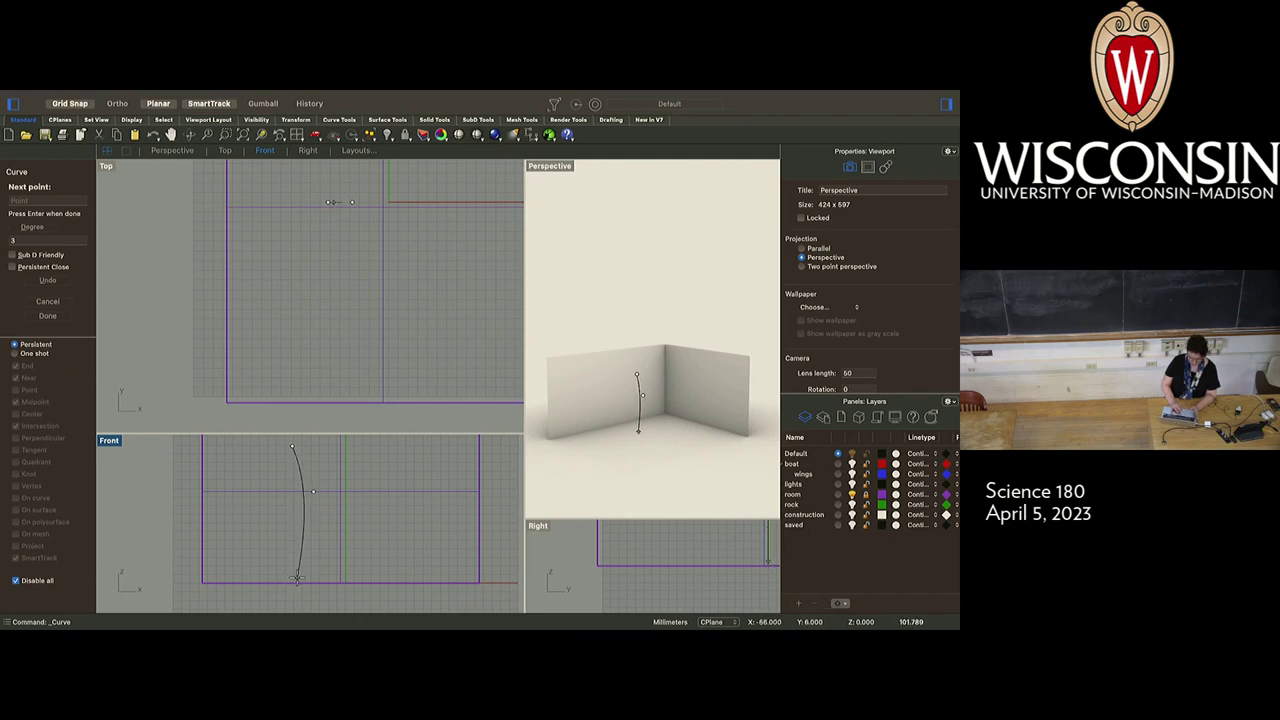
{"action": "left_click", "coordinate": [313, 533]}
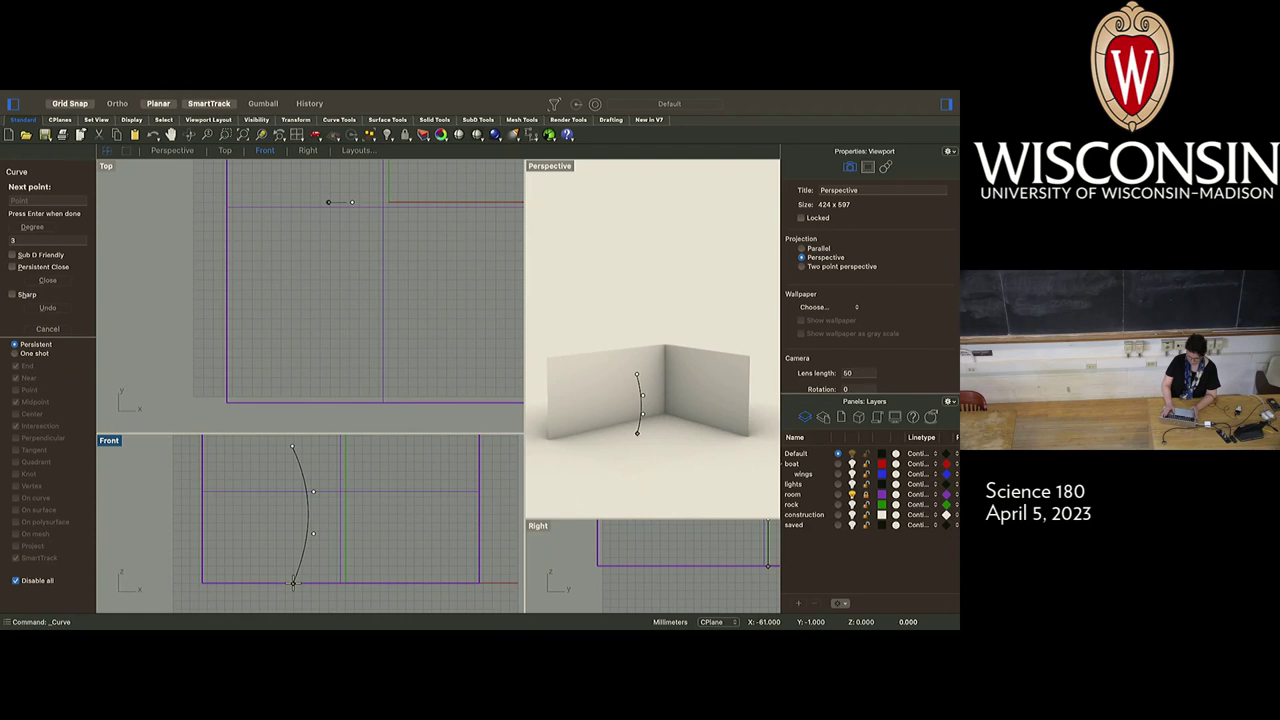
{"action": "left_click", "coordinate": [293, 583]}
{"action": "key", "text": "Return"}
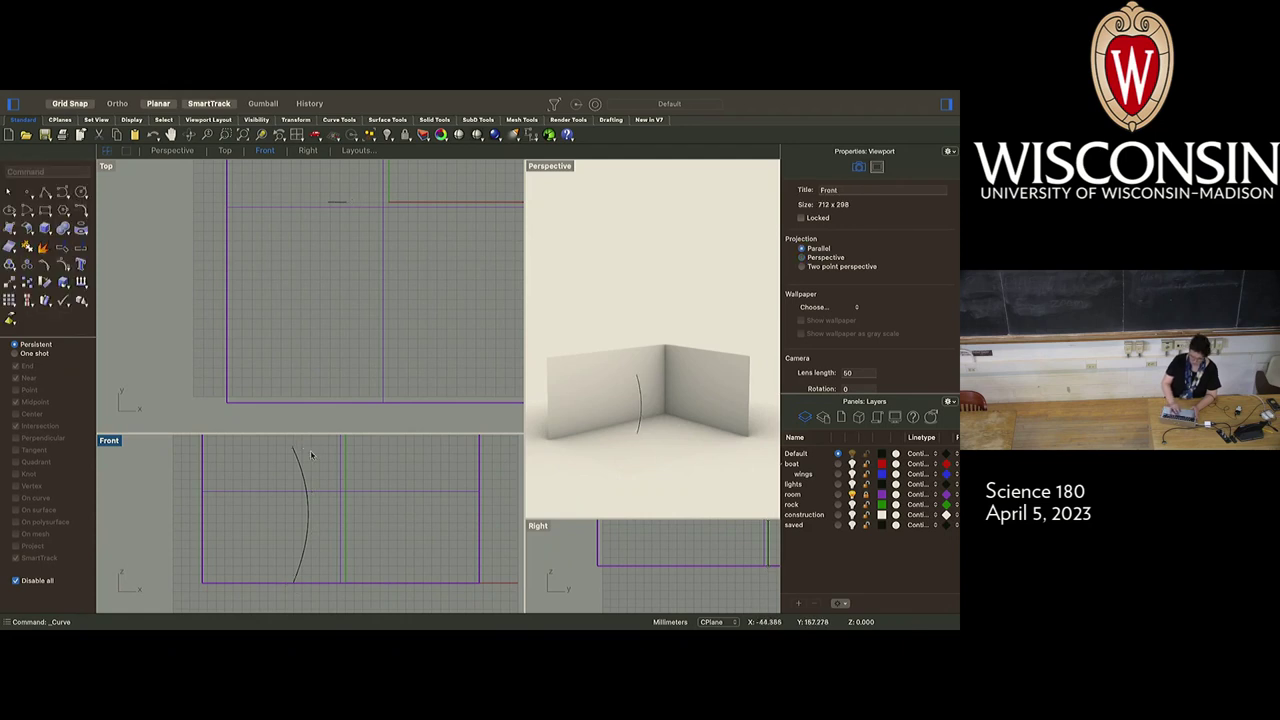
Draw a circle of about 21 mm radius in the Top view beside the curve, its edge meeting the curve's lower end
{"action": "left_click", "coordinate": [82, 196]}
{"action": "left_click", "coordinate": [105, 200]}
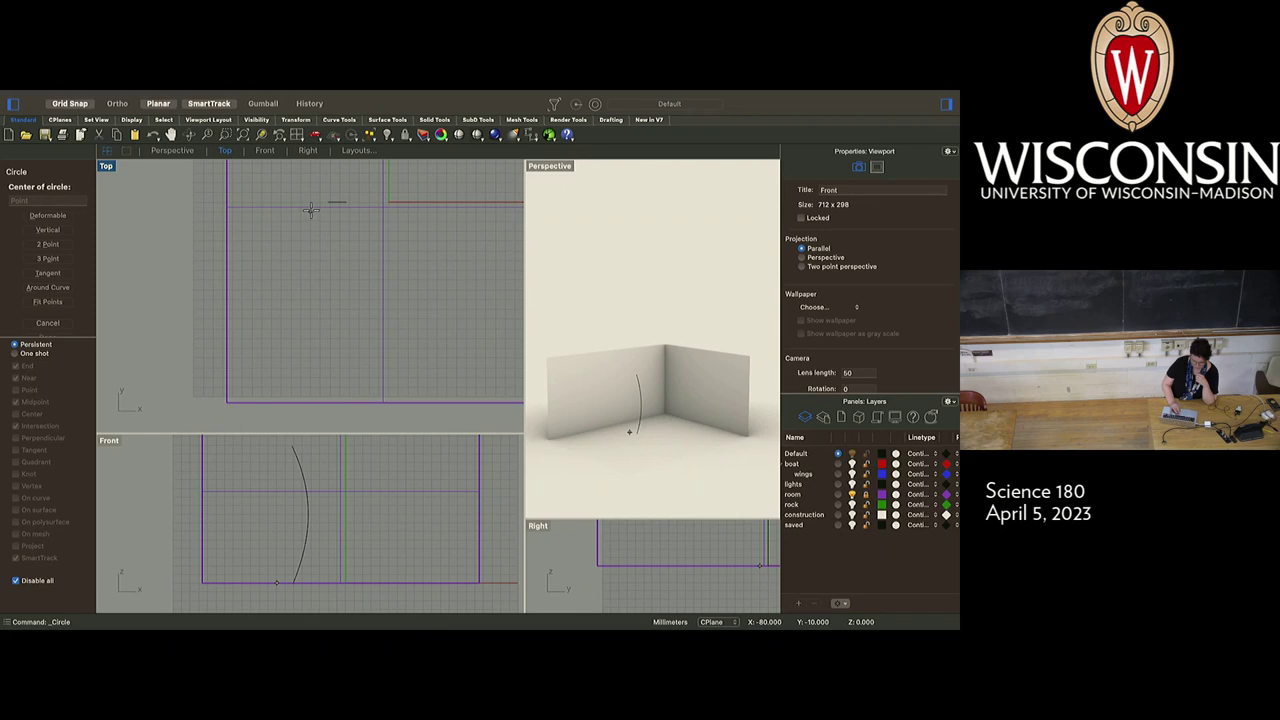
{"action": "scroll", "coordinate": [294, 203], "scroll_direction": "up", "scroll_amount": 5}
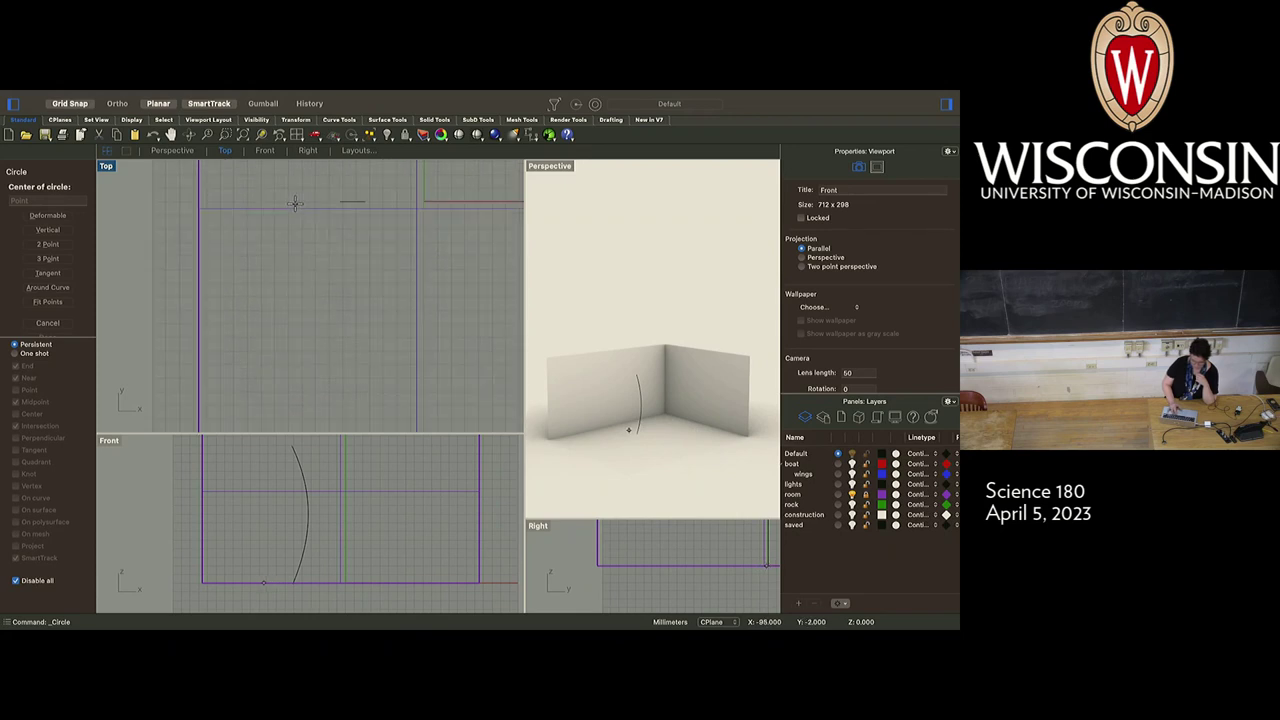
{"action": "scroll", "coordinate": [294, 203], "scroll_direction": "up", "scroll_amount": 2}
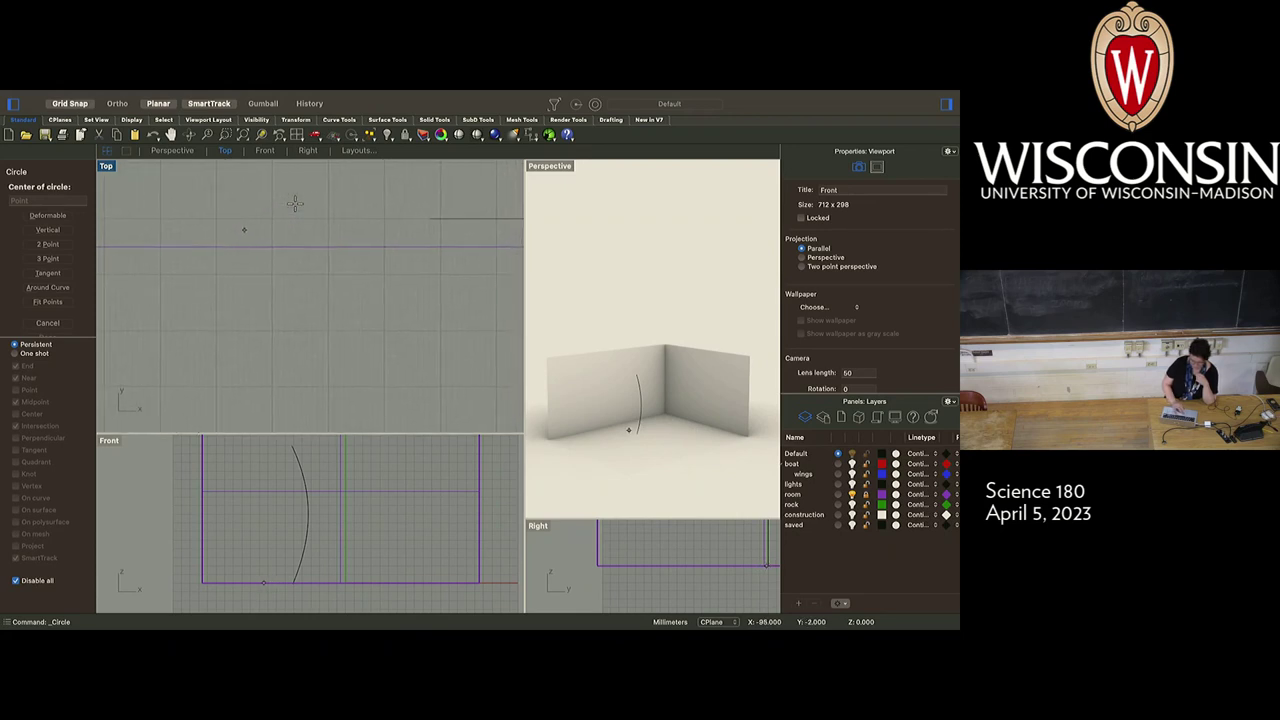
{"action": "scroll", "coordinate": [294, 203], "scroll_direction": "down", "scroll_amount": 5}
{"action": "scroll", "coordinate": [294, 203], "scroll_direction": "down", "scroll_amount": 3}
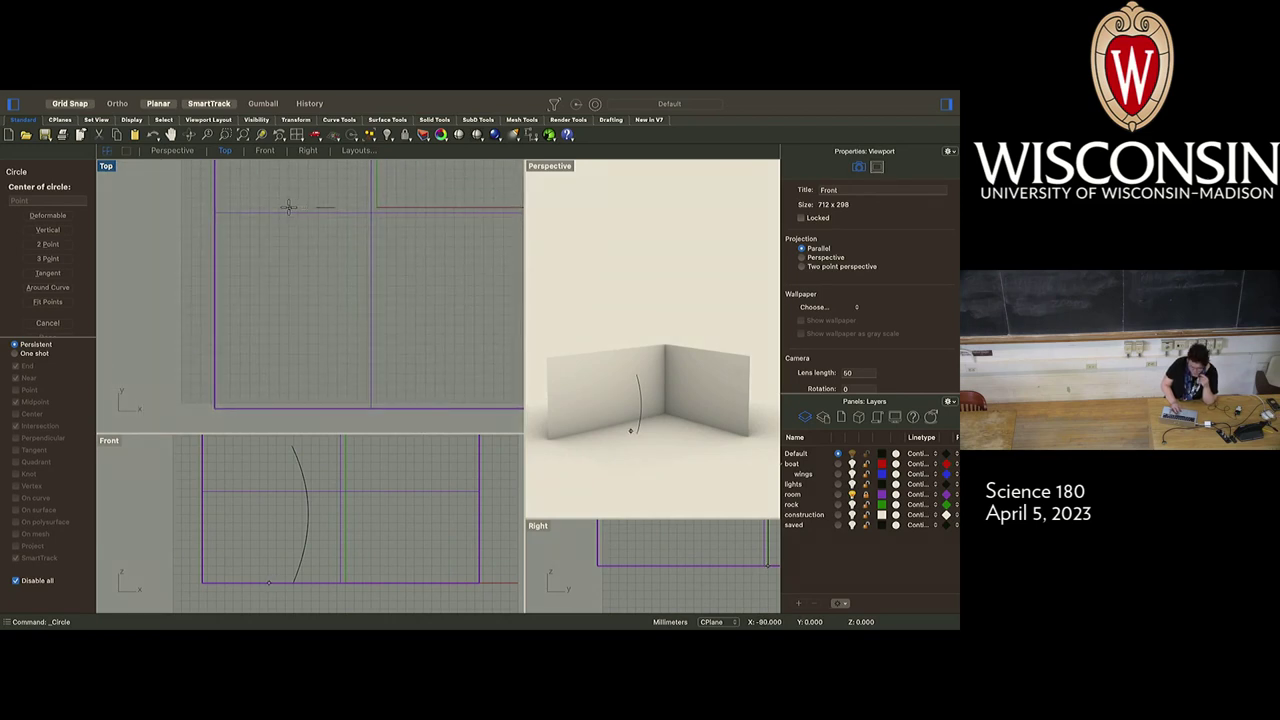
{"action": "scroll", "coordinate": [292, 207], "scroll_direction": "up", "scroll_amount": 5}
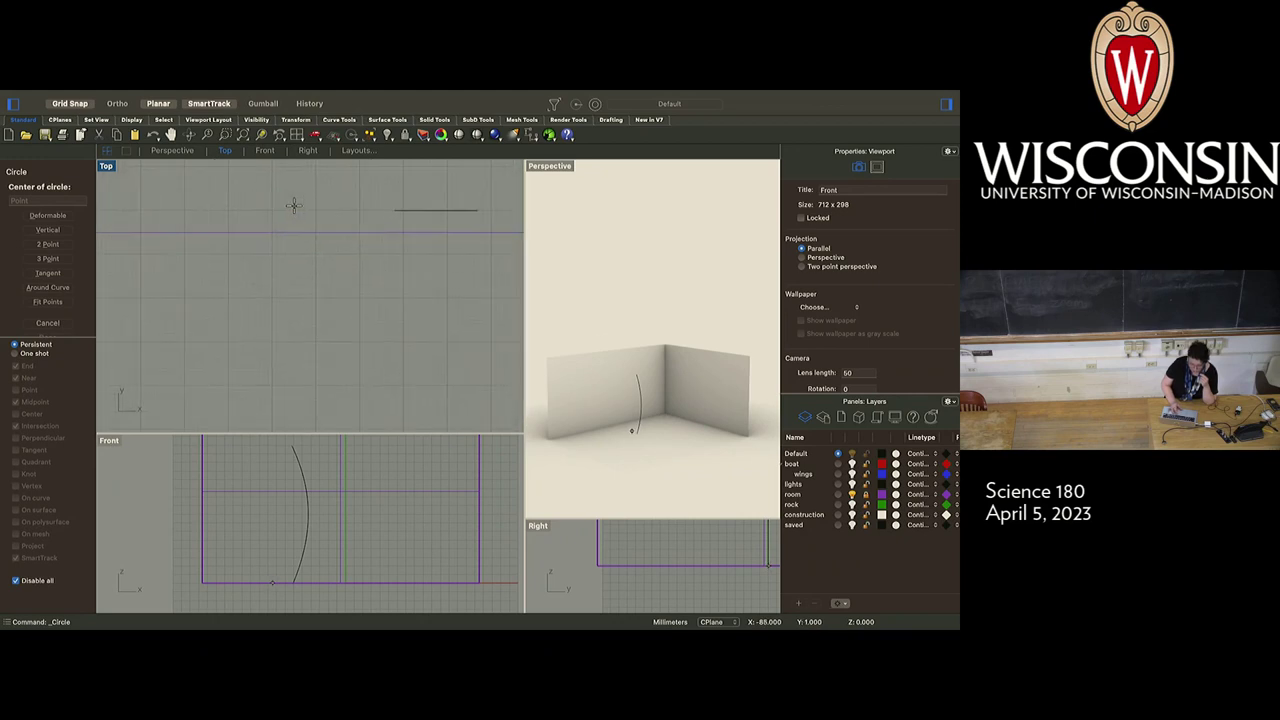
{"action": "left_click", "coordinate": [307, 212]}
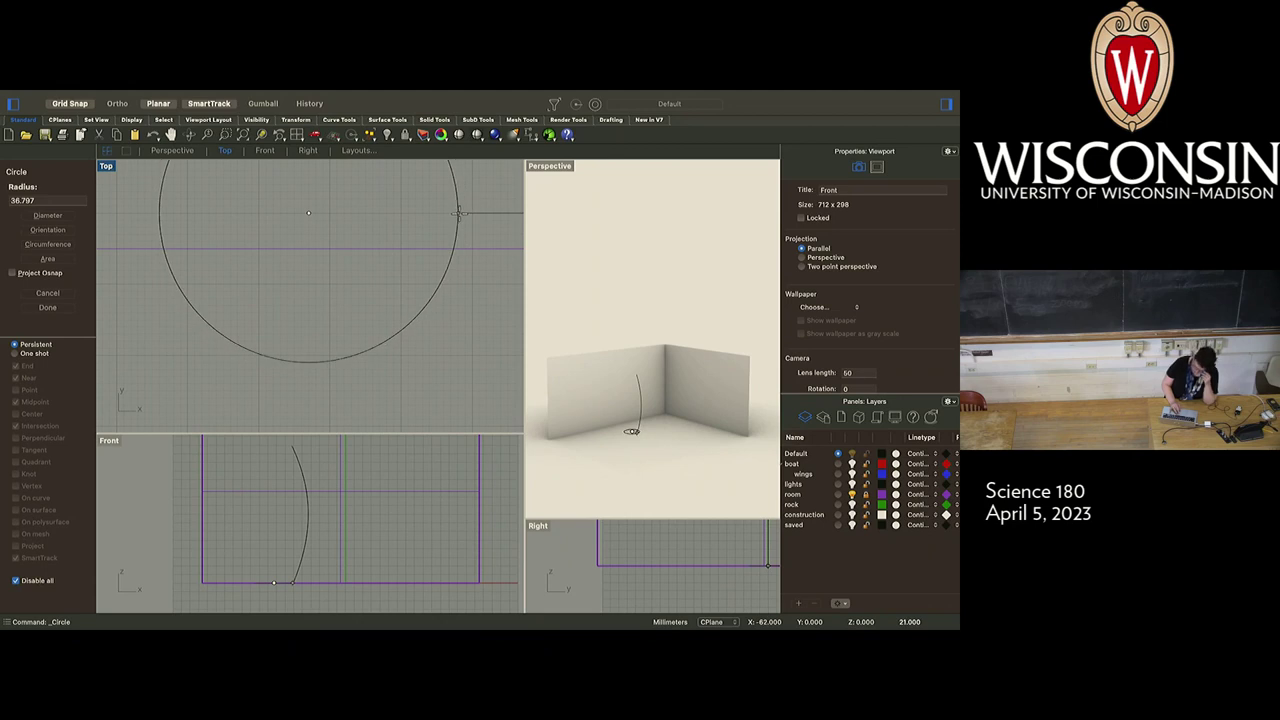
{"action": "left_click", "coordinate": [458, 212]}
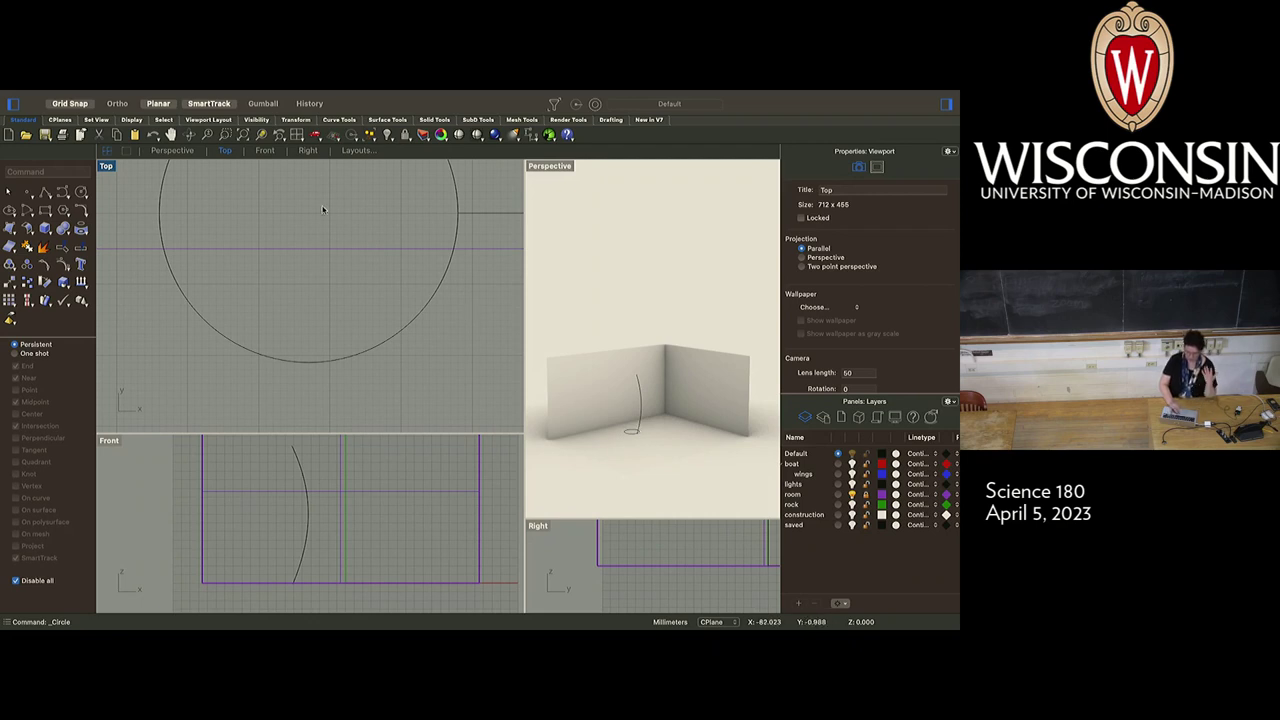
{"action": "key", "text": "Escape"}
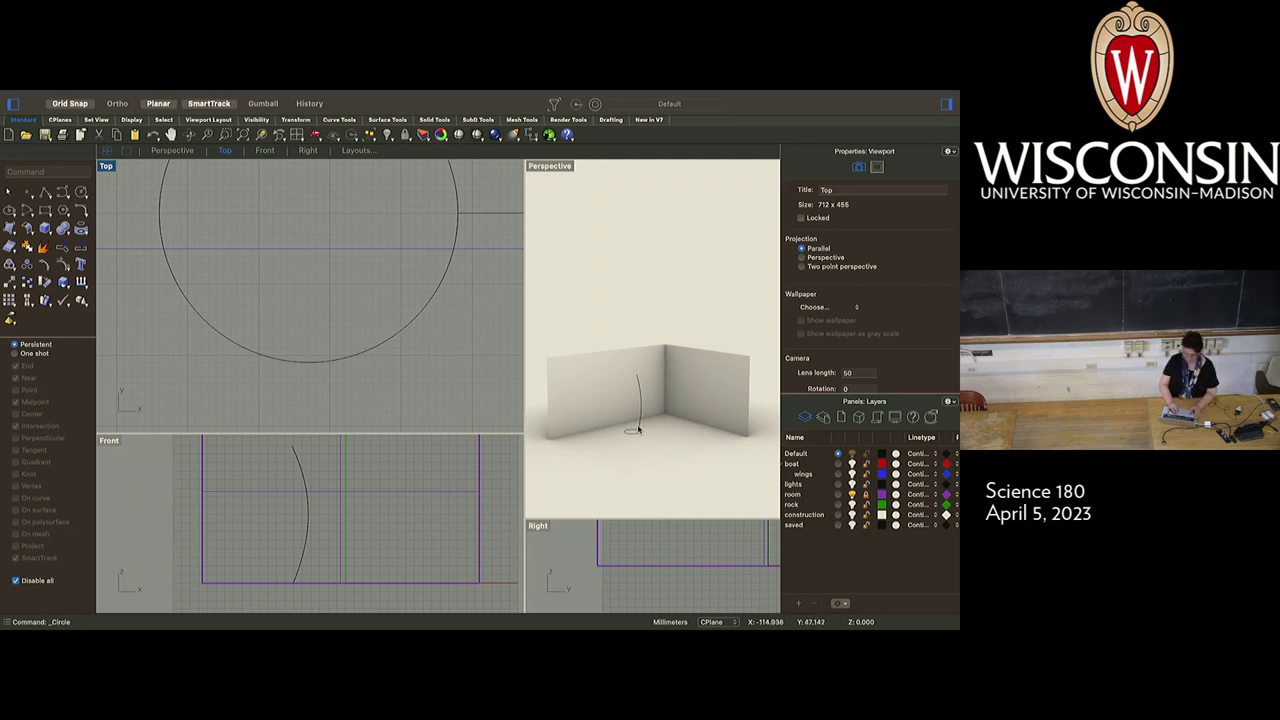
{"action": "left_click", "coordinate": [640, 425]}
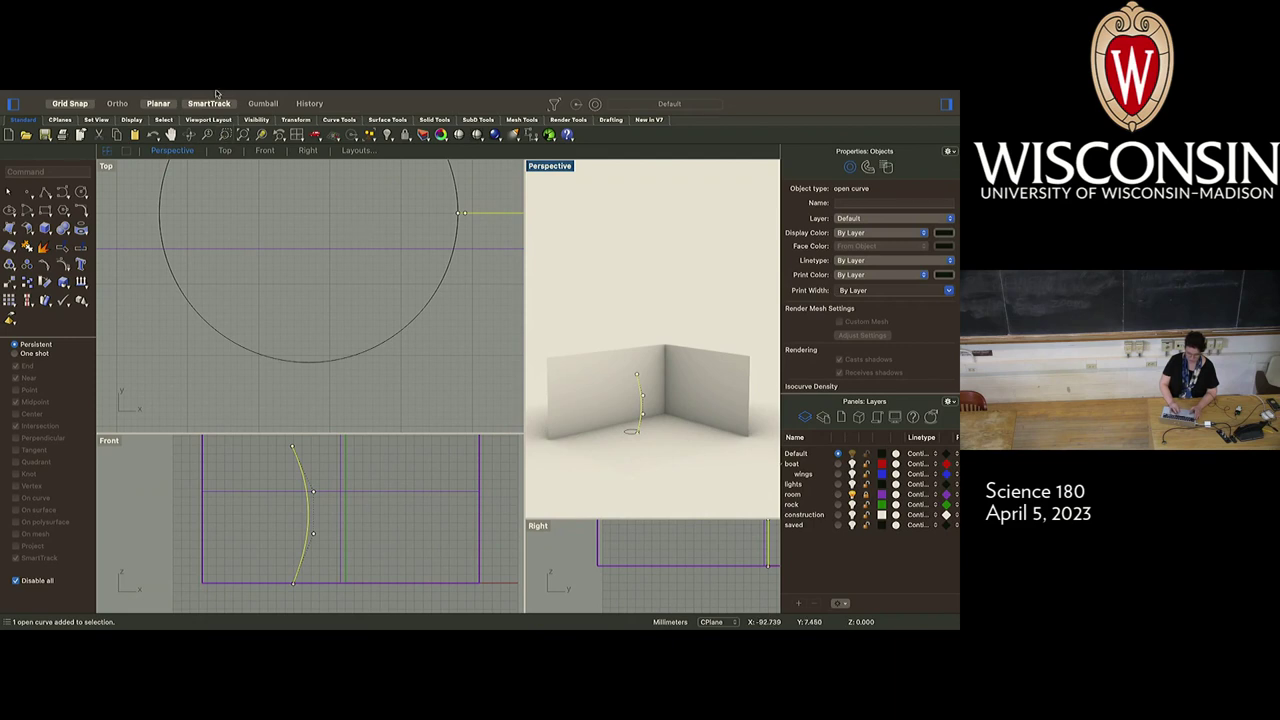
{"action": "mouse_move", "coordinate": [230, 93]}
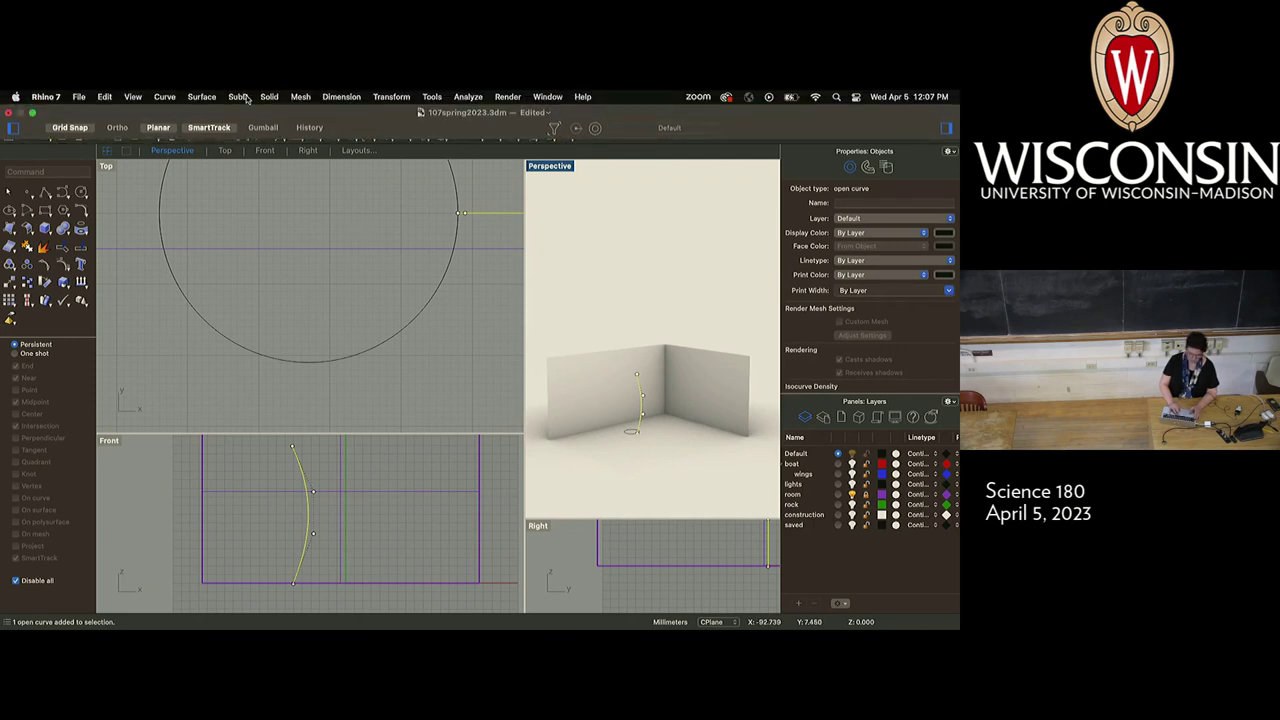
{"action": "left_click", "coordinate": [202, 96]}
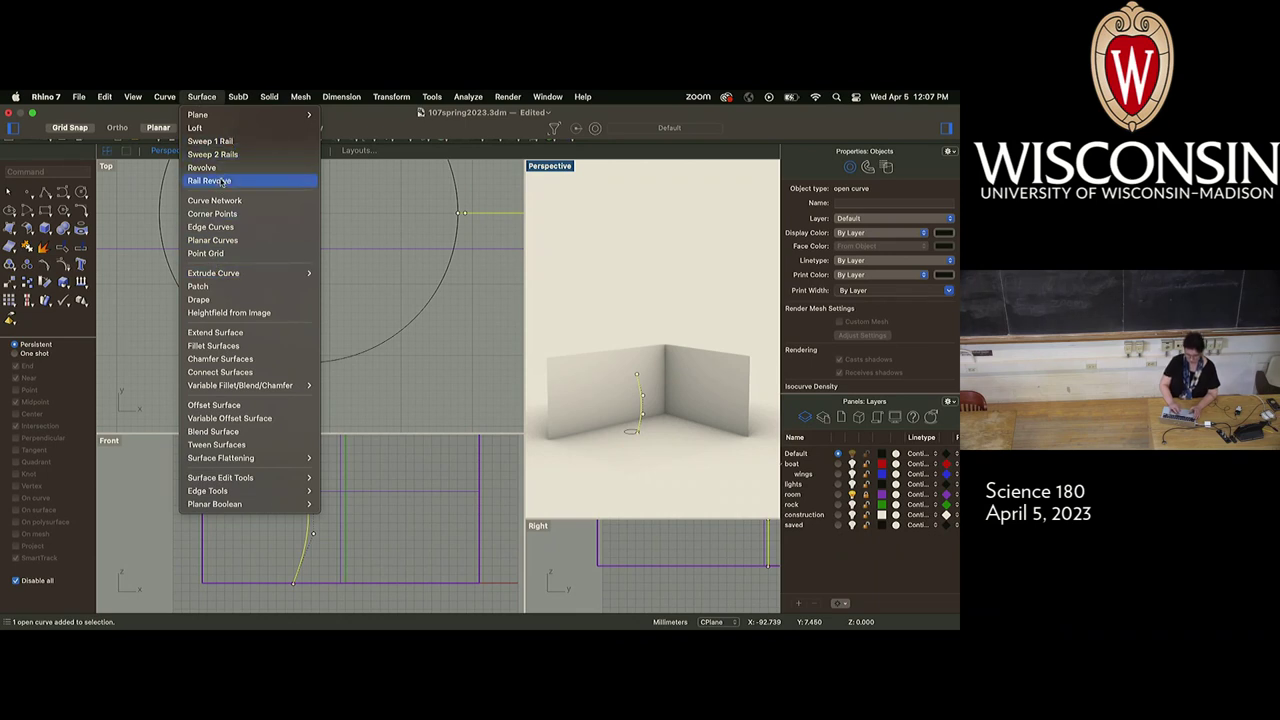
{"action": "left_click", "coordinate": [222, 182]}
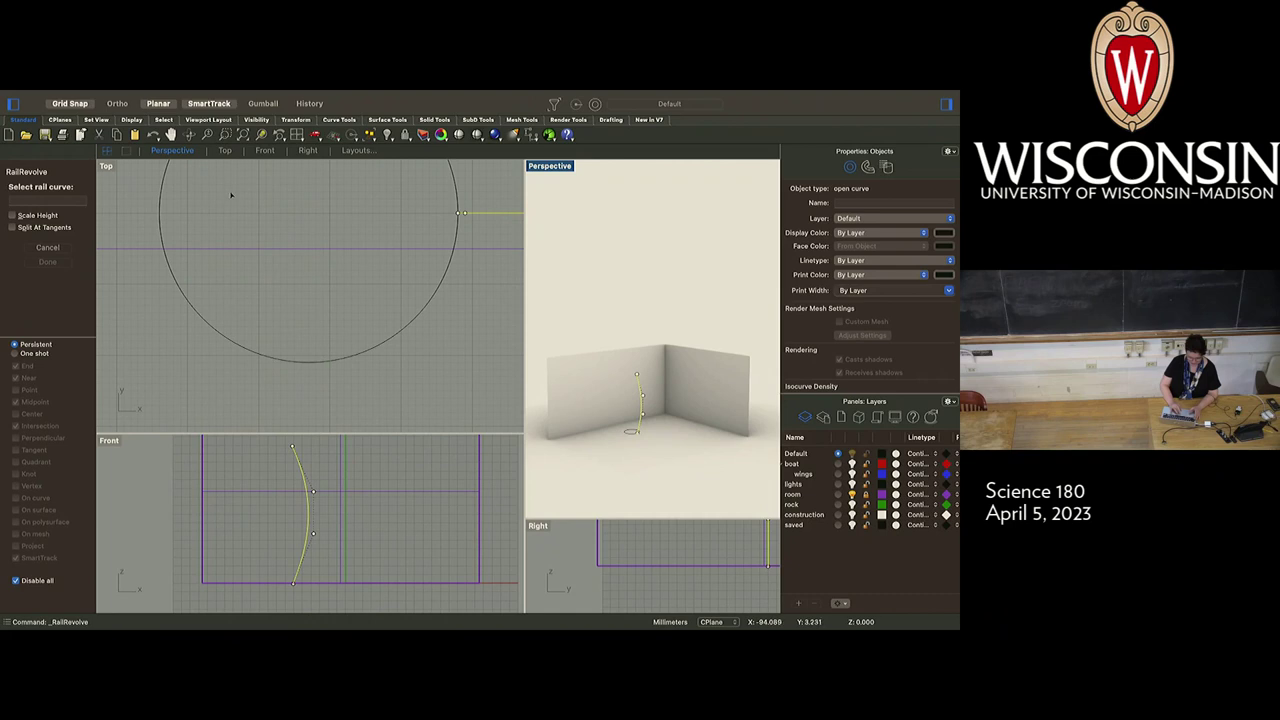
{"action": "left_click", "coordinate": [453, 258]}
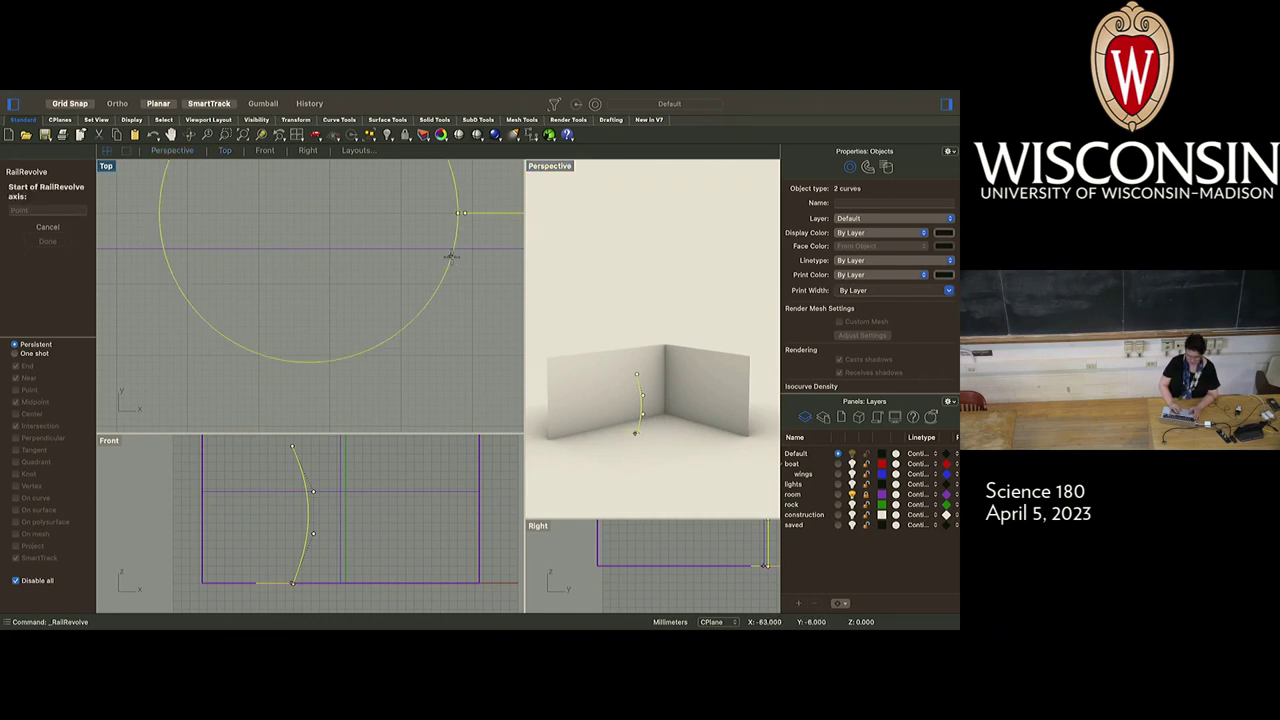
{"action": "key", "text": "Escape"}
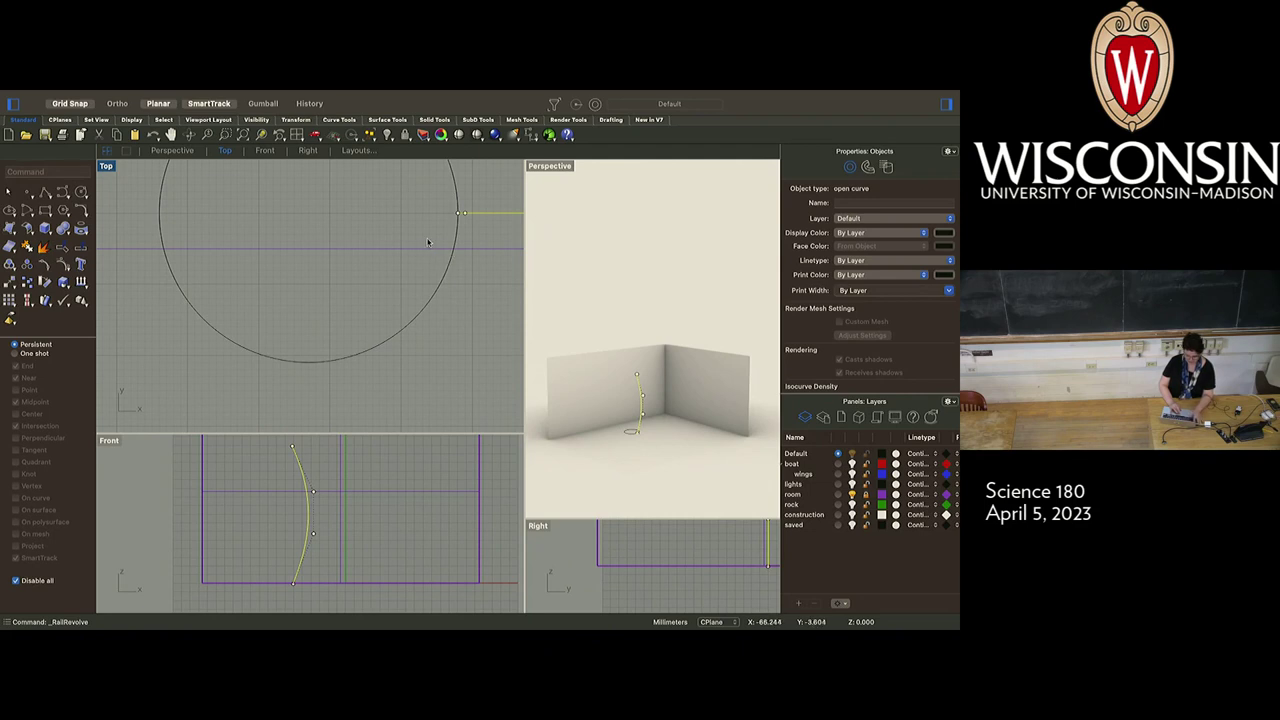
{"action": "key", "text": "Escape"}
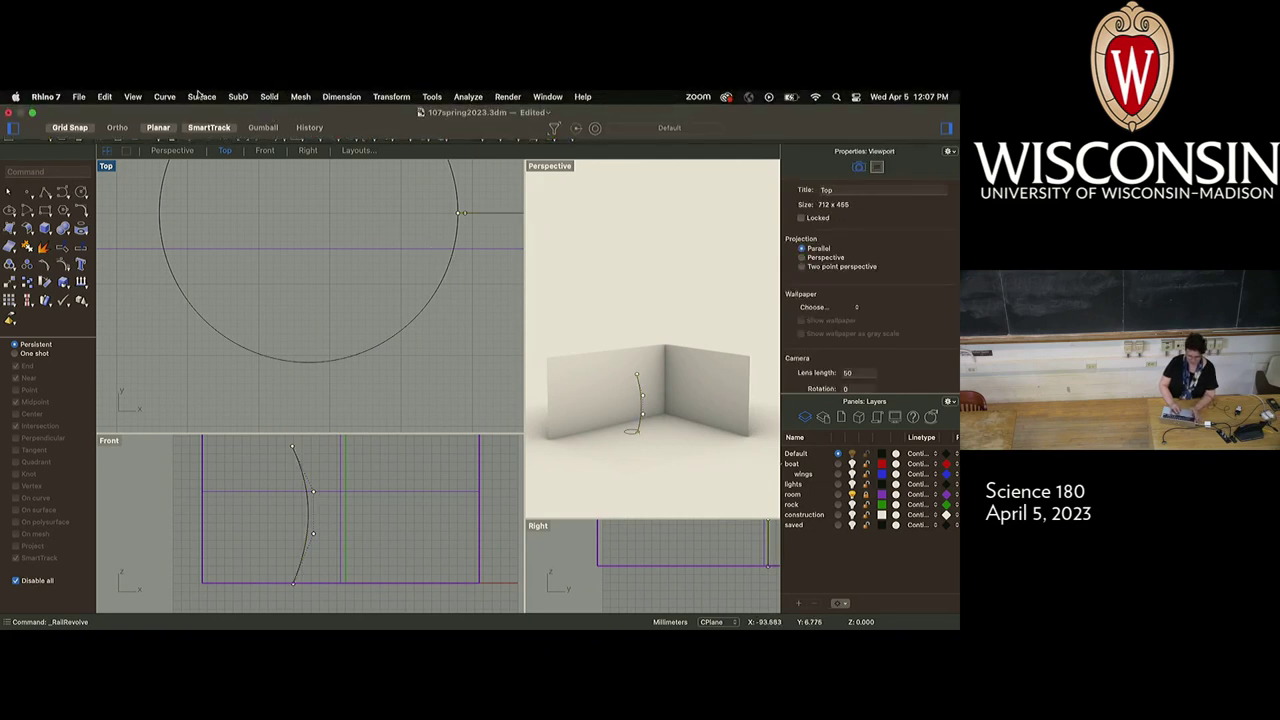
{"action": "left_click", "coordinate": [200, 96]}
{"action": "left_click", "coordinate": [205, 181]}
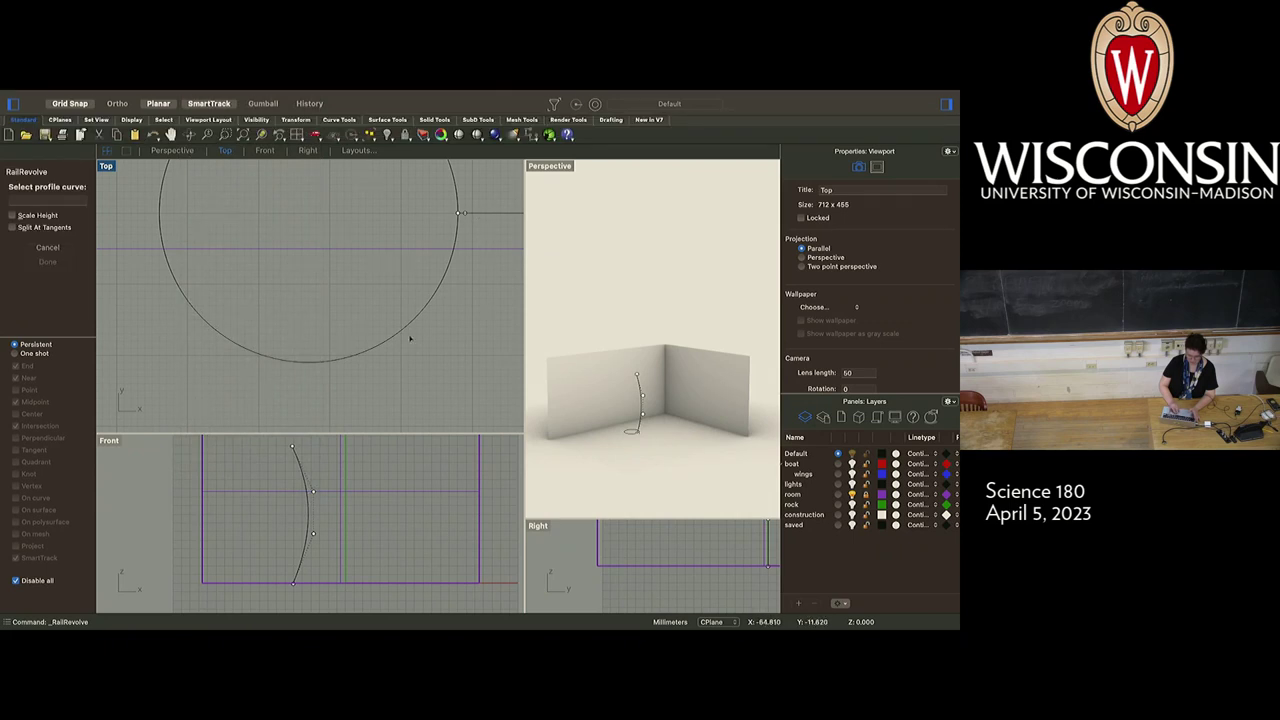
{"action": "left_click", "coordinate": [309, 513]}
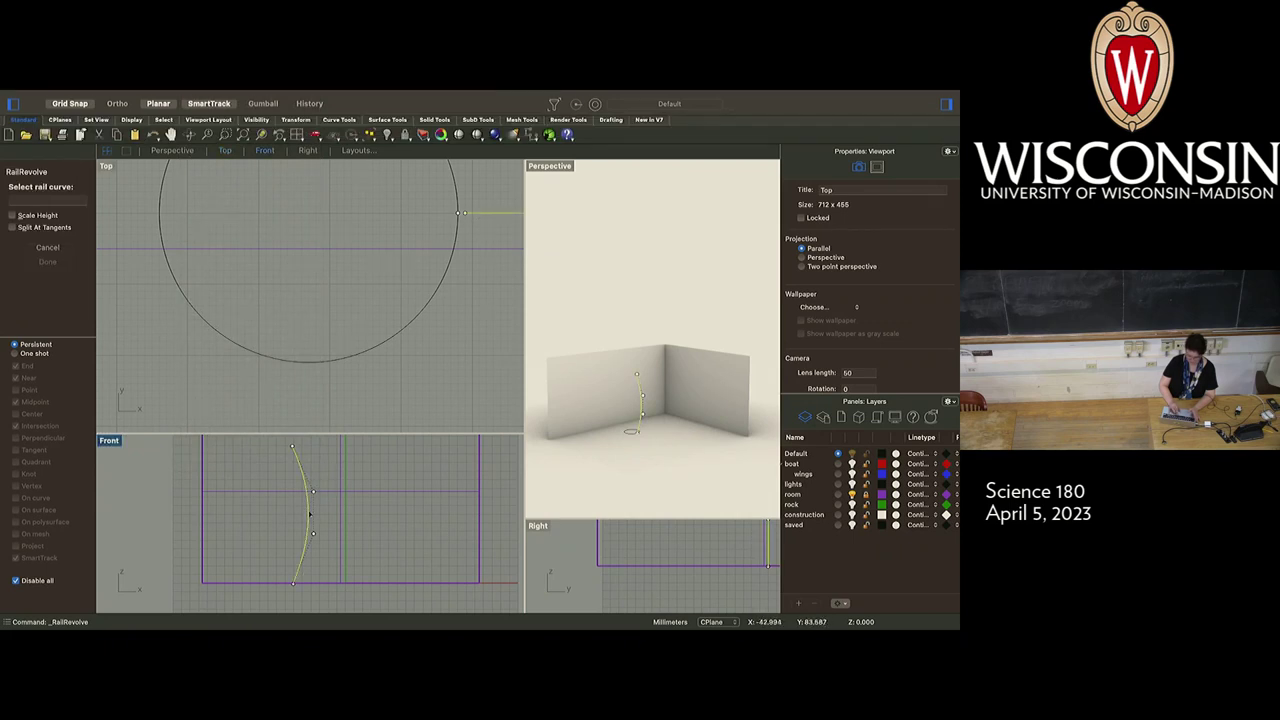
{"action": "key", "text": "Escape"}
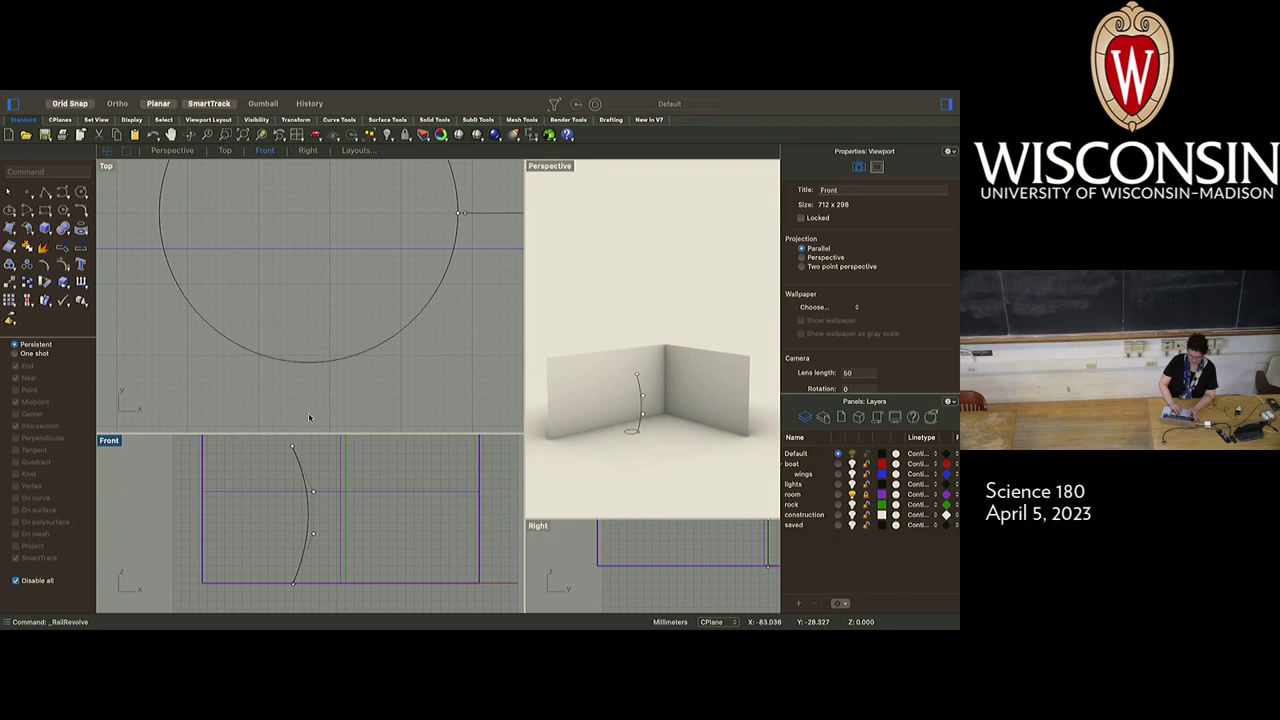
{"action": "key", "text": "Return"}
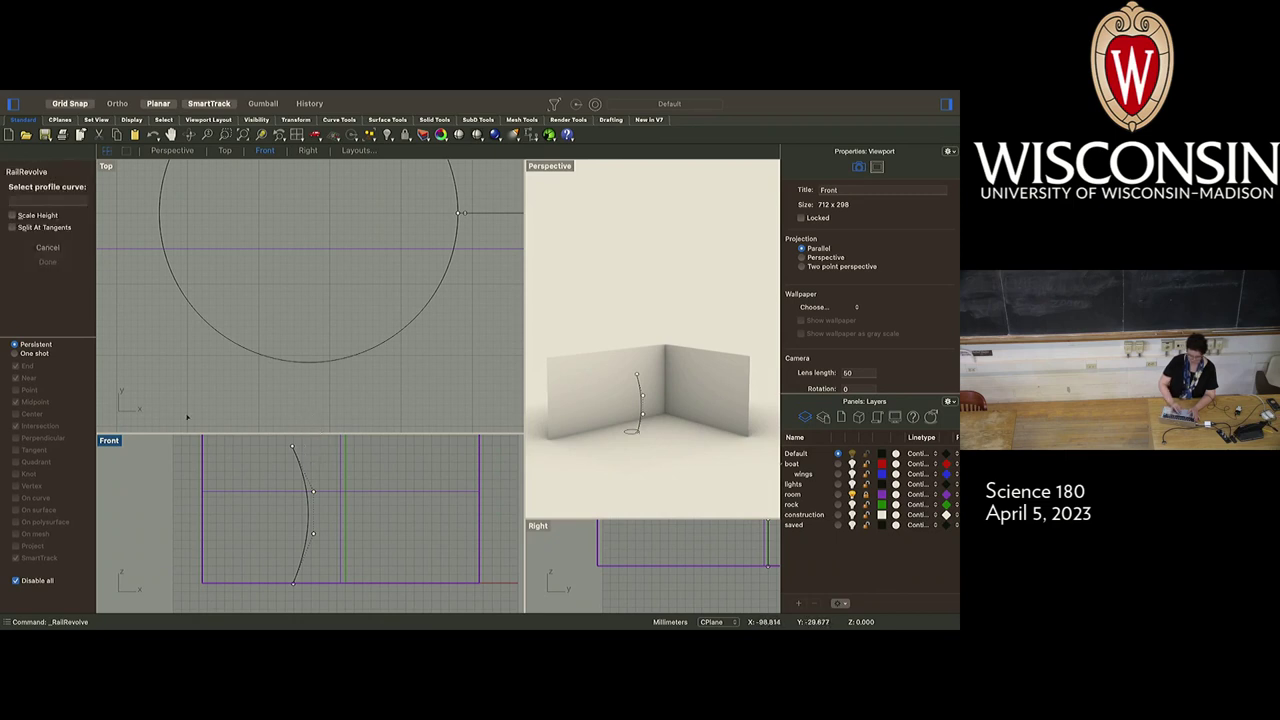
{"action": "left_click", "coordinate": [488, 213]}
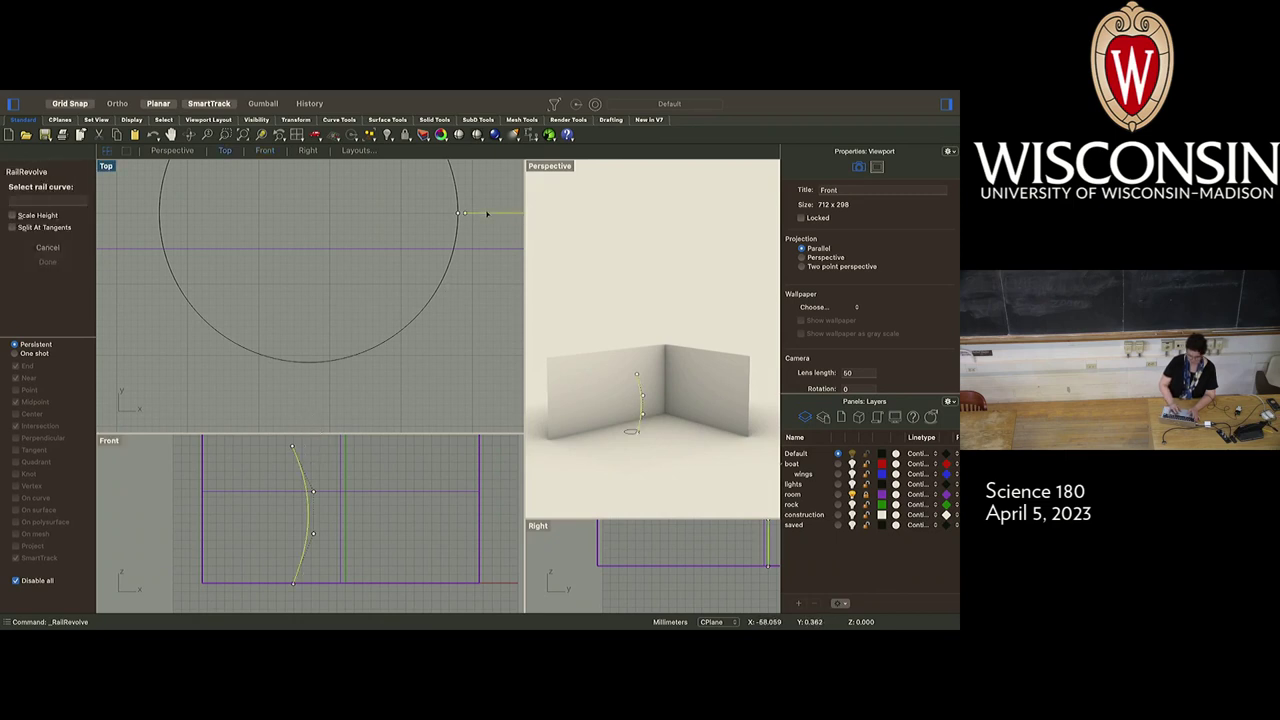
{"action": "left_click", "coordinate": [455, 258]}
{"action": "key", "text": "Escape"}
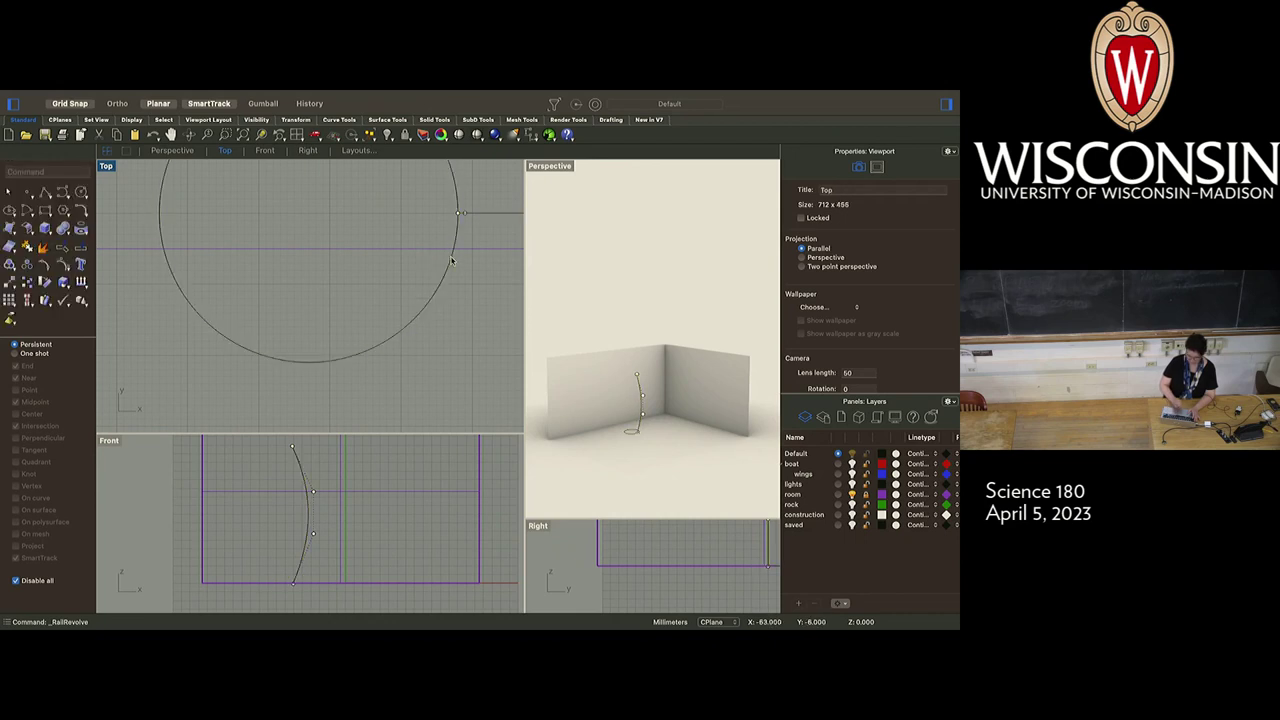
Rail-revolve the bowed profile curve along the circle about a vertical axis placed near the circle's center, and leave nothing selected
{"action": "key", "text": "Return"}
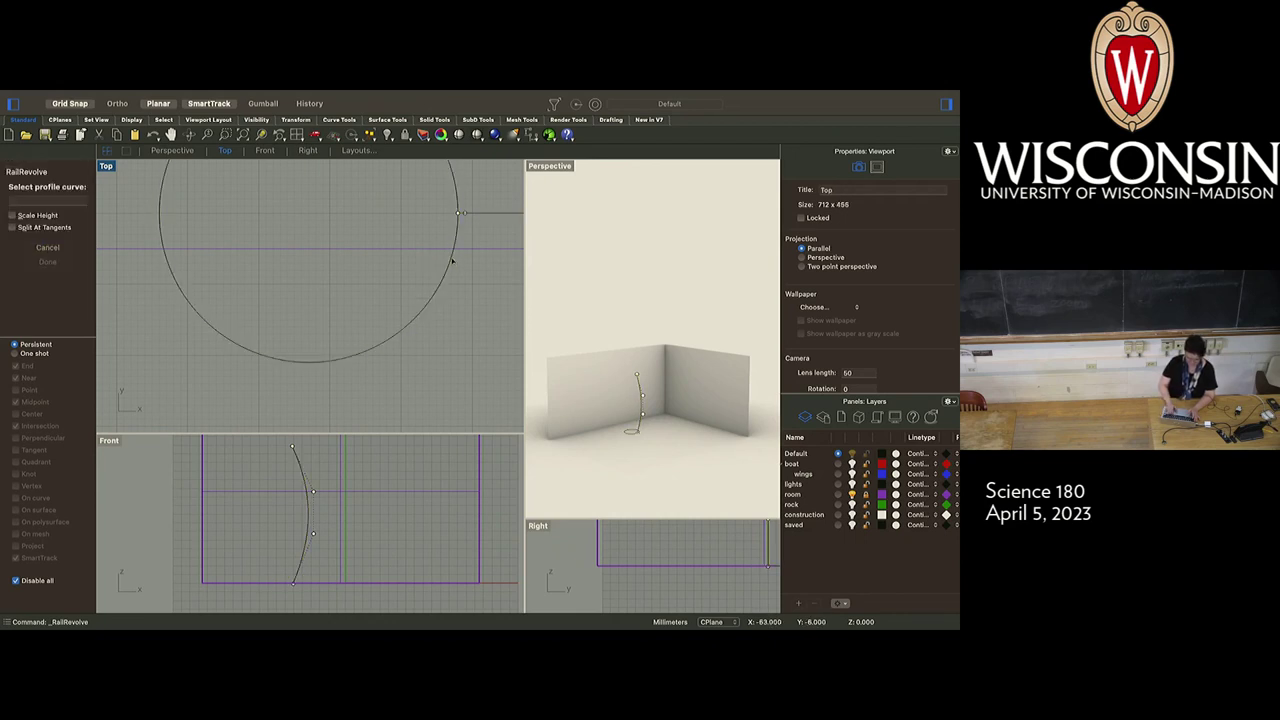
{"action": "left_click", "coordinate": [498, 214]}
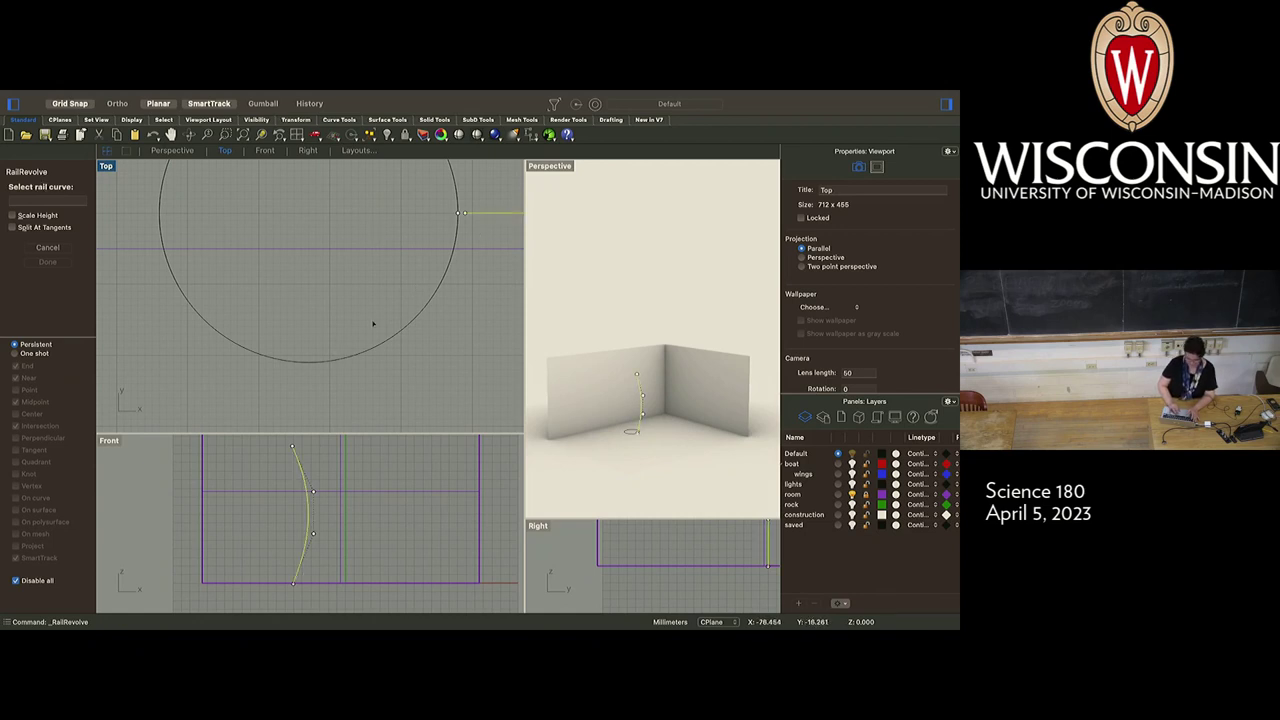
{"action": "left_click", "coordinate": [440, 287]}
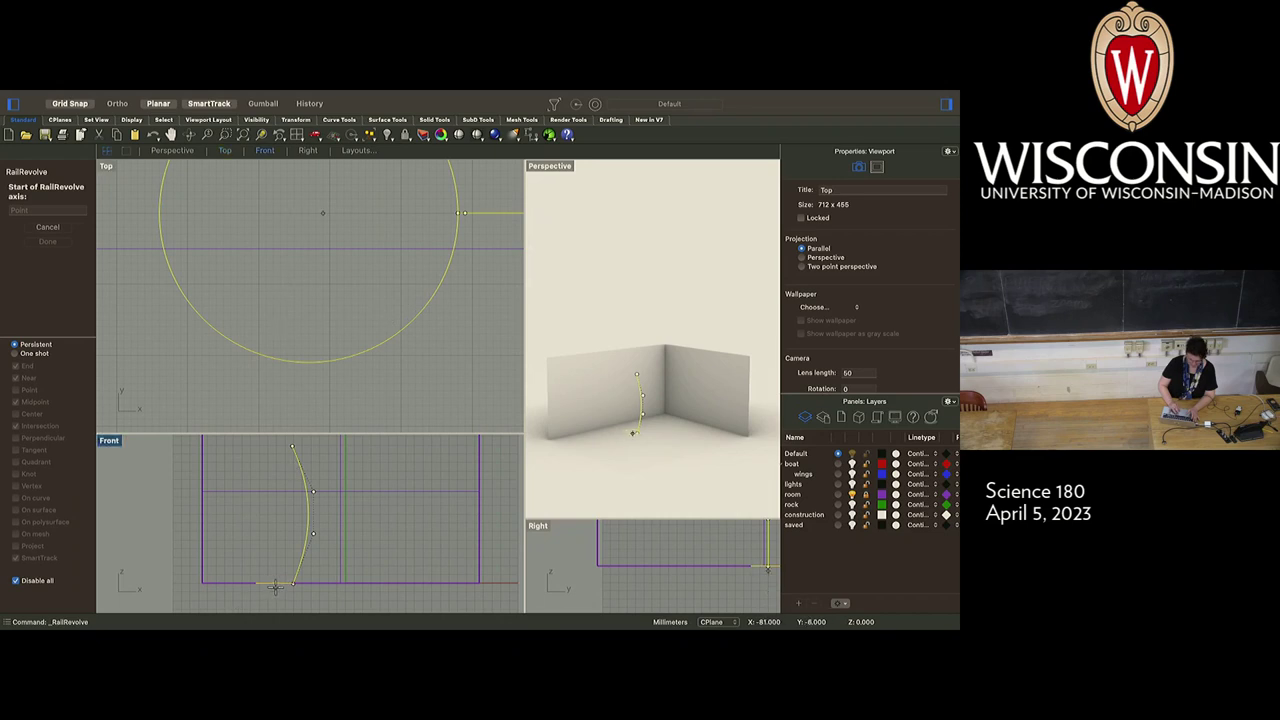
{"action": "scroll", "coordinate": [272, 588], "scroll_direction": "up", "scroll_amount": 2}
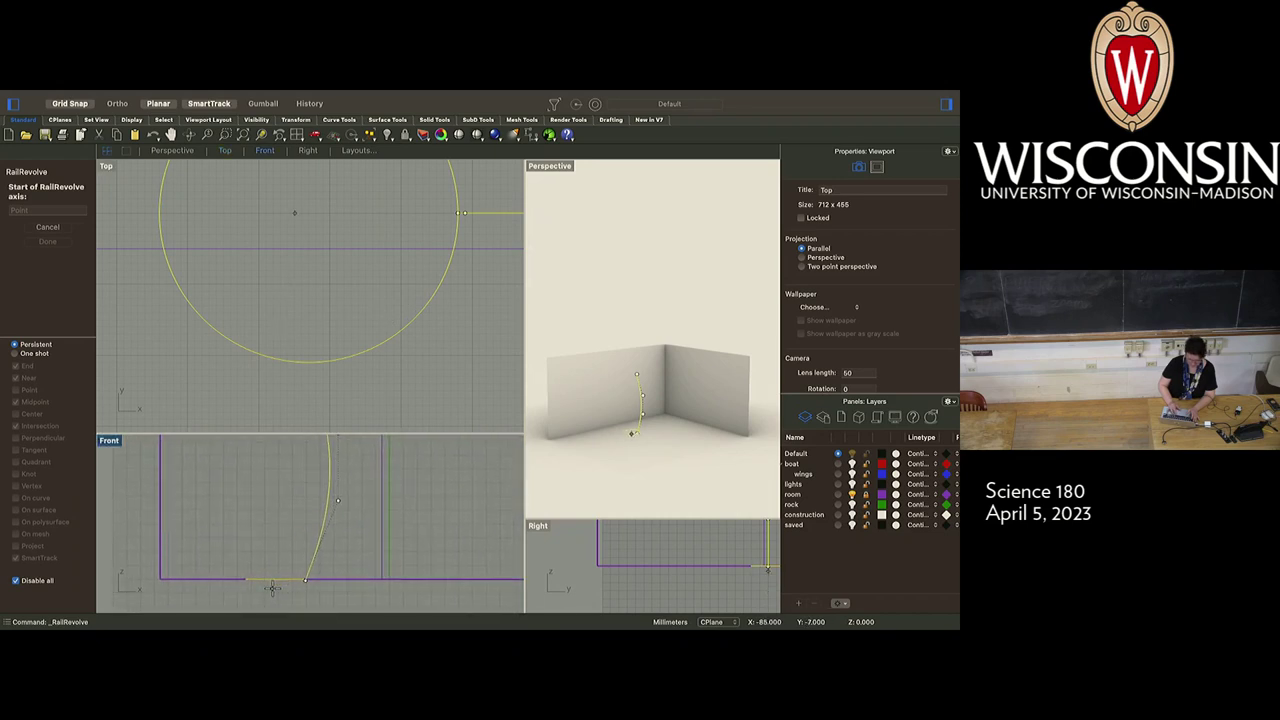
{"action": "left_click", "coordinate": [272, 588]}
{"action": "scroll", "coordinate": [274, 510], "scroll_direction": "up", "scroll_amount": 2}
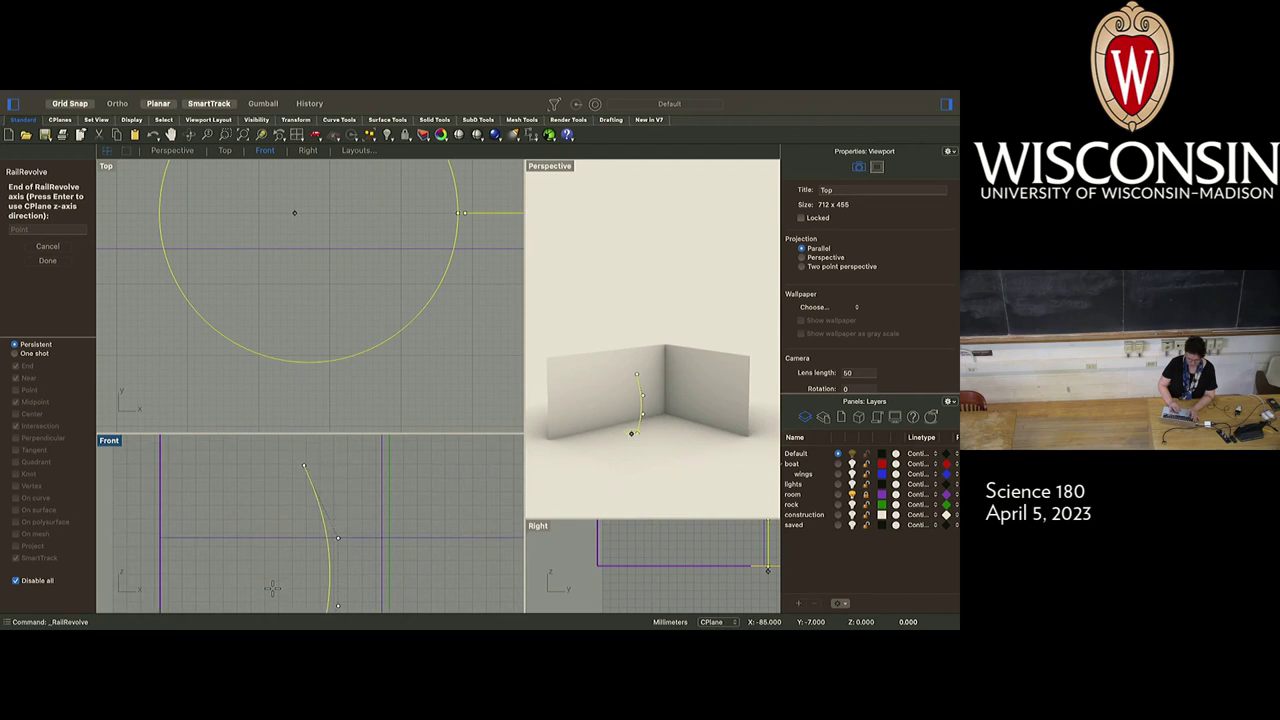
{"action": "left_click", "coordinate": [275, 449]}
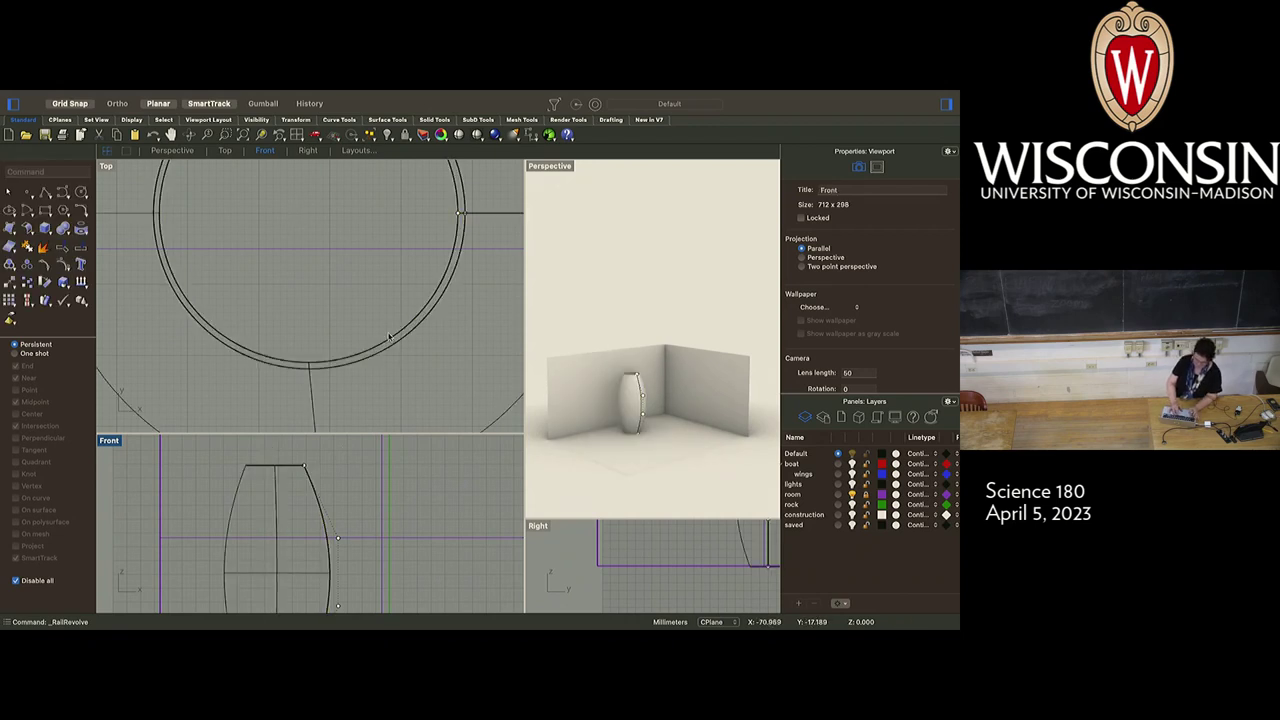
{"action": "scroll", "coordinate": [340, 290], "scroll_direction": "down", "scroll_amount": 5}
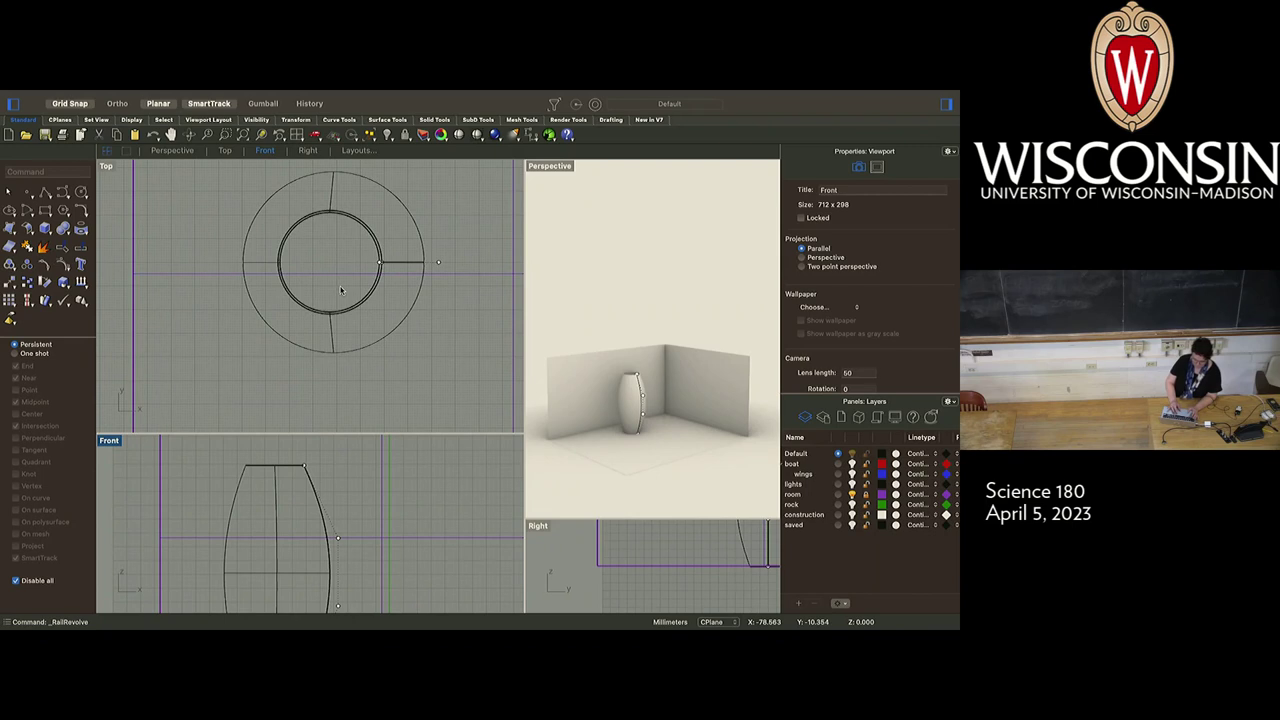
{"action": "left_click", "coordinate": [455, 358]}
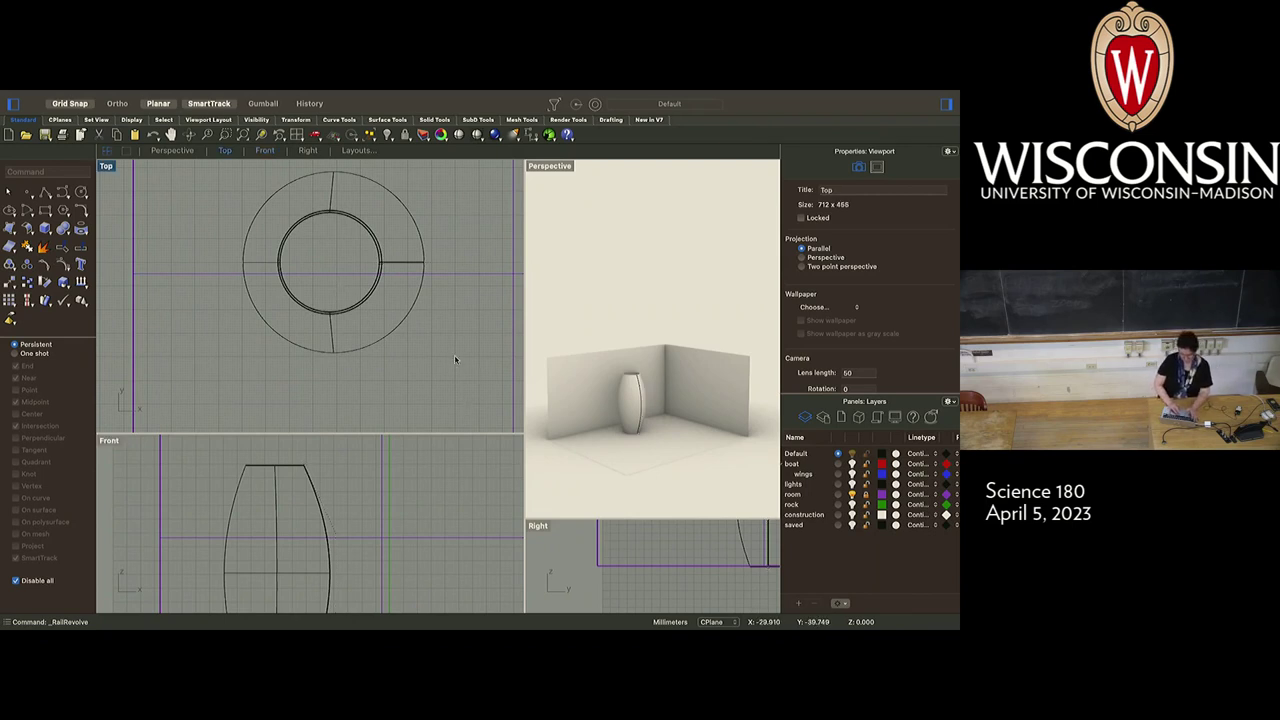
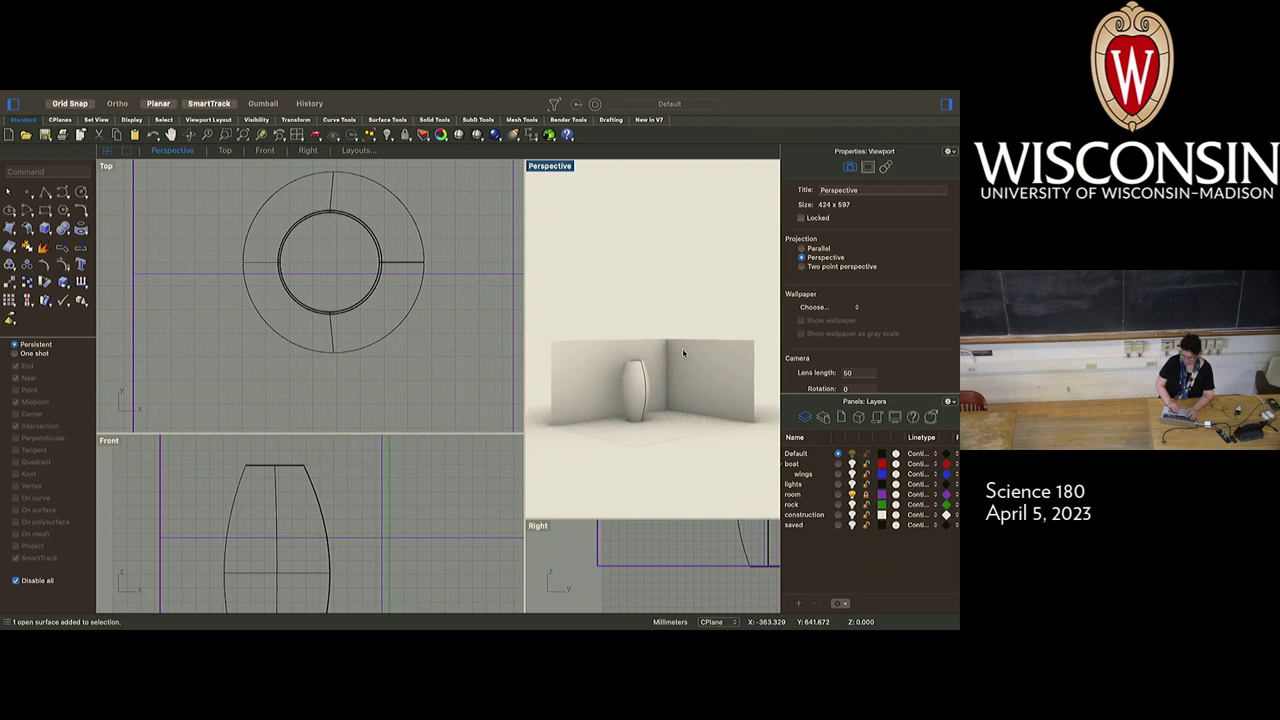
Hide the room layer so the revolved vase surface stands alone in the Perspective view
{"action": "left_click", "coordinate": [852, 495]}
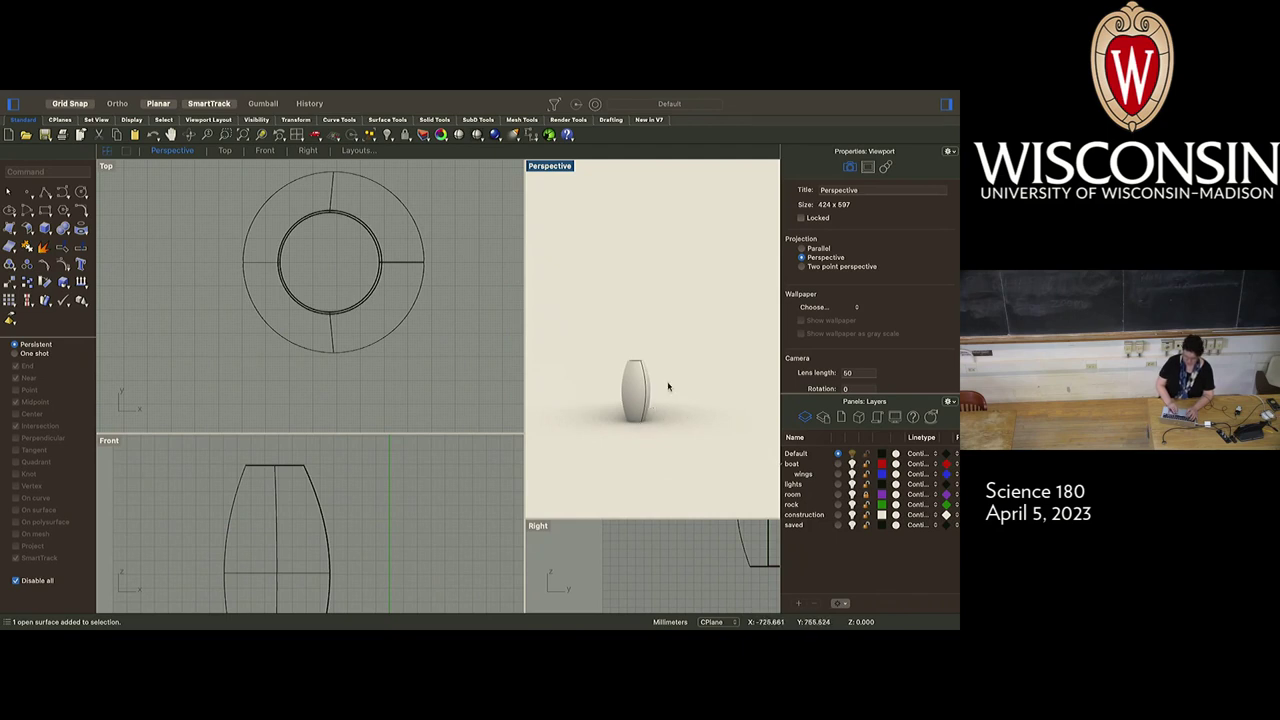
{"action": "scroll", "coordinate": [666, 391], "scroll_direction": "up", "scroll_amount": 5}
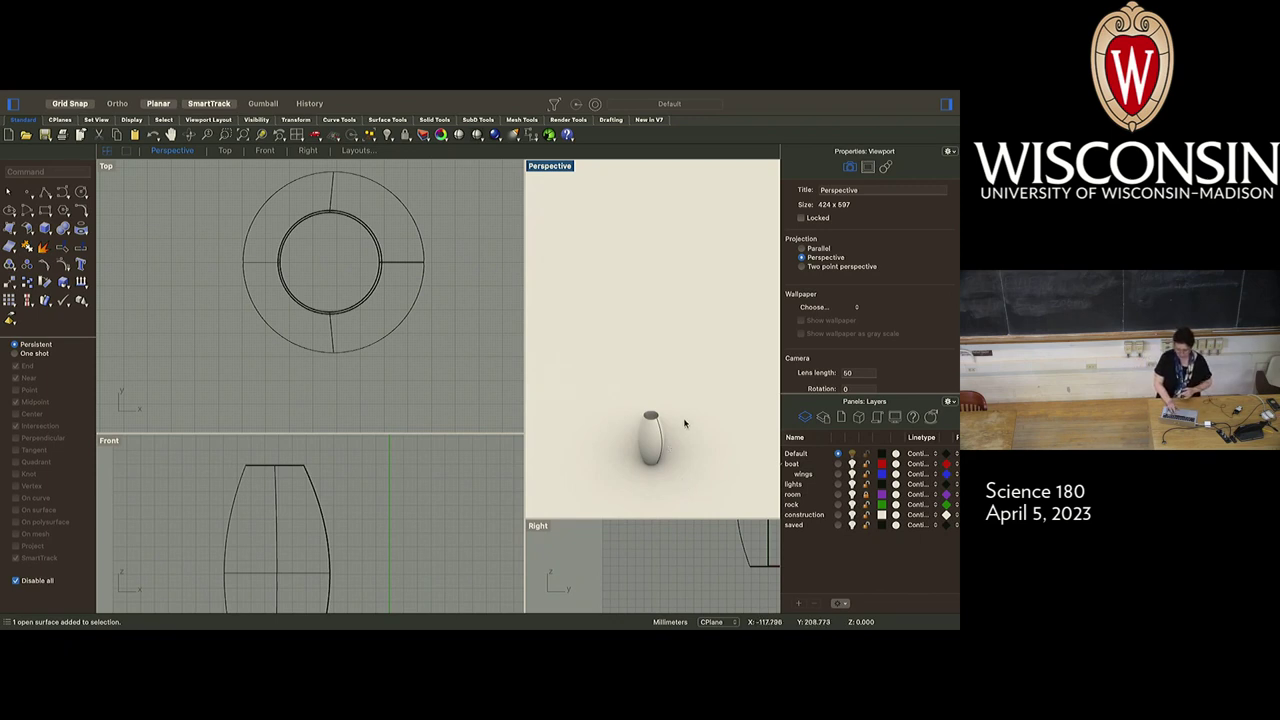
{"action": "scroll", "coordinate": [612, 445], "scroll_direction": "up", "scroll_amount": 5}
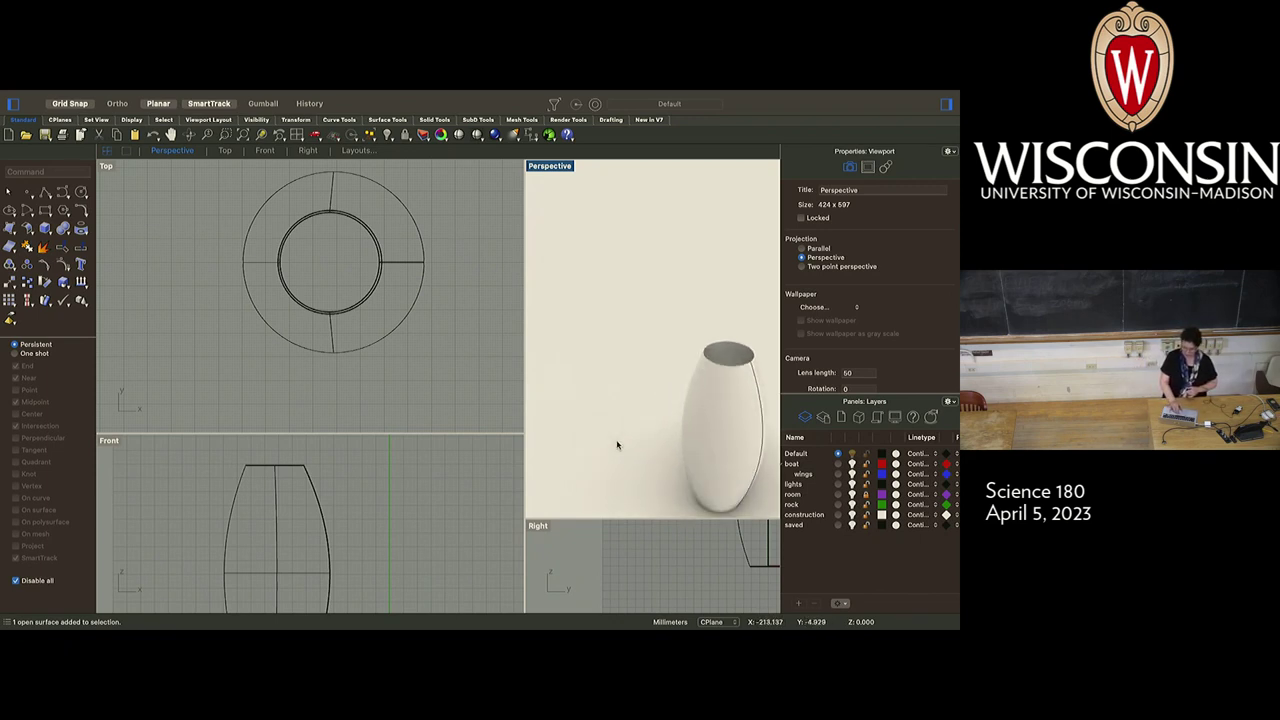
{"action": "right_click_drag", "start_coordinate": [617, 445], "coordinate": [670, 397]}
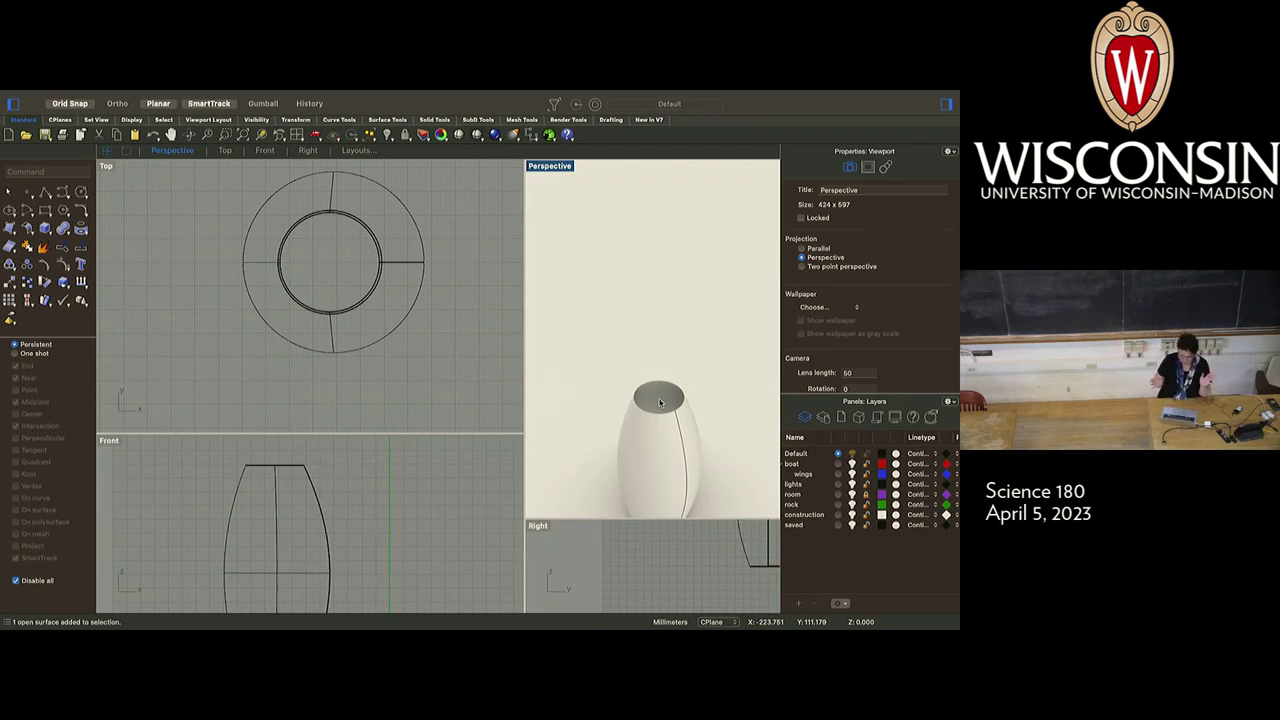
{"action": "right_click_drag", "start_coordinate": [700, 390], "coordinate": [686, 474]}
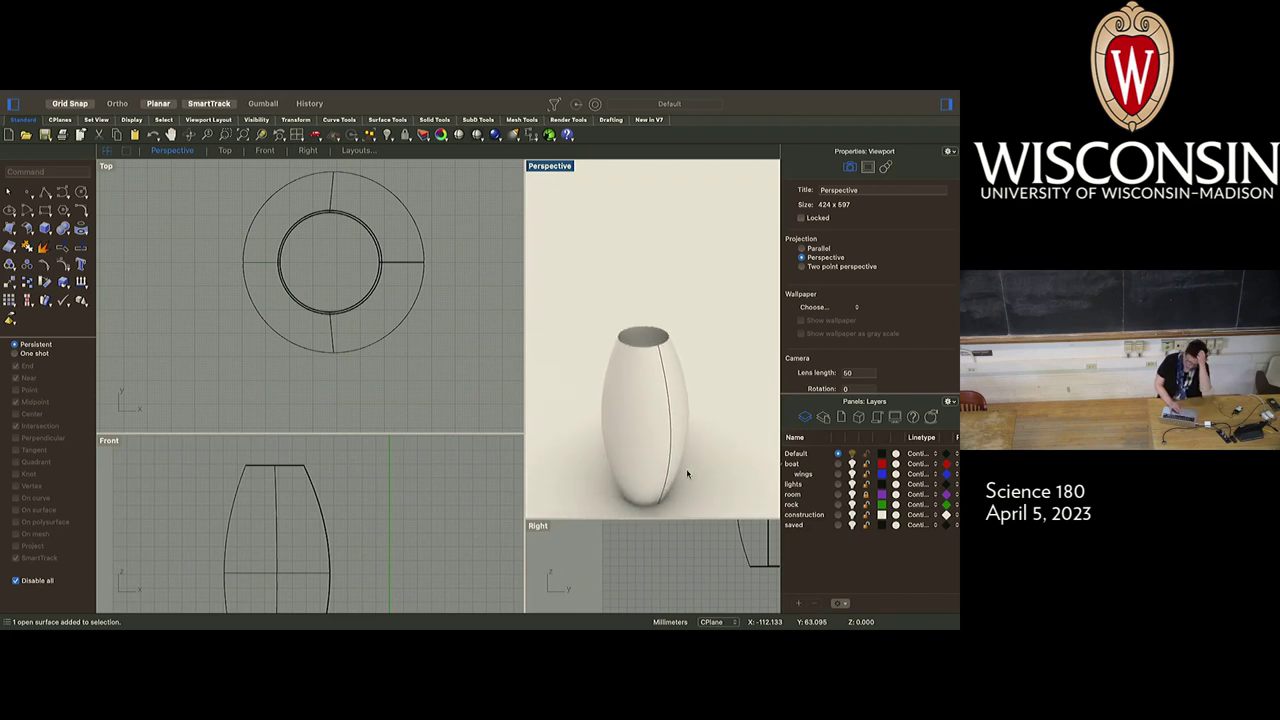
Cap the planar holes at both ends of the revolved vase surface, then deselect it
{"action": "left_click", "coordinate": [648, 385]}
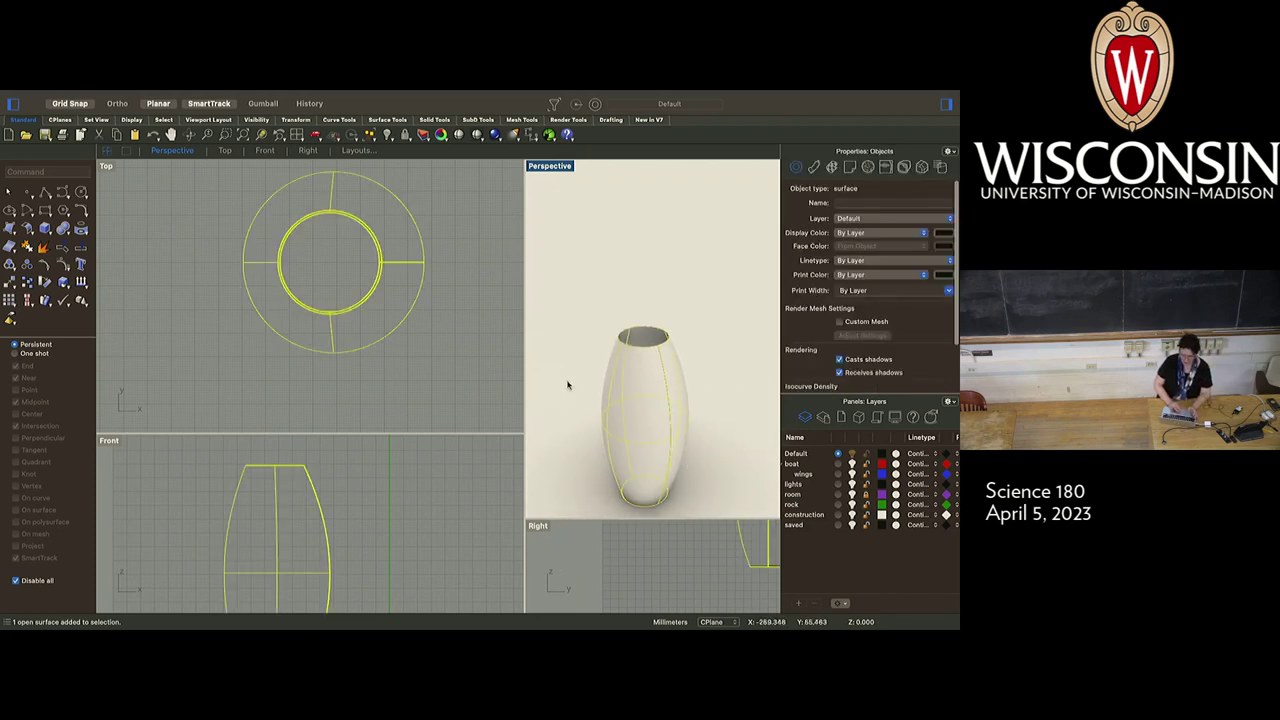
{"action": "mouse_move", "coordinate": [350, 96]}
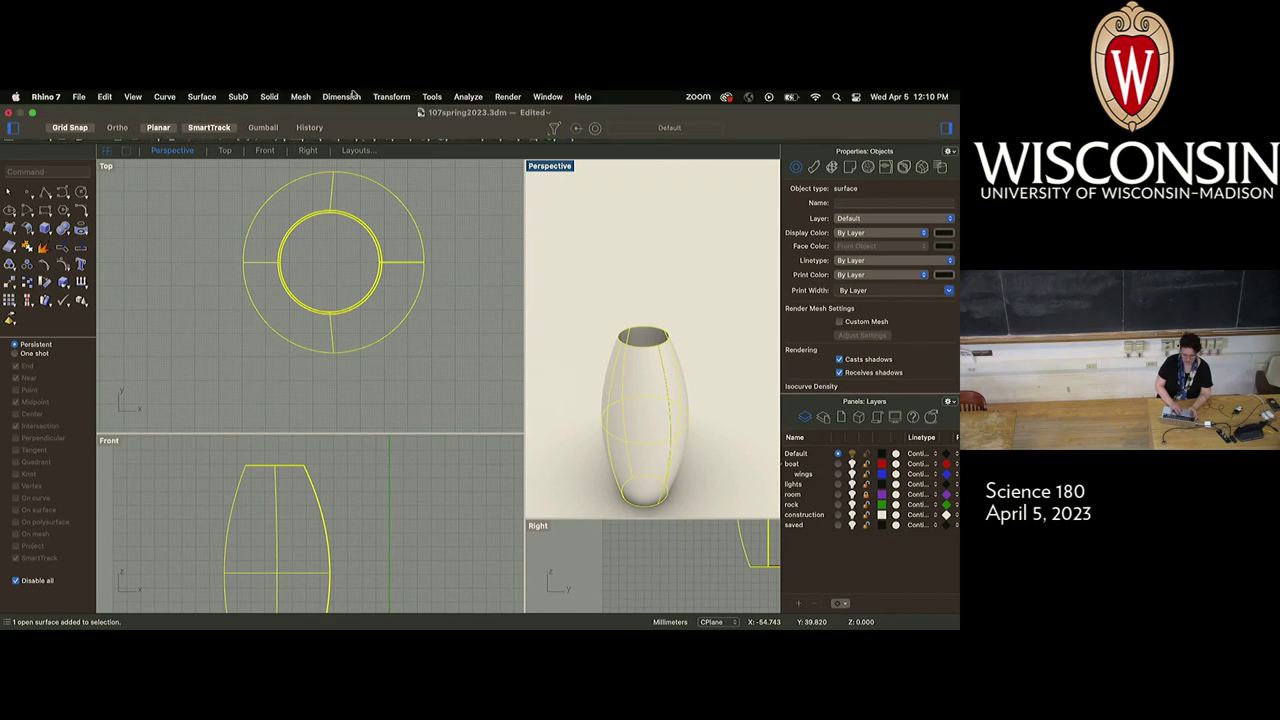
{"action": "left_click", "coordinate": [270, 97]}
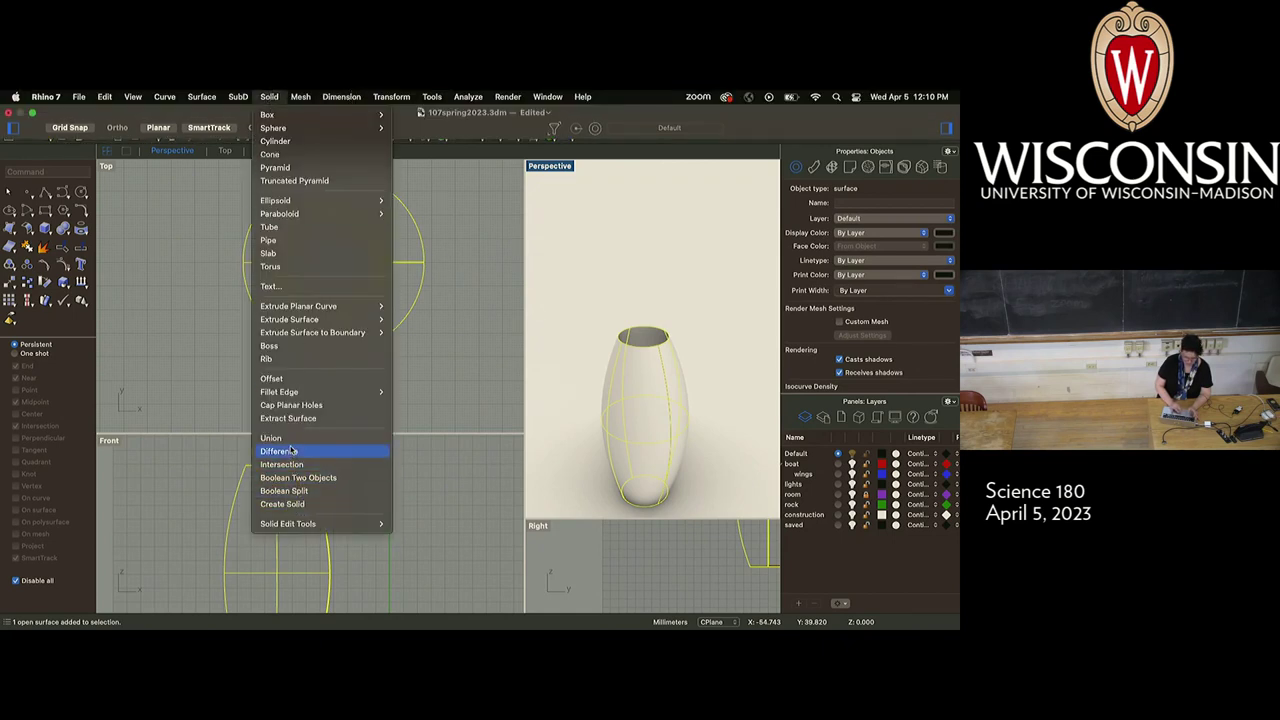
{"action": "left_click", "coordinate": [293, 405]}
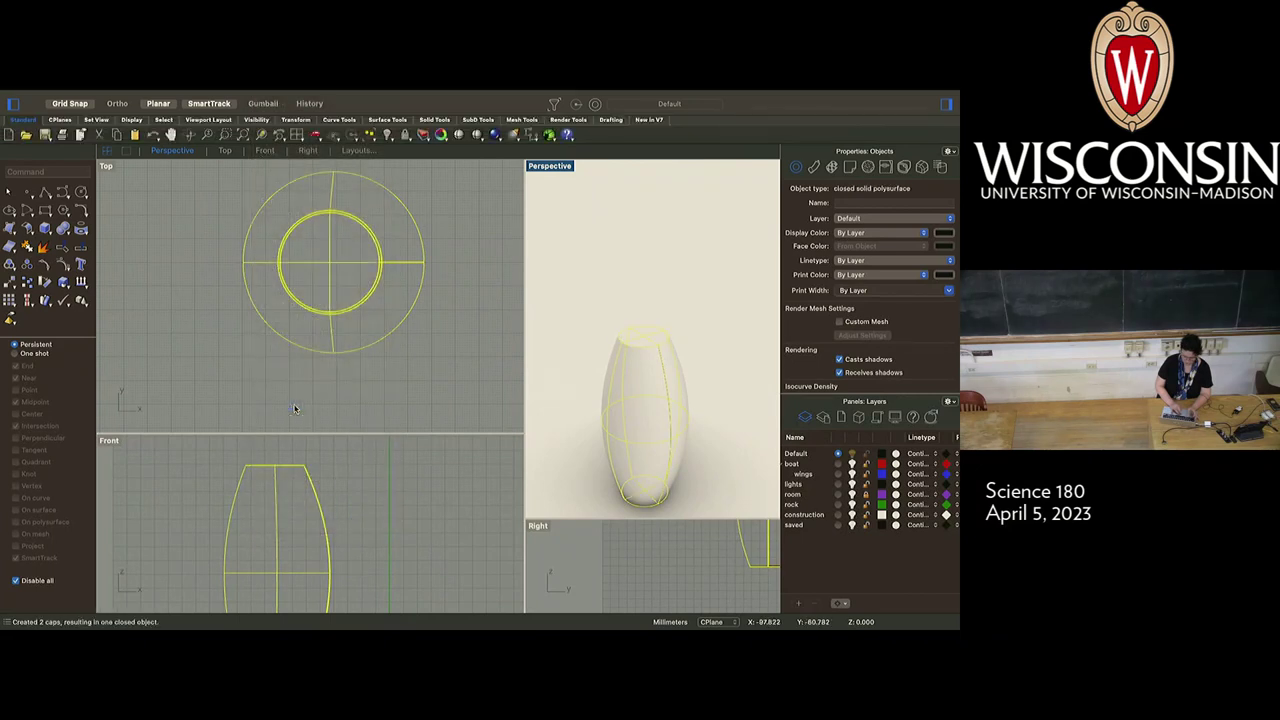
{"action": "left_click", "coordinate": [575, 338]}
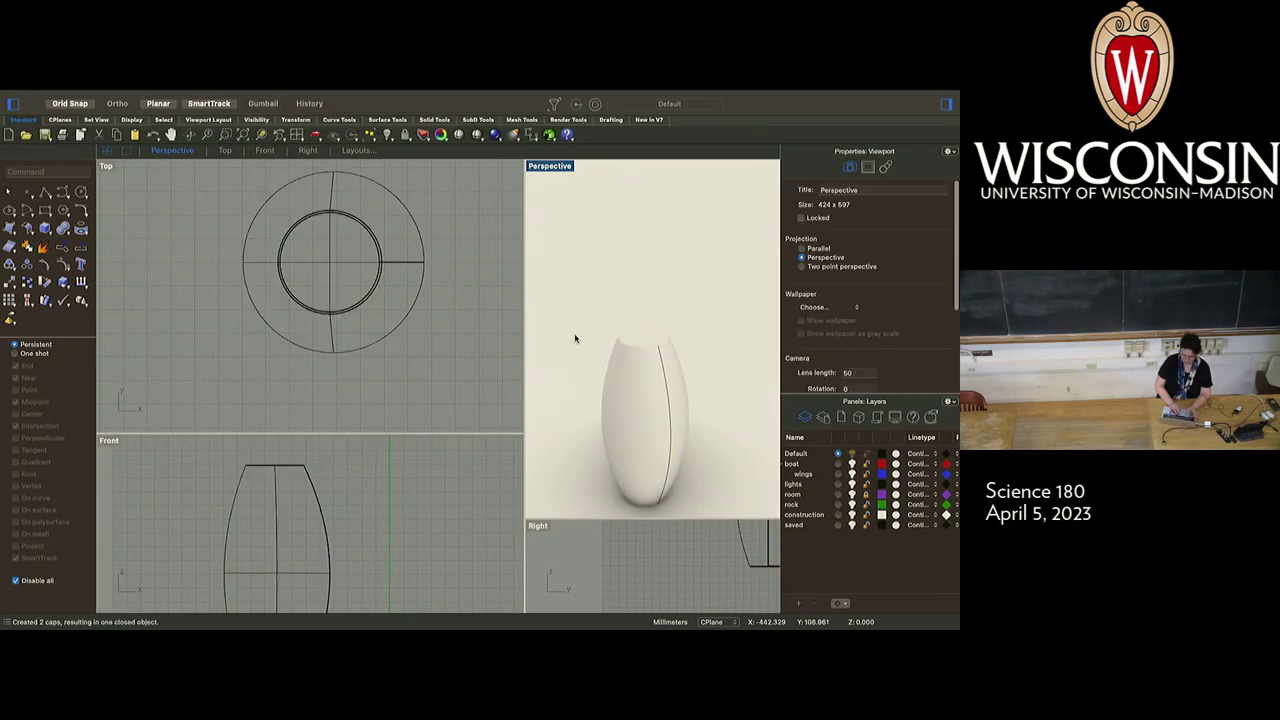
Shell the solid vase with a wall thickness of 1, removing its top face to open the mouth
{"action": "left_click", "coordinate": [645, 360]}
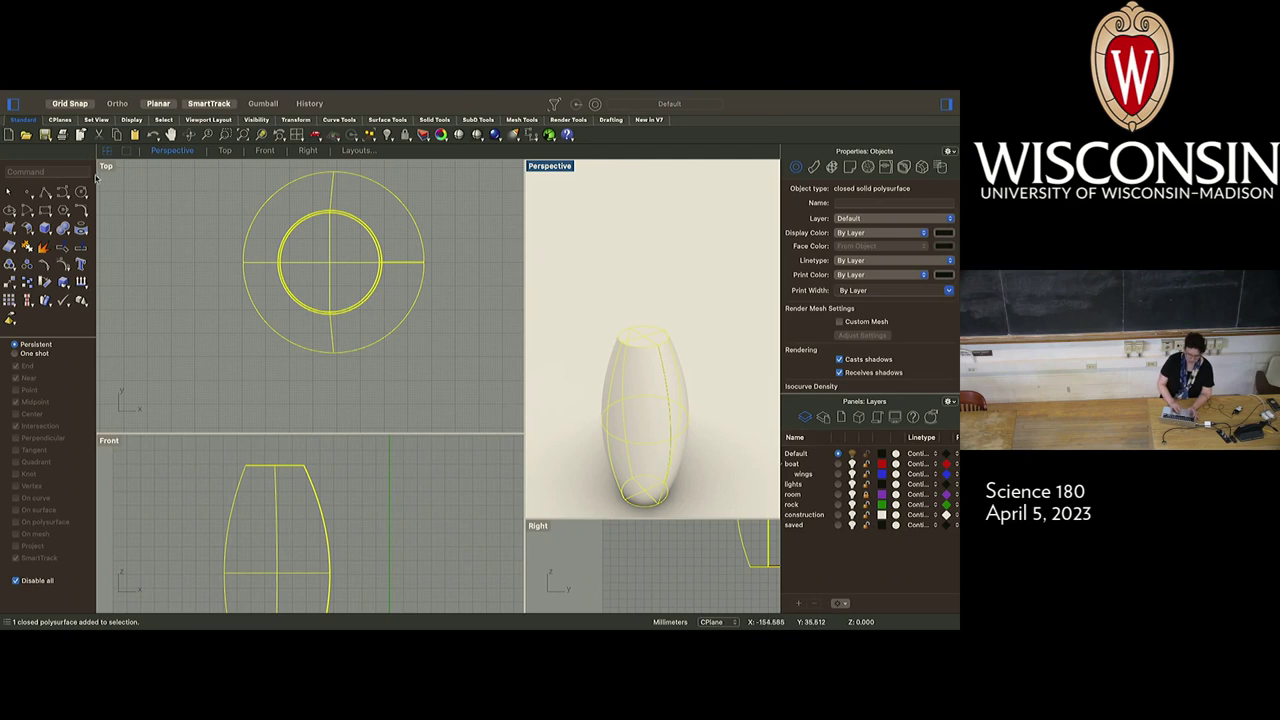
{"action": "type", "text": "she"}
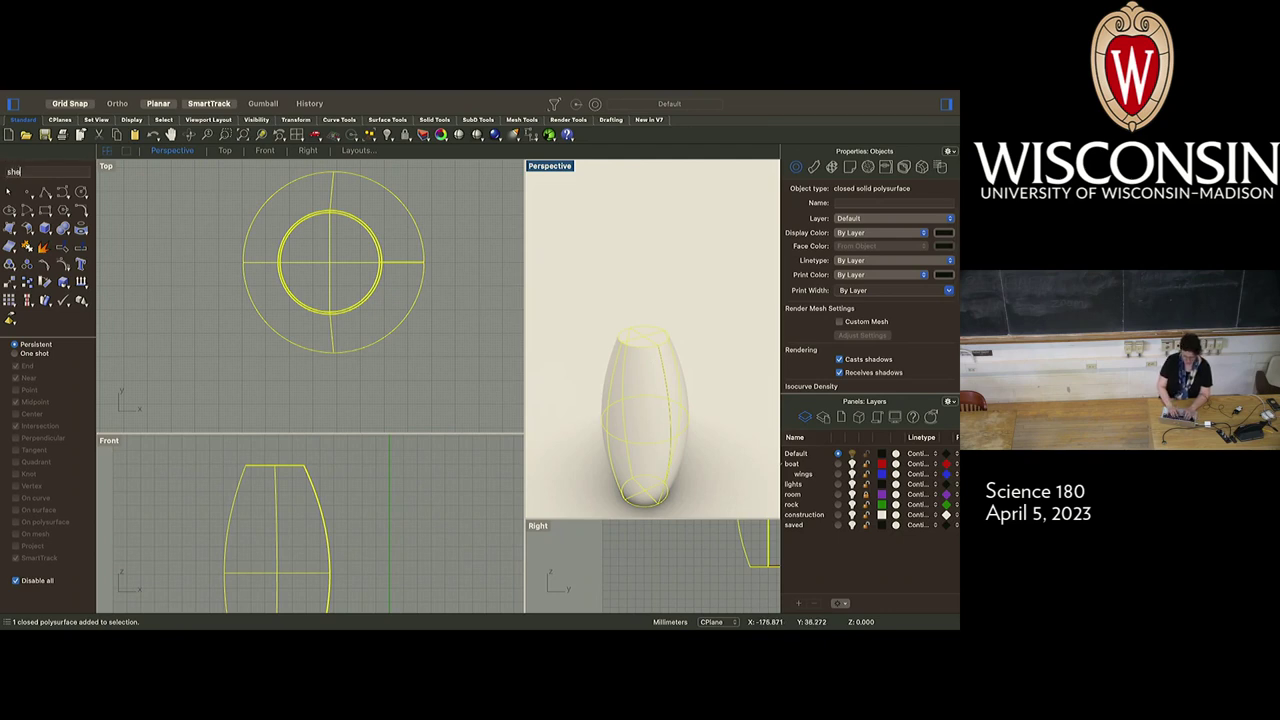
{"action": "type", "text": "ll"}
{"action": "key", "text": "Return"}
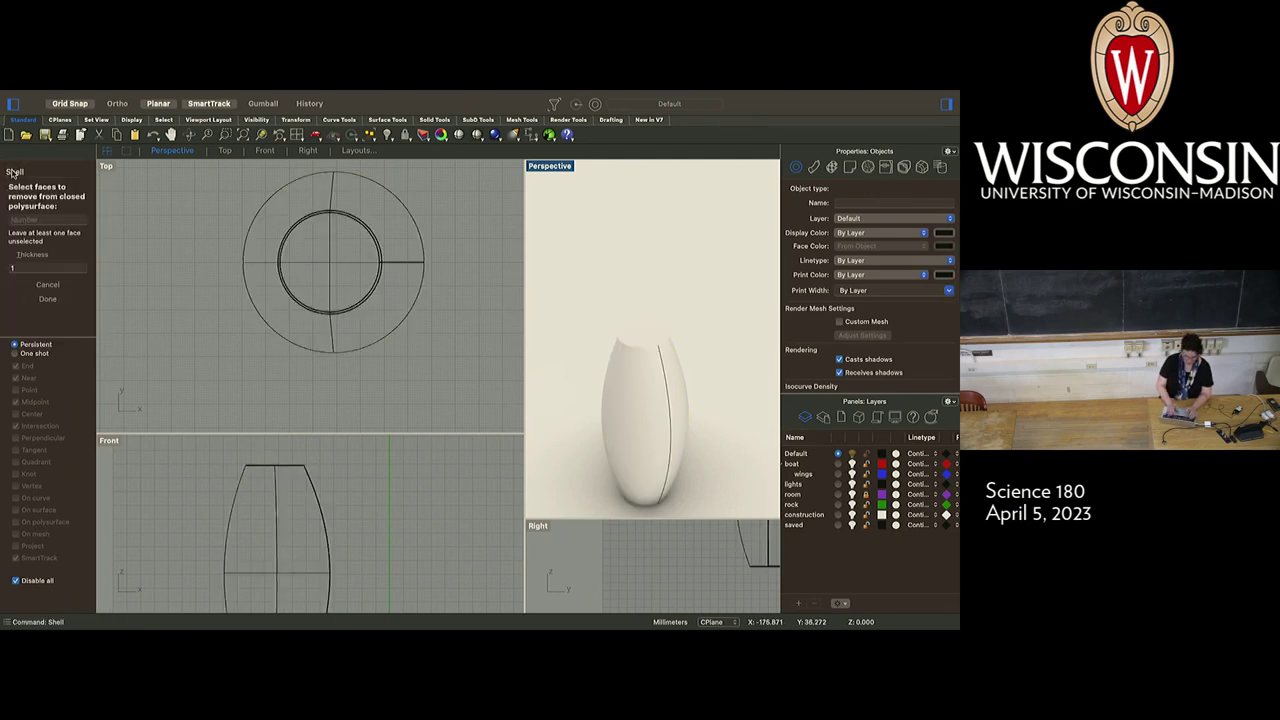
{"action": "left_click", "coordinate": [645, 346]}
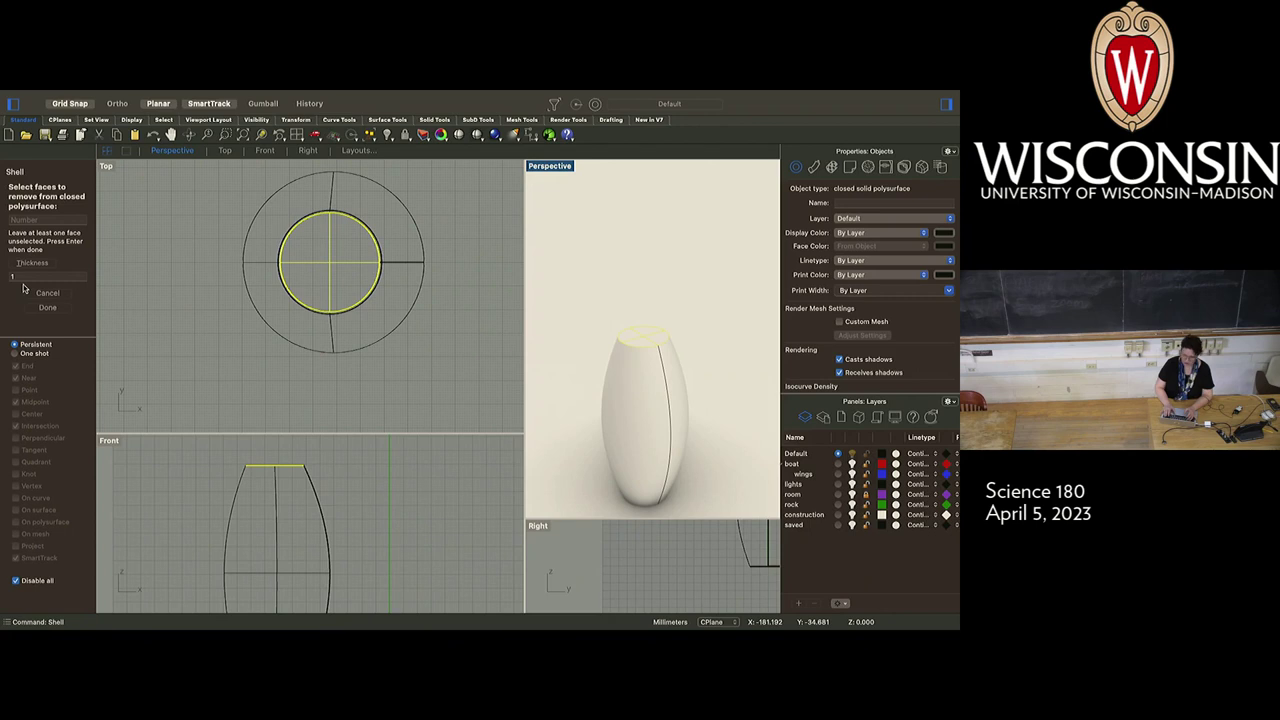
{"action": "left_click", "coordinate": [47, 307]}
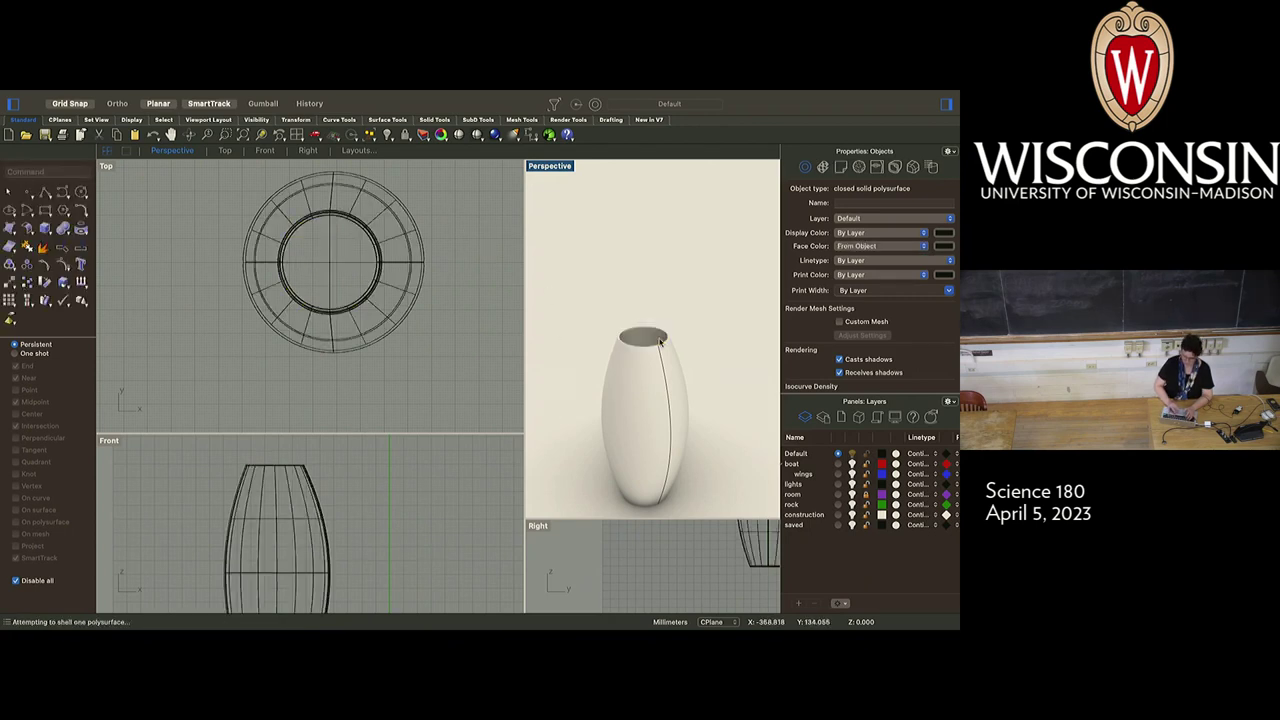
Examine the hollowed vase in the Perspective view, looking into its open mouth and at its outer wall
{"action": "scroll", "coordinate": [684, 342], "scroll_direction": "up", "scroll_amount": 6}
{"action": "scroll", "coordinate": [684, 342], "scroll_direction": "left", "scroll_amount": 5}
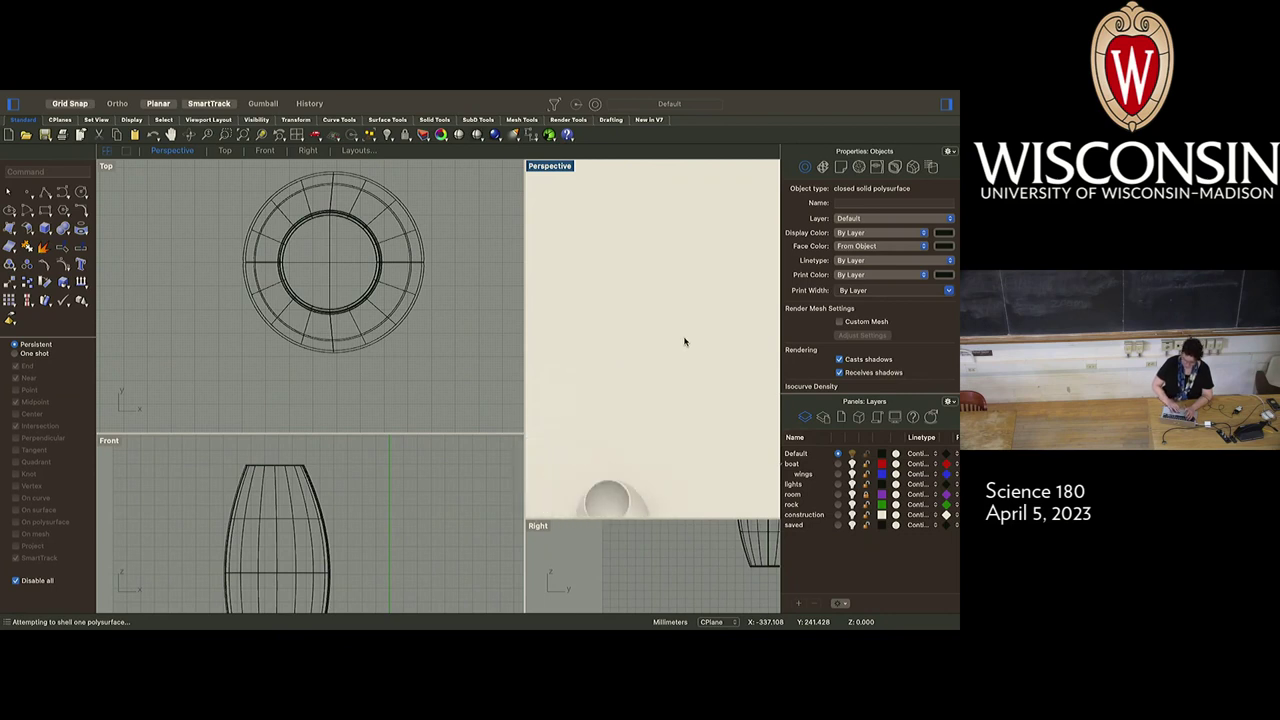
{"action": "scroll", "coordinate": [684, 342], "scroll_direction": "left", "scroll_amount": 3}
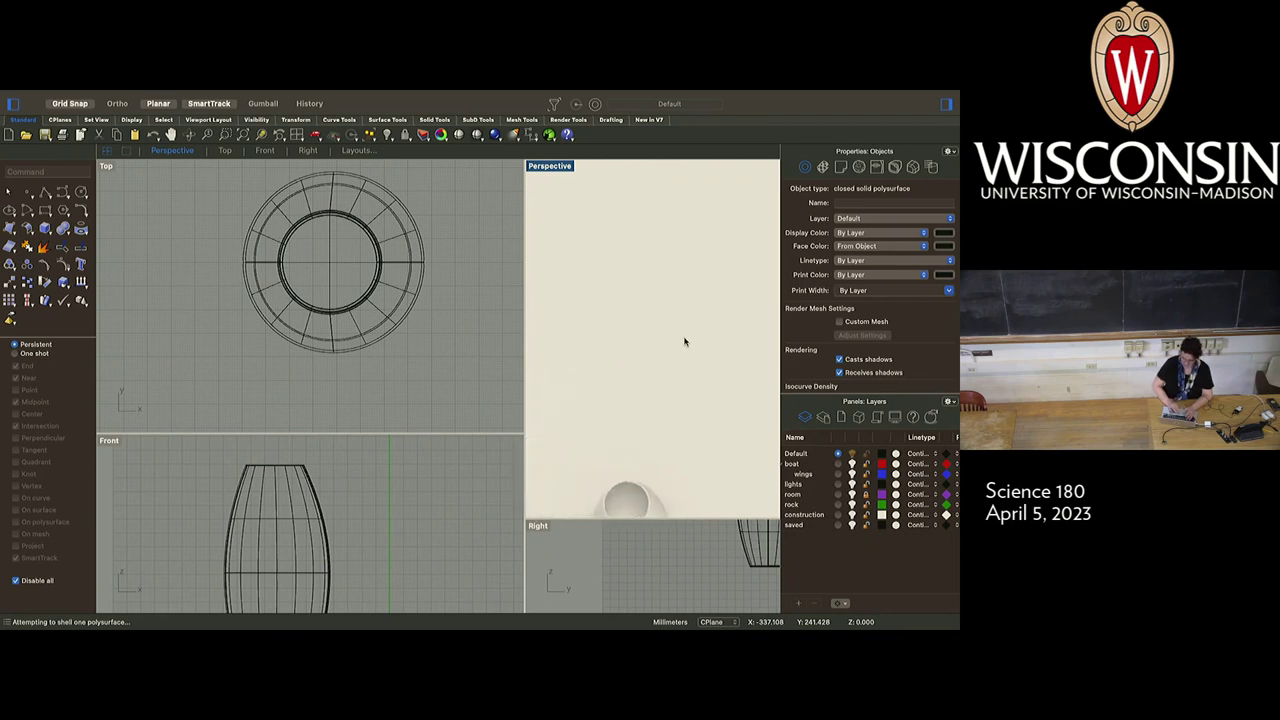
{"action": "scroll", "coordinate": [684, 342], "scroll_direction": "left", "scroll_amount": 3}
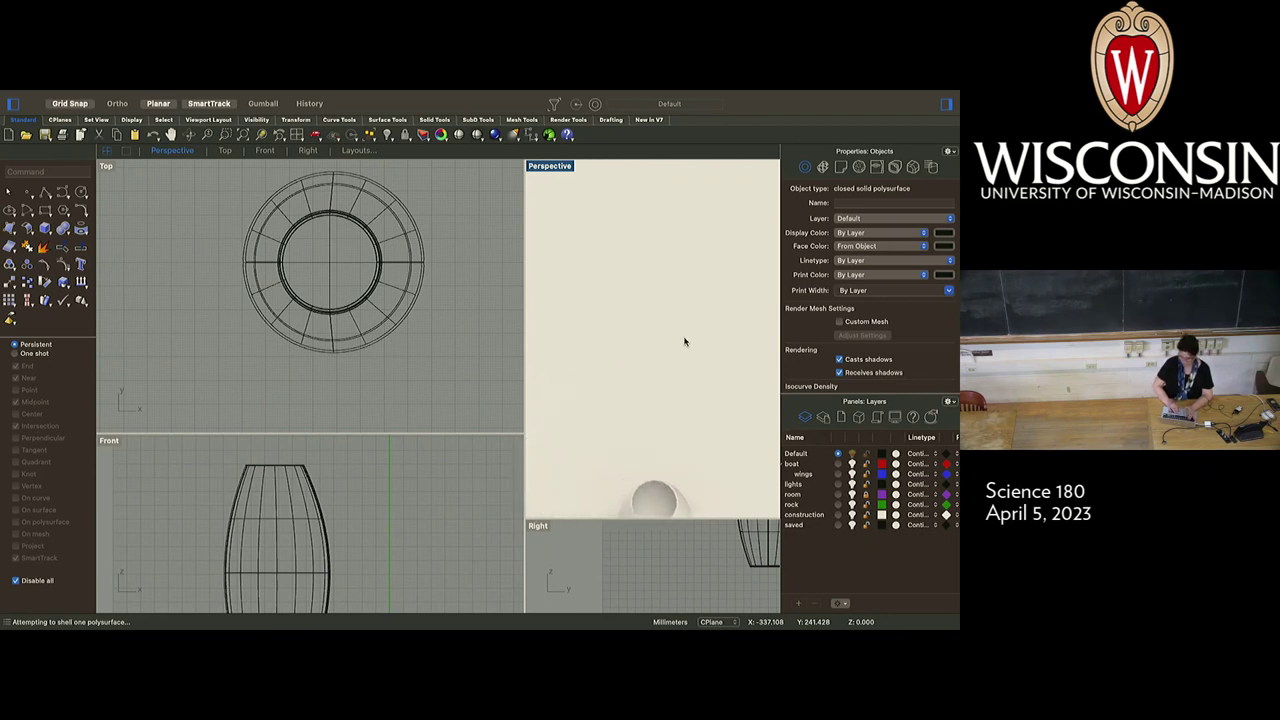
{"action": "scroll", "coordinate": [684, 342], "scroll_direction": "right", "scroll_amount": 2}
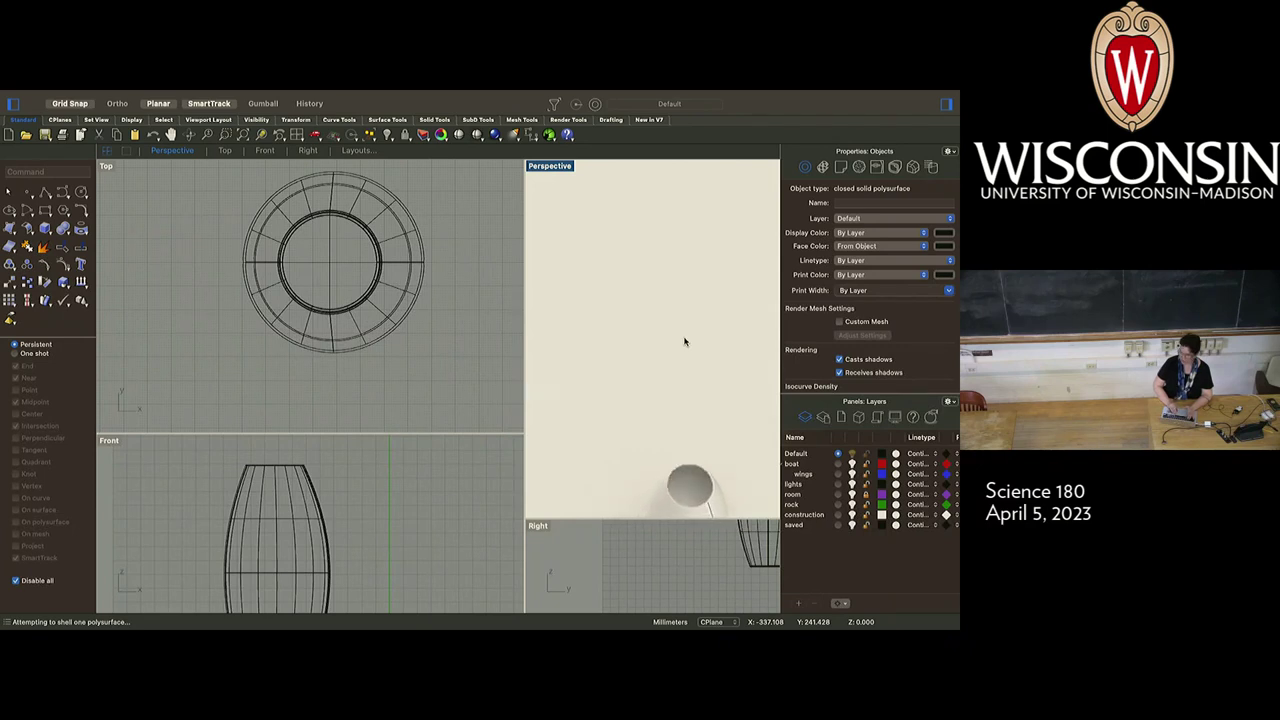
{"action": "scroll", "coordinate": [684, 342], "scroll_direction": "left", "scroll_amount": 3}
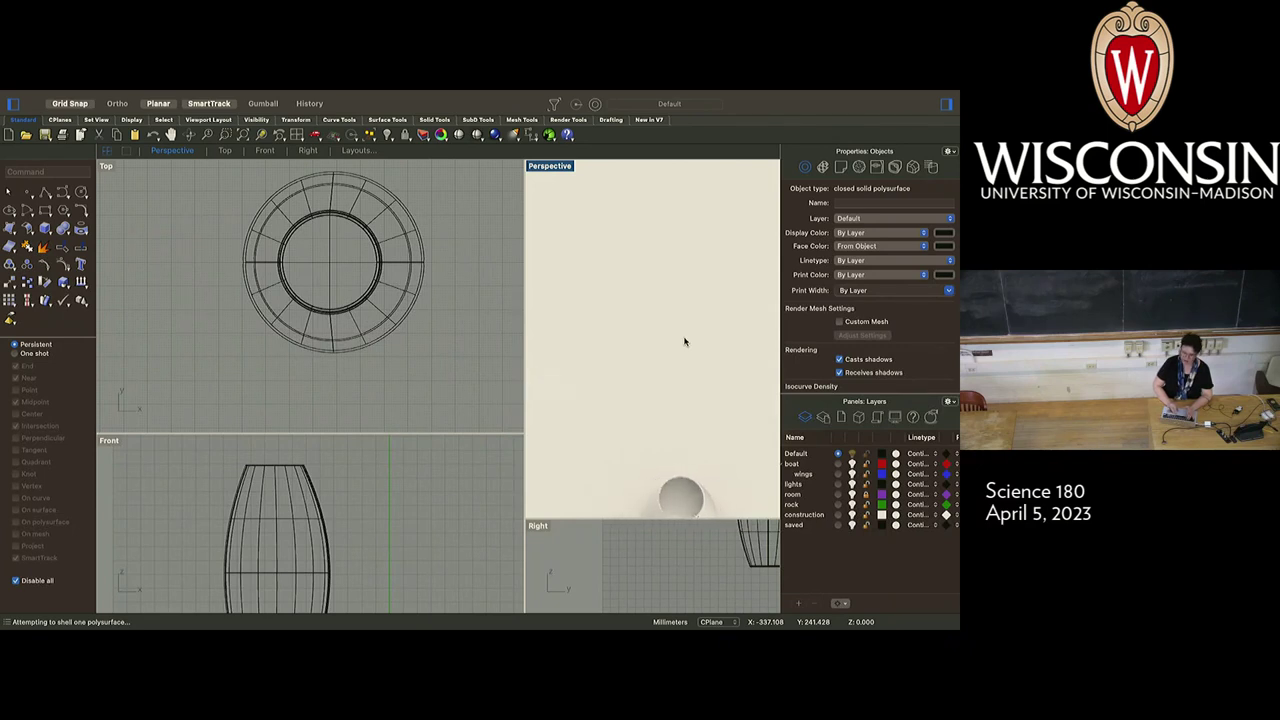
{"action": "scroll", "coordinate": [684, 342], "scroll_direction": "down", "scroll_amount": 5}
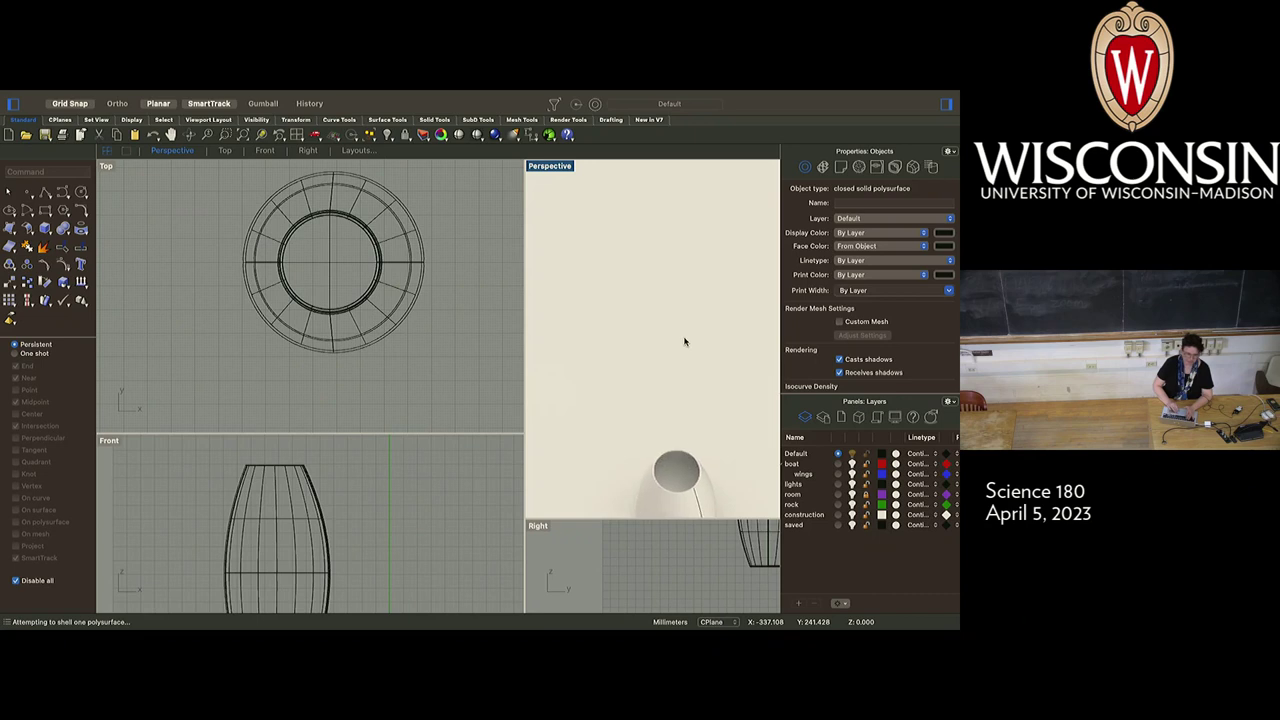
{"action": "scroll", "coordinate": [684, 342], "scroll_direction": "down", "scroll_amount": 1}
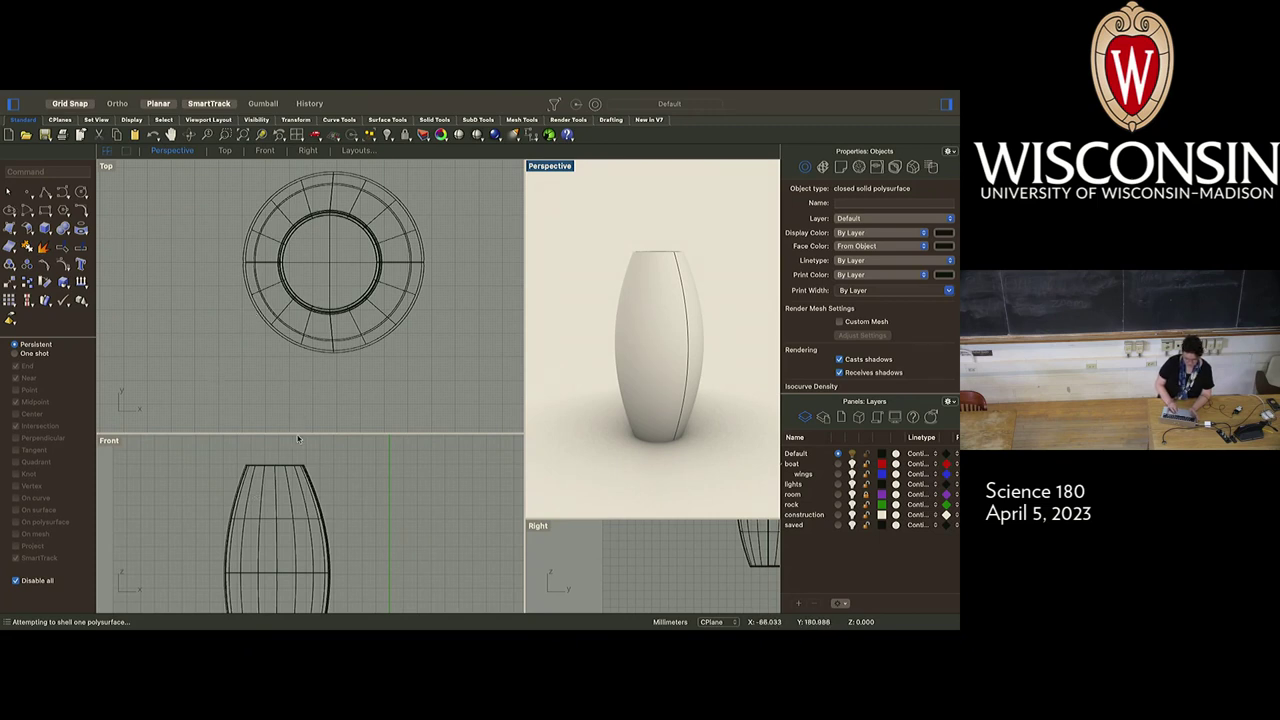
Enlarge the Top and Front viewports at the Perspective viewport's expense and bring the vase's base into close view in Front
{"action": "left_click_drag", "start_coordinate": [301, 435], "coordinate": [306, 393]}
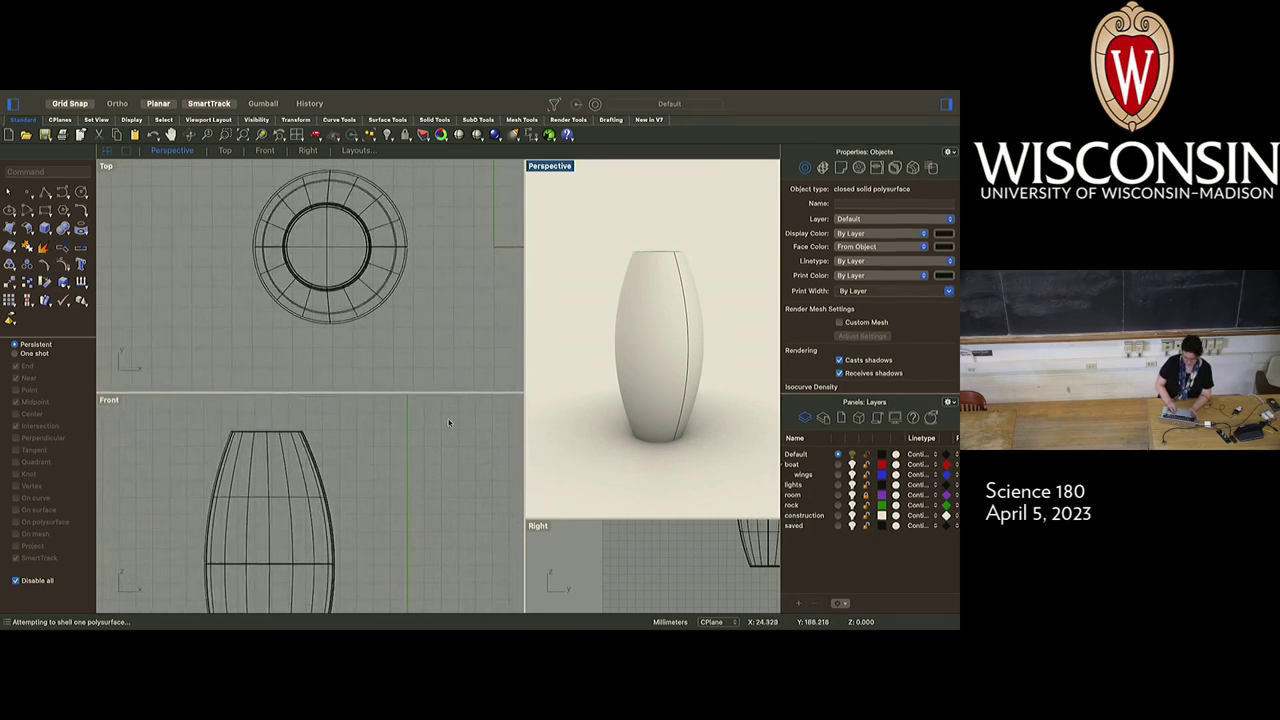
{"action": "left_click_drag", "start_coordinate": [524, 406], "coordinate": [585, 440]}
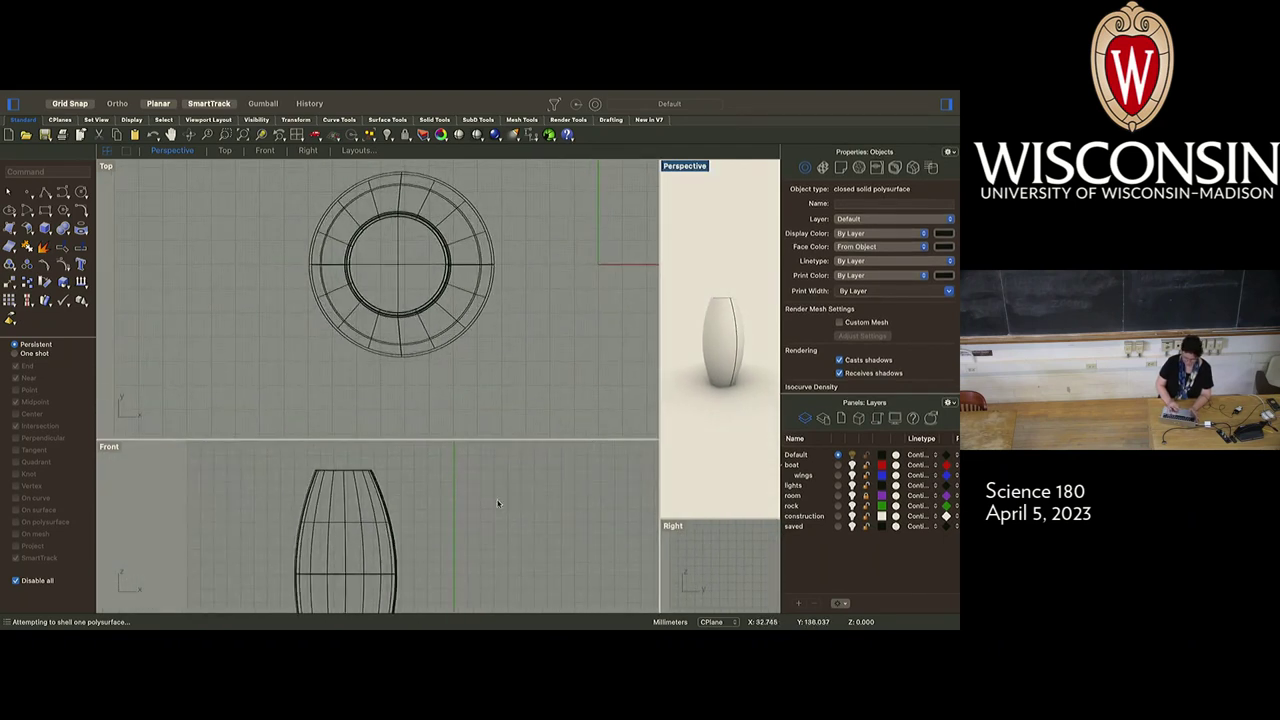
{"action": "scroll", "coordinate": [495, 505], "scroll_direction": "down", "scroll_amount": 5}
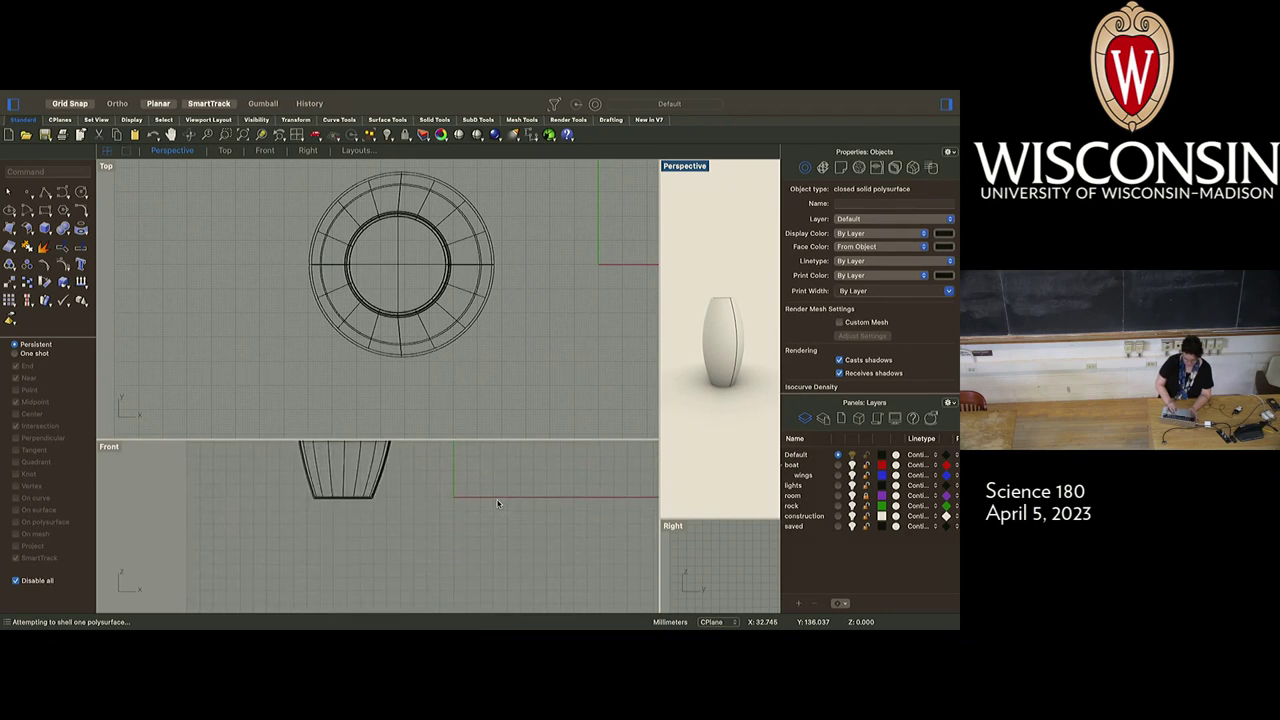
{"action": "scroll", "coordinate": [369, 526], "scroll_direction": "down", "scroll_amount": 1}
{"action": "scroll", "coordinate": [368, 525], "scroll_direction": "up", "scroll_amount": 4}
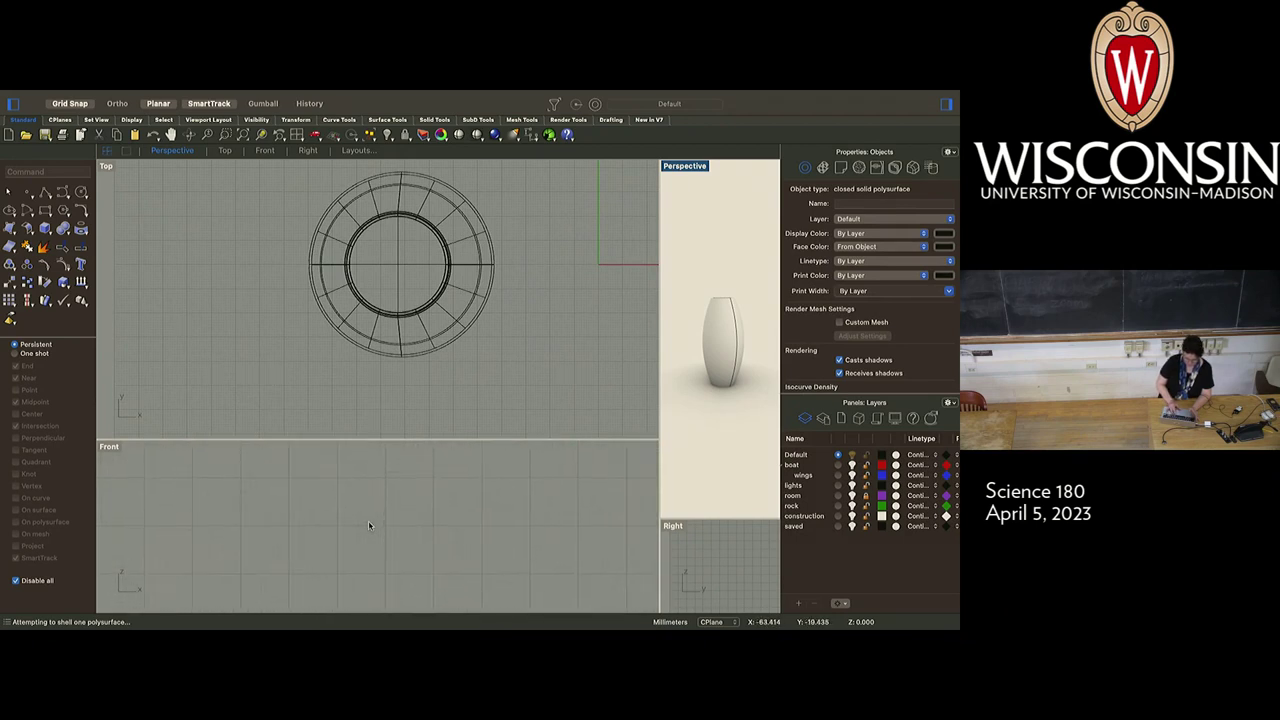
{"action": "scroll", "coordinate": [368, 525], "scroll_direction": "up", "scroll_amount": 1}
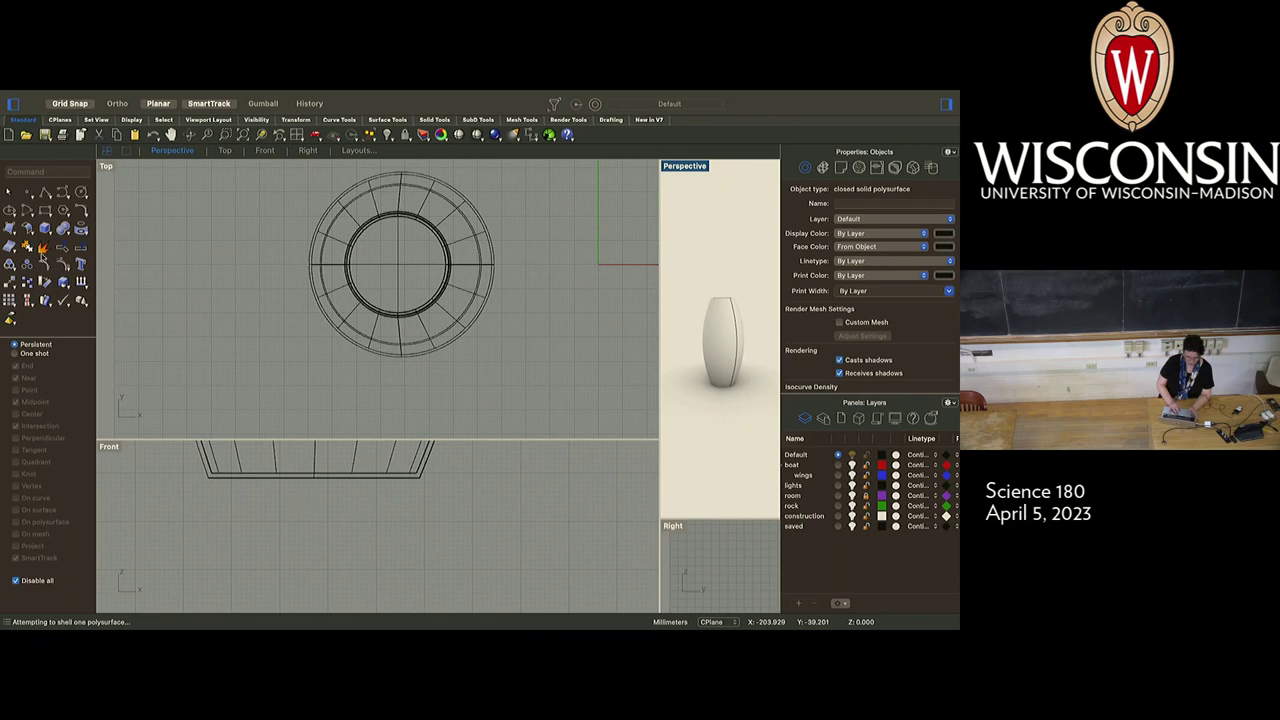
Draw a long, thin box with a small square section just below the vase's base, and center it lengthwise across the vase in Top
{"action": "left_click", "coordinate": [45, 228]}
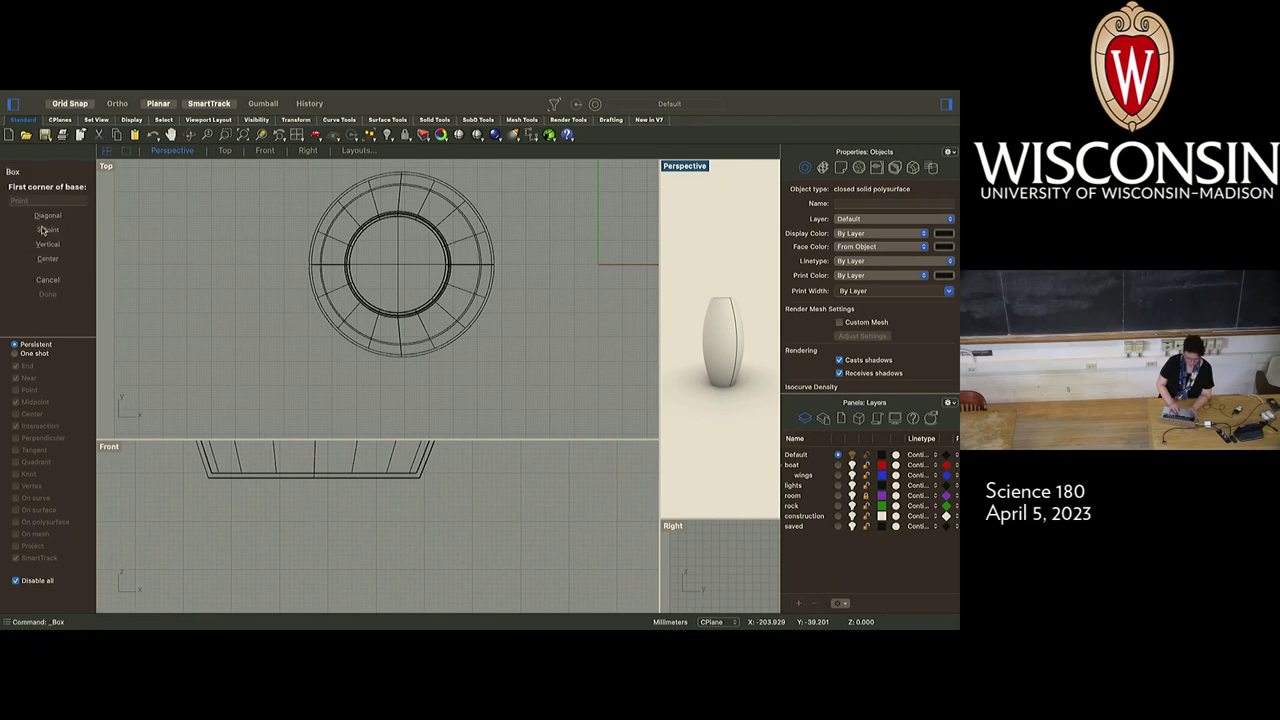
{"action": "left_click", "coordinate": [303, 493]}
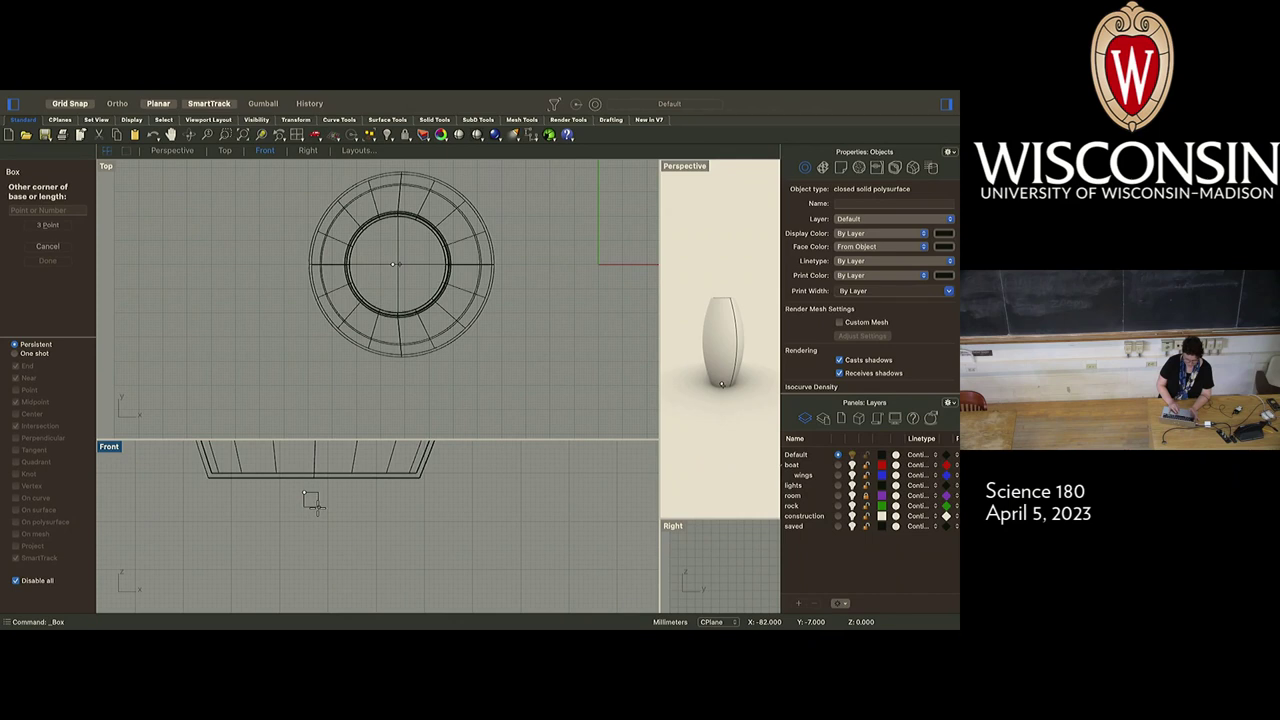
{"action": "left_click", "coordinate": [313, 505]}
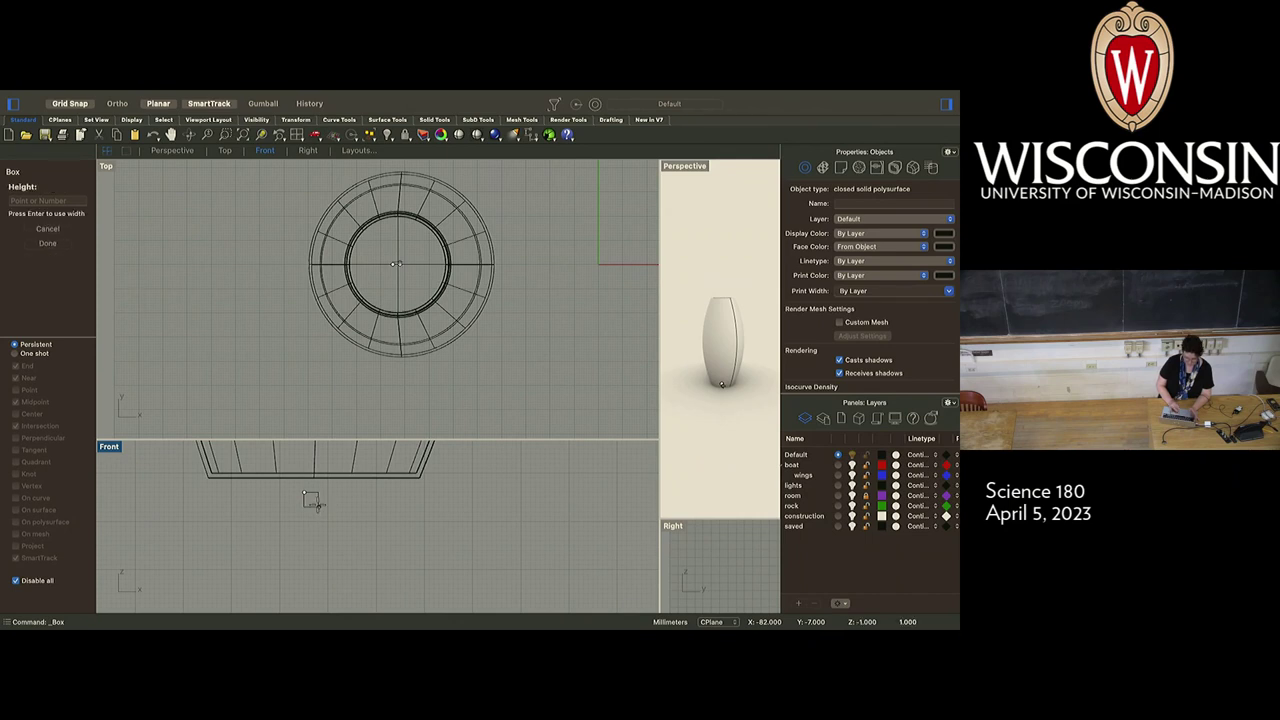
{"action": "scroll", "coordinate": [396, 300], "scroll_direction": "up", "scroll_amount": 2}
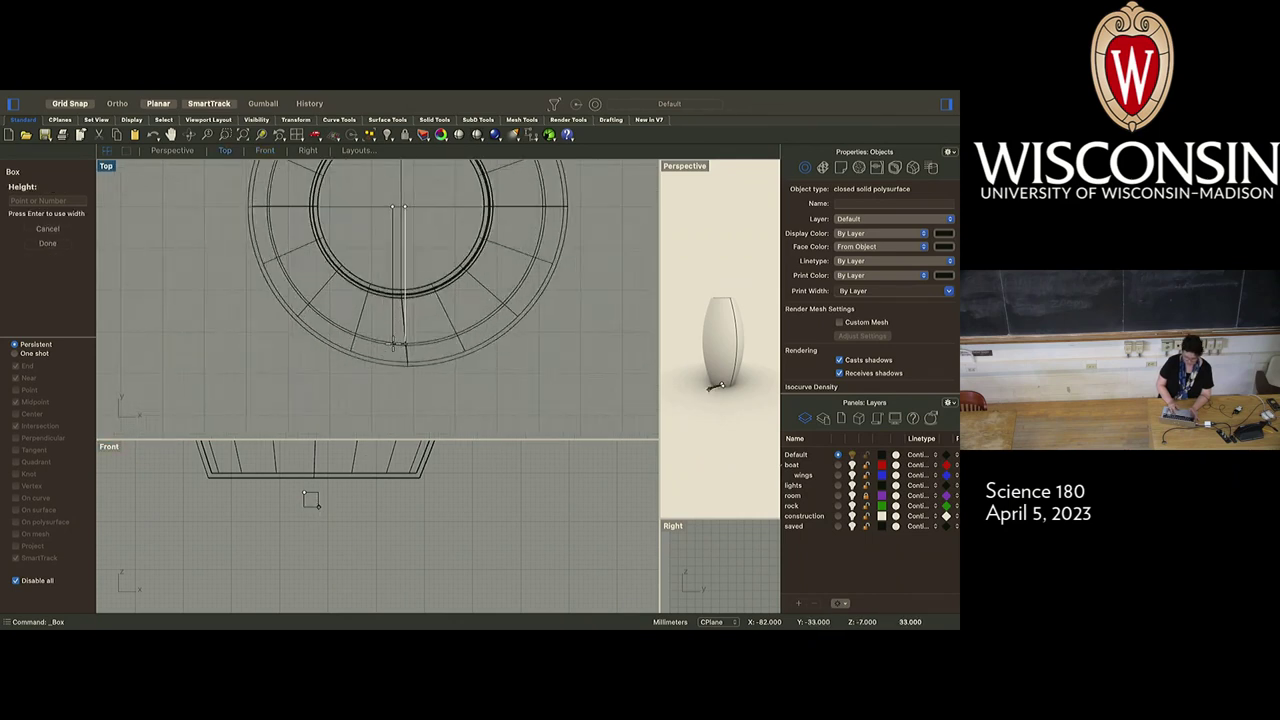
{"action": "scroll", "coordinate": [394, 418], "scroll_direction": "down", "scroll_amount": 5}
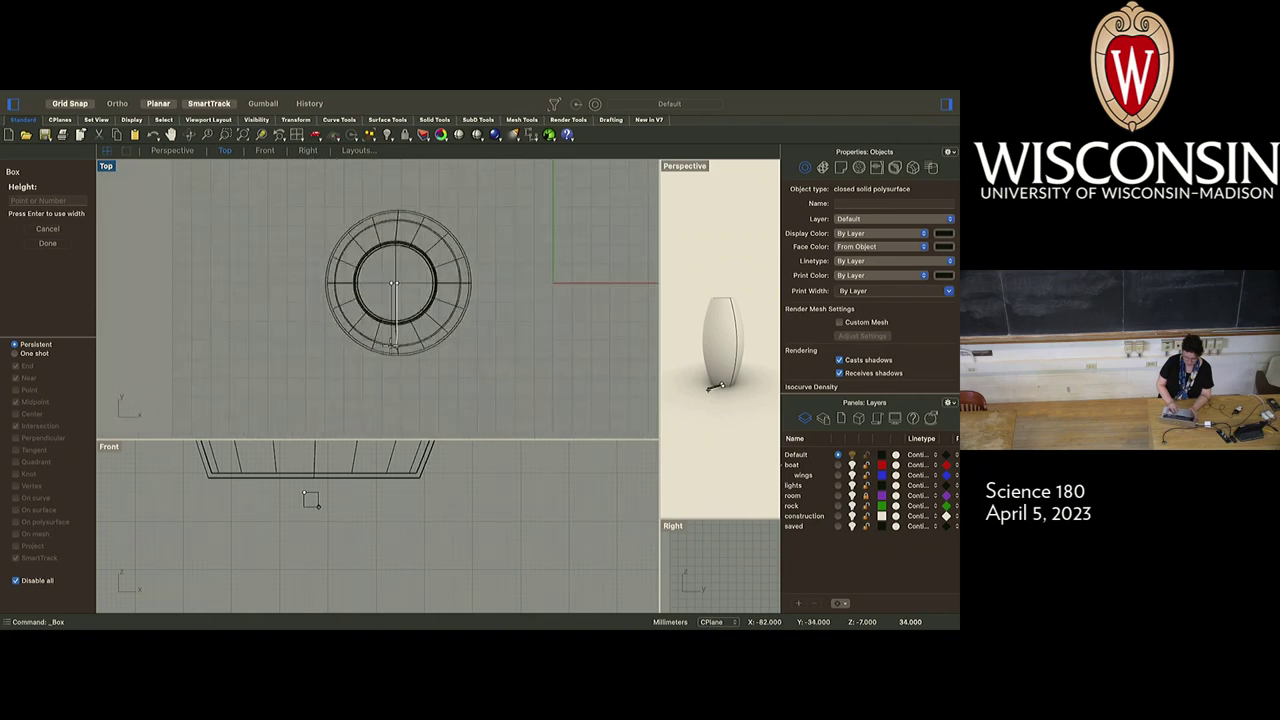
{"action": "left_click", "coordinate": [395, 430]}
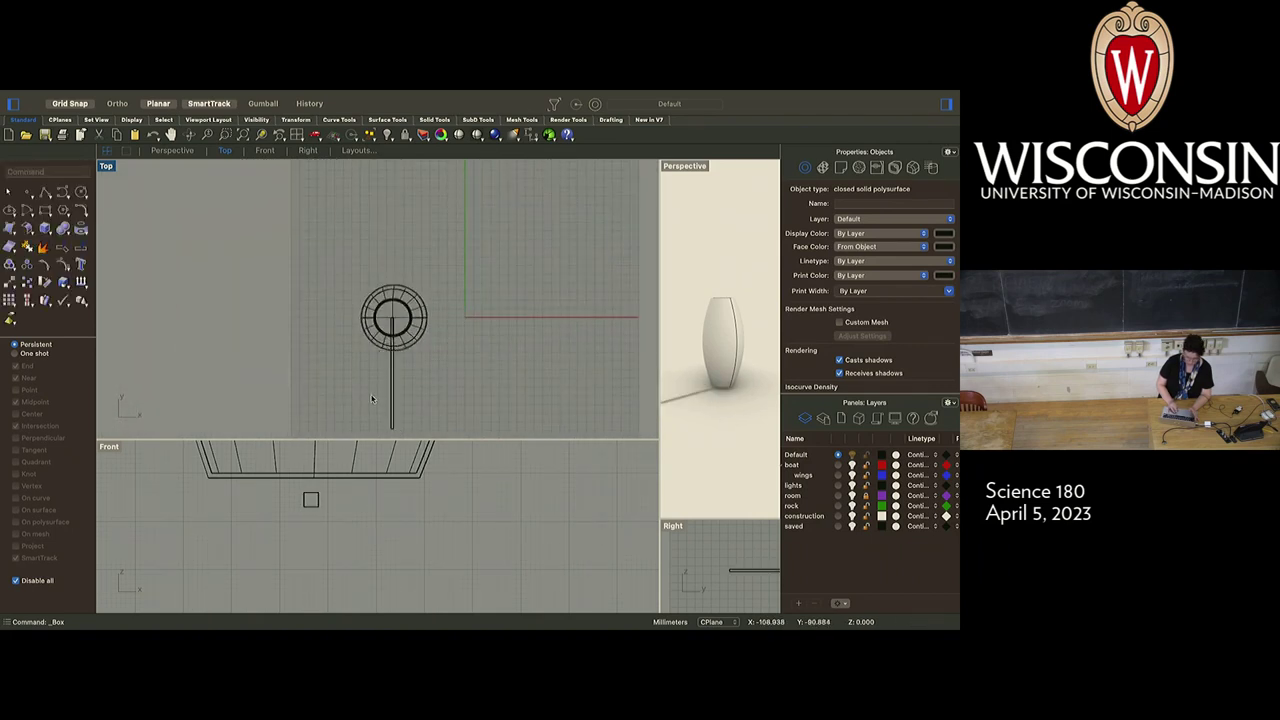
{"action": "left_click_drag", "start_coordinate": [393, 405], "coordinate": [396, 355]}
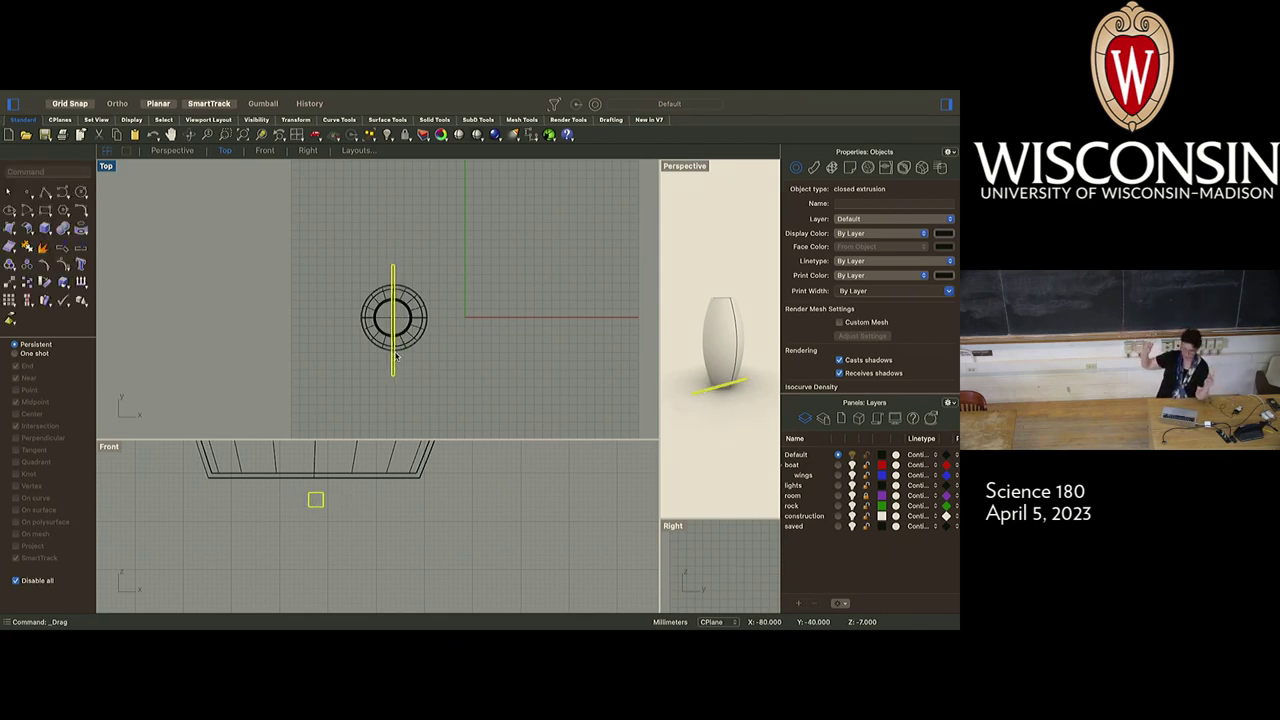
{"action": "left_click", "coordinate": [419, 398]}
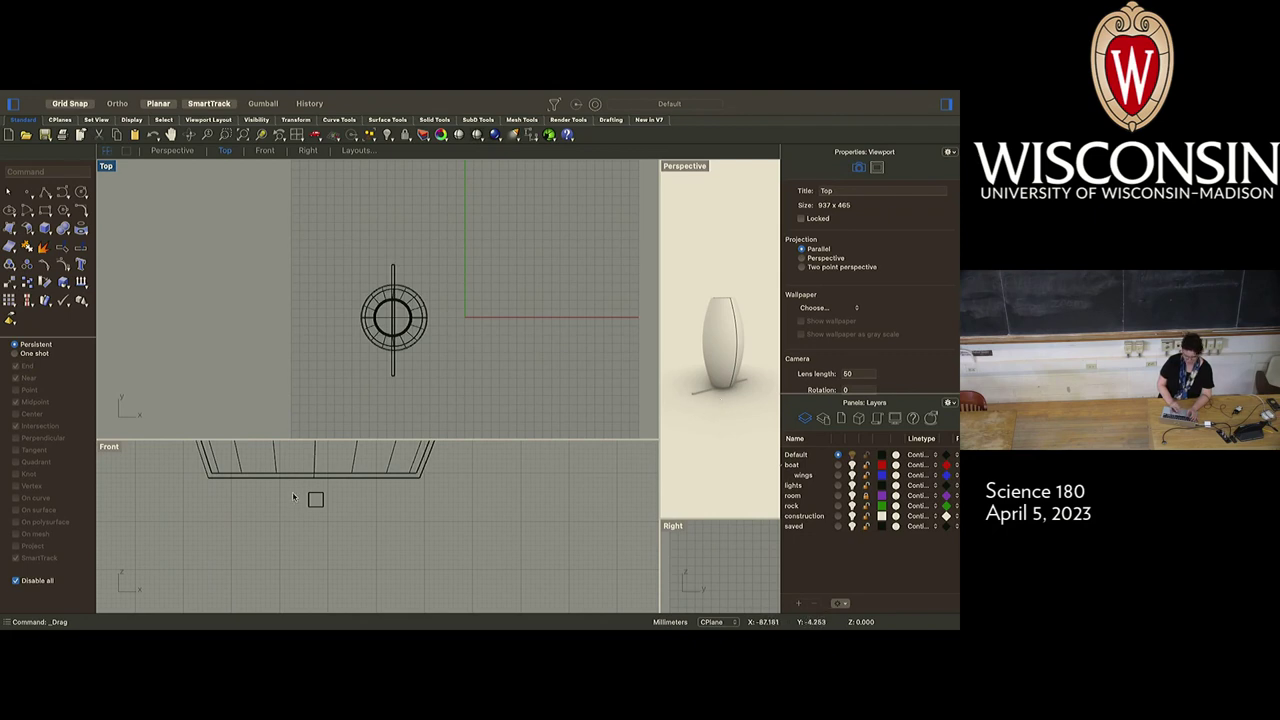
{"action": "left_click", "coordinate": [64, 193]}
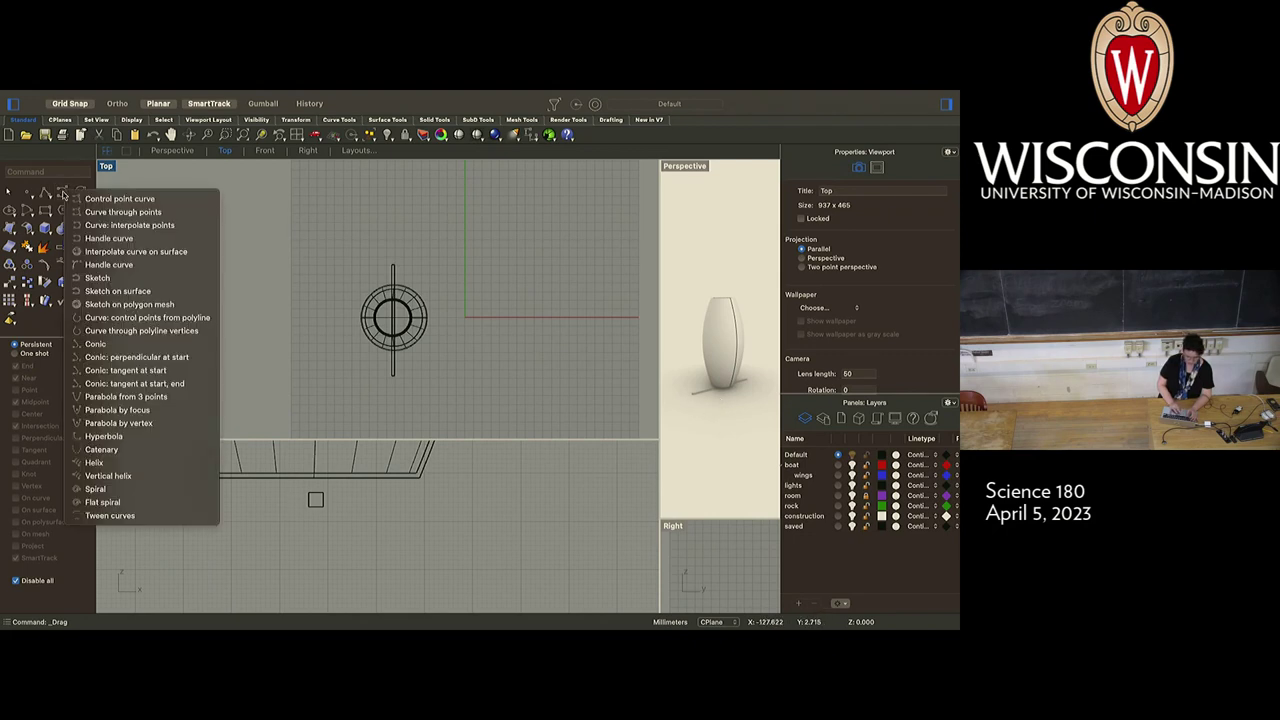
{"action": "left_click", "coordinate": [129, 478]}
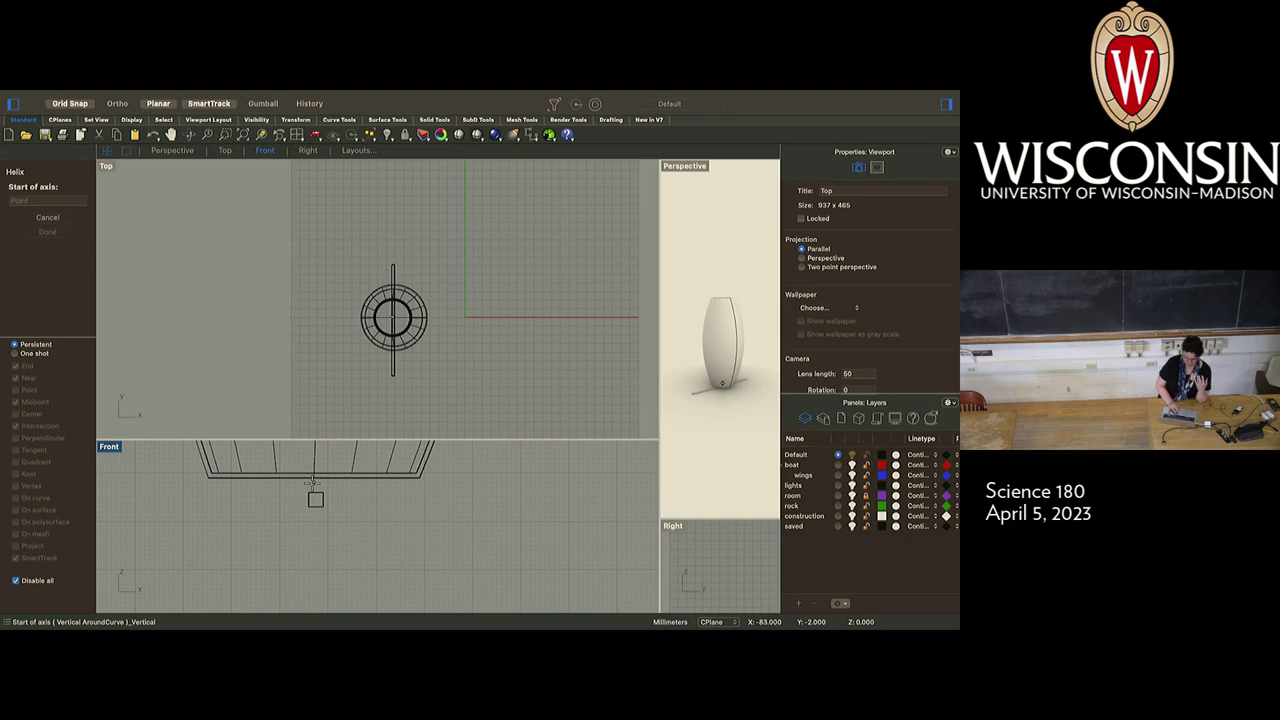
{"action": "left_click", "coordinate": [313, 481]}
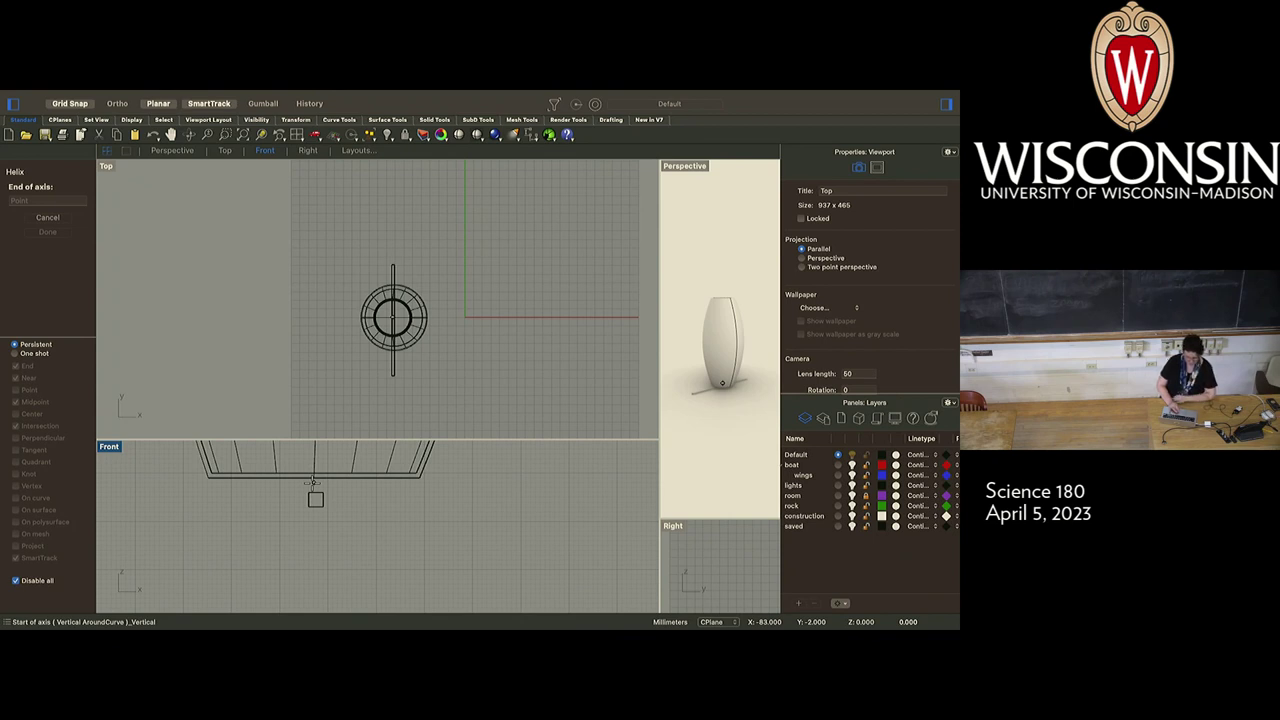
{"action": "scroll", "coordinate": [313, 481], "scroll_direction": "up", "scroll_amount": 10}
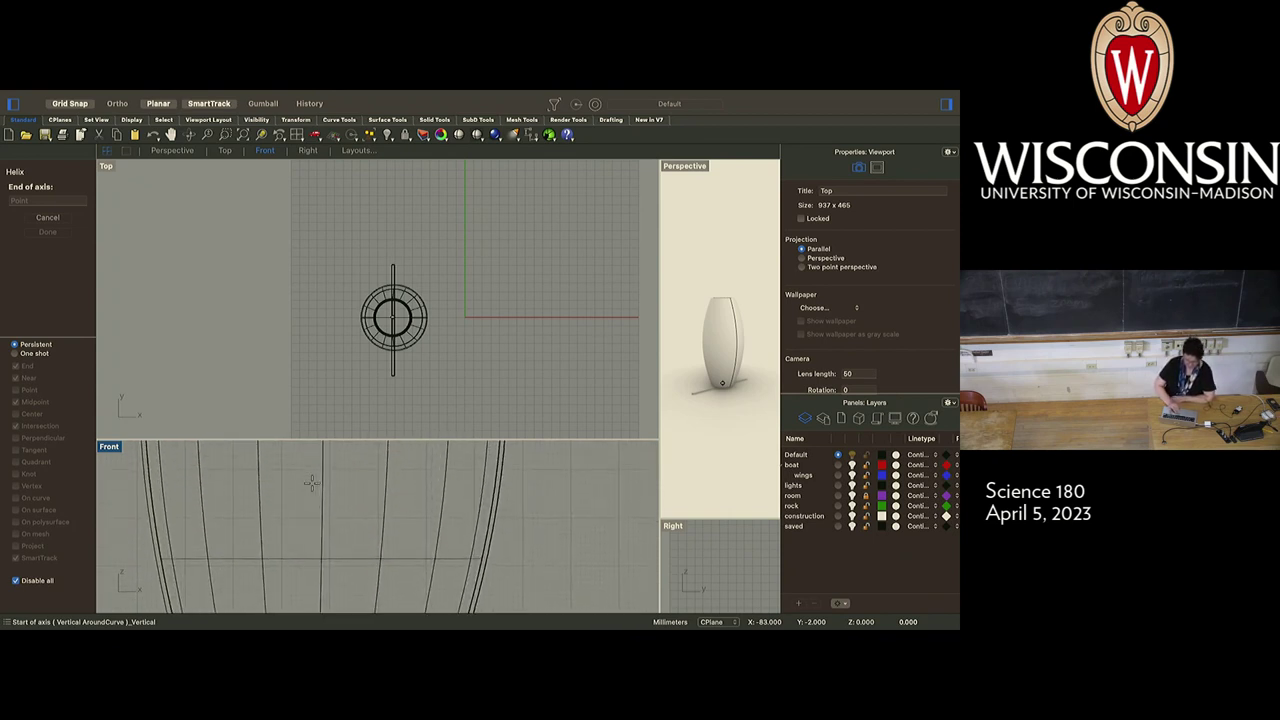
{"action": "scroll", "coordinate": [313, 481], "scroll_direction": "down", "scroll_amount": 5}
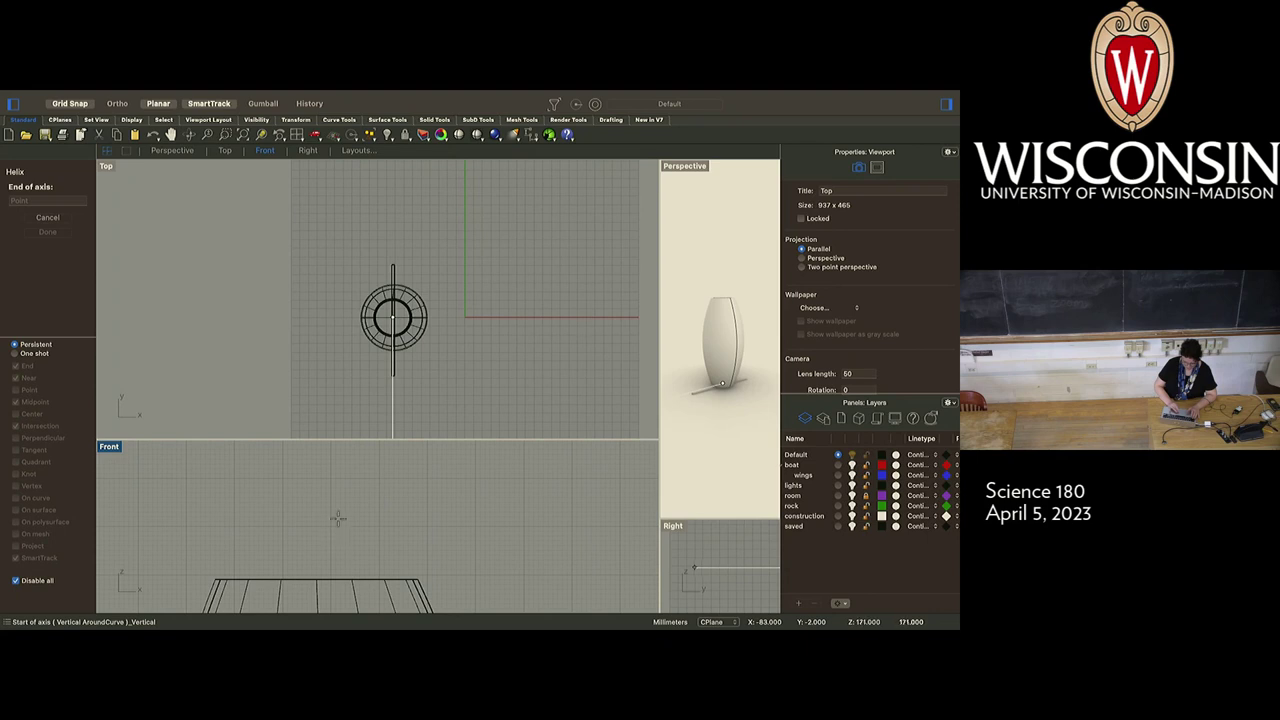
{"action": "scroll", "coordinate": [368, 553], "scroll_direction": "up", "scroll_amount": 5}
{"action": "scroll", "coordinate": [368, 553], "scroll_direction": "down", "scroll_amount": 10}
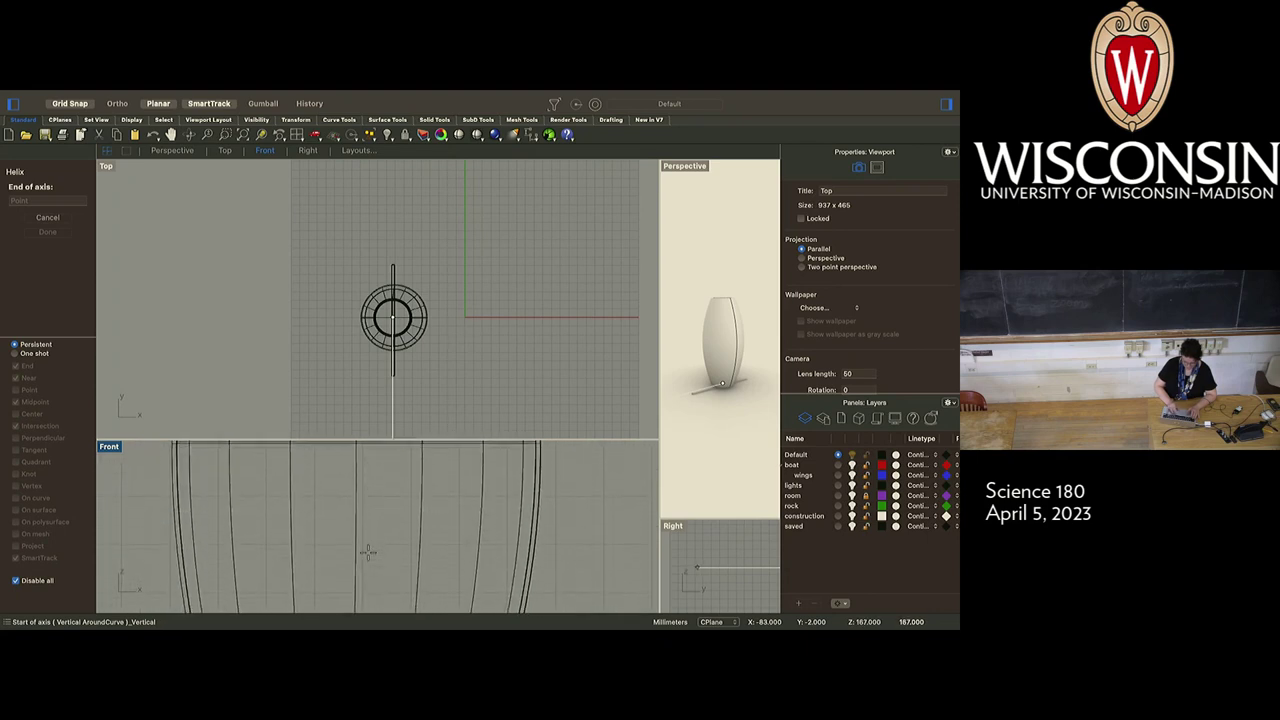
{"action": "scroll", "coordinate": [355, 596], "scroll_direction": "up", "scroll_amount": 2}
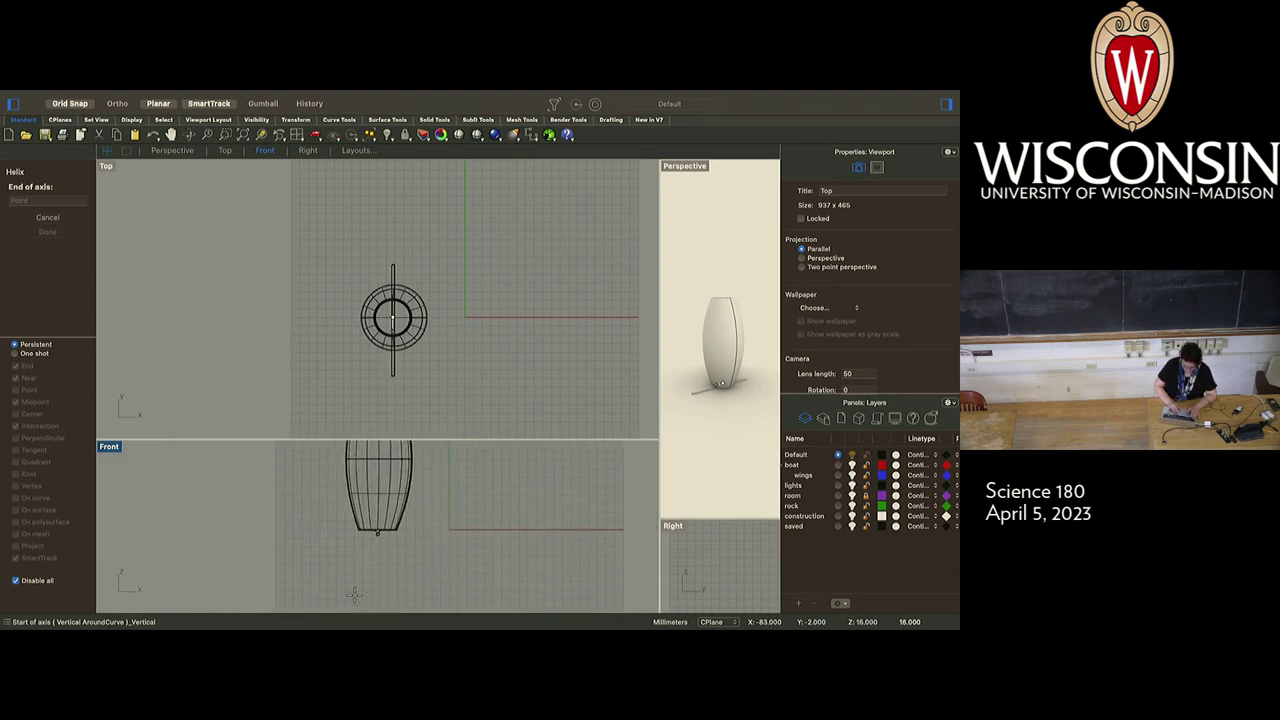
{"action": "scroll", "coordinate": [355, 596], "scroll_direction": "up", "scroll_amount": 2}
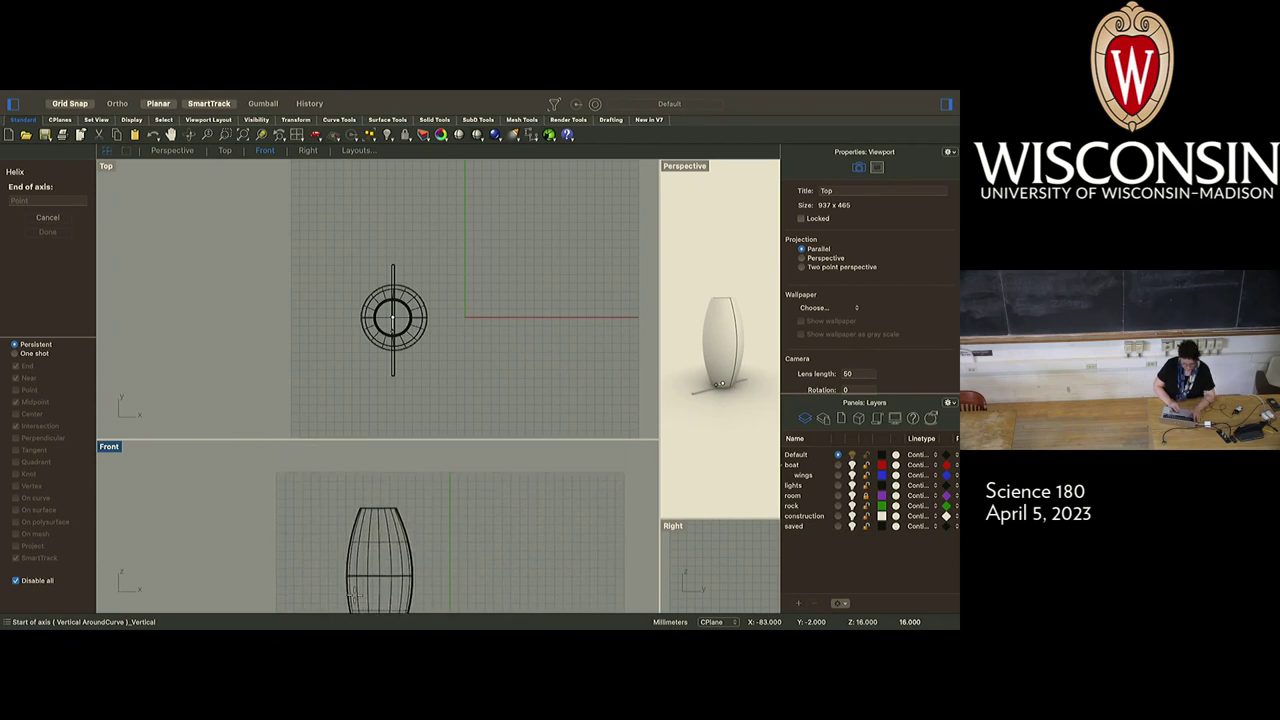
{"action": "key", "text": "Escape"}
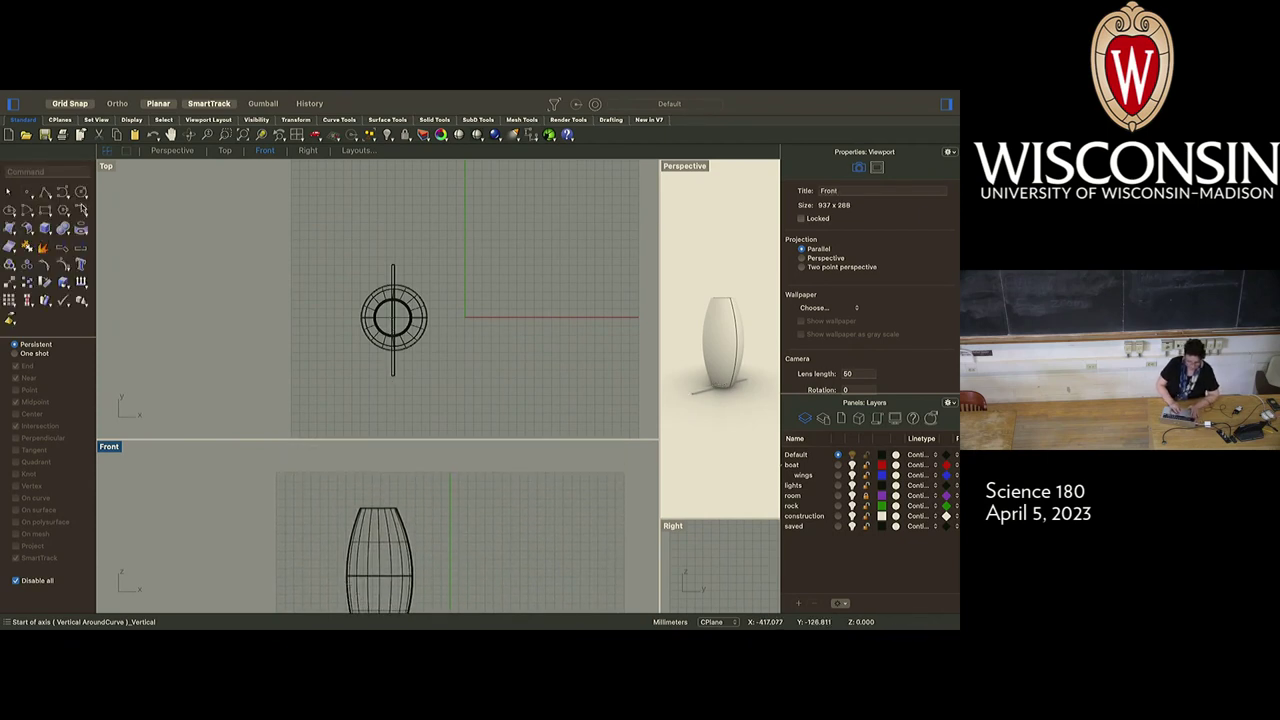
Draw a 10-turn helix with a small radius, its horizontal axis starting just below the vase's base and running about 179 mm in Top
{"action": "left_click", "coordinate": [64, 194]}
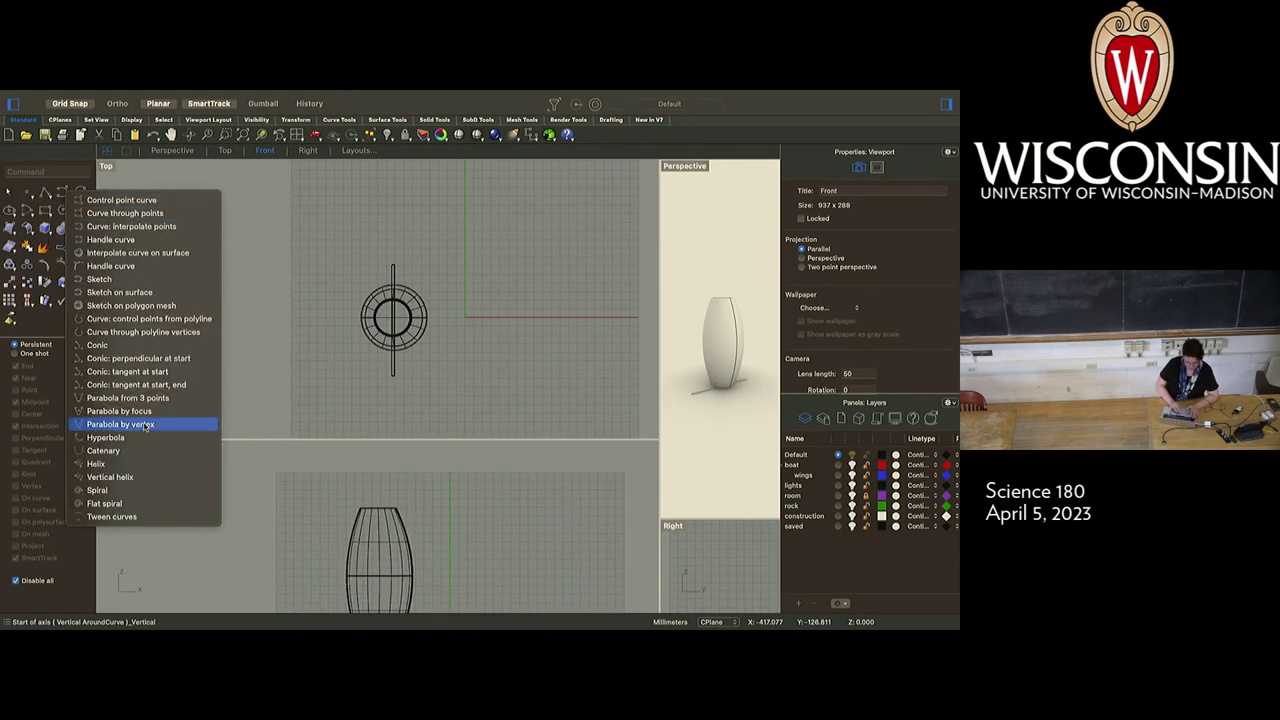
{"action": "left_click", "coordinate": [135, 478]}
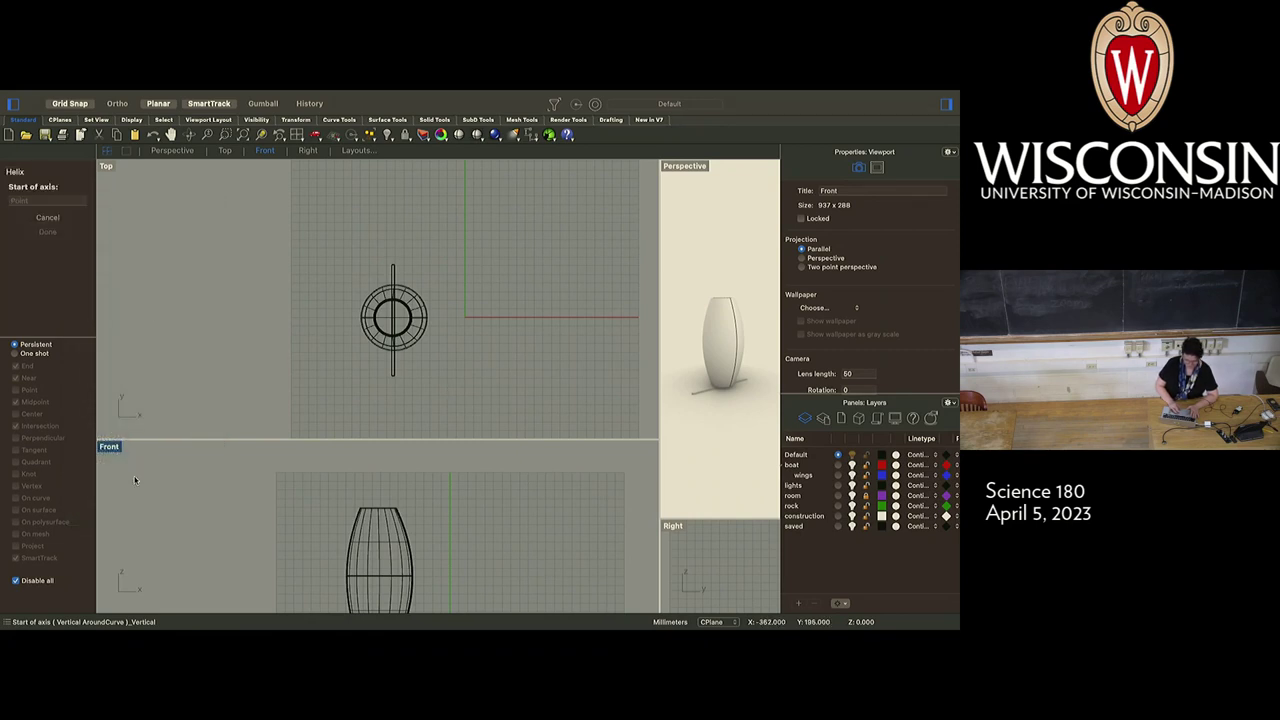
{"action": "scroll", "coordinate": [346, 594], "scroll_direction": "down", "scroll_amount": 5}
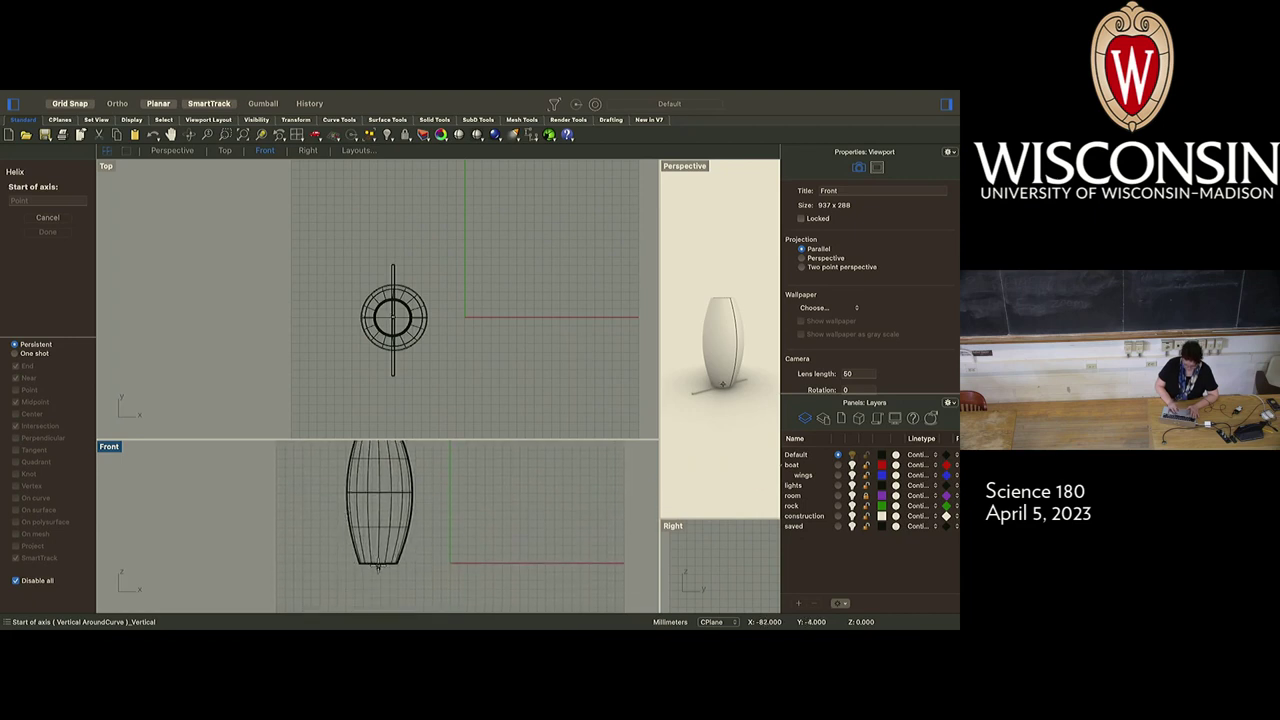
{"action": "scroll", "coordinate": [380, 565], "scroll_direction": "up", "scroll_amount": 10}
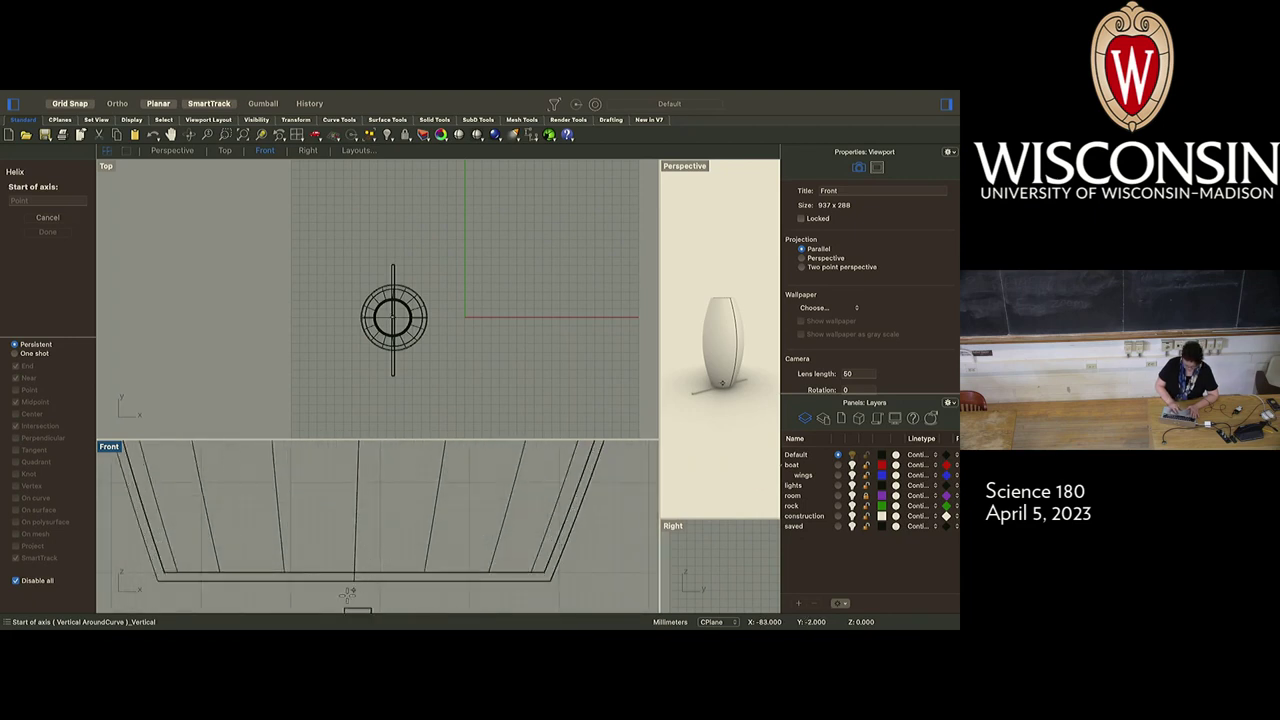
{"action": "left_click", "coordinate": [356, 589]}
{"action": "scroll", "coordinate": [356, 520], "scroll_direction": "up", "scroll_amount": 8}
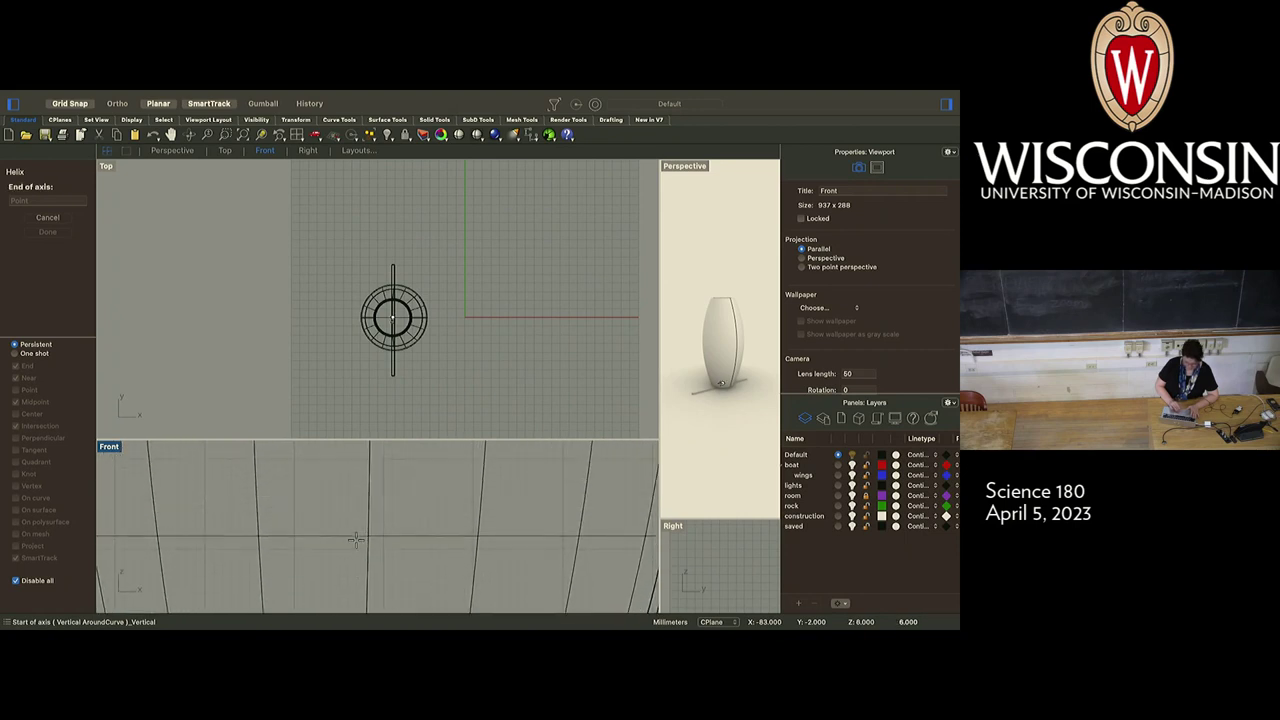
{"action": "scroll", "coordinate": [356, 518], "scroll_direction": "up", "scroll_amount": 6}
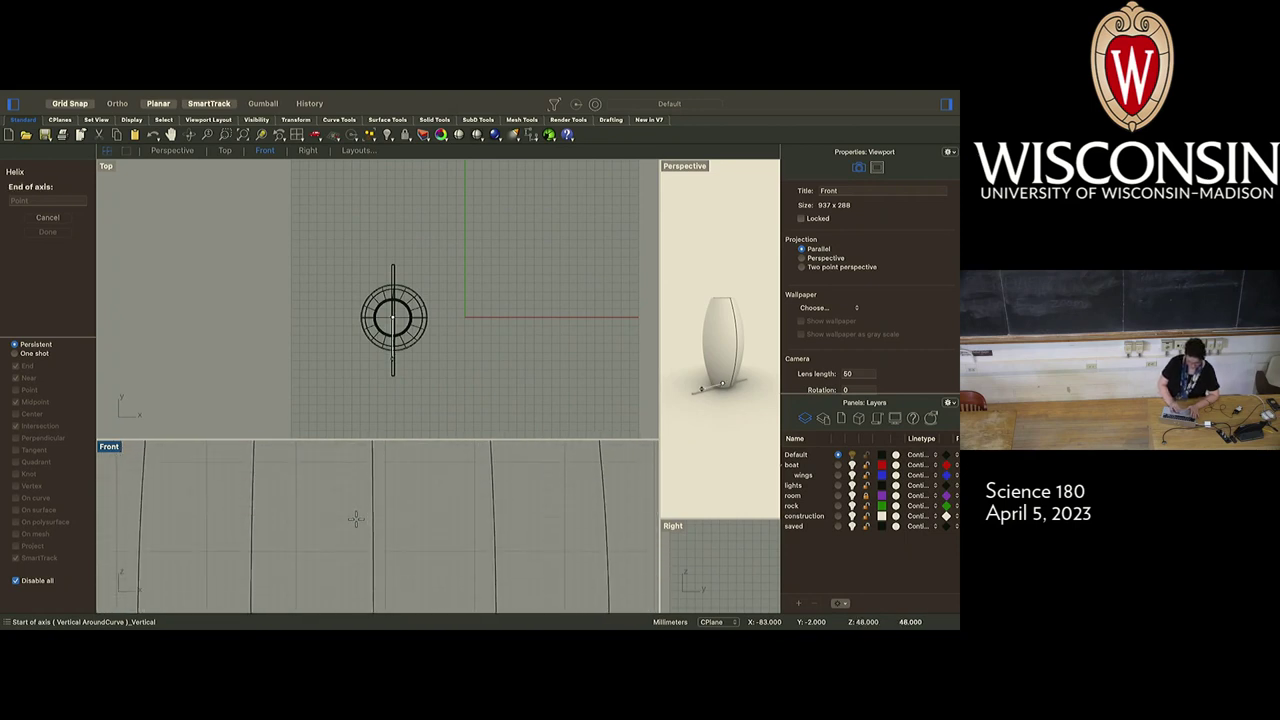
{"action": "scroll", "coordinate": [356, 518], "scroll_direction": "up", "scroll_amount": 4}
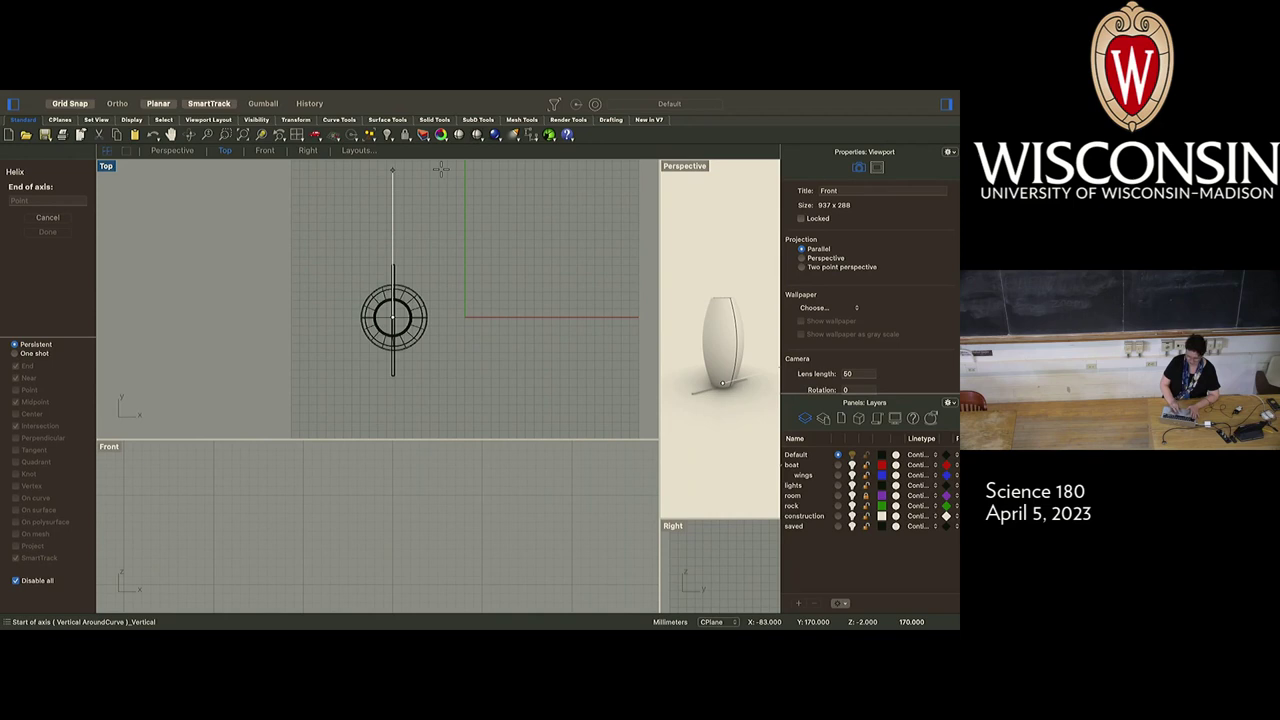
{"action": "scroll", "coordinate": [443, 165], "scroll_direction": "up", "scroll_amount": 1}
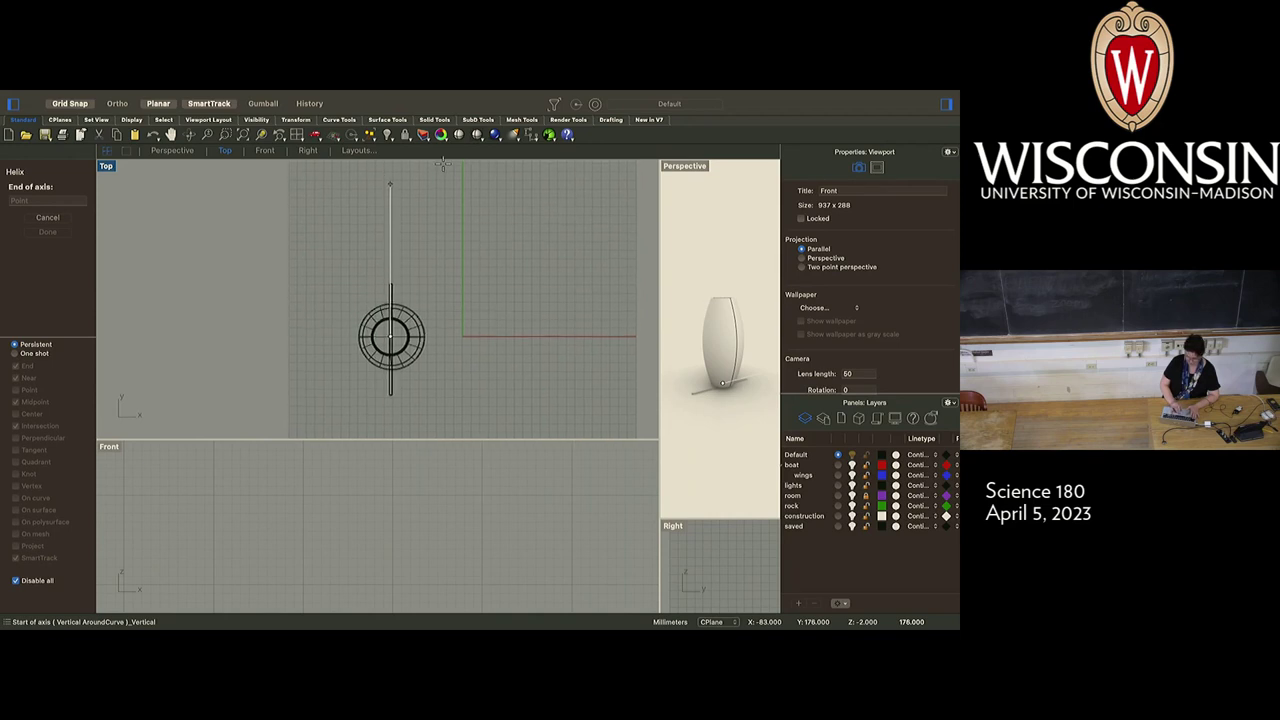
{"action": "left_click", "coordinate": [425, 180]}
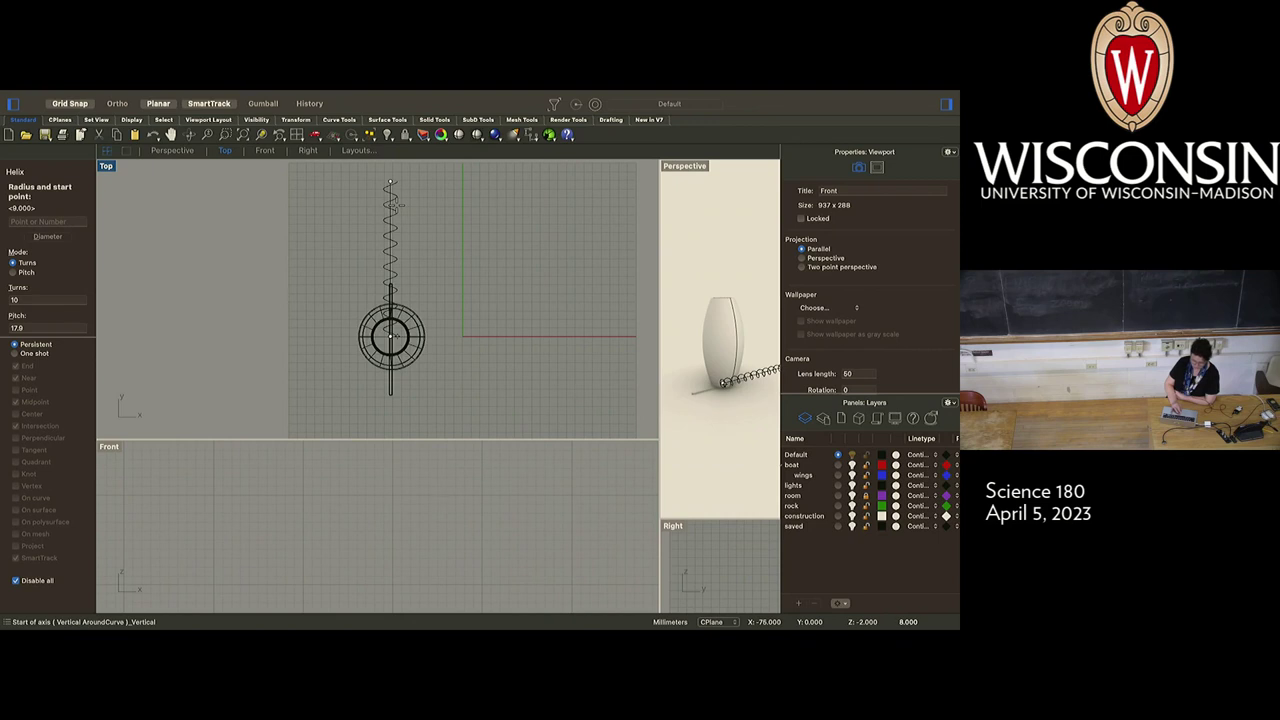
{"action": "left_click", "coordinate": [395, 204]}
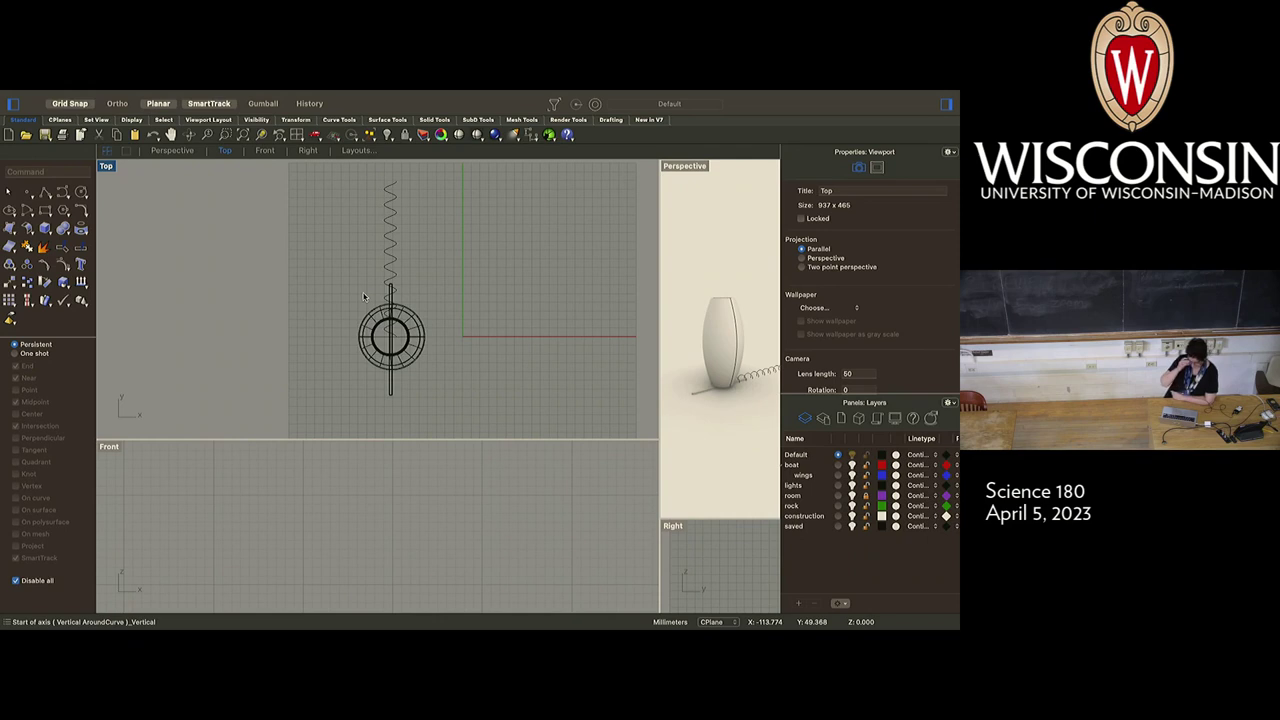
Widen the Perspective and Right viewports and bring the whole vase into view in Front and the helix in Right
{"action": "scroll", "coordinate": [414, 517], "scroll_direction": "down", "scroll_amount": 5}
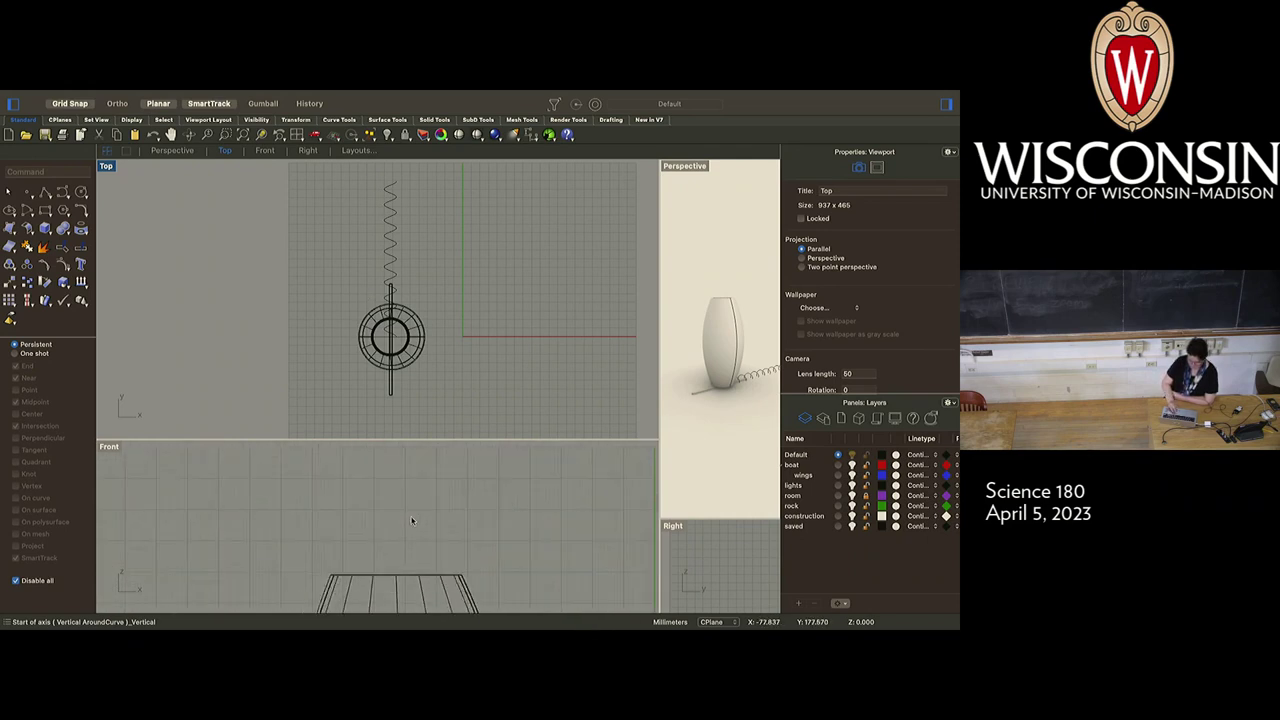
{"action": "scroll", "coordinate": [411, 520], "scroll_direction": "down", "scroll_amount": 5}
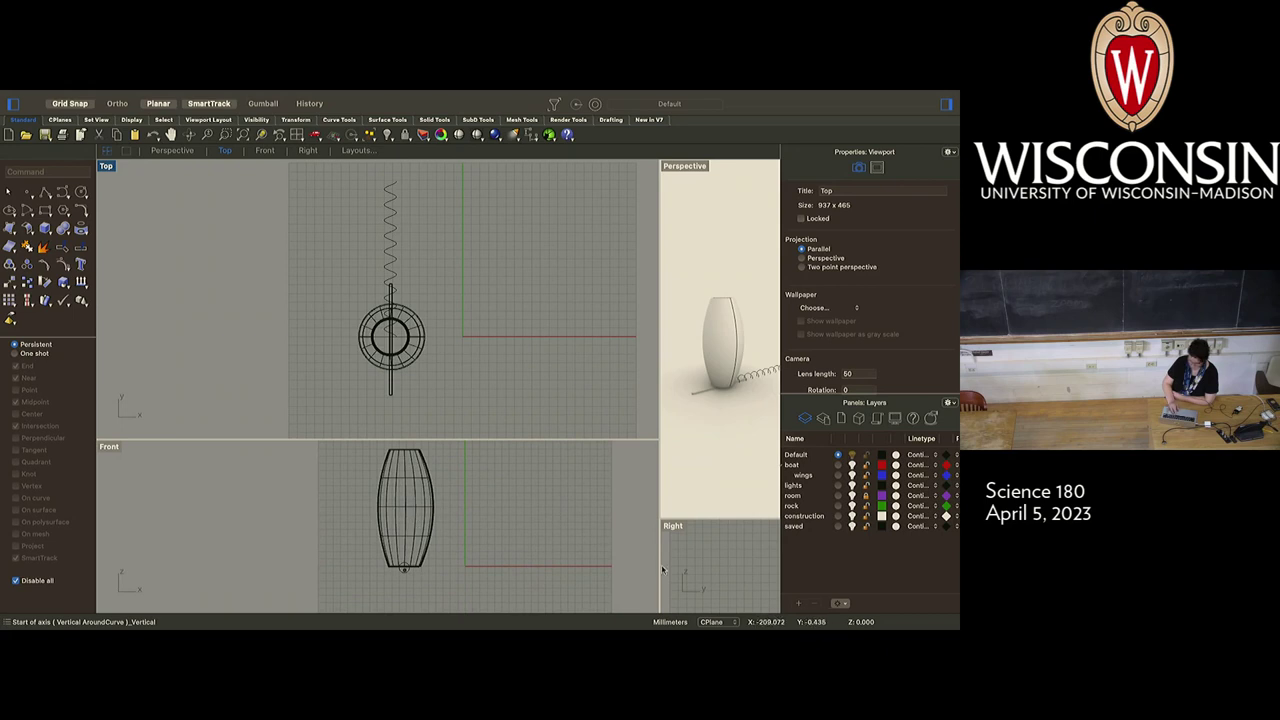
{"action": "left_click_drag", "start_coordinate": [657, 570], "coordinate": [429, 570]}
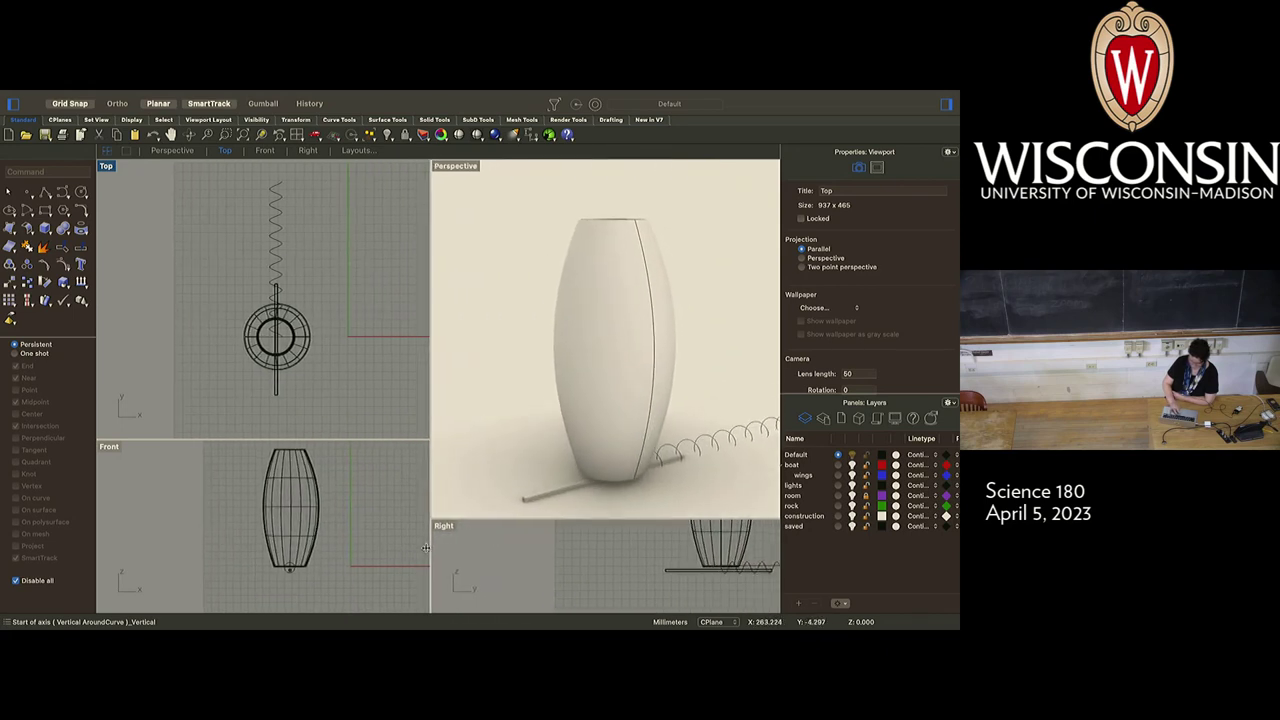
{"action": "scroll", "coordinate": [617, 597], "scroll_direction": "right", "scroll_amount": 5}
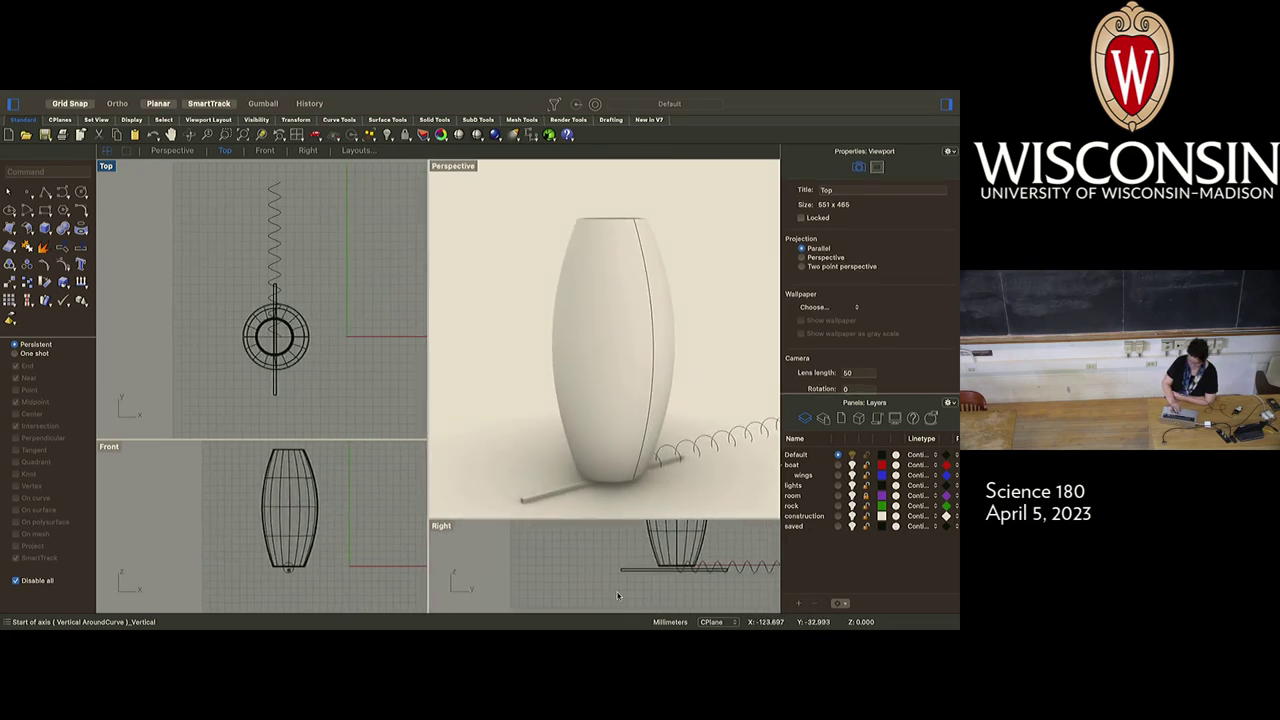
{"action": "scroll", "coordinate": [617, 596], "scroll_direction": "right", "scroll_amount": 3}
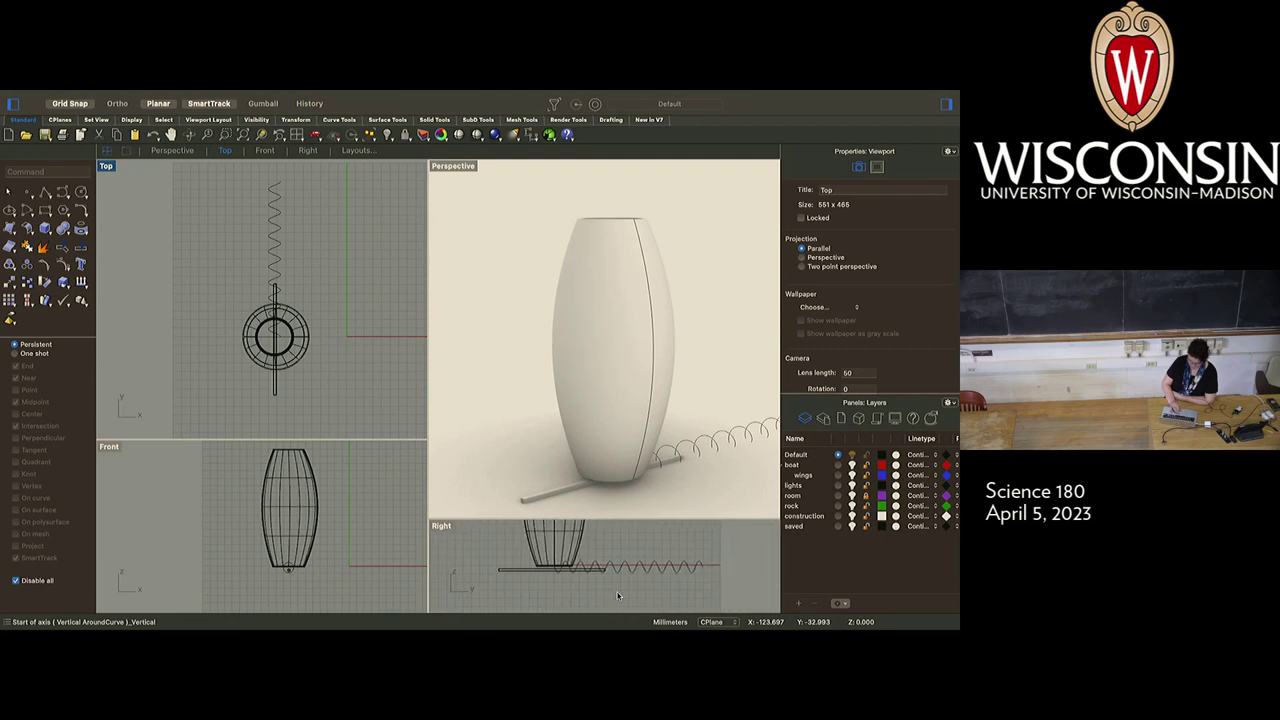
Select the helix for rotation and turn the object snaps back on
{"action": "left_click", "coordinate": [44, 283]}
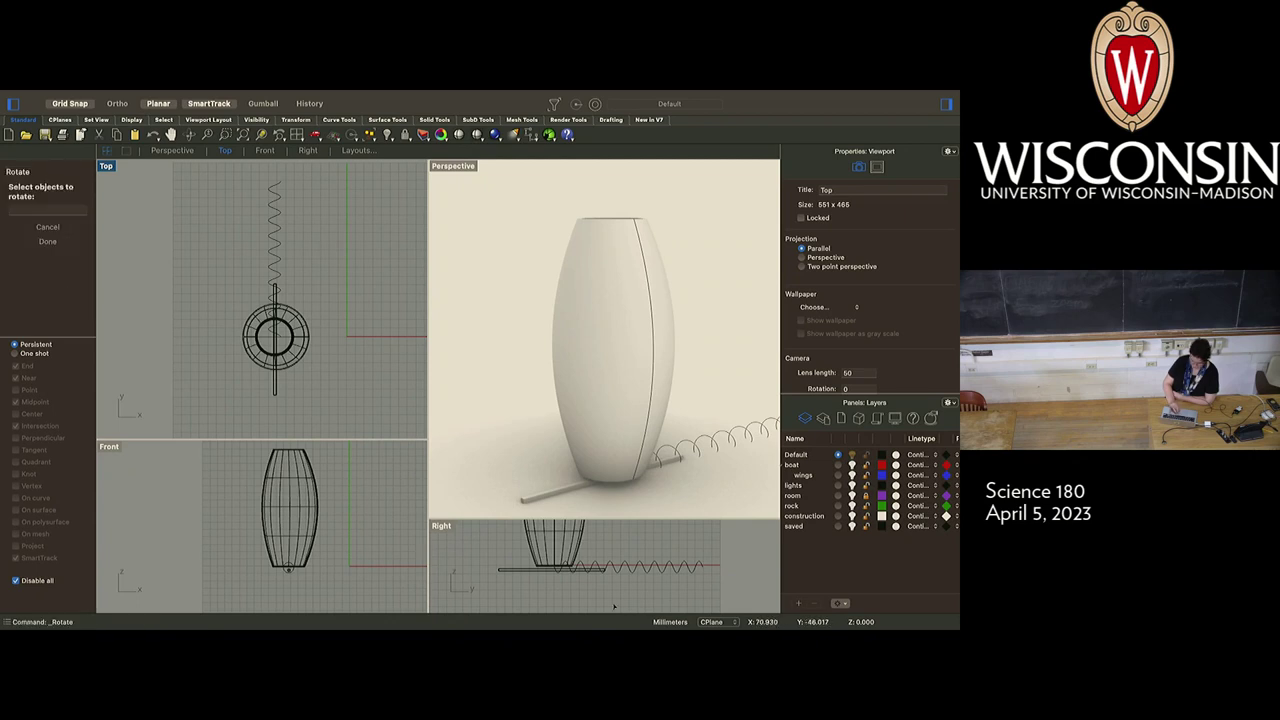
{"action": "left_click", "coordinate": [663, 568]}
{"action": "key", "text": "Return"}
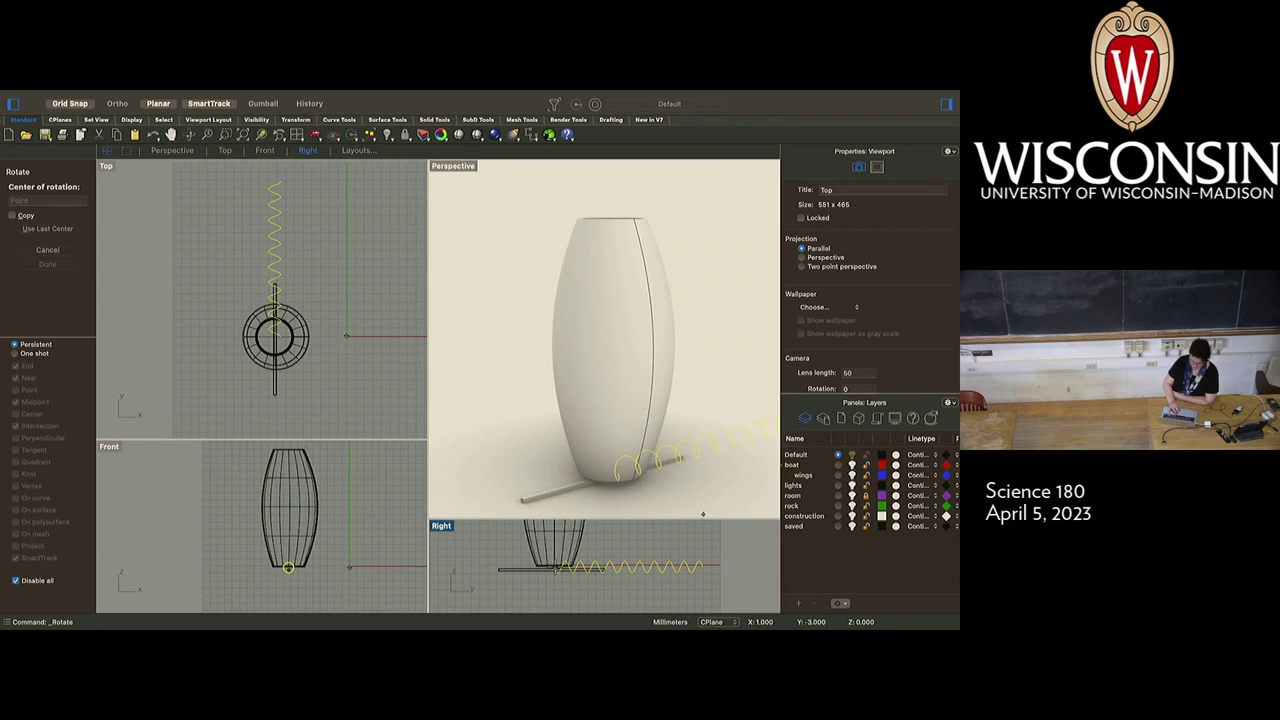
{"action": "scroll", "coordinate": [555, 567], "scroll_direction": "up", "scroll_amount": 3}
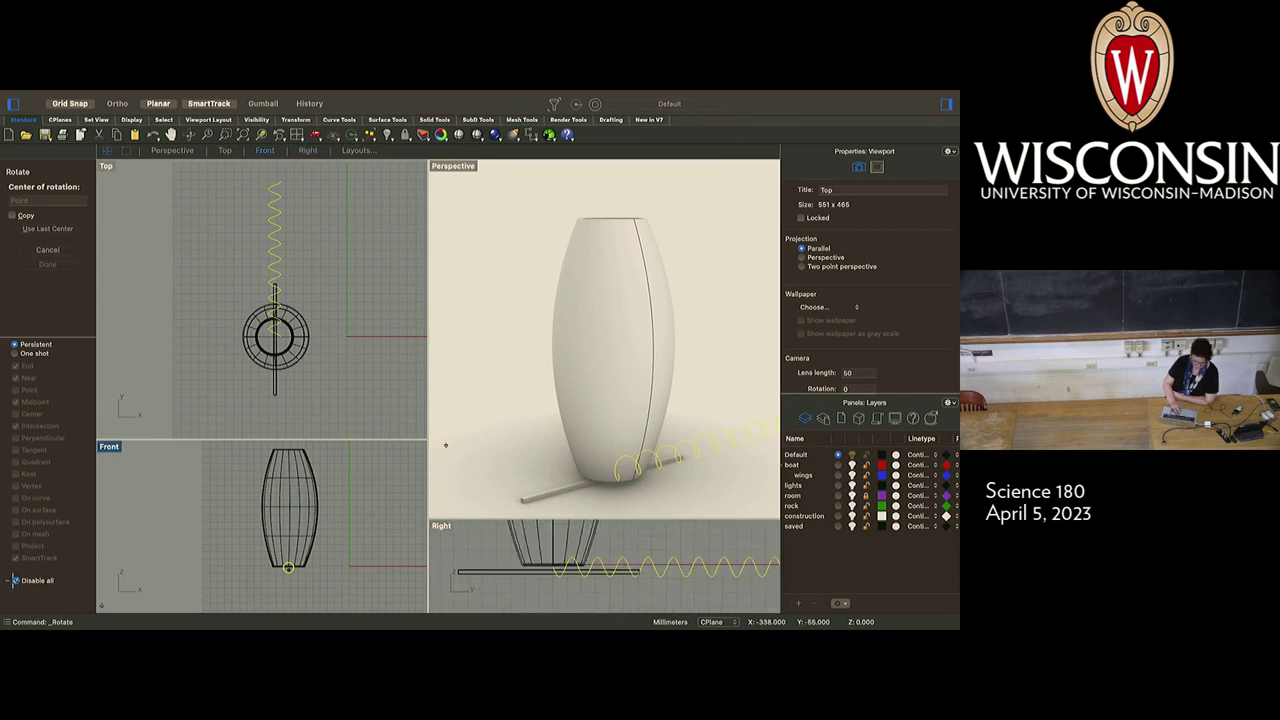
{"action": "left_click", "coordinate": [15, 580]}
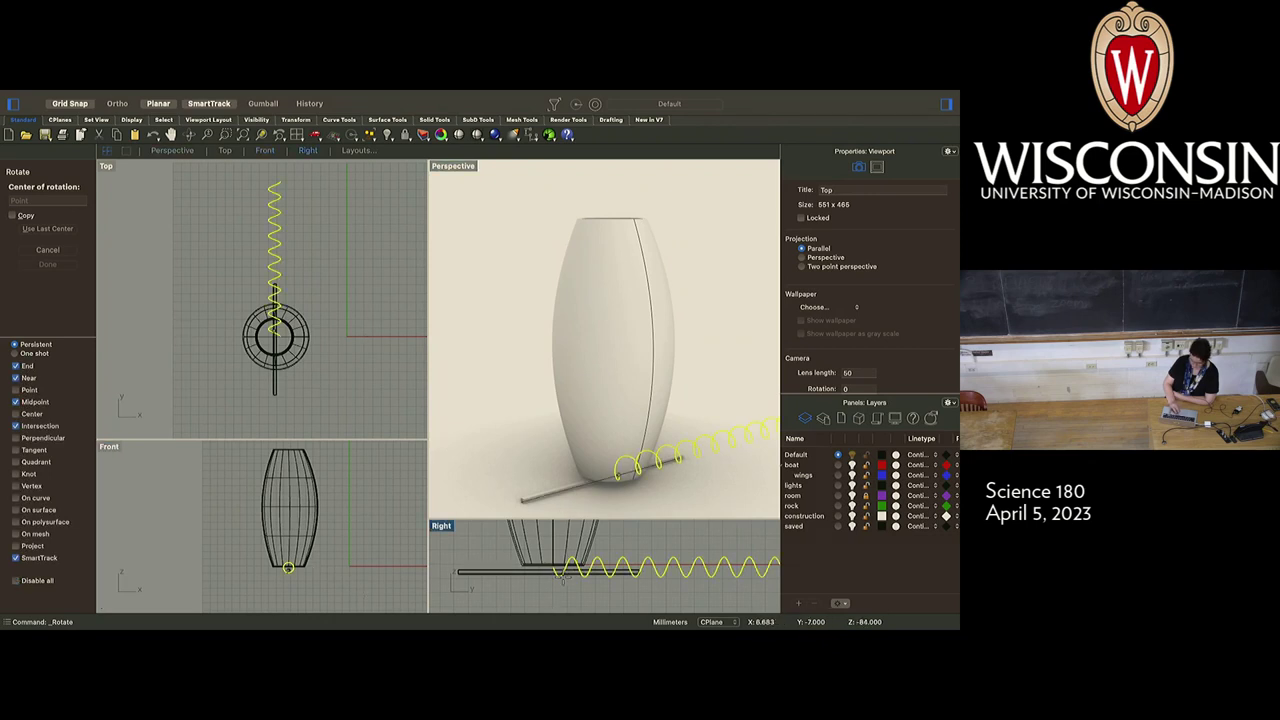
Try to rotate the helix about its end point near the vase's base in Right
{"action": "scroll", "coordinate": [561, 576], "scroll_direction": "up", "scroll_amount": 5}
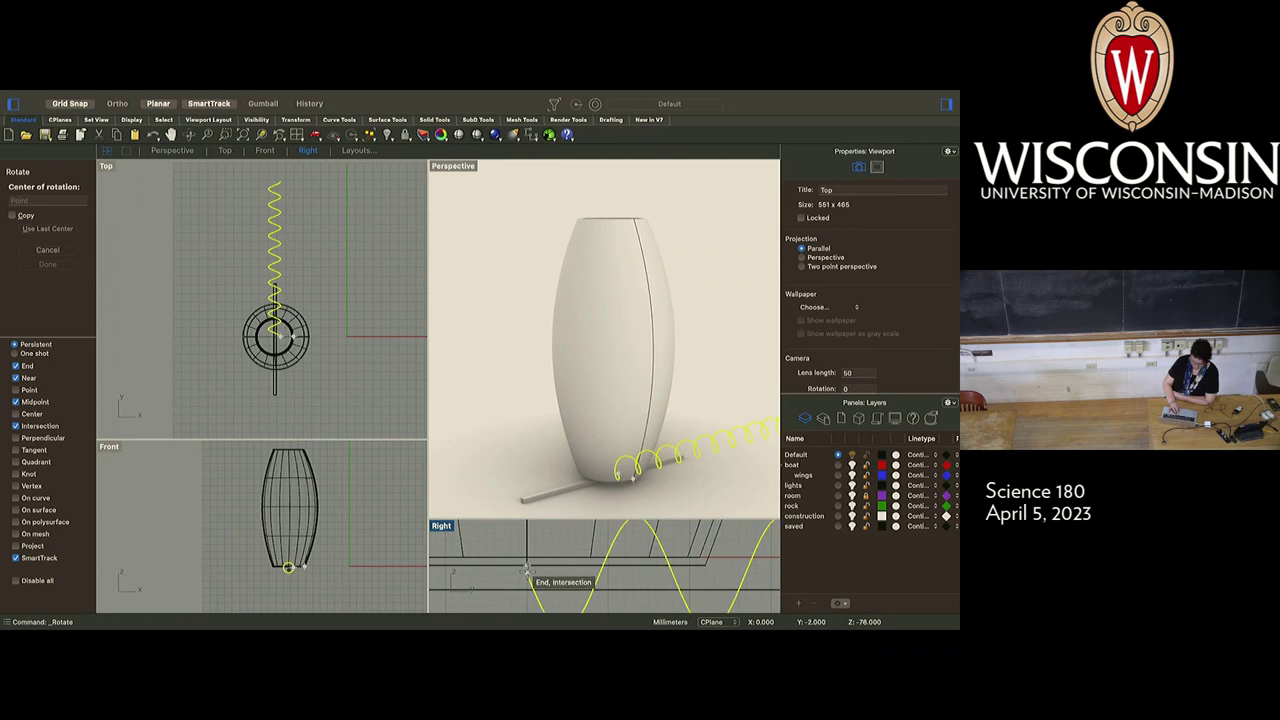
{"action": "scroll", "coordinate": [527, 575], "scroll_direction": "up", "scroll_amount": 3}
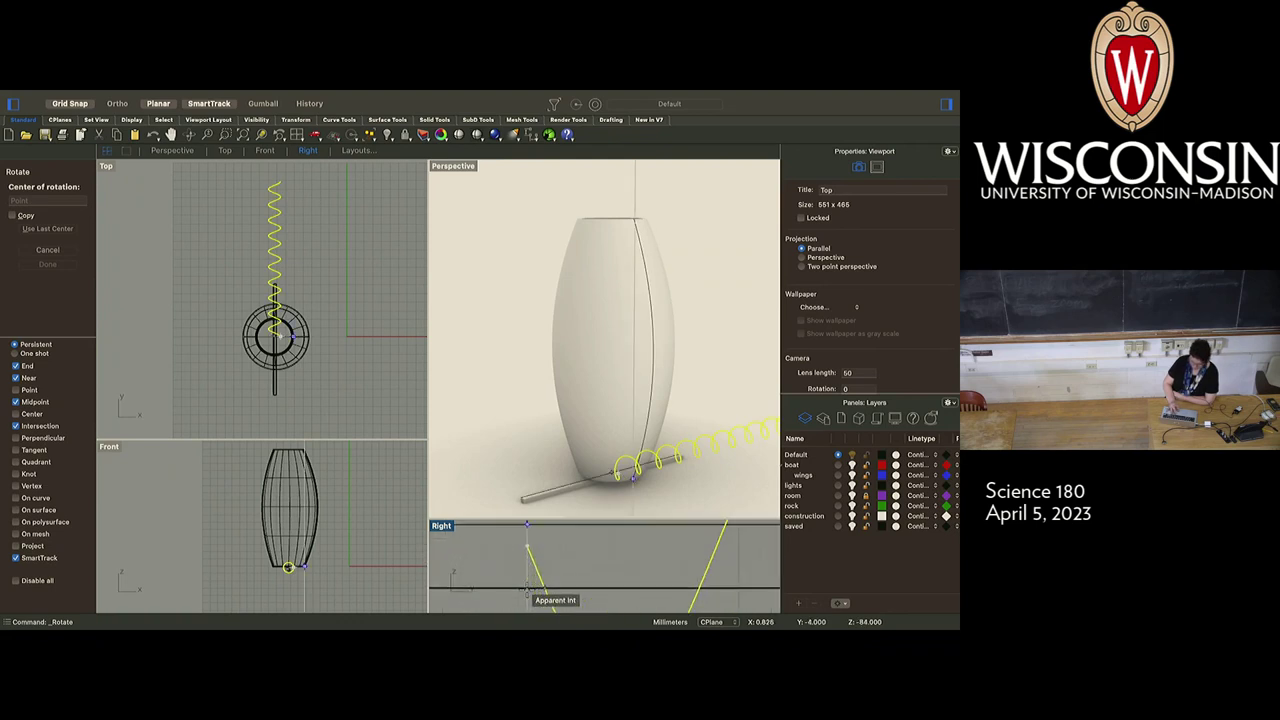
{"action": "scroll", "coordinate": [527, 585], "scroll_direction": "up", "scroll_amount": 3}
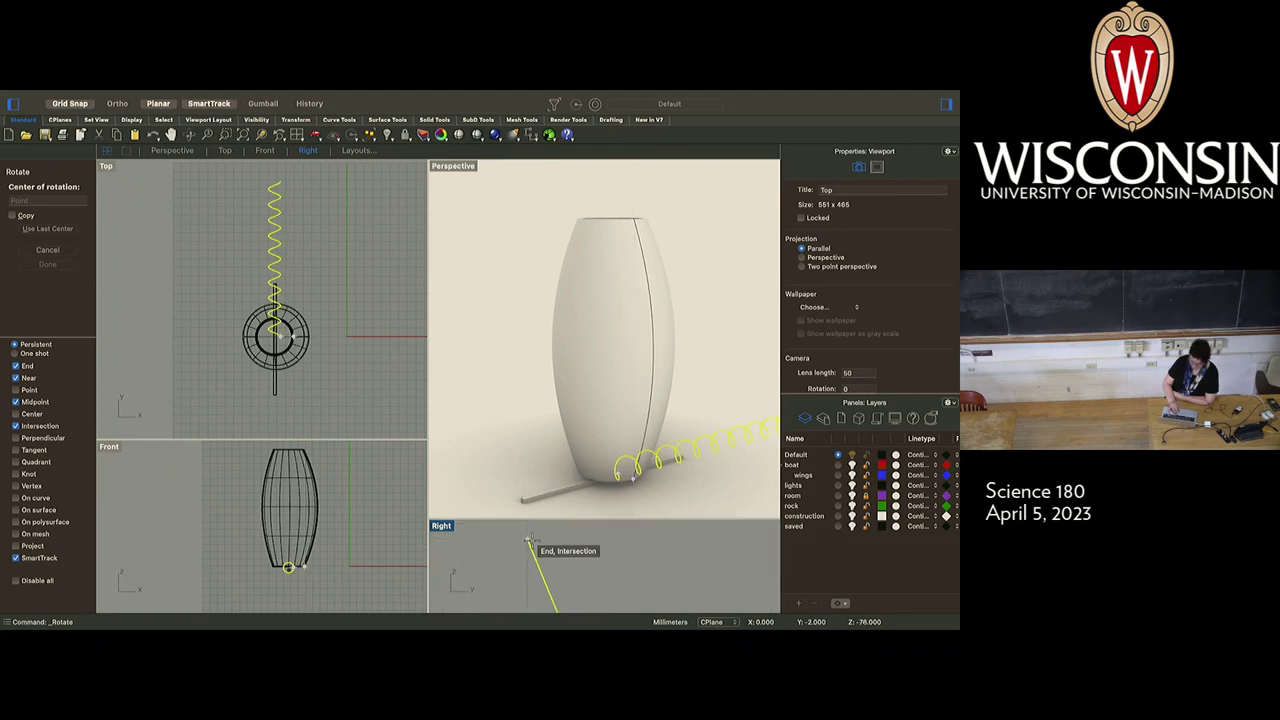
{"action": "left_click", "coordinate": [528, 540]}
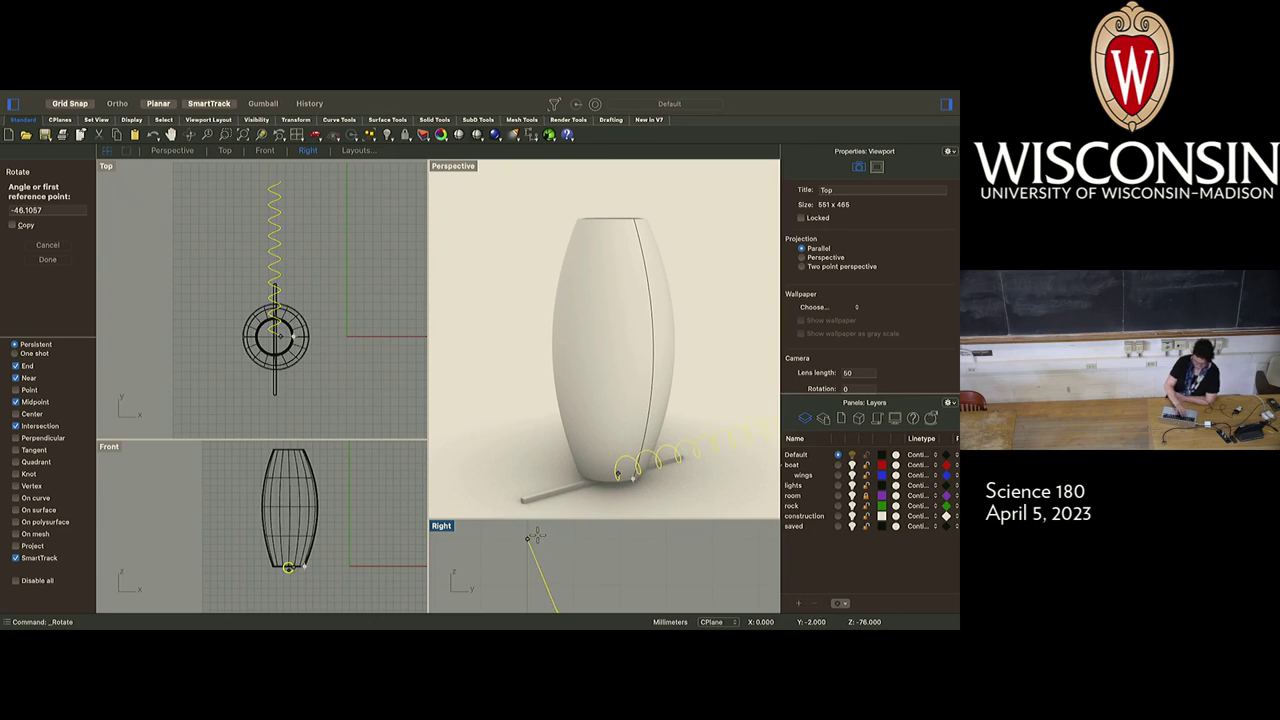
{"action": "left_click", "coordinate": [486, 532]}
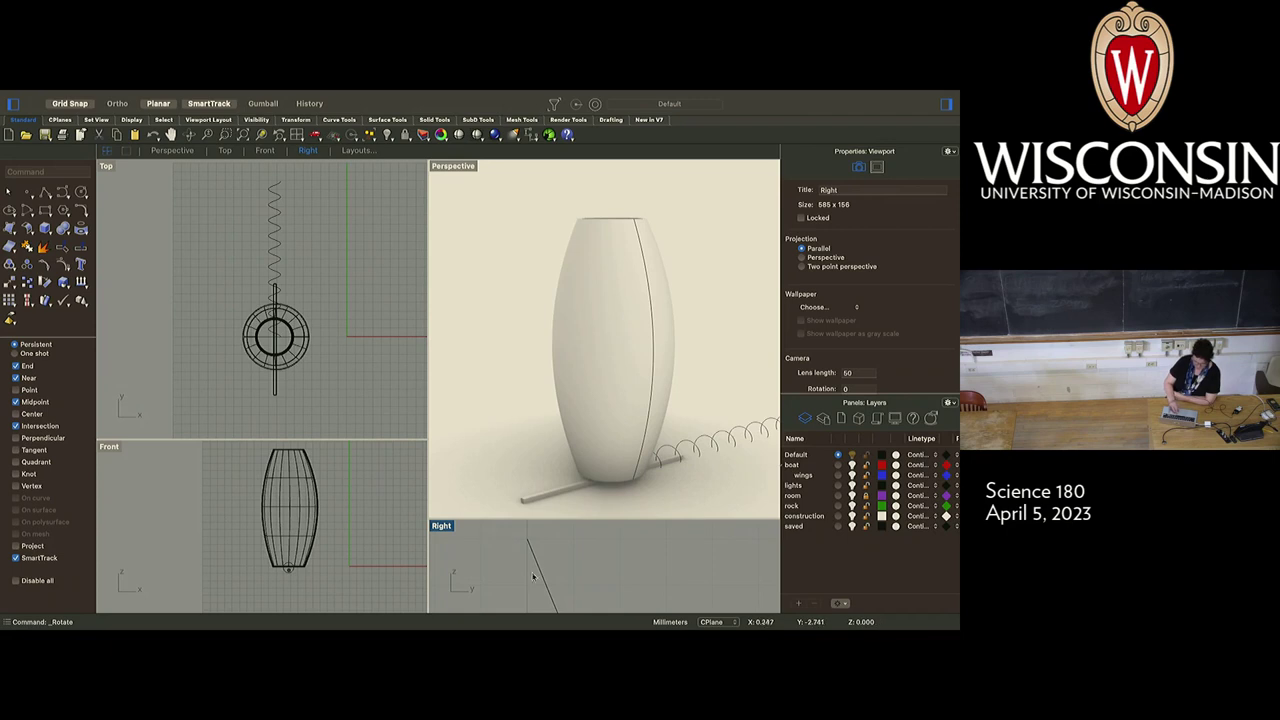
Turn off SmartTrack and restart the helix rotation in Right, centered on the helix's end point at the vase's base
{"action": "right_click", "coordinate": [163, 446]}
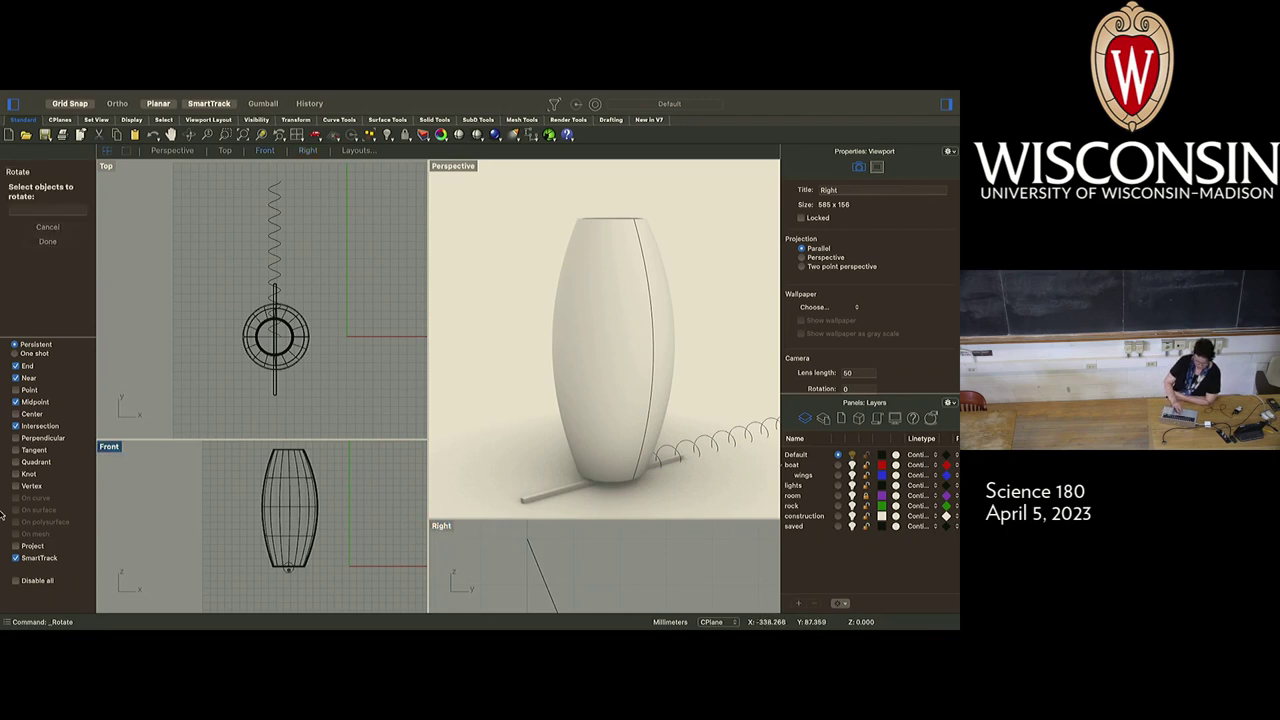
{"action": "left_click", "coordinate": [11, 558]}
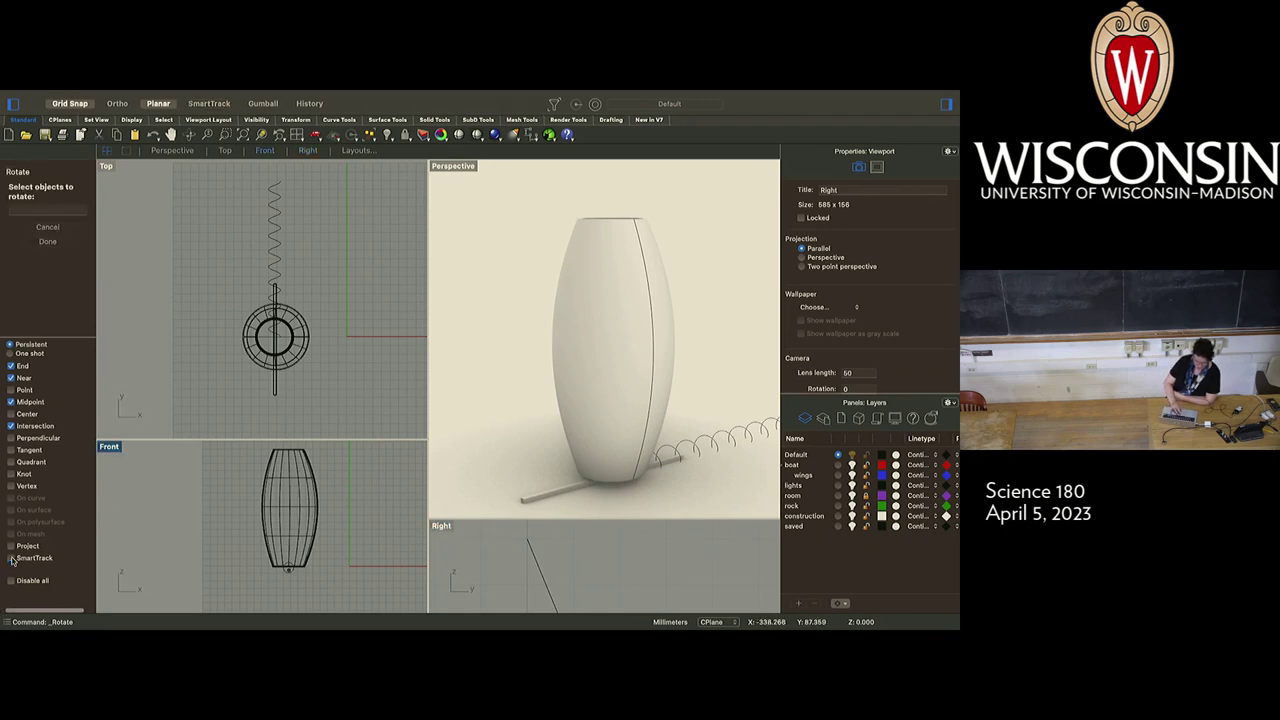
{"action": "left_click", "coordinate": [519, 545]}
{"action": "left_click", "coordinate": [538, 563]}
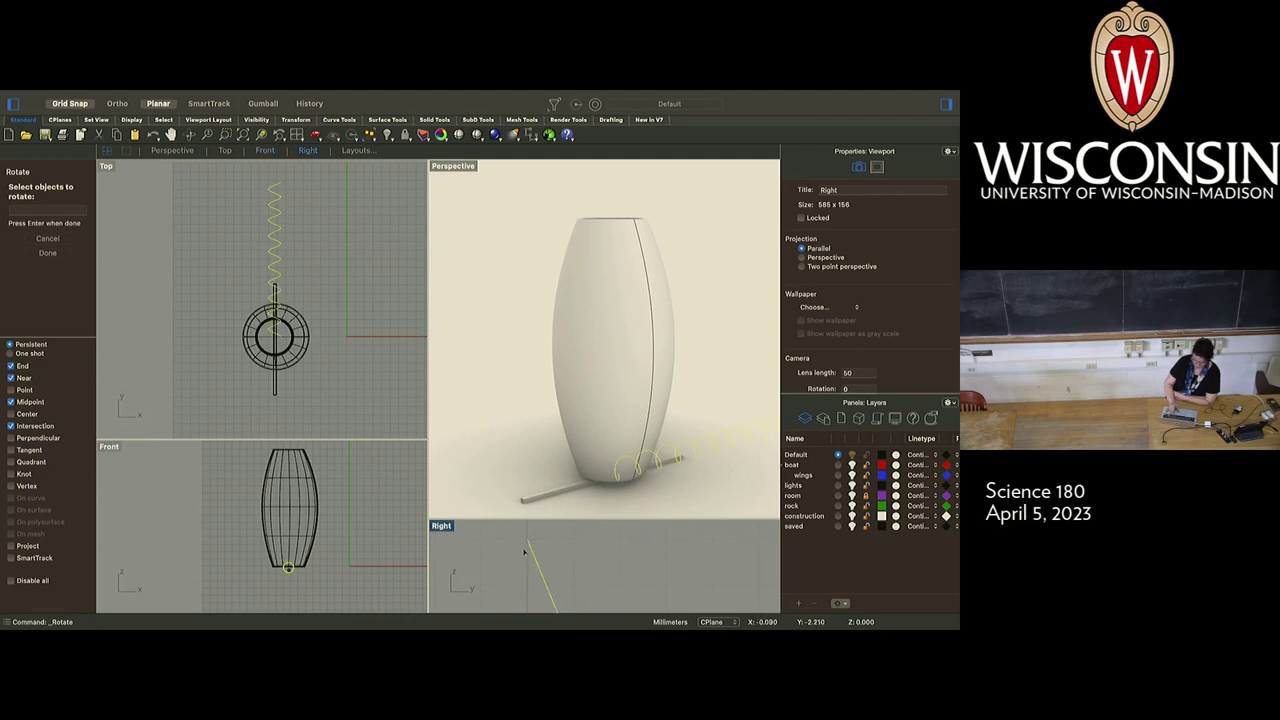
{"action": "key", "text": "Return"}
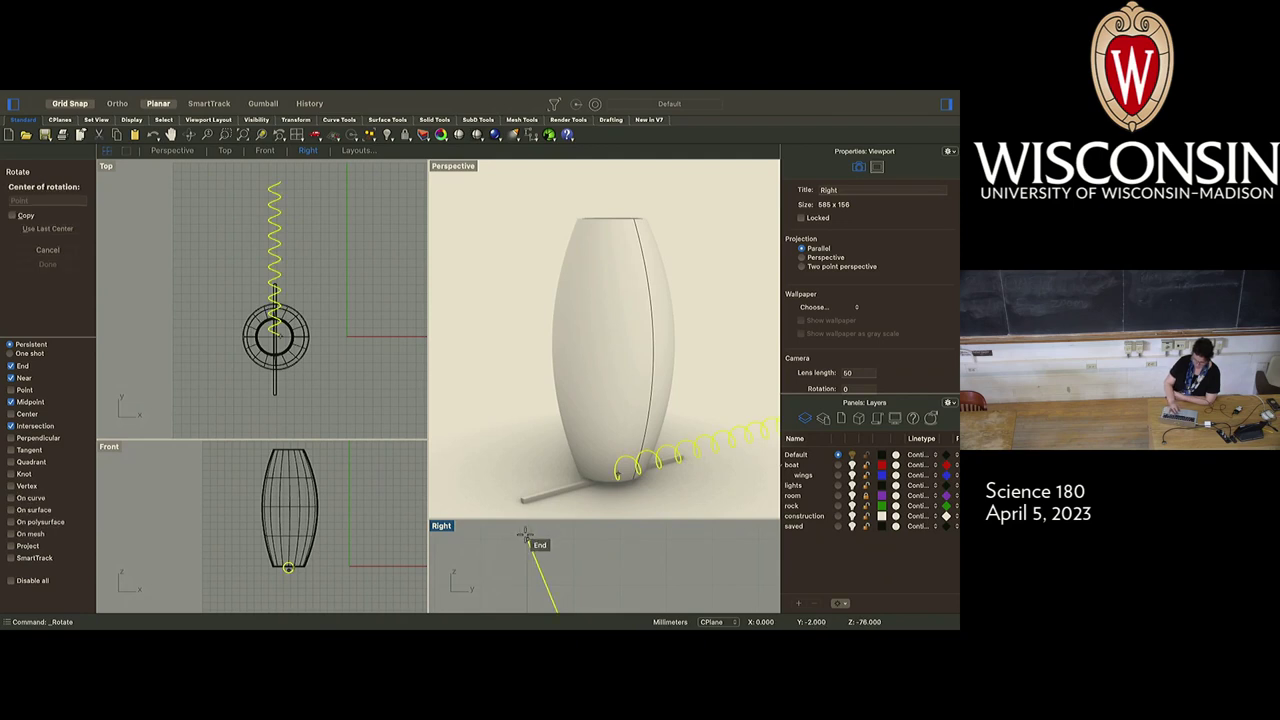
{"action": "left_click", "coordinate": [524, 535]}
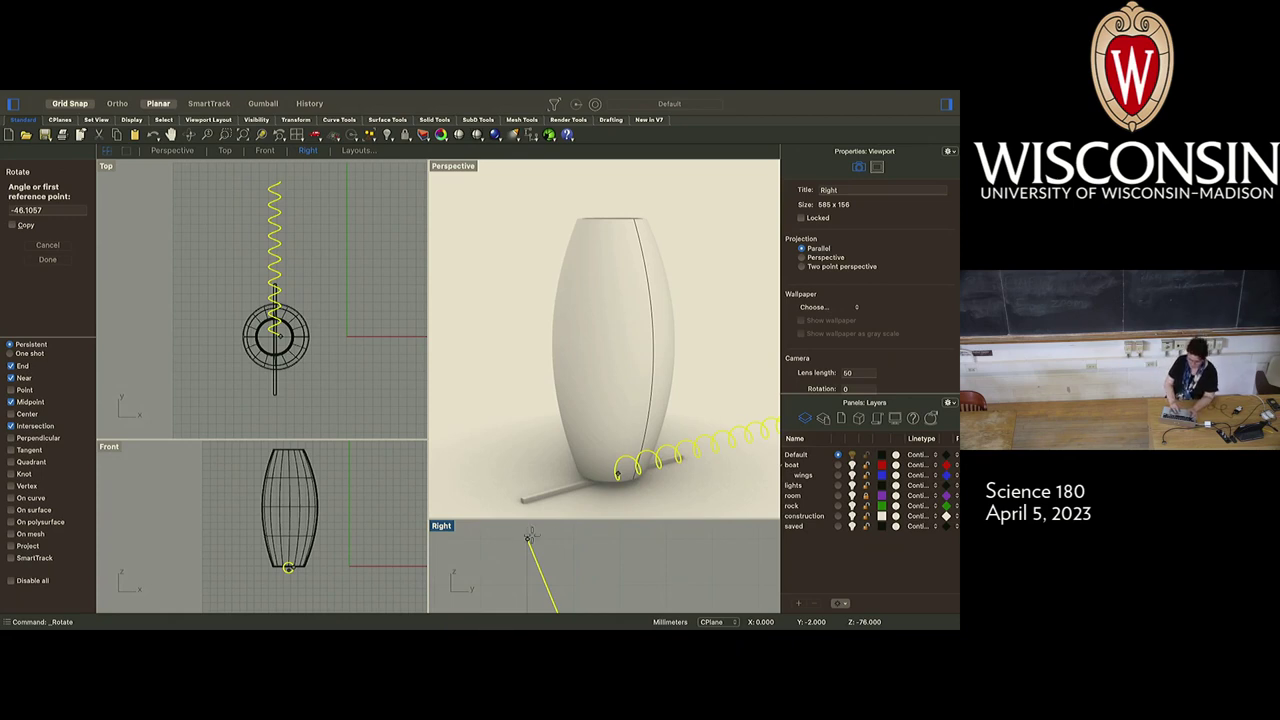
Rotate the helix 90 degrees with Ortho alignment so it stands upright inside the vase
{"action": "scroll", "coordinate": [563, 553], "scroll_direction": "down", "scroll_amount": 4}
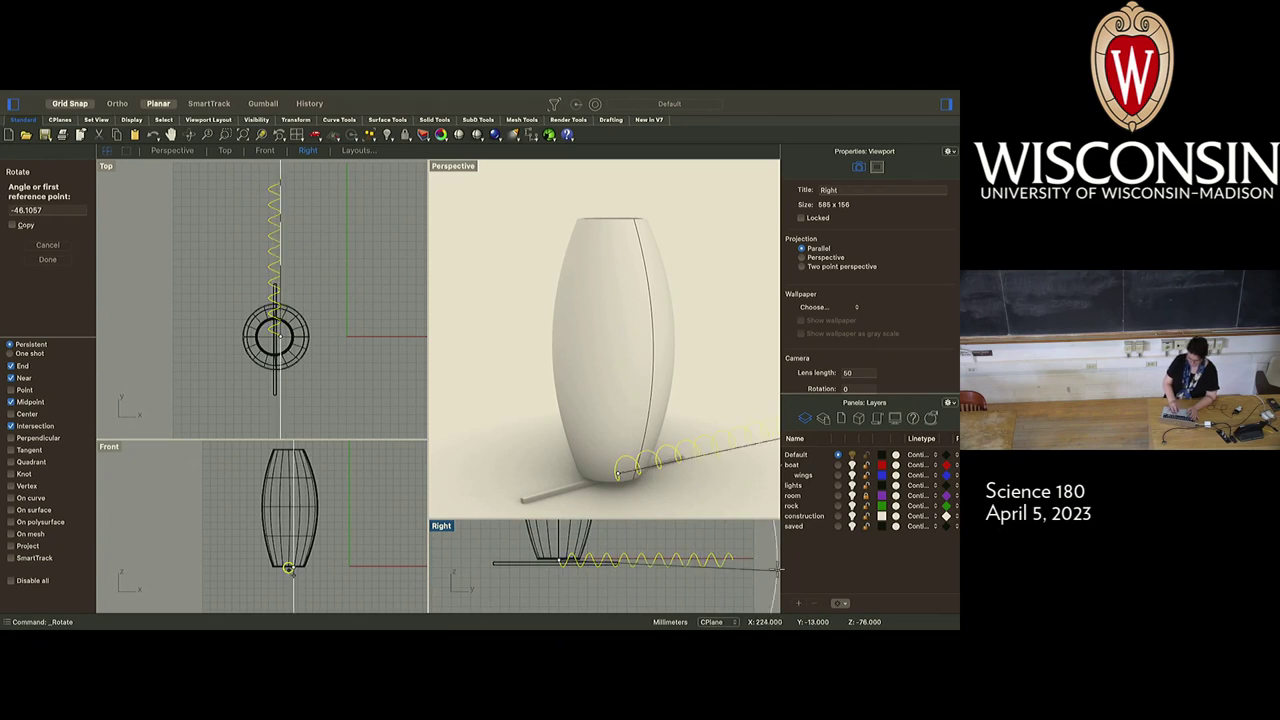
{"action": "key", "text": "F8"}
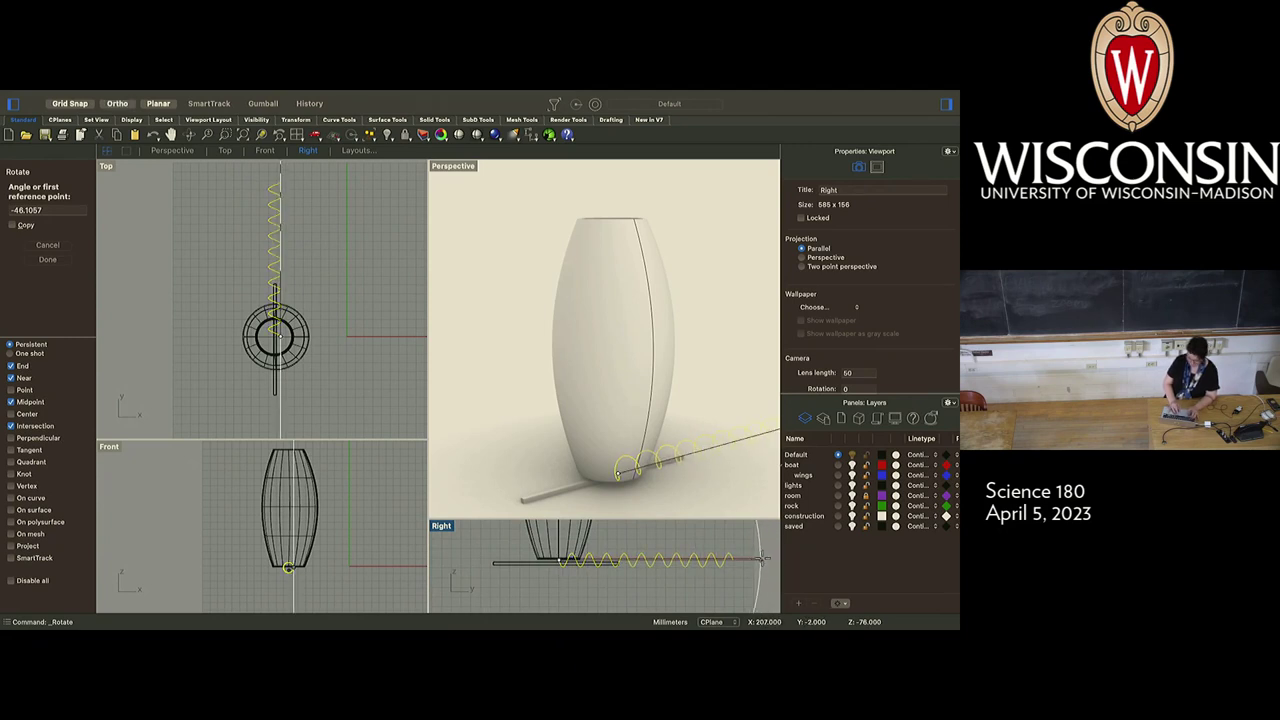
{"action": "left_click", "coordinate": [762, 559], "text": "shift"}
{"action": "scroll", "coordinate": [766, 558], "scroll_direction": "down", "scroll_amount": 4}
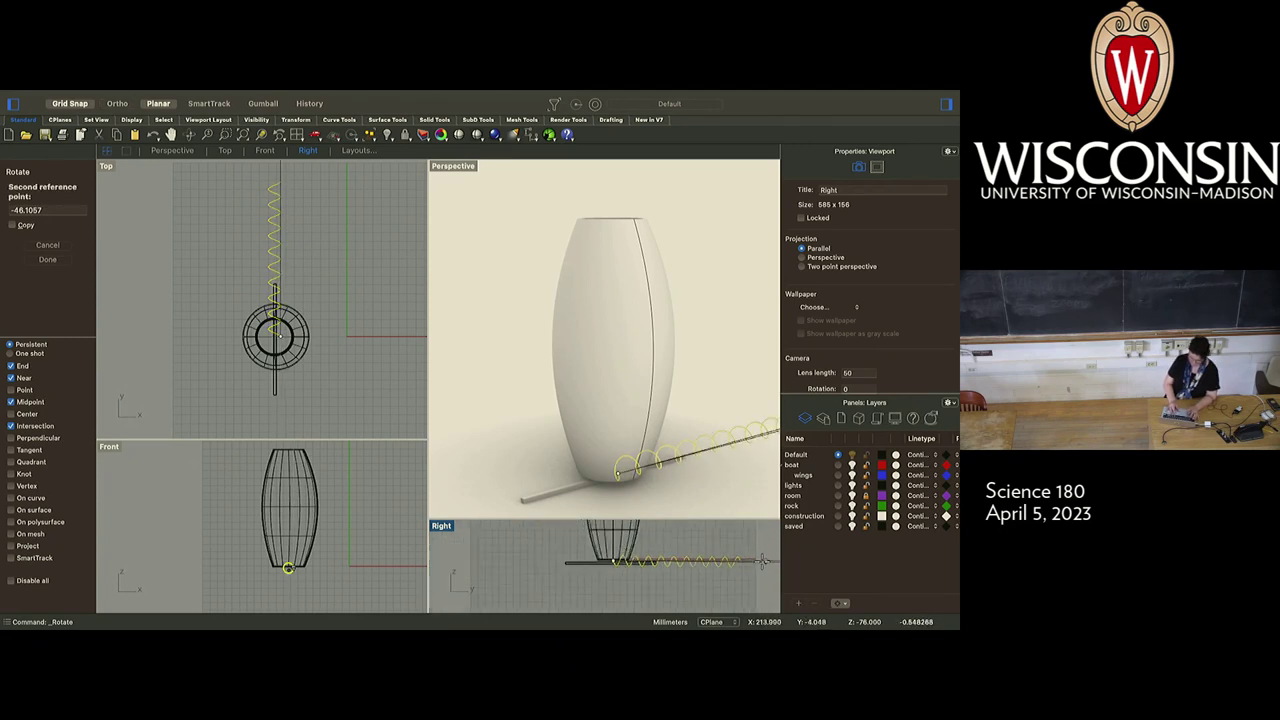
{"action": "key", "text": "F8"}
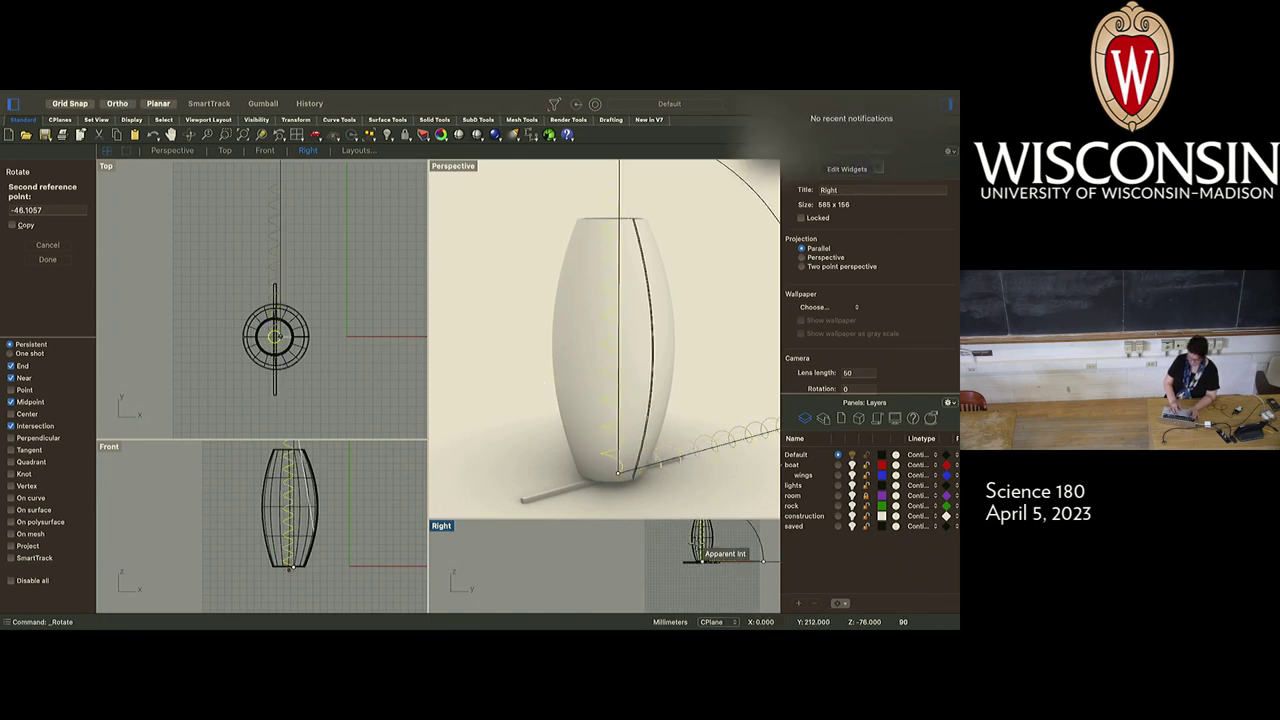
{"action": "left_click", "coordinate": [707, 561], "text": "shift"}
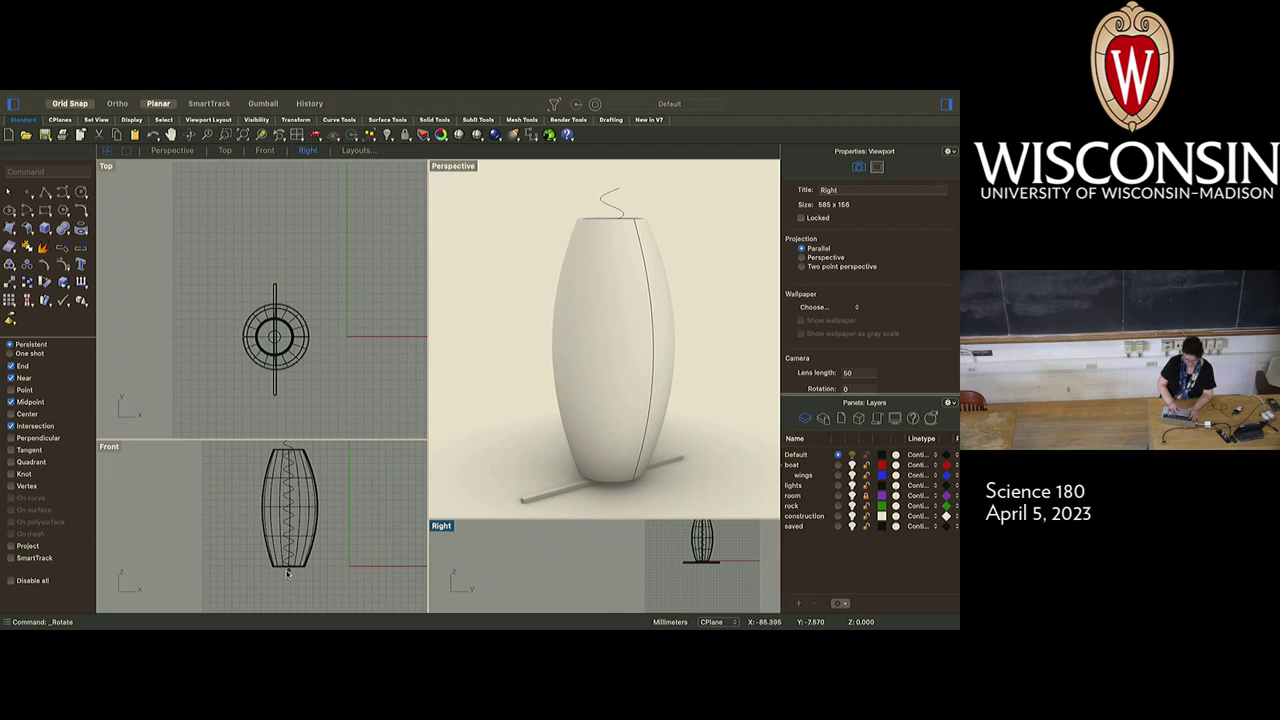
{"action": "scroll", "coordinate": [287, 573], "scroll_direction": "up", "scroll_amount": 10}
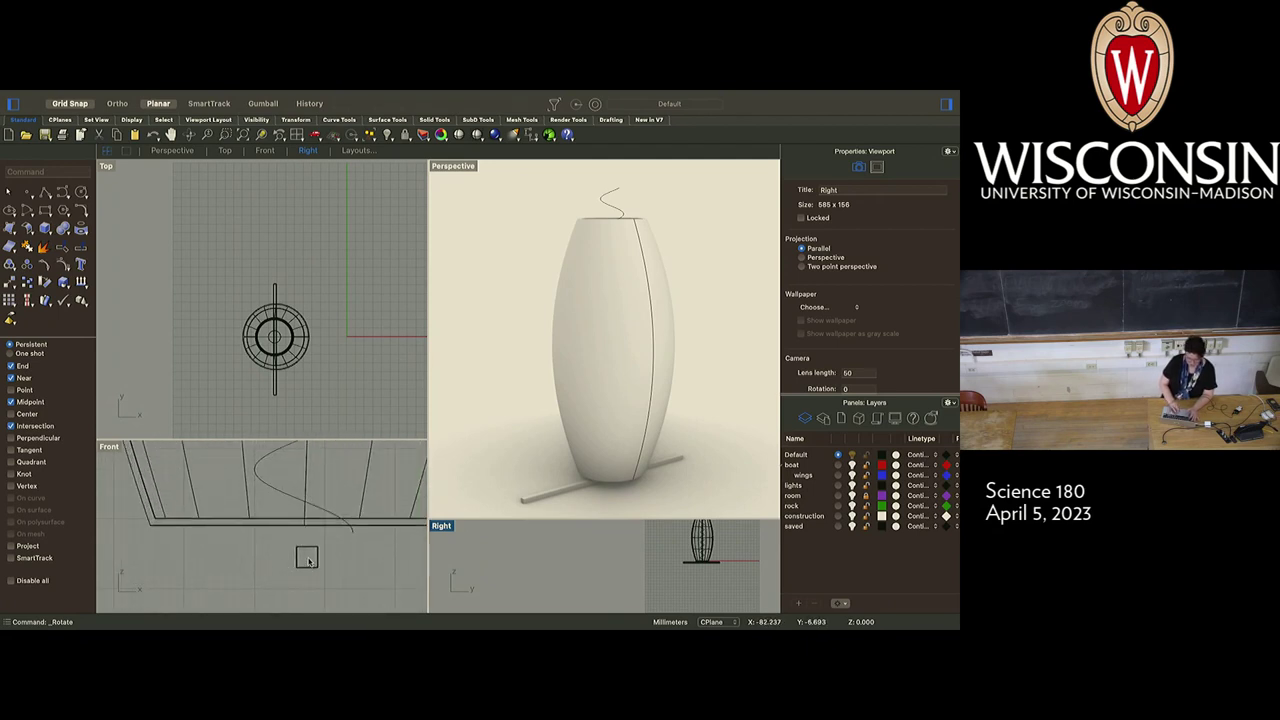
Rotate the thin box in Front about the upper-left corner of its square end so that end stands as a diamond
{"action": "left_click", "coordinate": [309, 556]}
{"action": "left_click", "coordinate": [309, 556]}
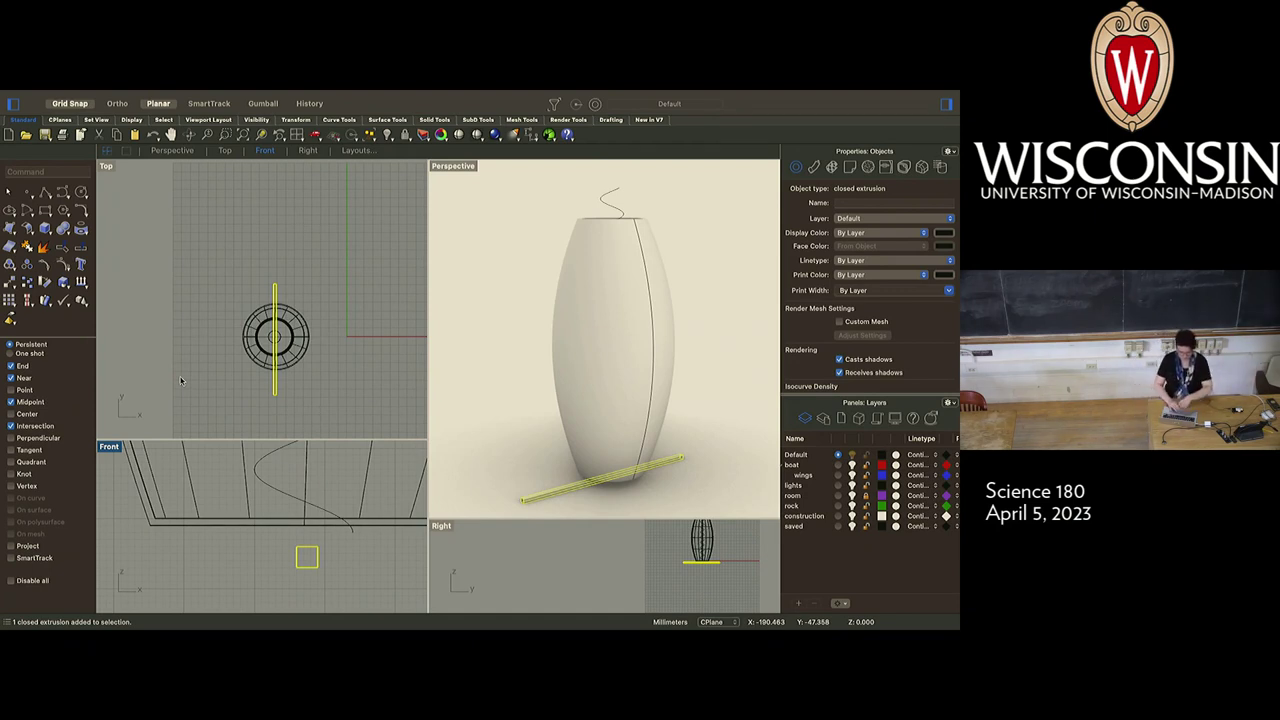
{"action": "left_click", "coordinate": [46, 297]}
{"action": "left_click", "coordinate": [298, 545]}
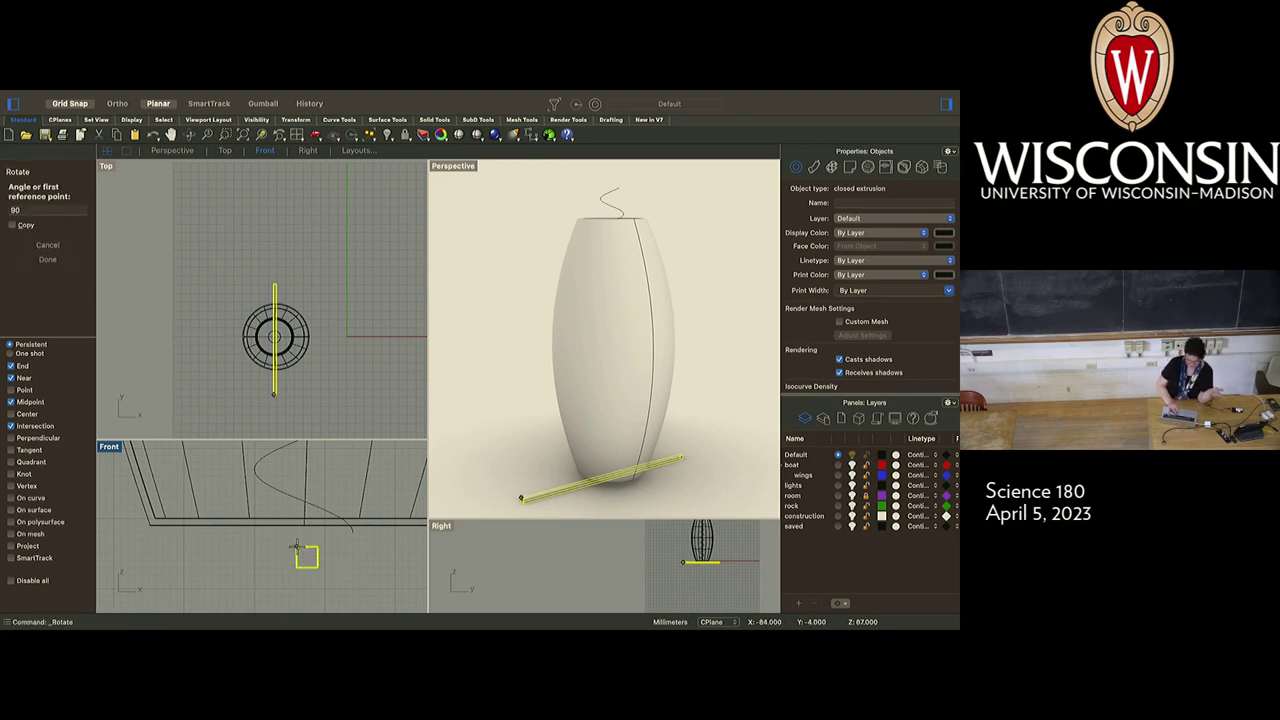
{"action": "left_click", "coordinate": [305, 555]}
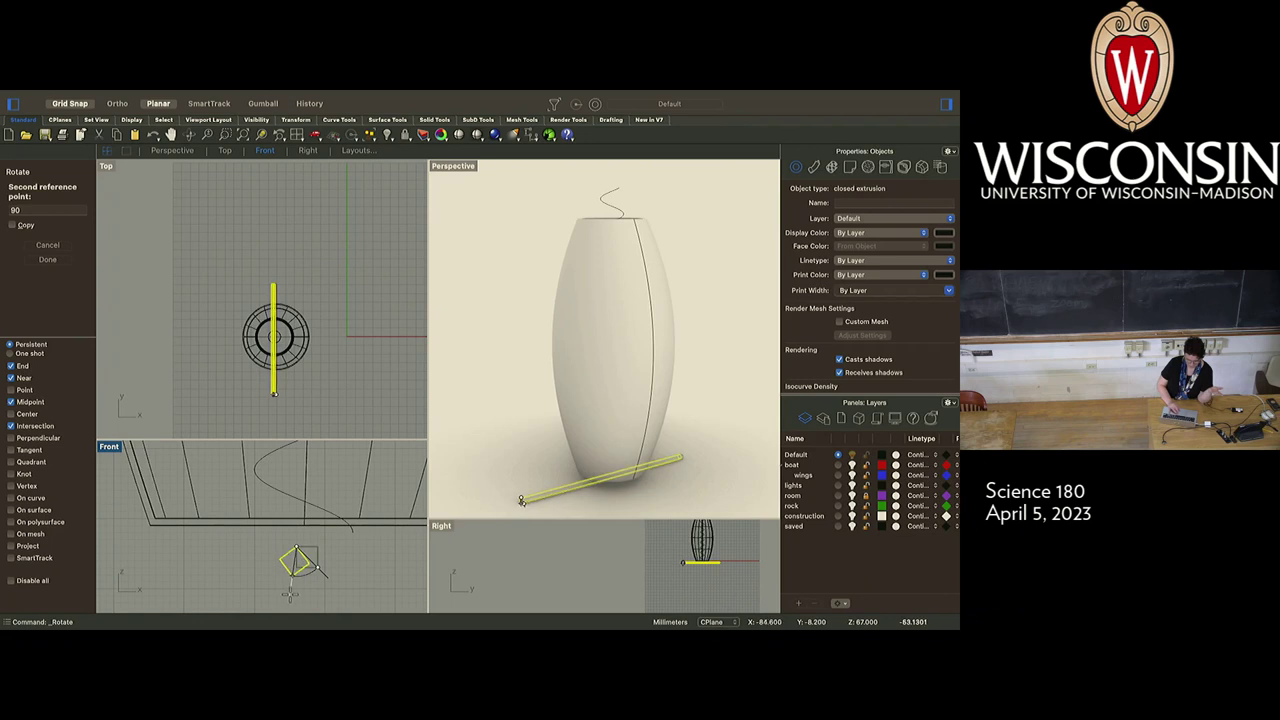
{"action": "left_click", "coordinate": [318, 572]}
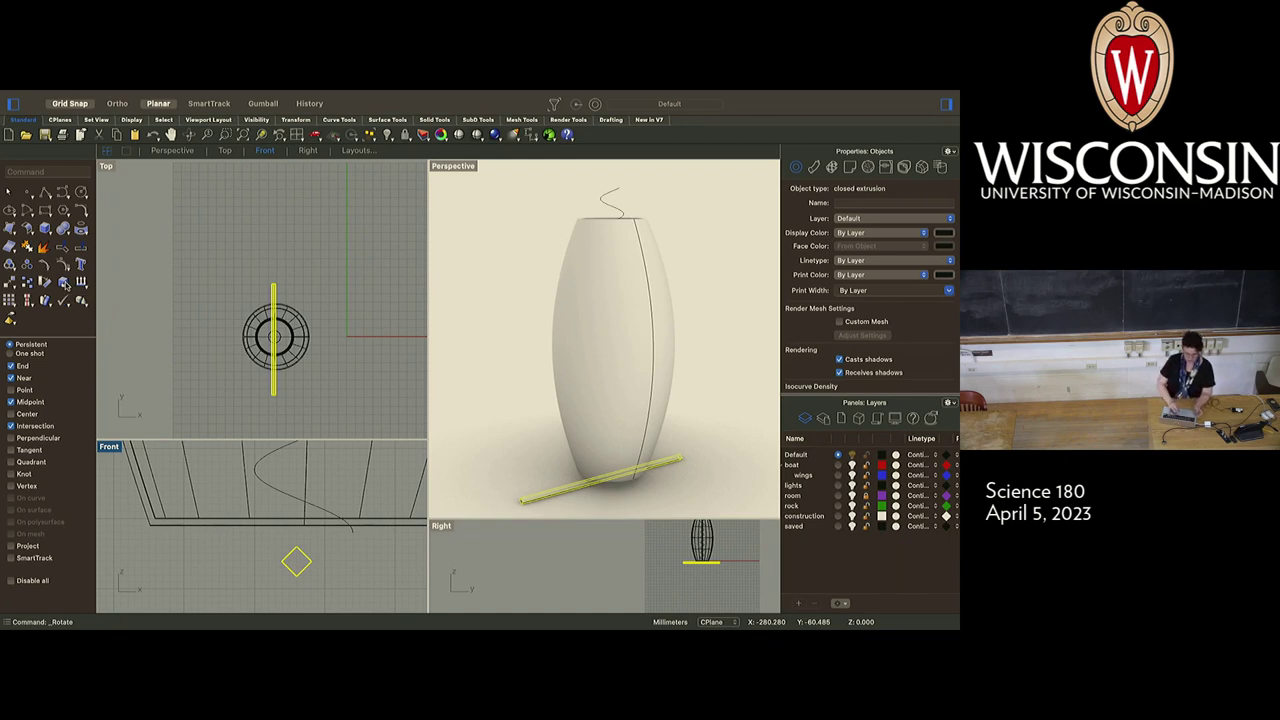
Stretch the rotated box vertically with Scale 1-D from its top corner until the diamond profile is about 7 mm tall
{"action": "left_click", "coordinate": [66, 284]}
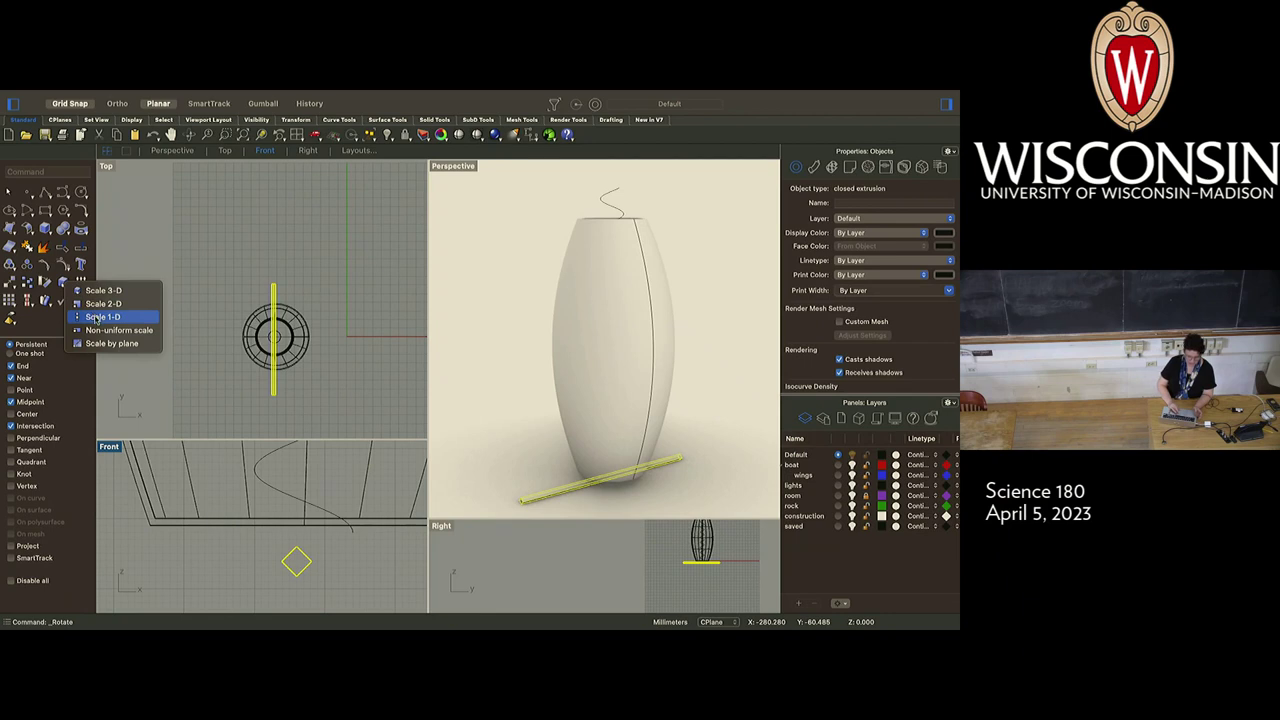
{"action": "left_click", "coordinate": [94, 317]}
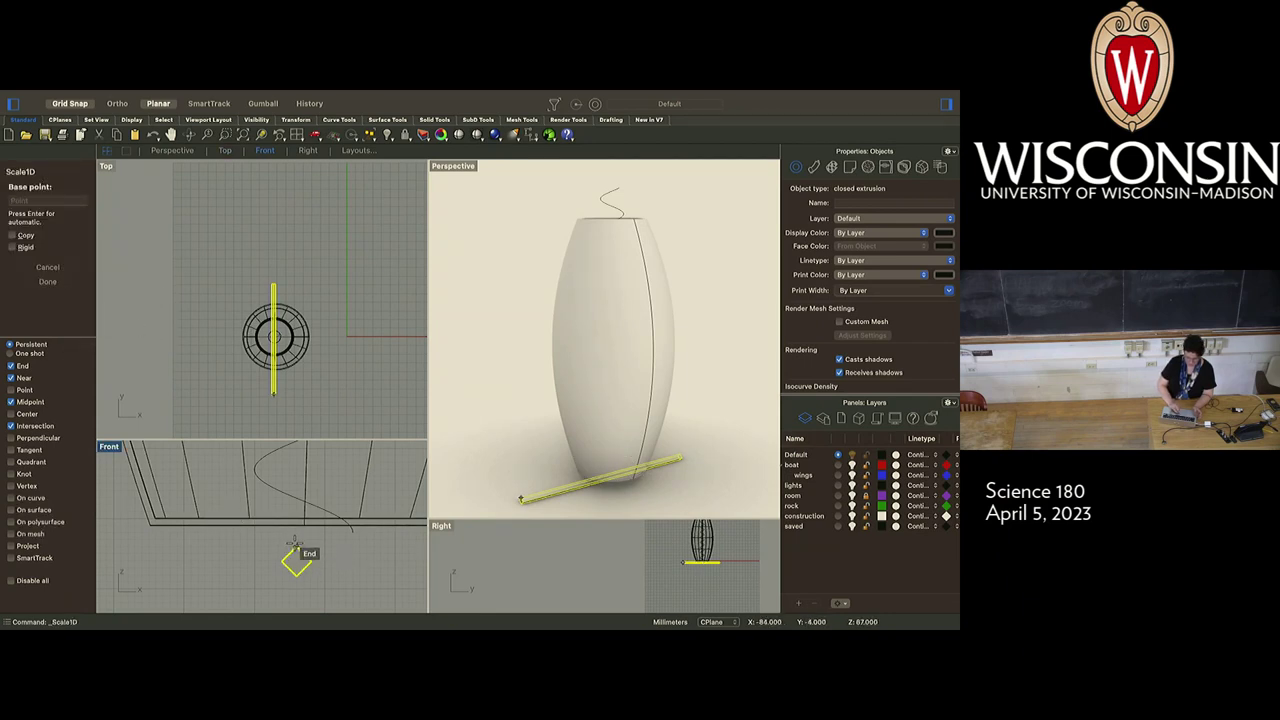
{"action": "scroll", "coordinate": [295, 545], "scroll_direction": "up", "scroll_amount": 6}
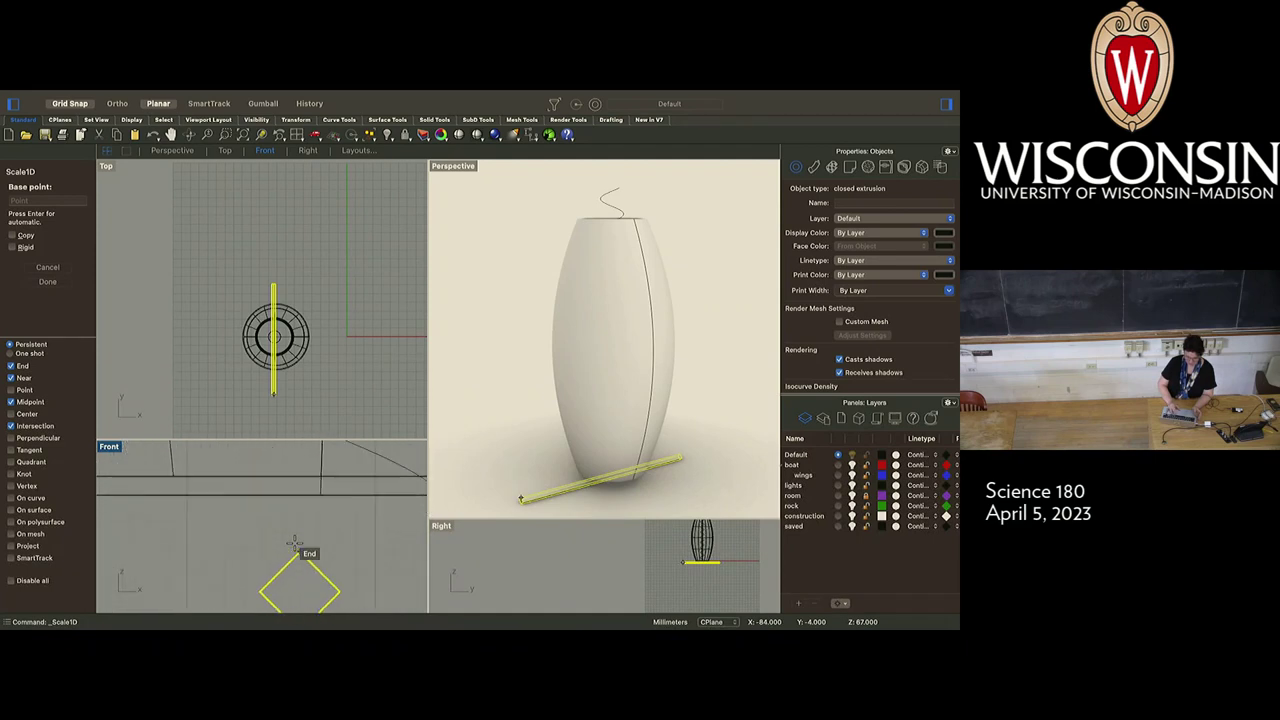
{"action": "scroll", "coordinate": [295, 540], "scroll_direction": "down", "scroll_amount": 5}
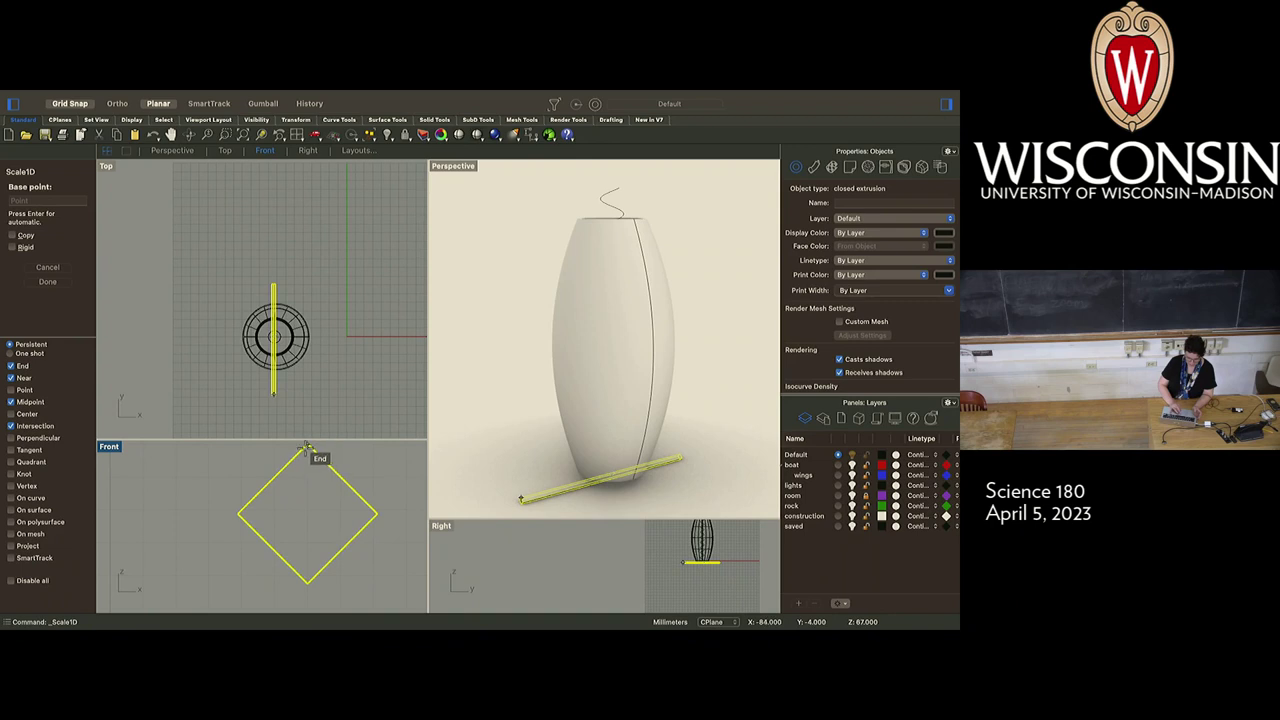
{"action": "left_click", "coordinate": [309, 447]}
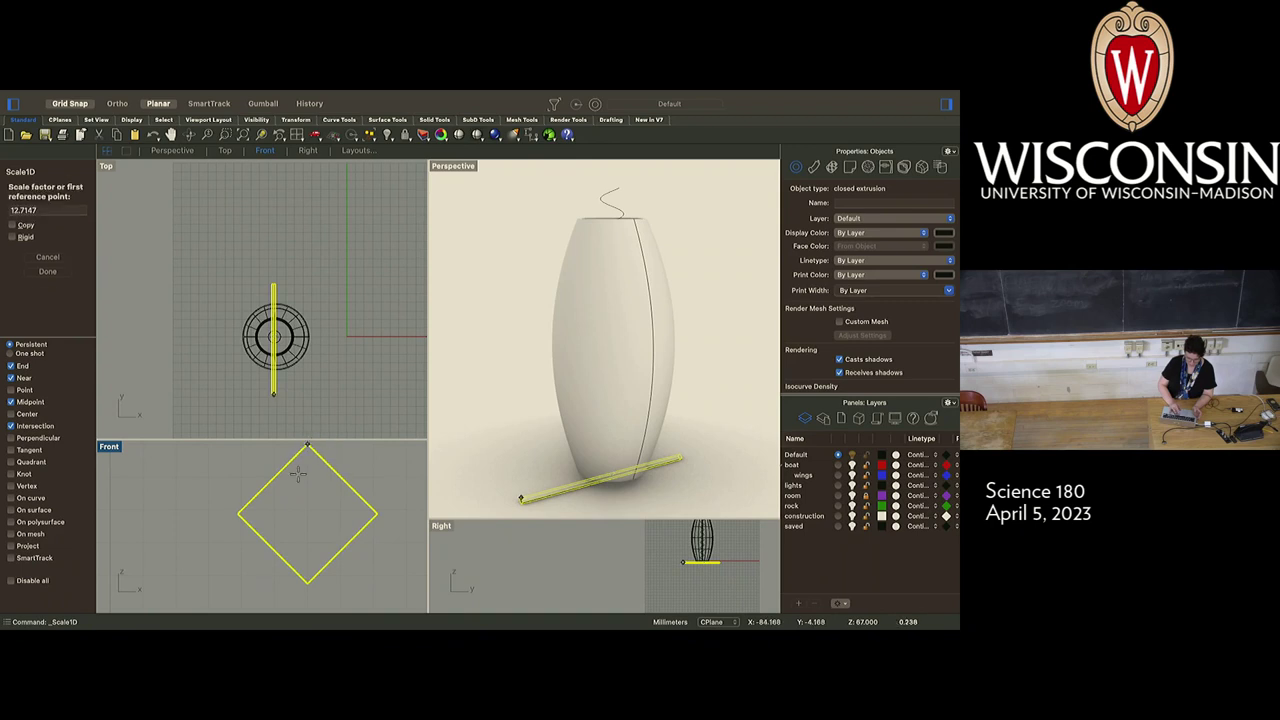
{"action": "left_click", "coordinate": [307, 585]}
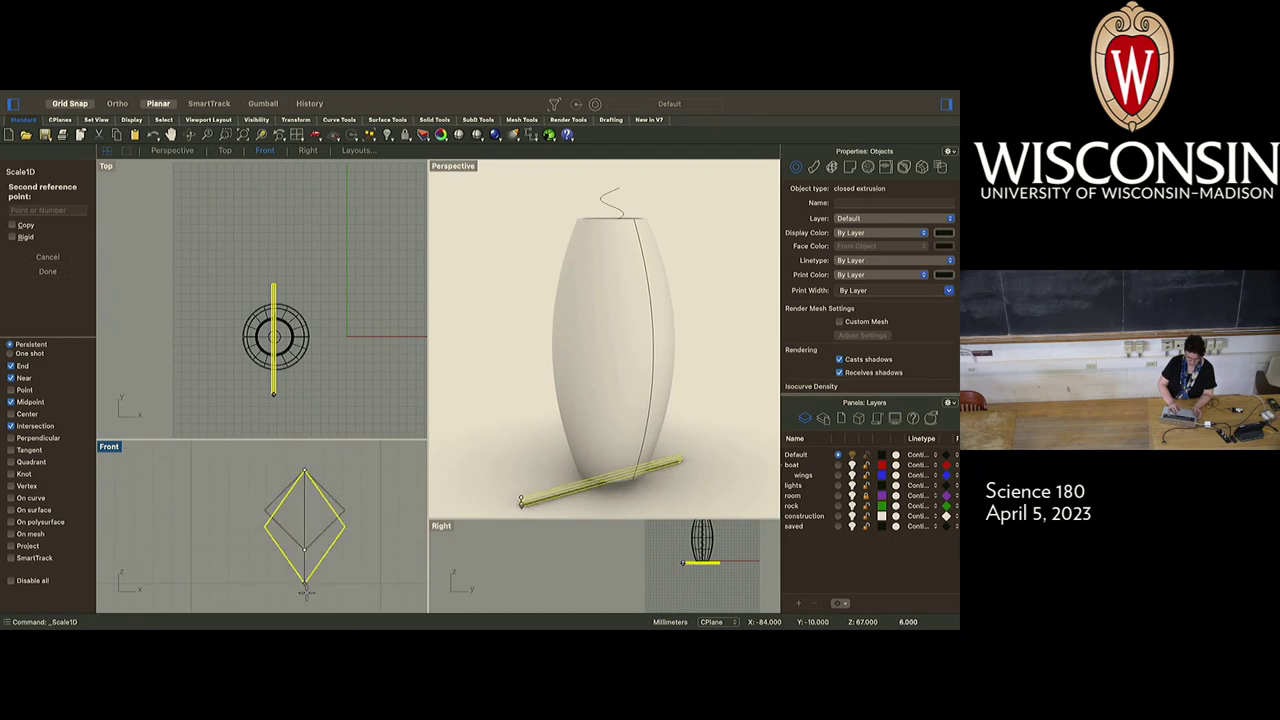
{"action": "left_click", "coordinate": [305, 598]}
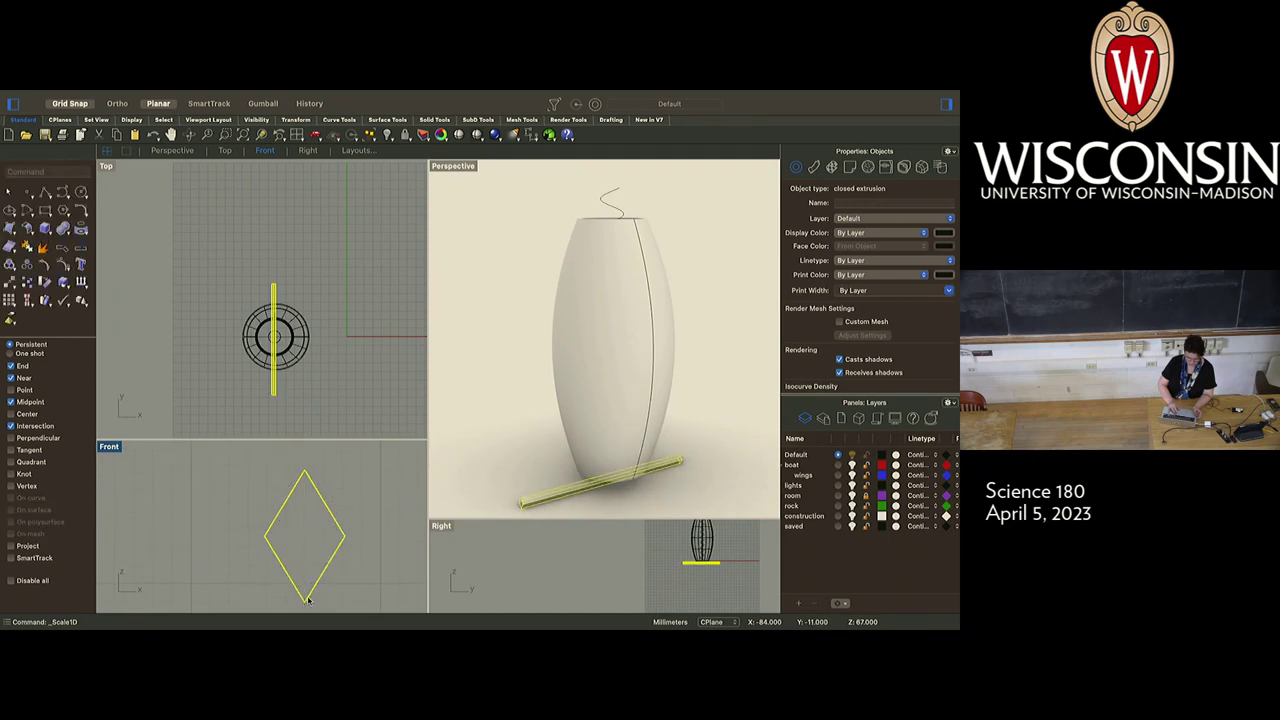
{"action": "left_click", "coordinate": [351, 488]}
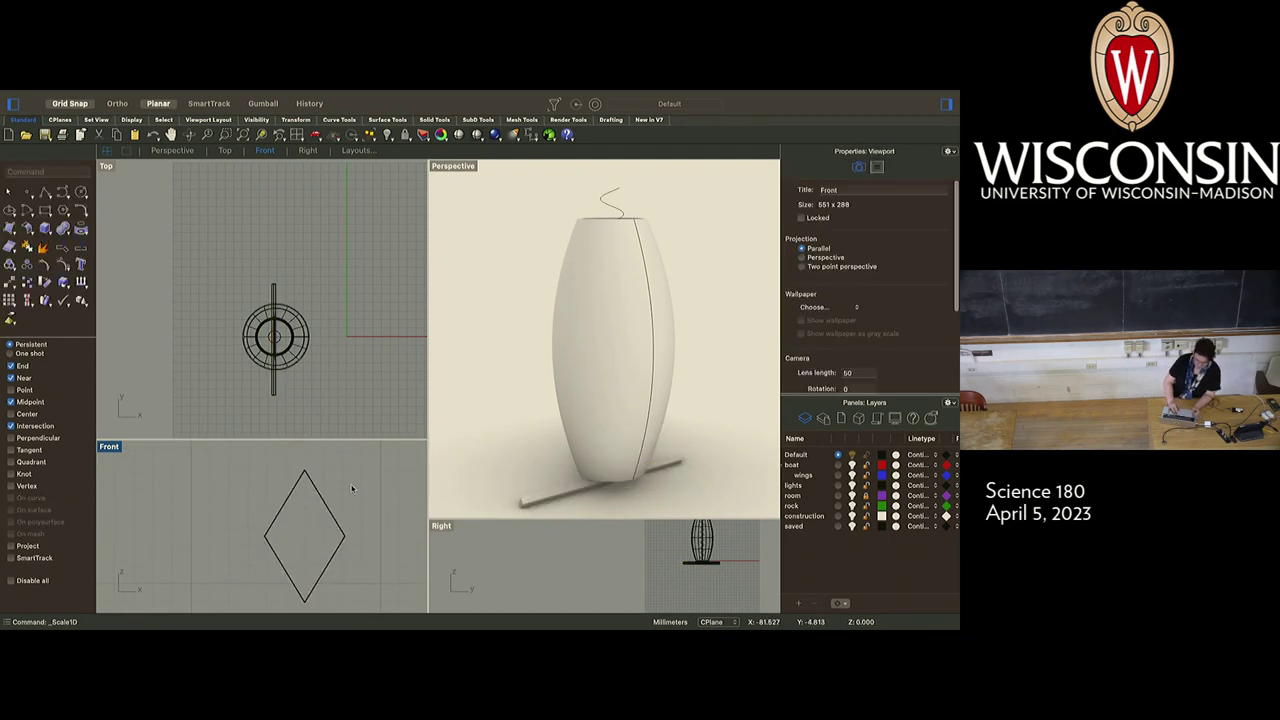
{"action": "scroll", "coordinate": [351, 488], "scroll_direction": "down", "scroll_amount": 3}
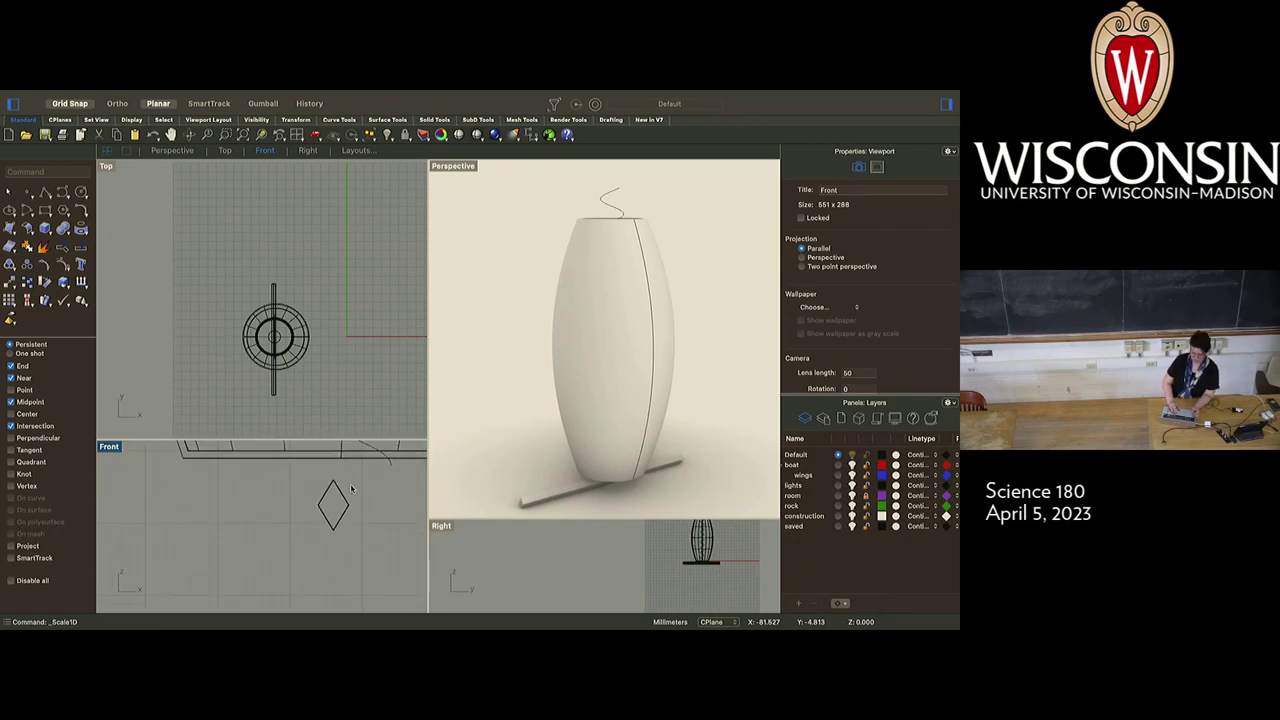
{"action": "scroll", "coordinate": [351, 488], "scroll_direction": "down", "scroll_amount": 5}
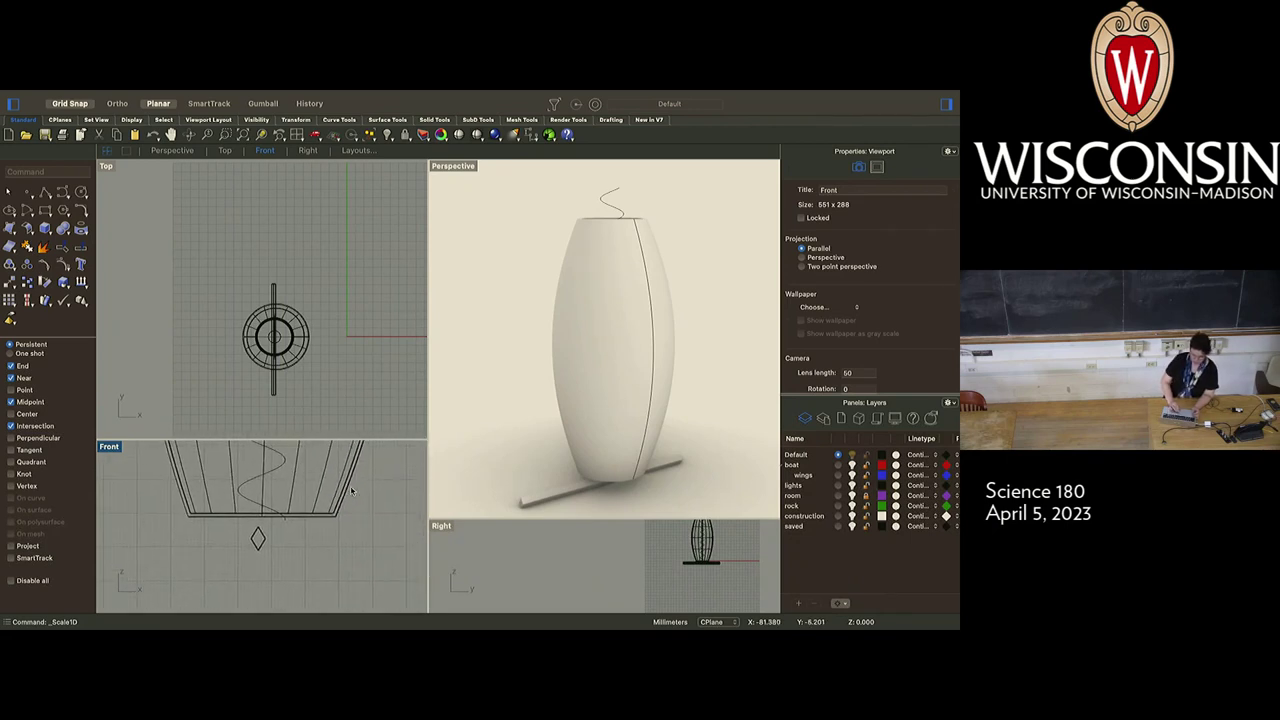
{"action": "left_click", "coordinate": [257, 538]}
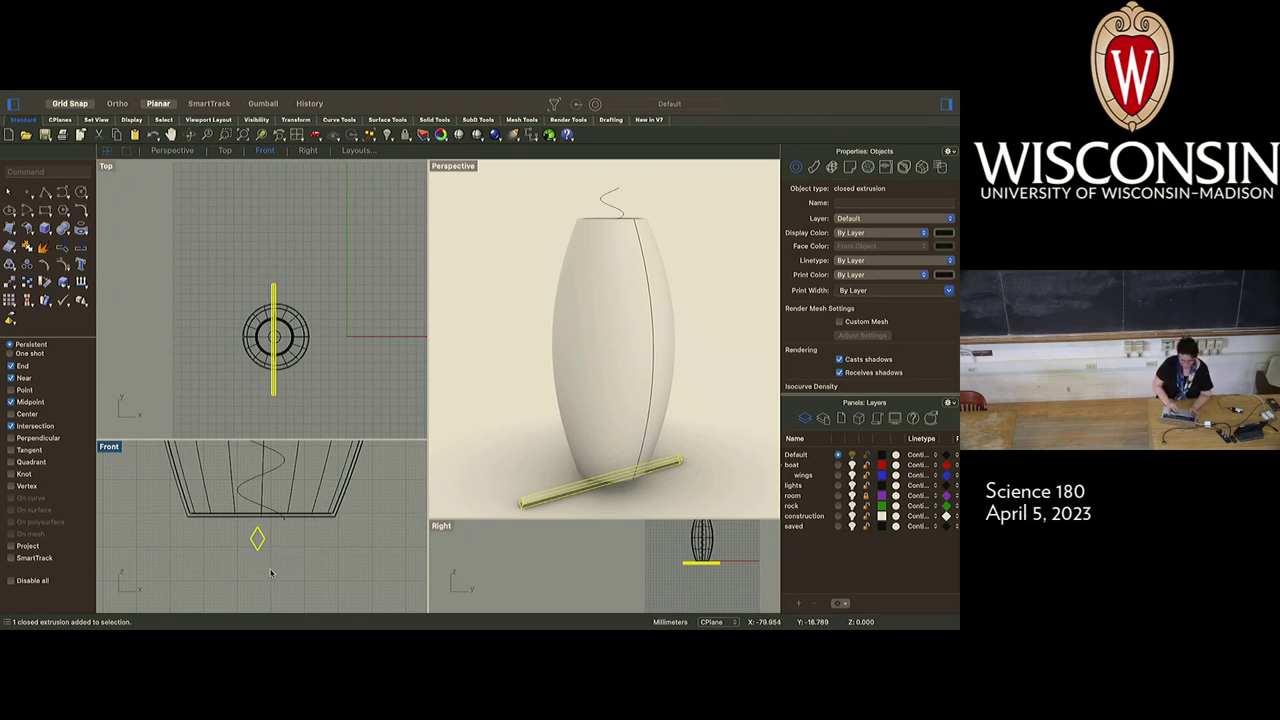
{"action": "left_click", "coordinate": [280, 514]}
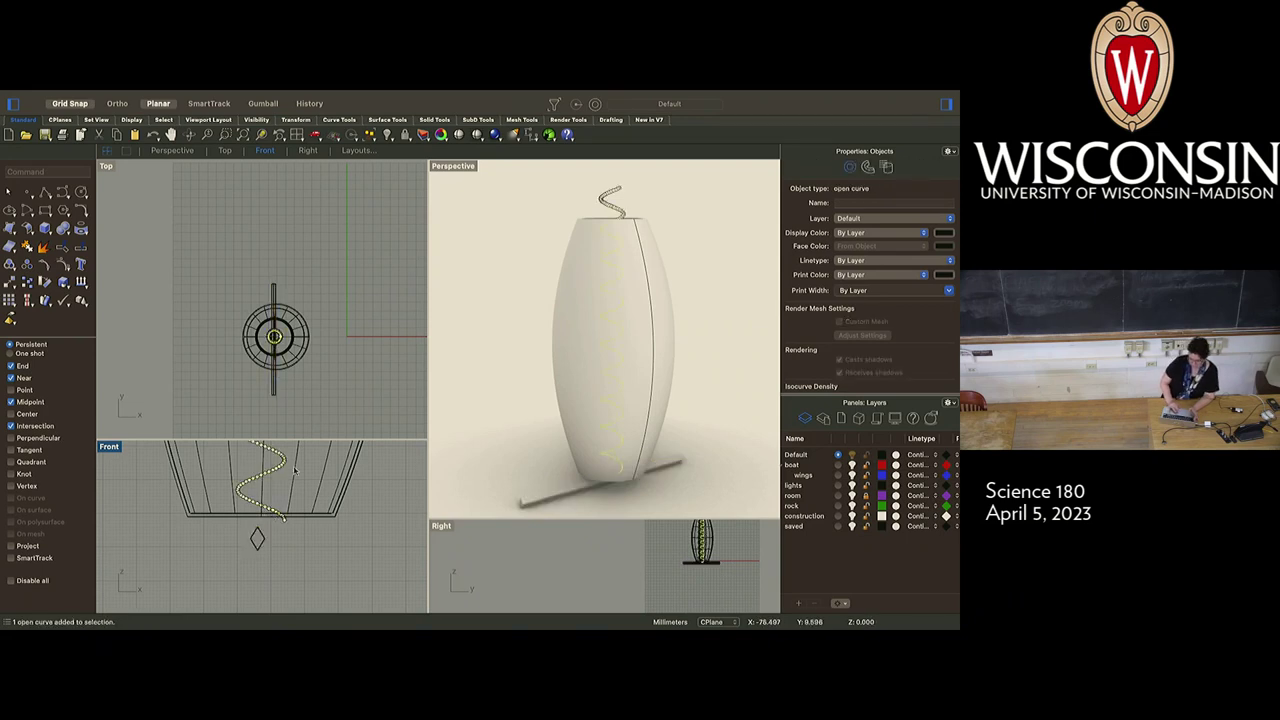
{"action": "left_click", "coordinate": [353, 315]}
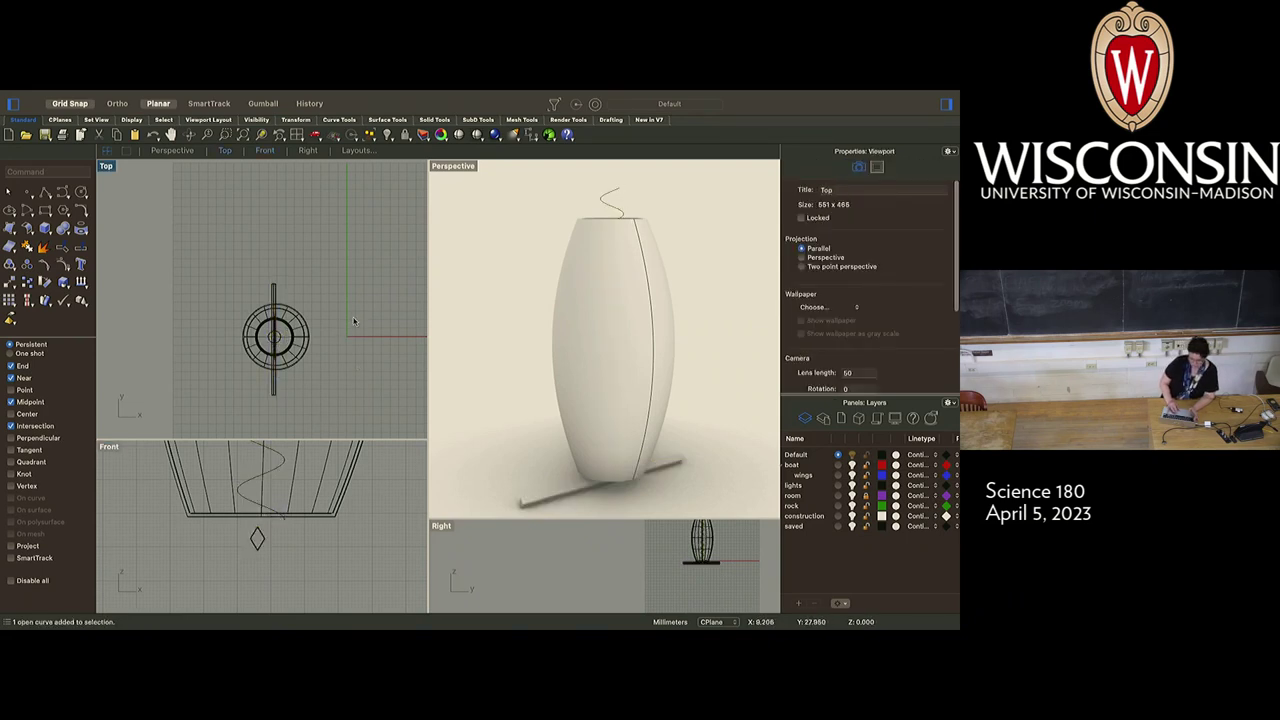
Set up an array along a curve with the diamond-shaped box as the object and the helix as the path
{"action": "mouse_move", "coordinate": [352, 90]}
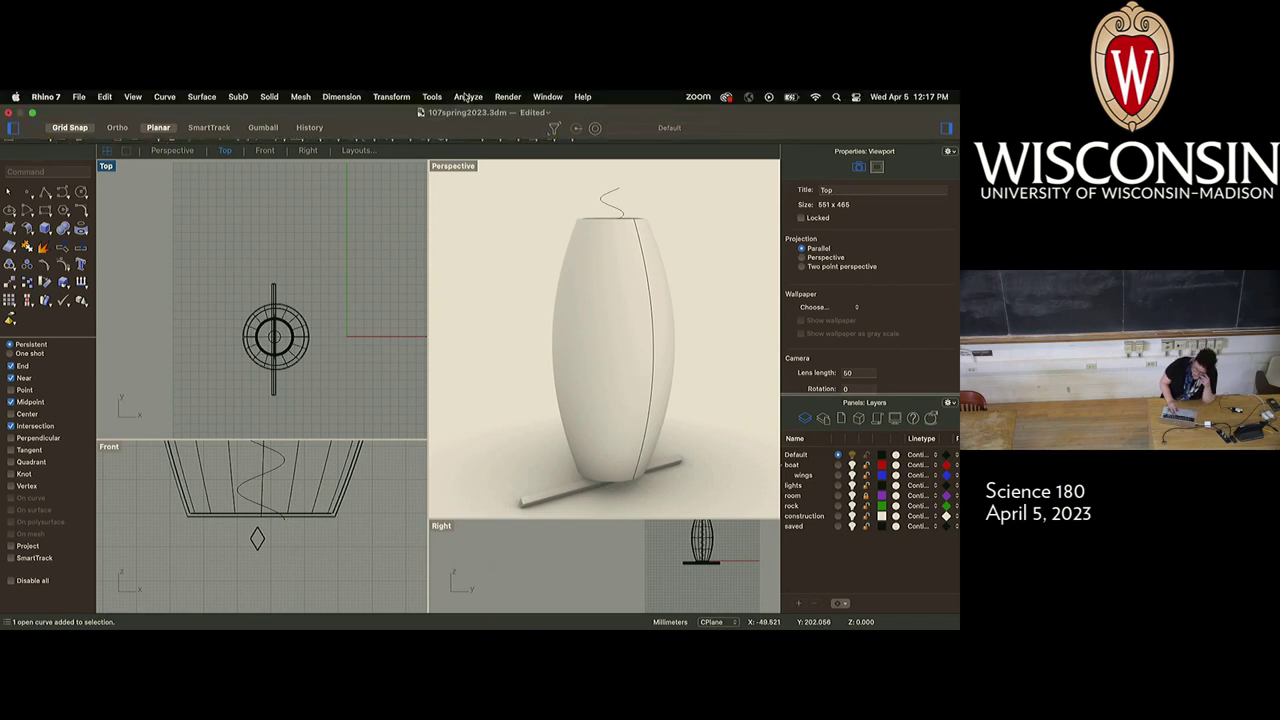
{"action": "left_click", "coordinate": [393, 97]}
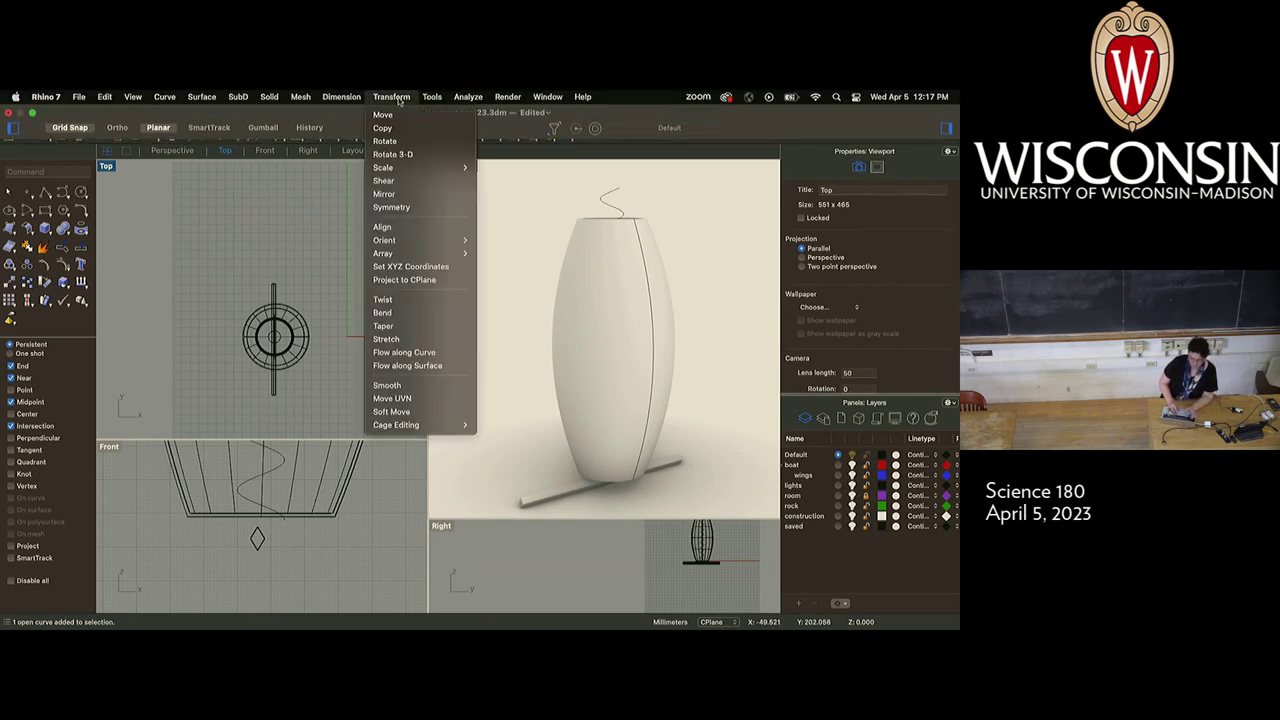
{"action": "mouse_move", "coordinate": [436, 255]}
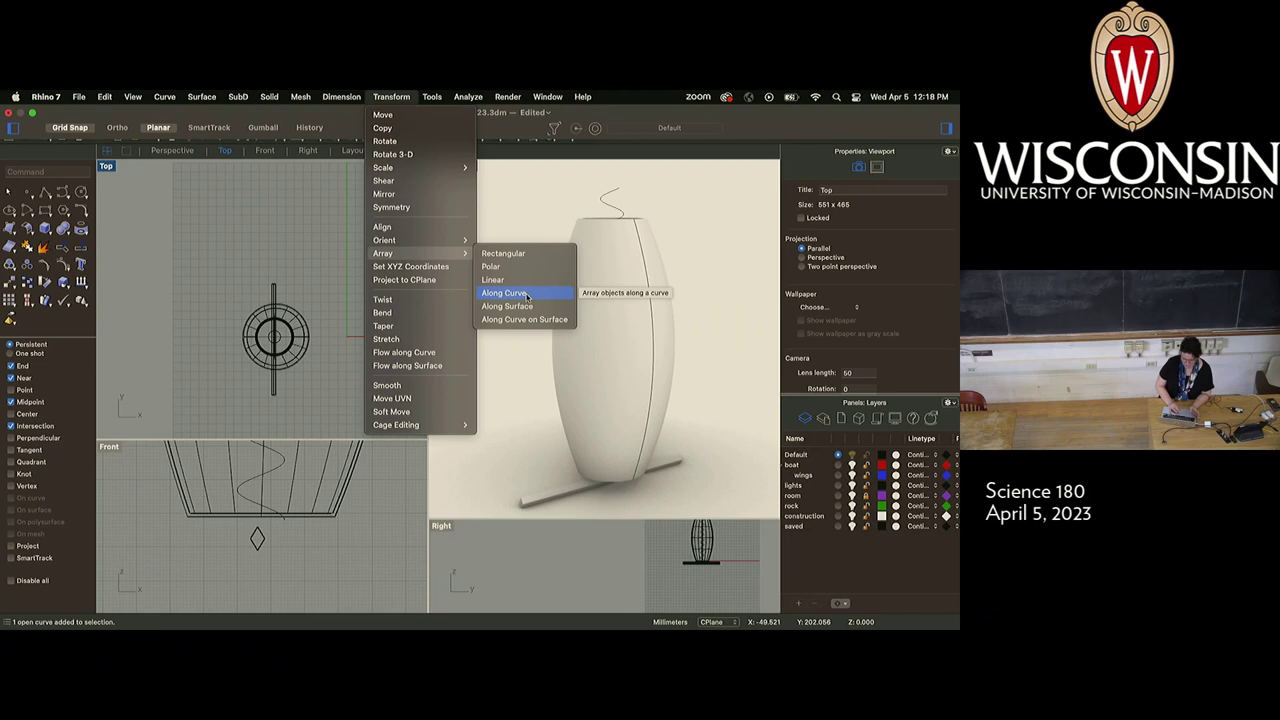
{"action": "left_click", "coordinate": [527, 297]}
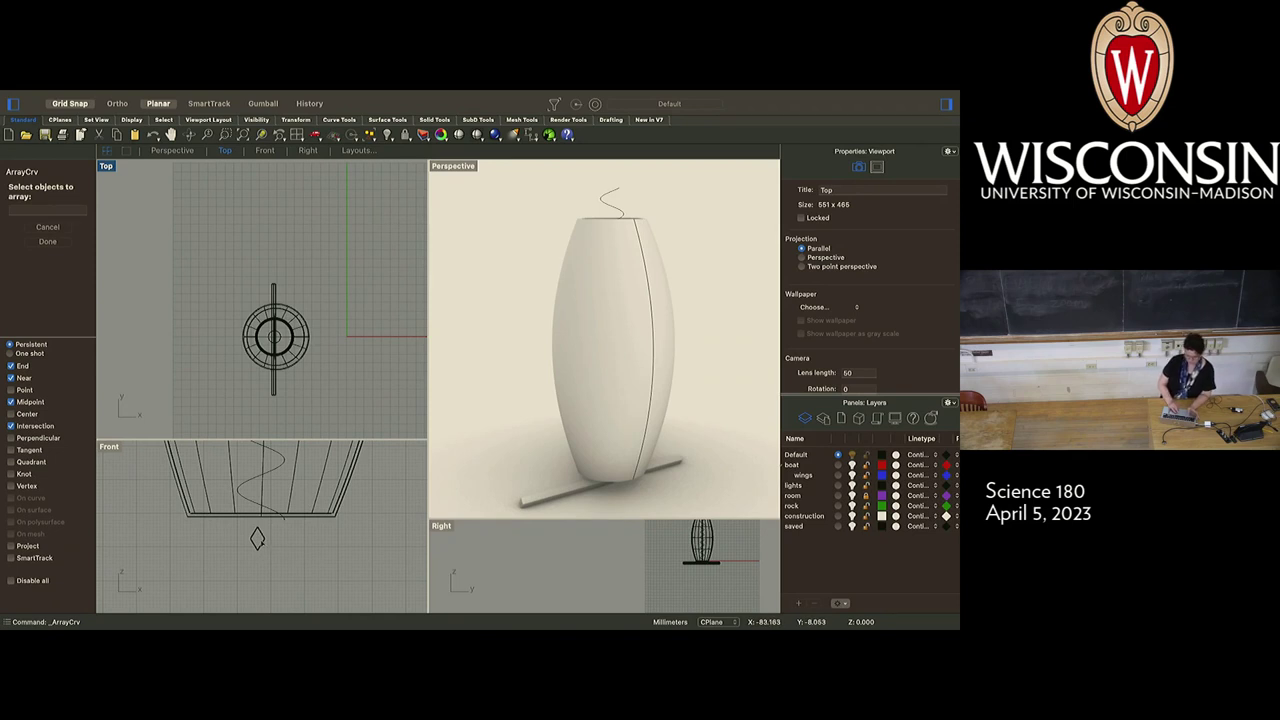
{"action": "left_click", "coordinate": [258, 540]}
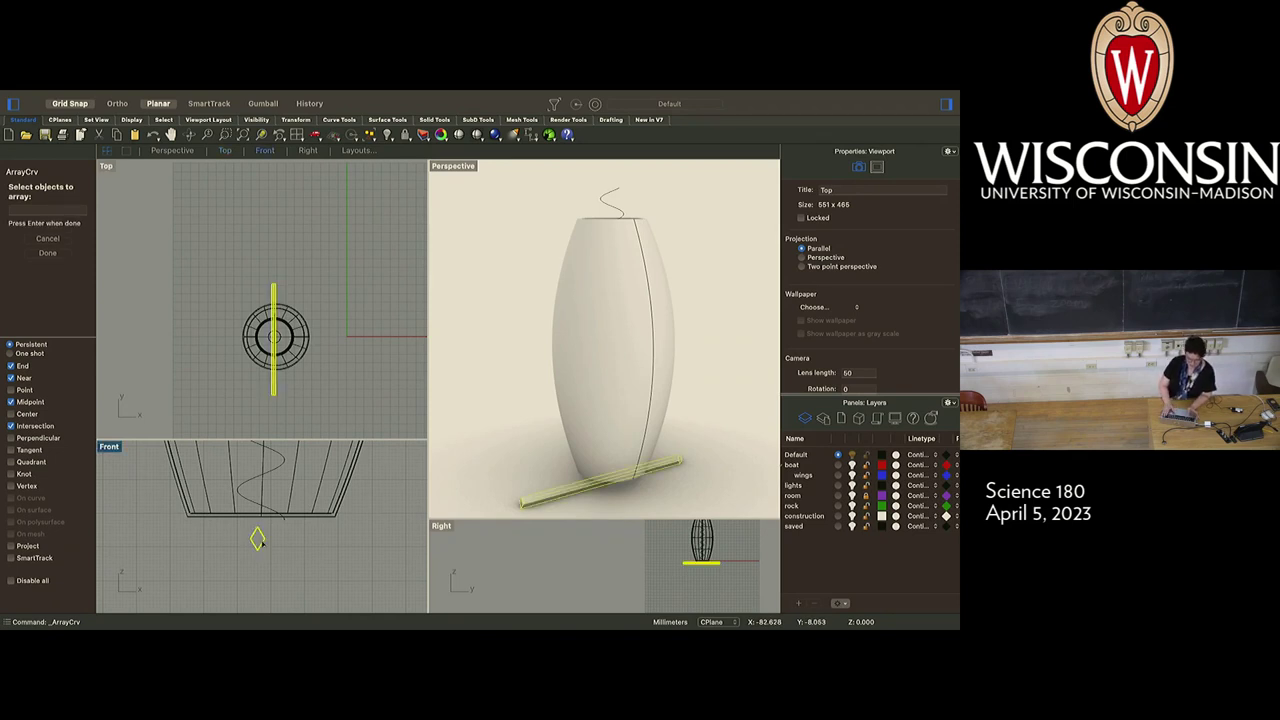
{"action": "key", "text": "Return"}
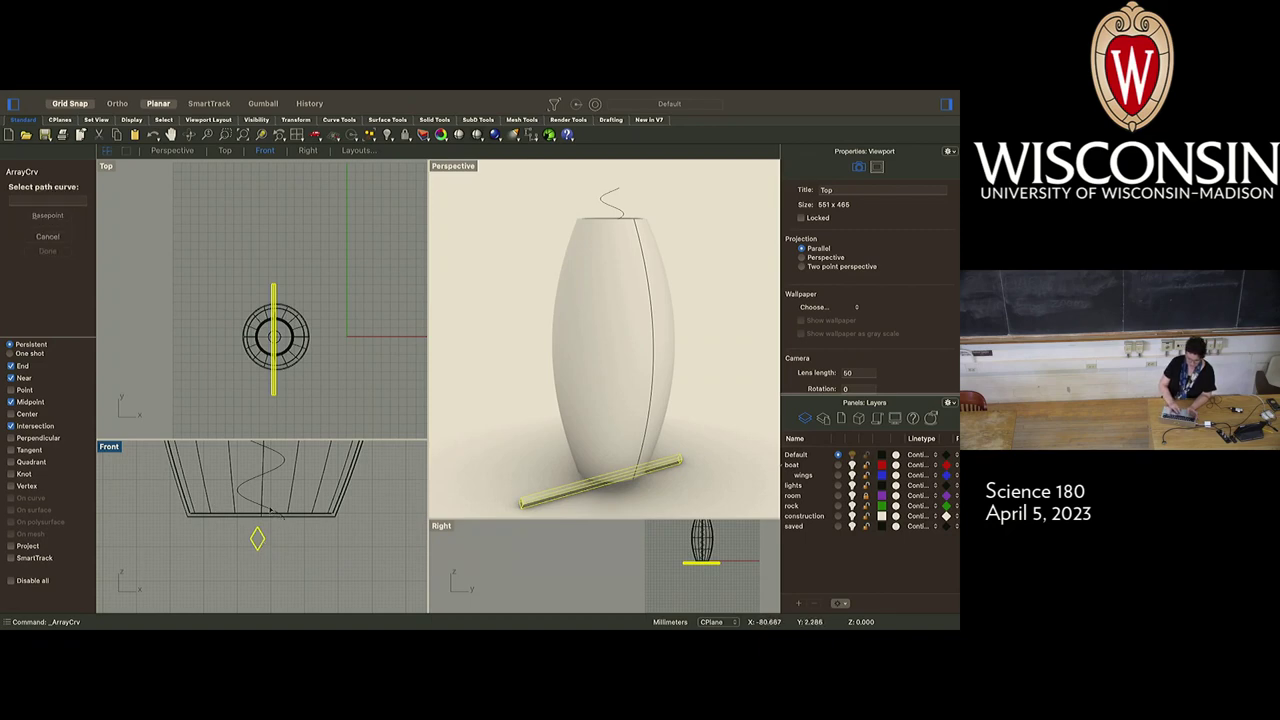
{"action": "left_click", "coordinate": [270, 510]}
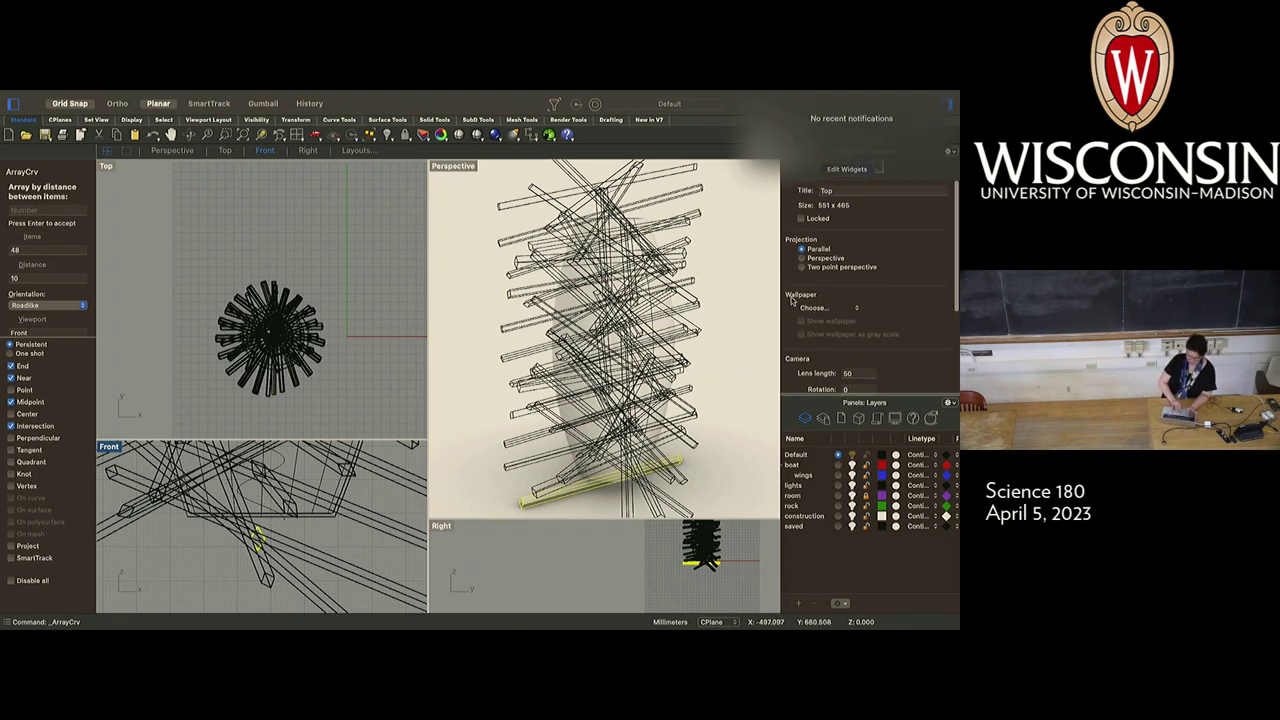
Try a distance of 2 mm between the boxes in the array along the helix
{"action": "right_click_drag", "start_coordinate": [700, 300], "coordinate": [656, 291]}
{"action": "scroll", "coordinate": [655, 291], "scroll_direction": "right", "scroll_amount": 5}
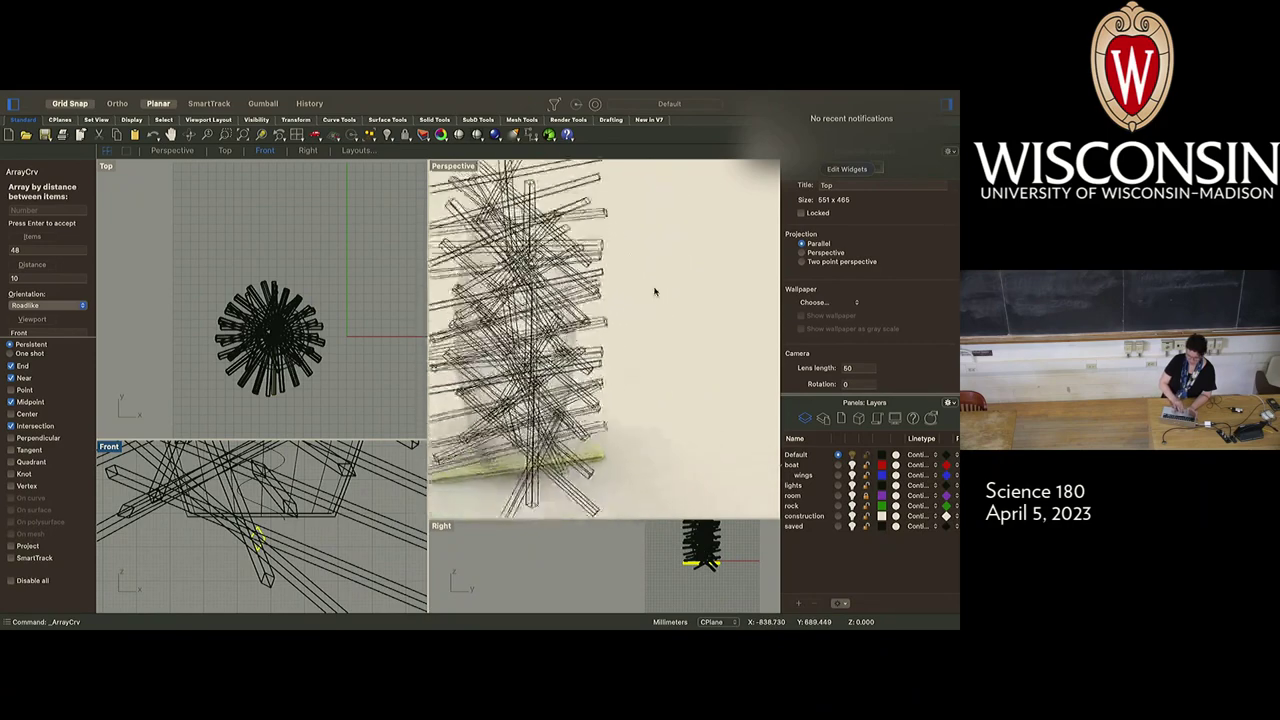
{"action": "scroll", "coordinate": [655, 291], "scroll_direction": "left", "scroll_amount": 5}
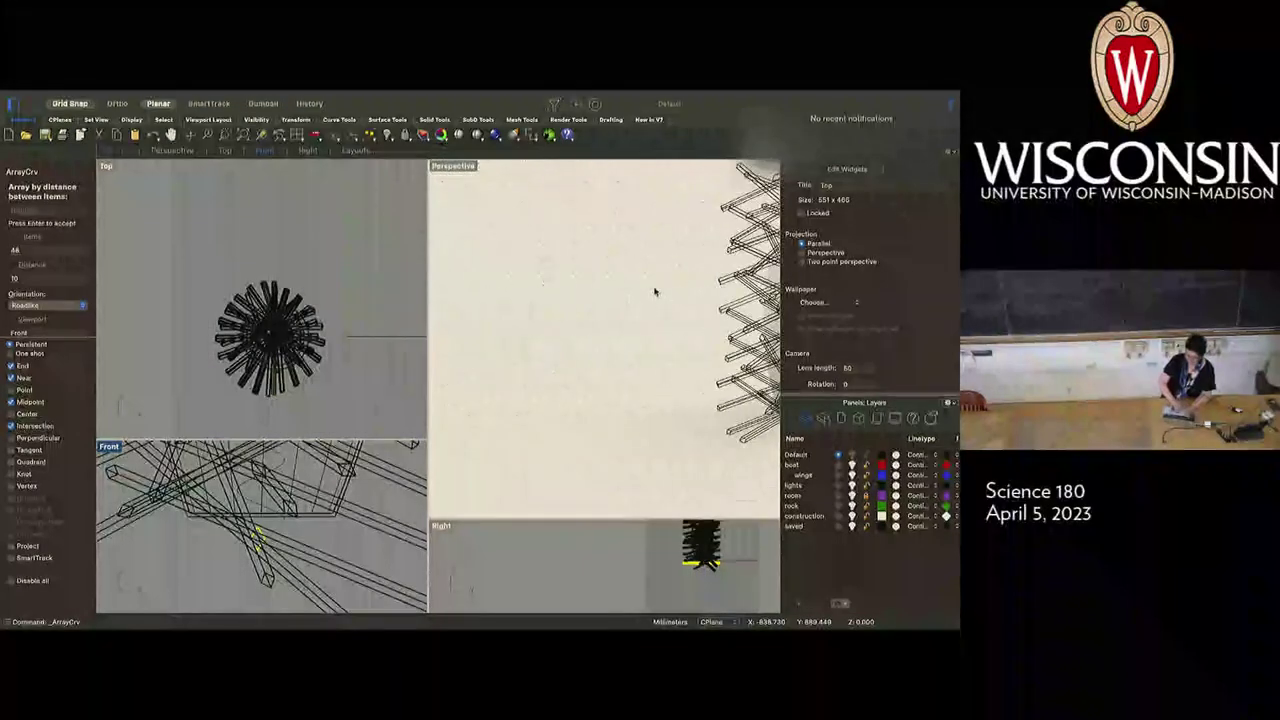
{"action": "scroll", "coordinate": [655, 291], "scroll_direction": "right", "scroll_amount": 5}
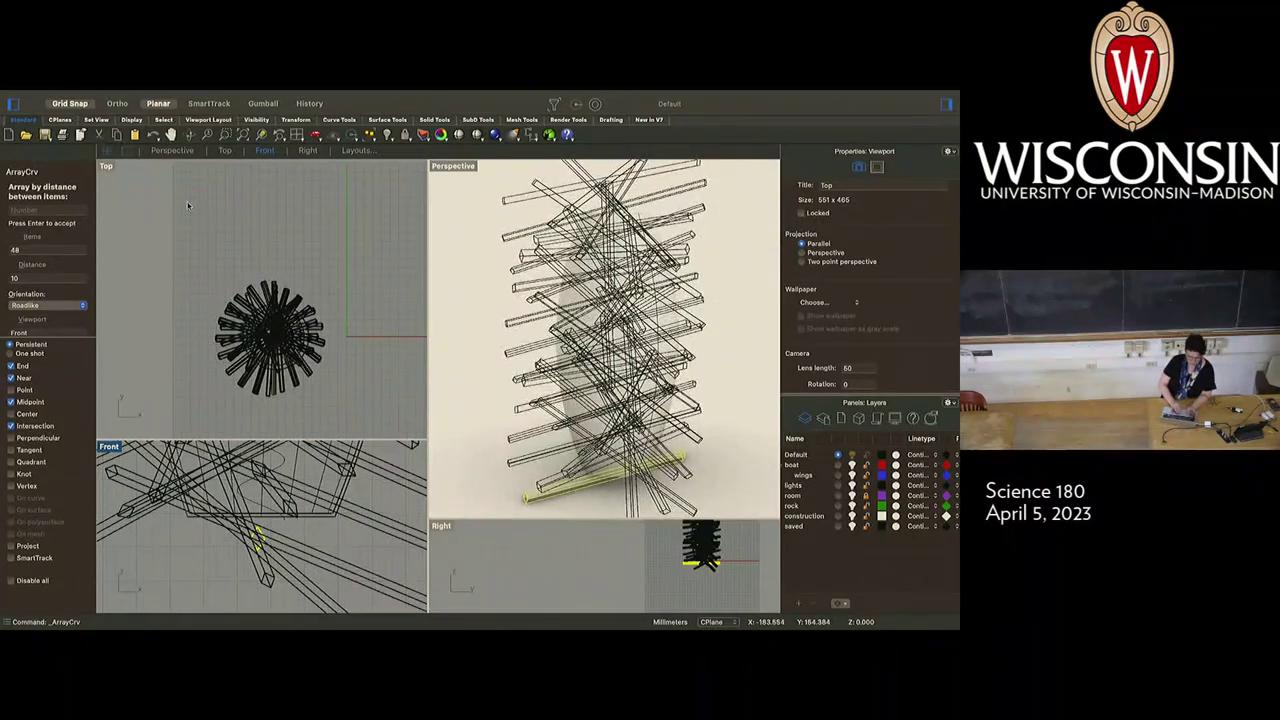
{"action": "left_click", "coordinate": [24, 278]}
{"action": "double_click", "coordinate": [24, 278]}
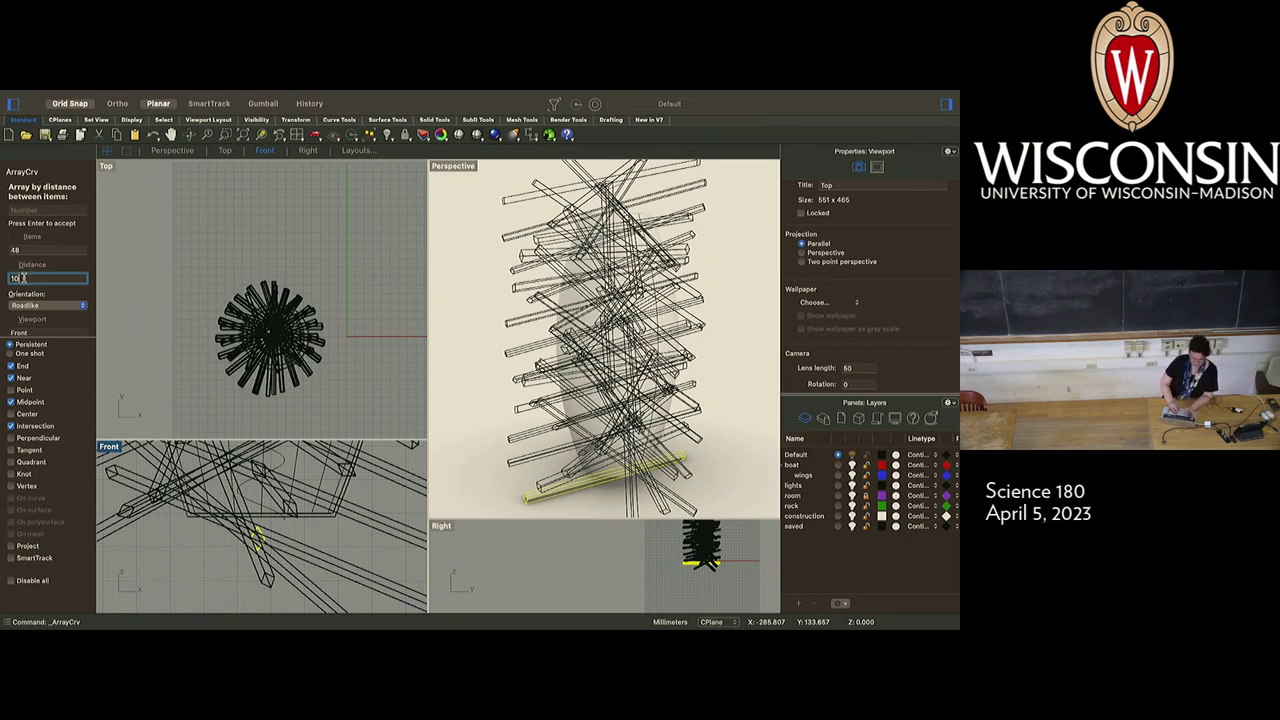
{"action": "type", "text": "2"}
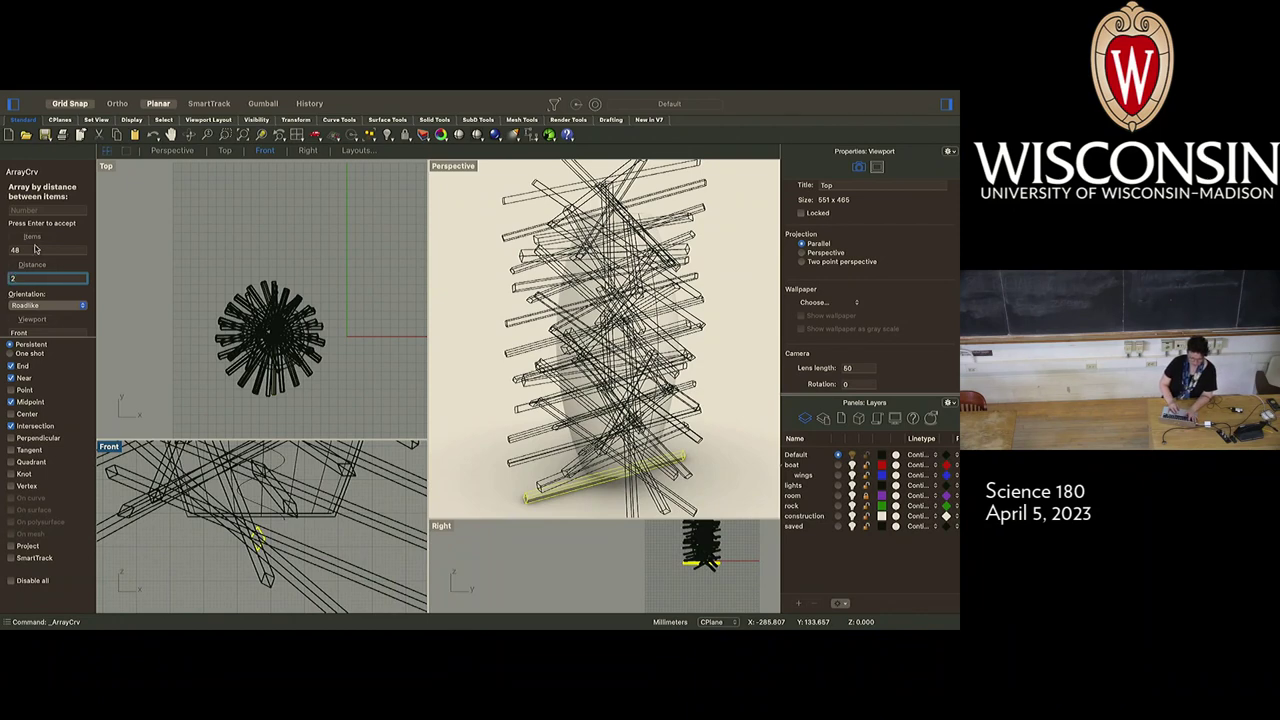
{"action": "key", "text": "Return"}
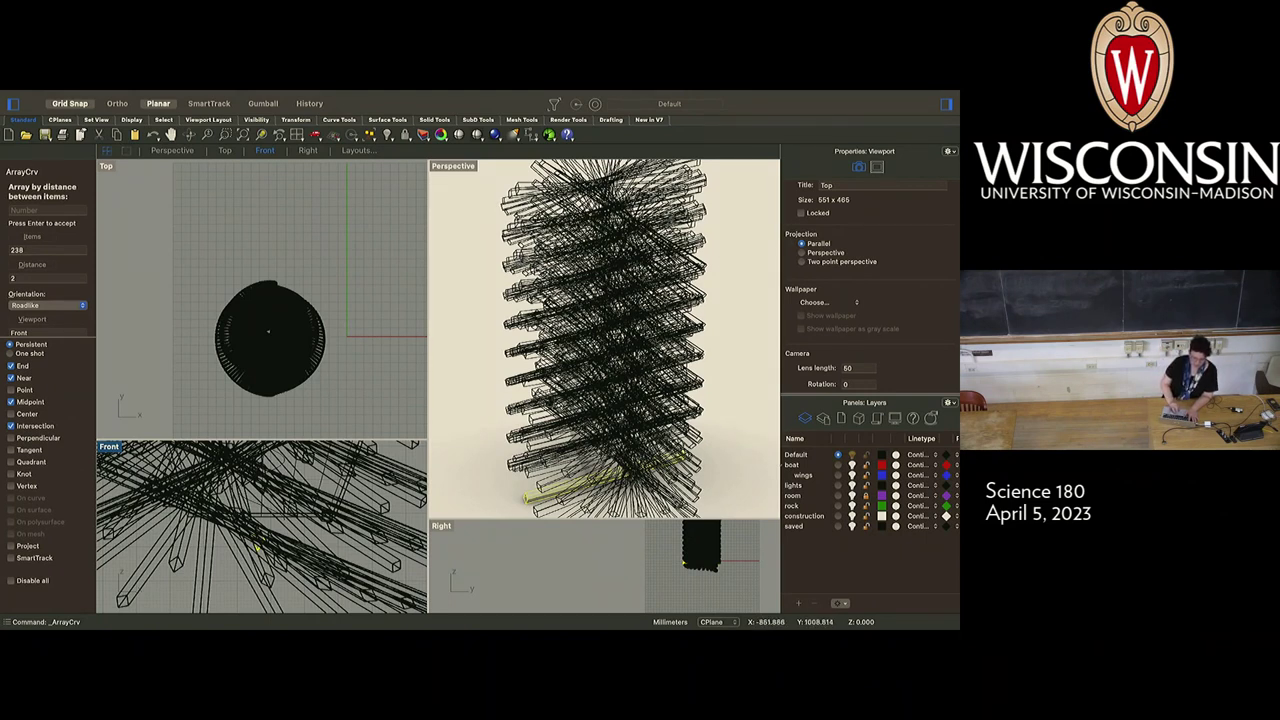
Set the distance between the arrayed boxes to 5 mm
{"action": "left_click", "coordinate": [30, 278]}
{"action": "type", "text": "5"}
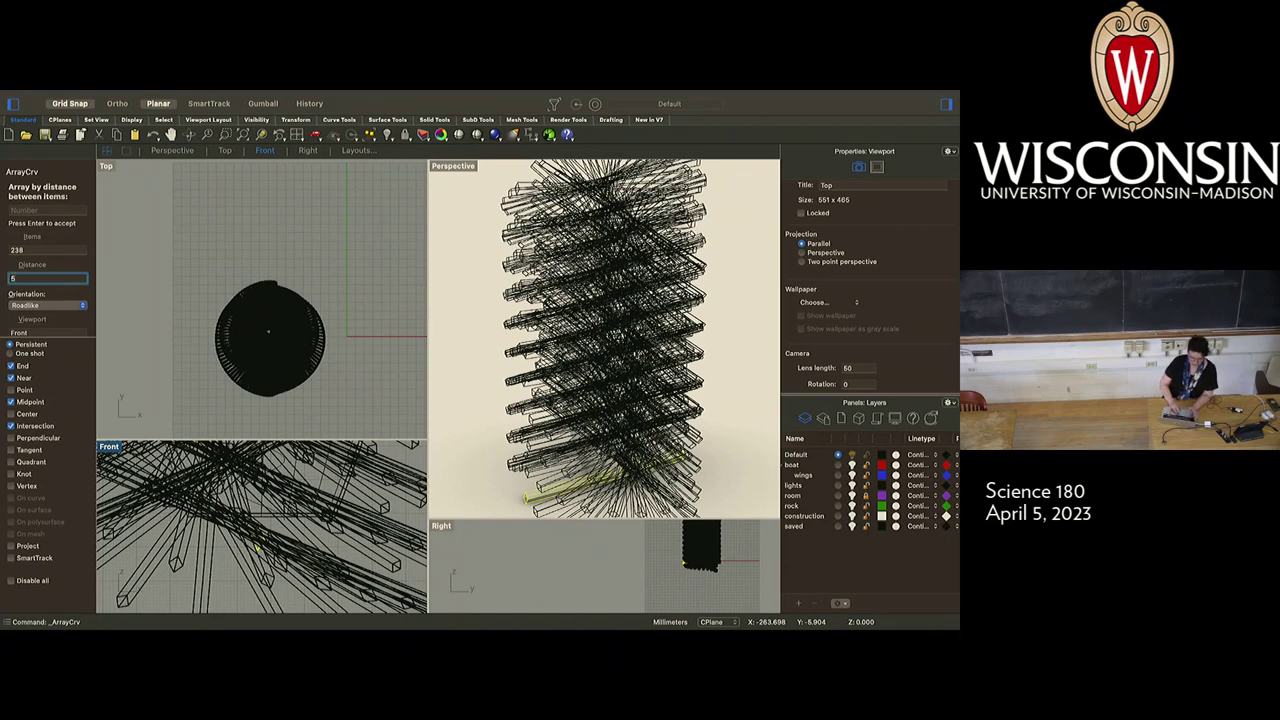
{"action": "key", "text": "Tab"}
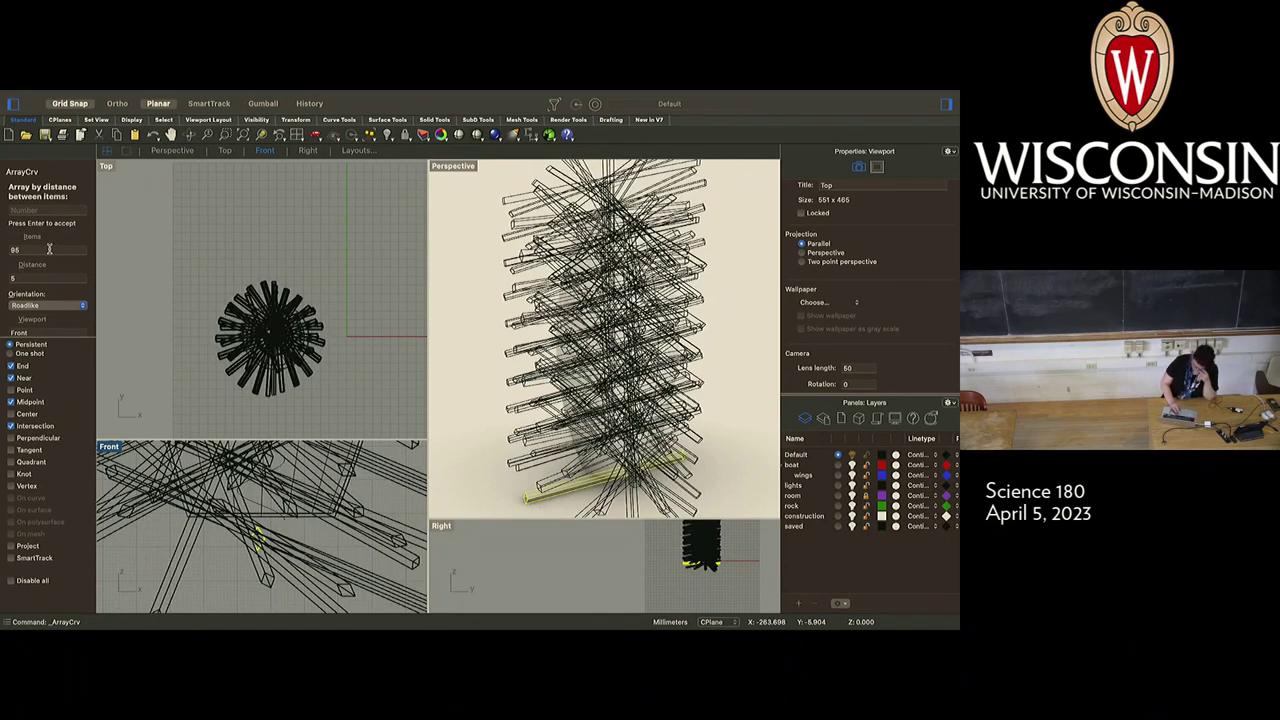
Try the No Rotation and Freeform orientations for the box array along the helix, returning to Roadlike
{"action": "left_click", "coordinate": [60, 306]}
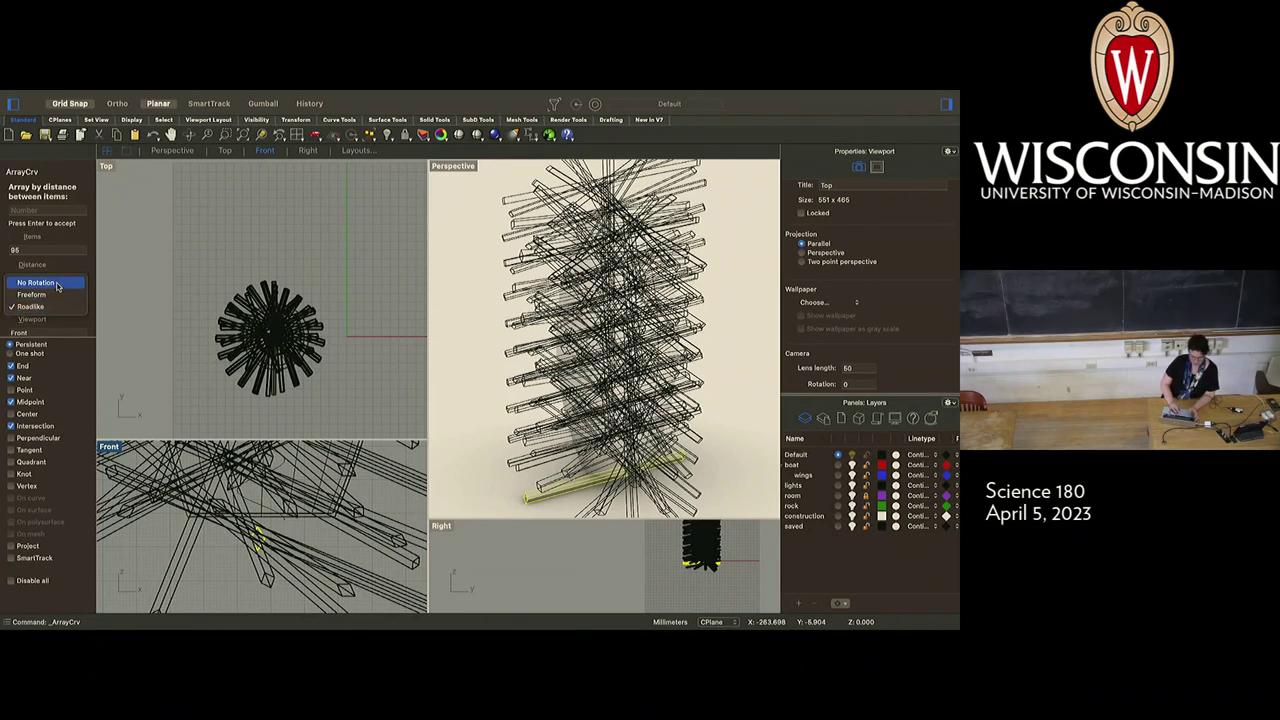
{"action": "left_click", "coordinate": [57, 283]}
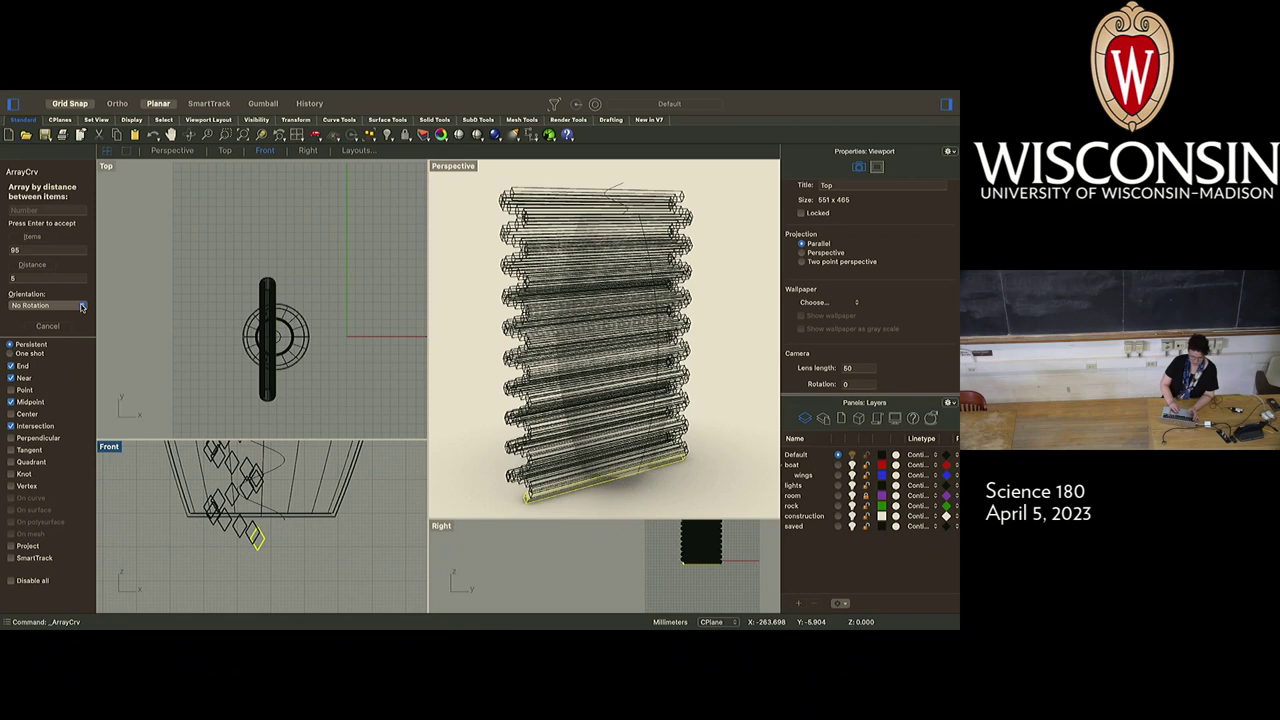
{"action": "left_click", "coordinate": [82, 307]}
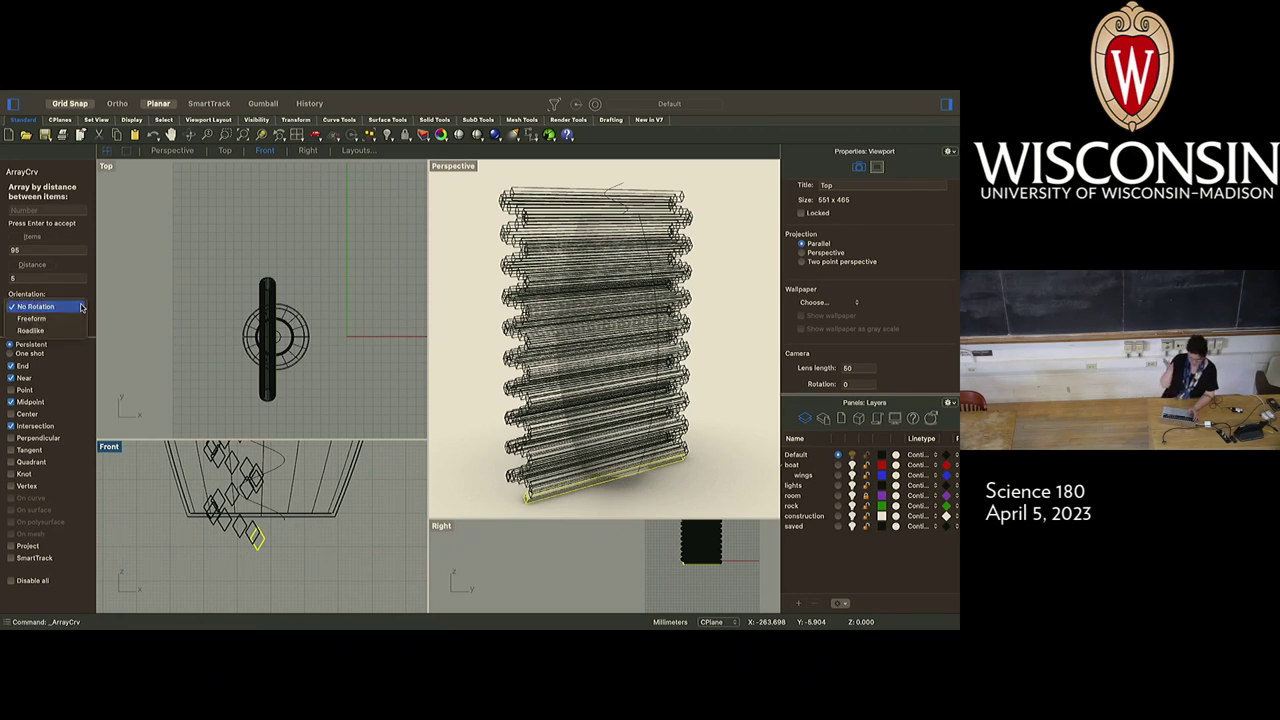
{"action": "left_click", "coordinate": [72, 318]}
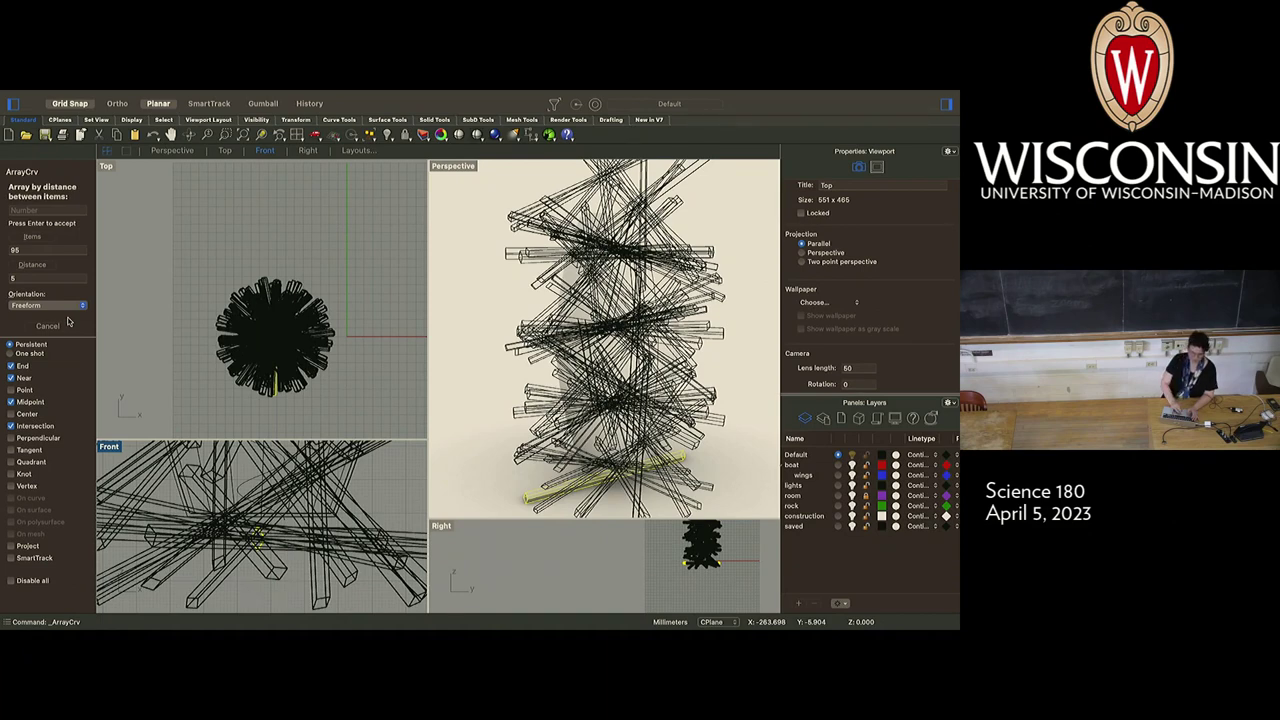
{"action": "left_click", "coordinate": [72, 306]}
{"action": "left_click", "coordinate": [71, 321]}
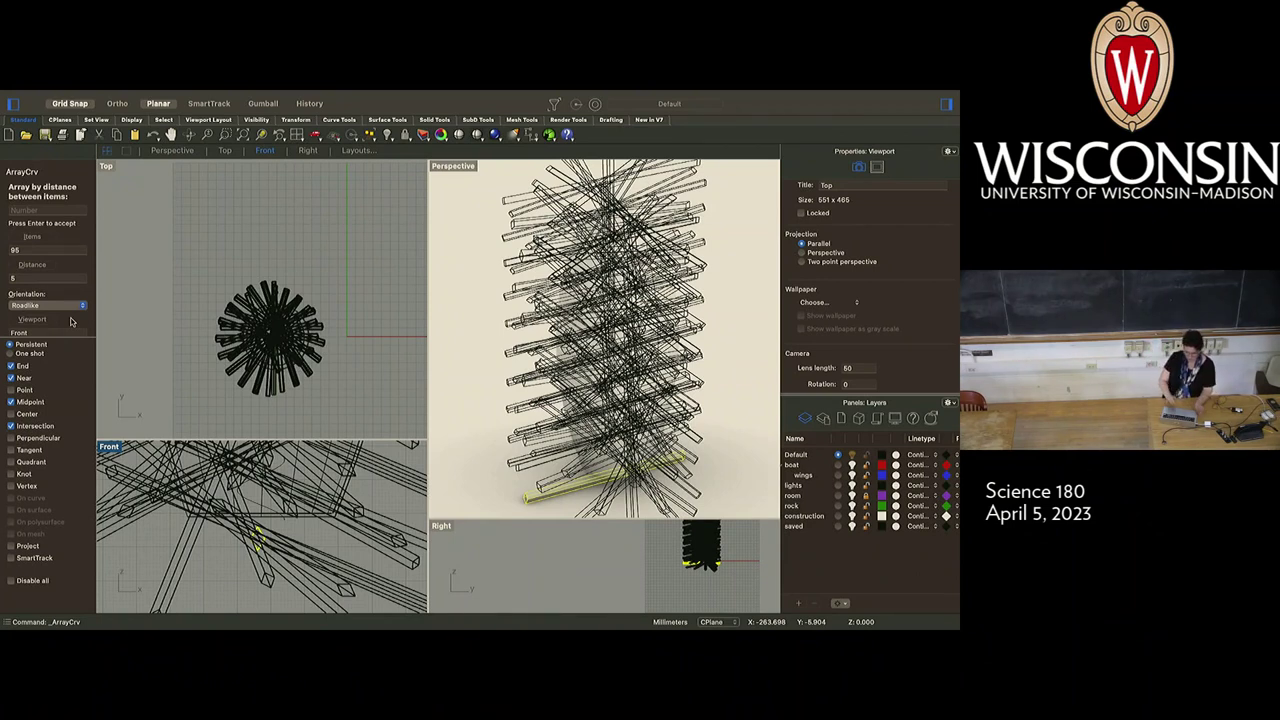
Try to set the viewport of the array's Roadlike orientation to top
{"action": "scroll", "coordinate": [70, 318], "scroll_direction": "down", "scroll_amount": 2}
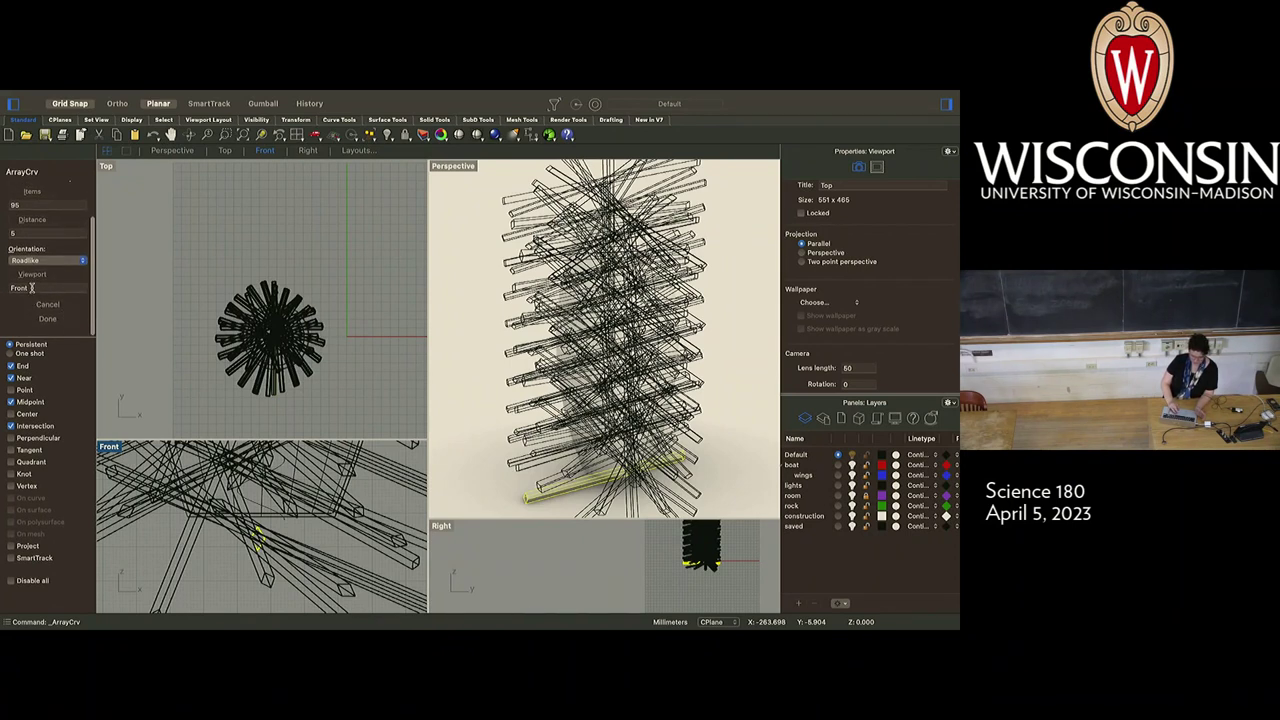
{"action": "left_click", "coordinate": [31, 288]}
{"action": "double_click", "coordinate": [31, 288]}
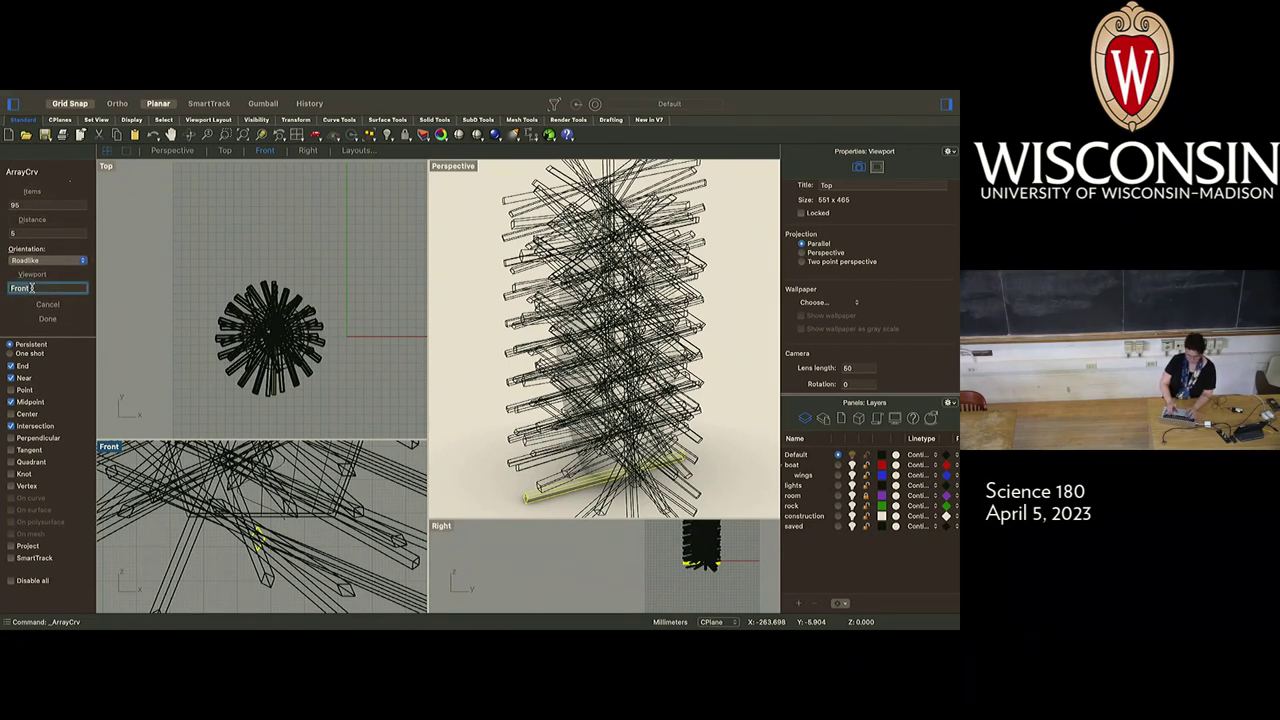
{"action": "type", "text": "top"}
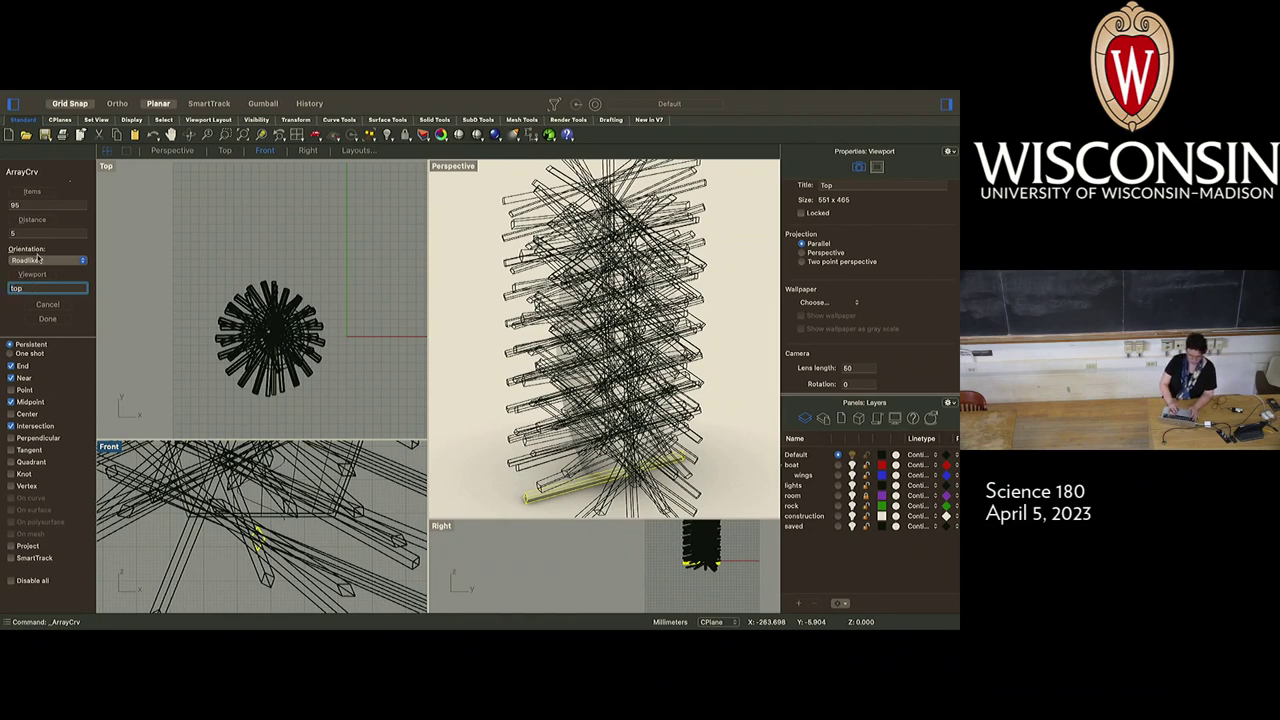
{"action": "left_click", "coordinate": [39, 232]}
{"action": "key", "text": "Escape"}
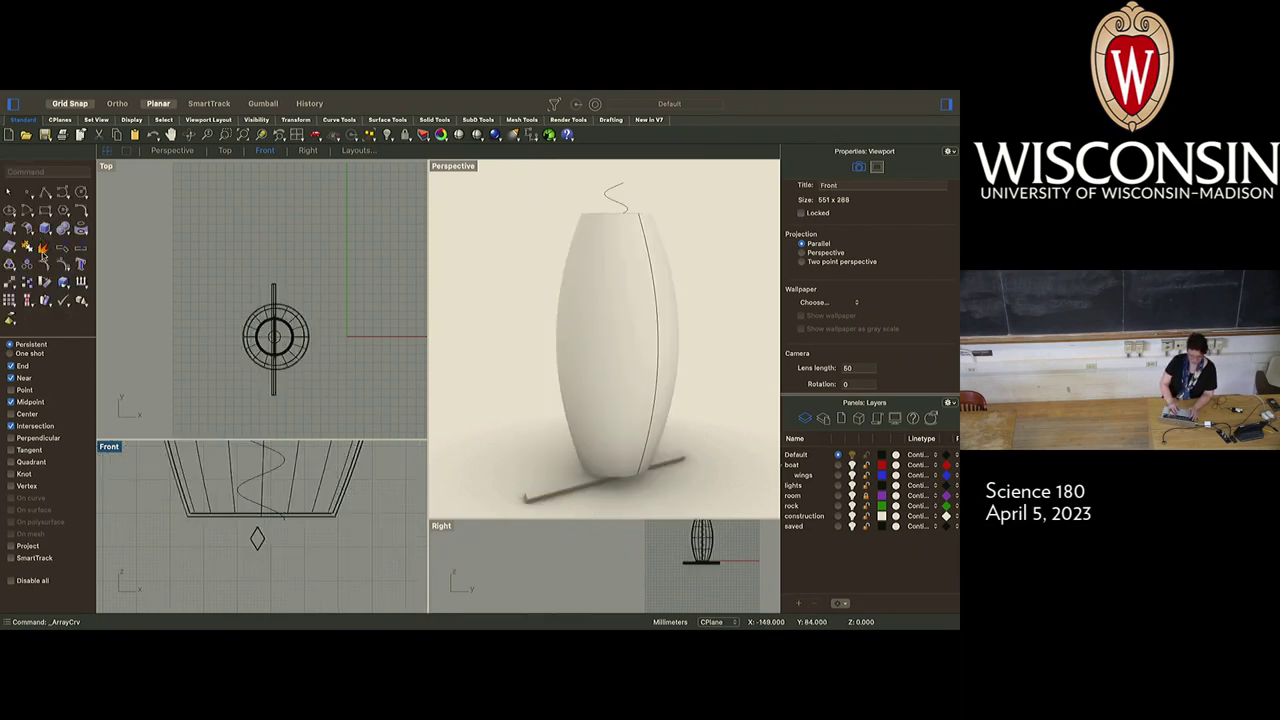
Restart the array along a curve, choosing only the diamond-shaped box as the object and the helix as its path
{"action": "right_click", "coordinate": [208, 366]}
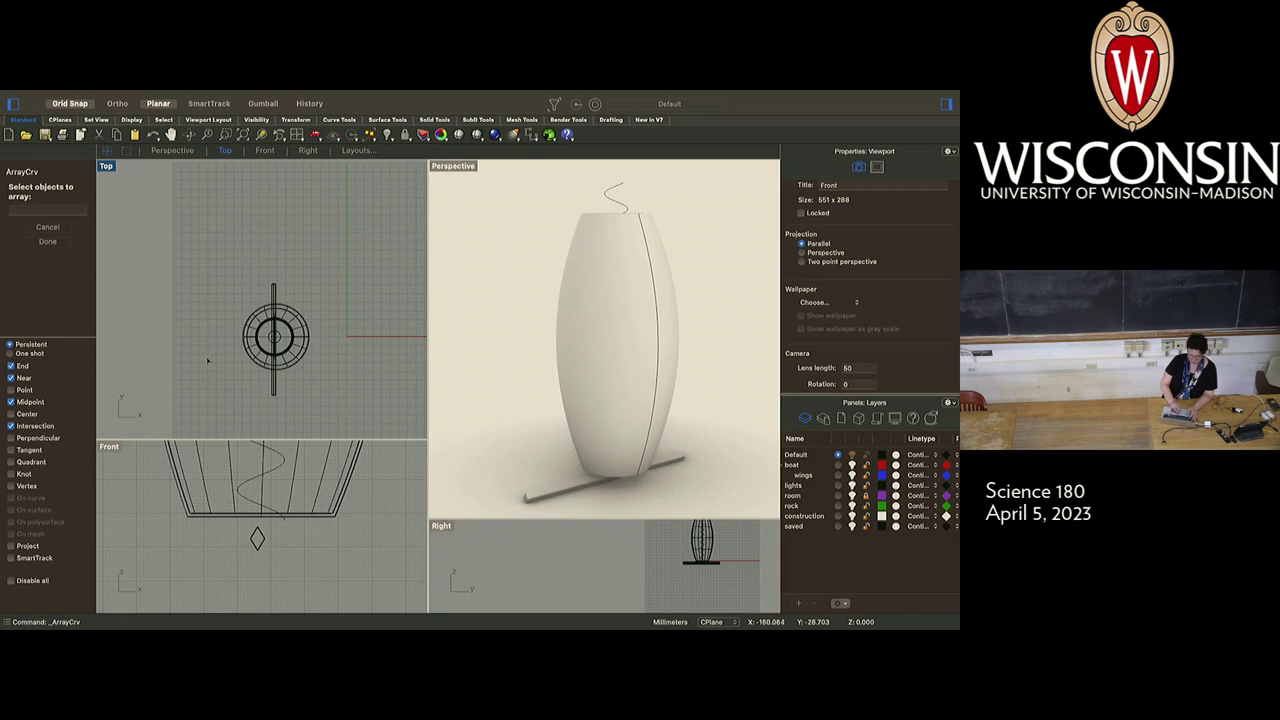
{"action": "key", "text": "Escape"}
{"action": "mouse_move", "coordinate": [513, 93]}
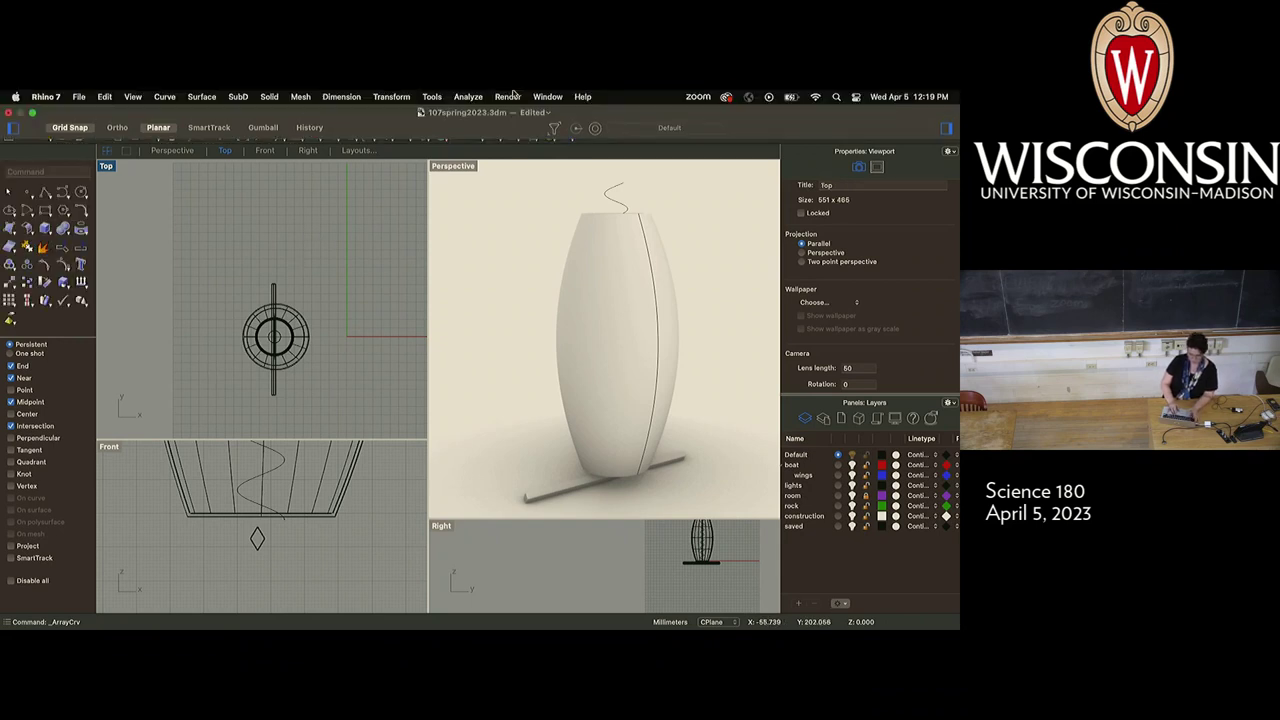
{"action": "left_click", "coordinate": [394, 97]}
{"action": "mouse_move", "coordinate": [422, 432]}
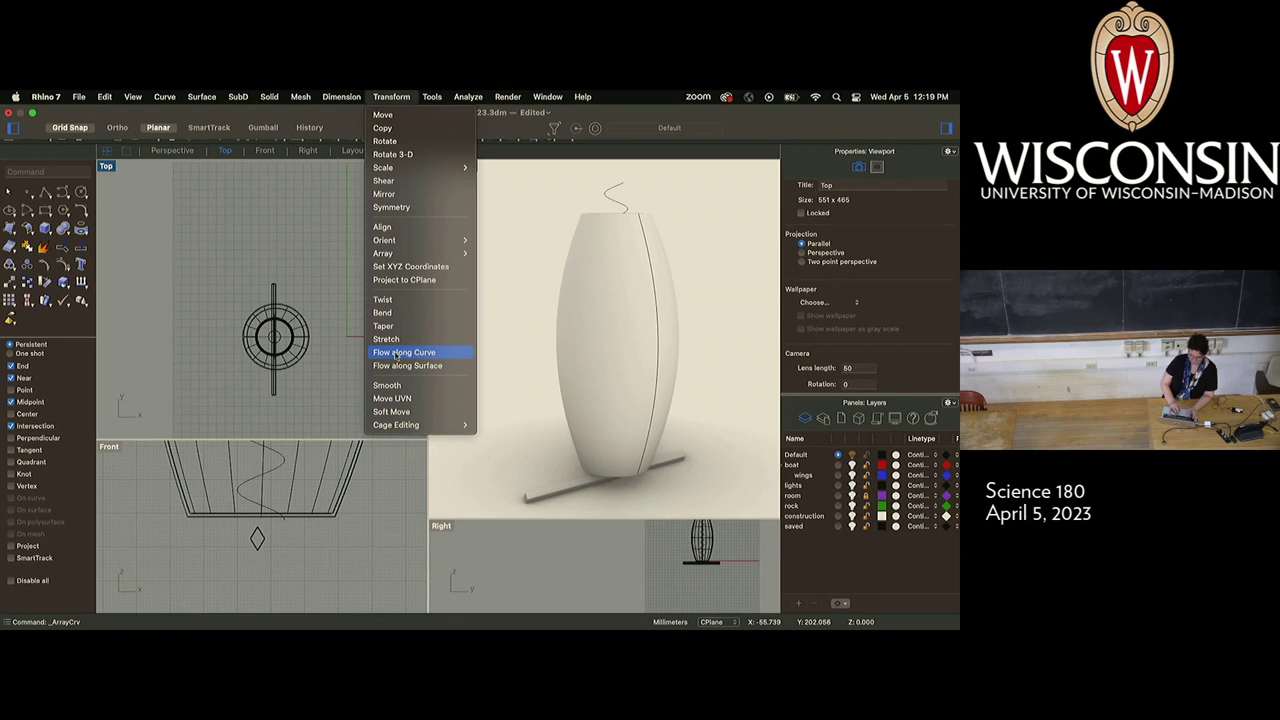
{"action": "mouse_move", "coordinate": [451, 250]}
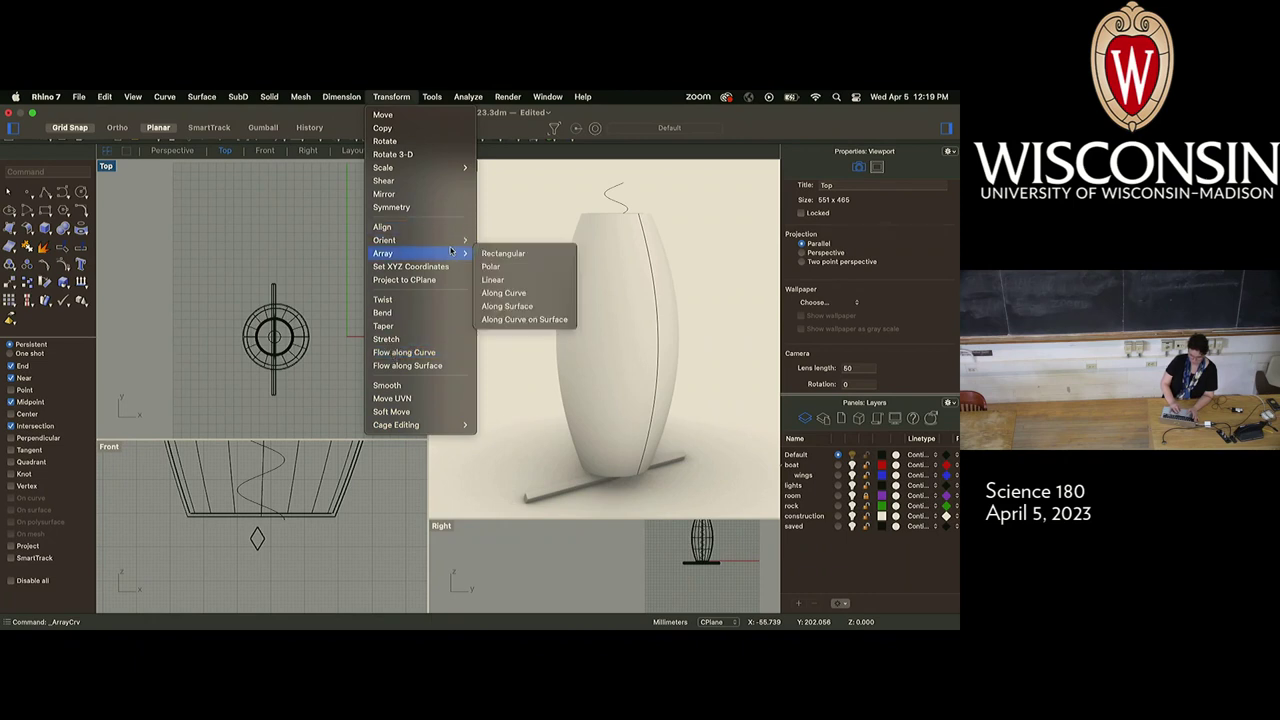
{"action": "left_click", "coordinate": [505, 293]}
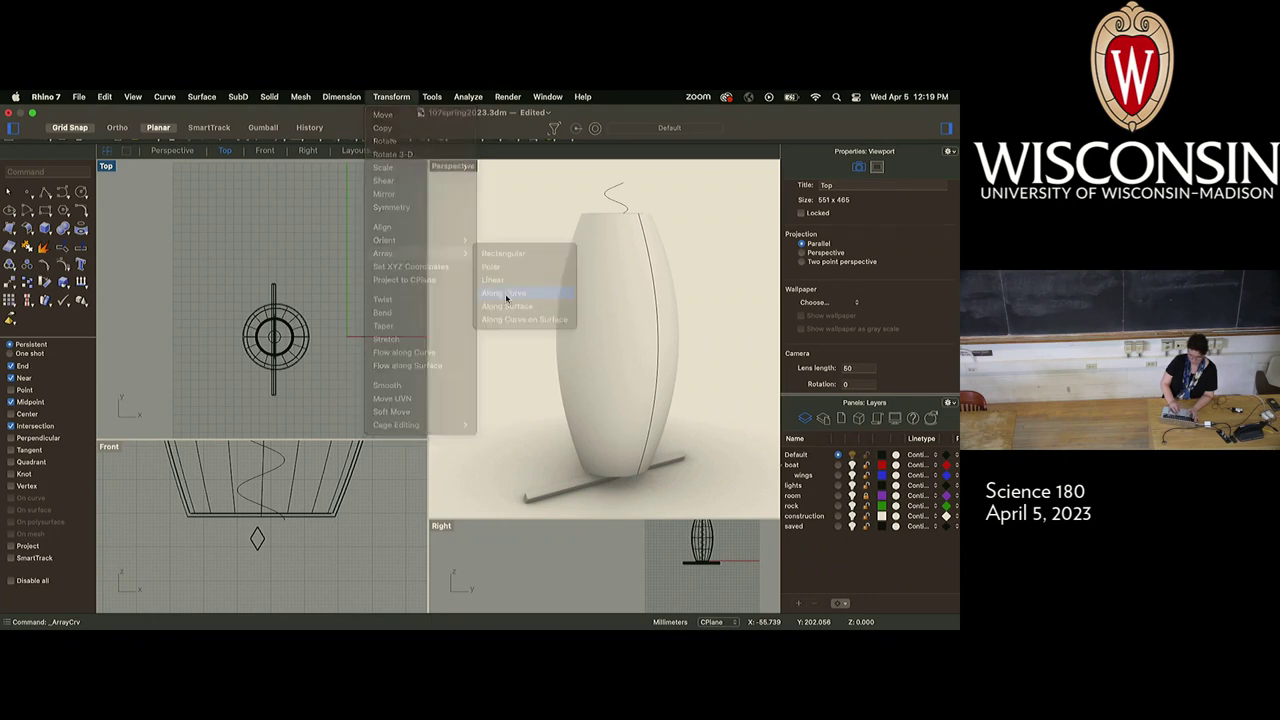
{"action": "left_click", "coordinate": [273, 385]}
{"action": "left_click", "coordinate": [276, 470]}
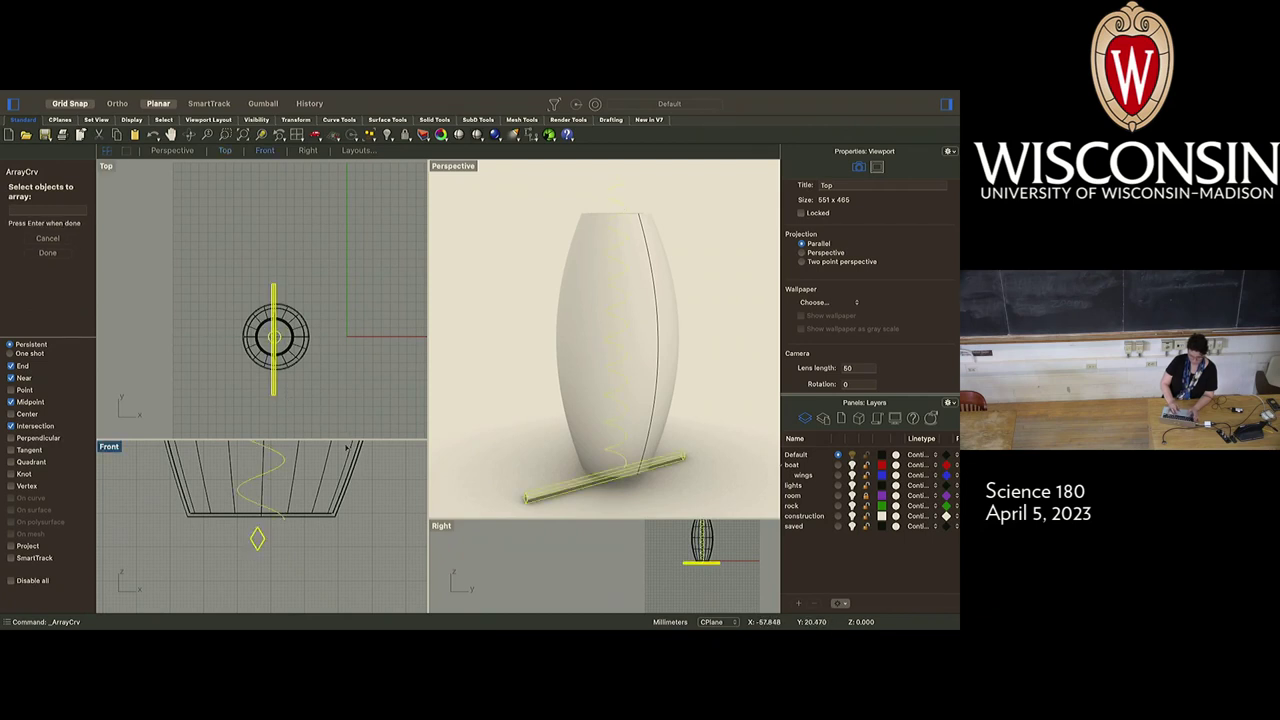
{"action": "left_click", "coordinate": [372, 371]}
{"action": "left_click", "coordinate": [372, 370]}
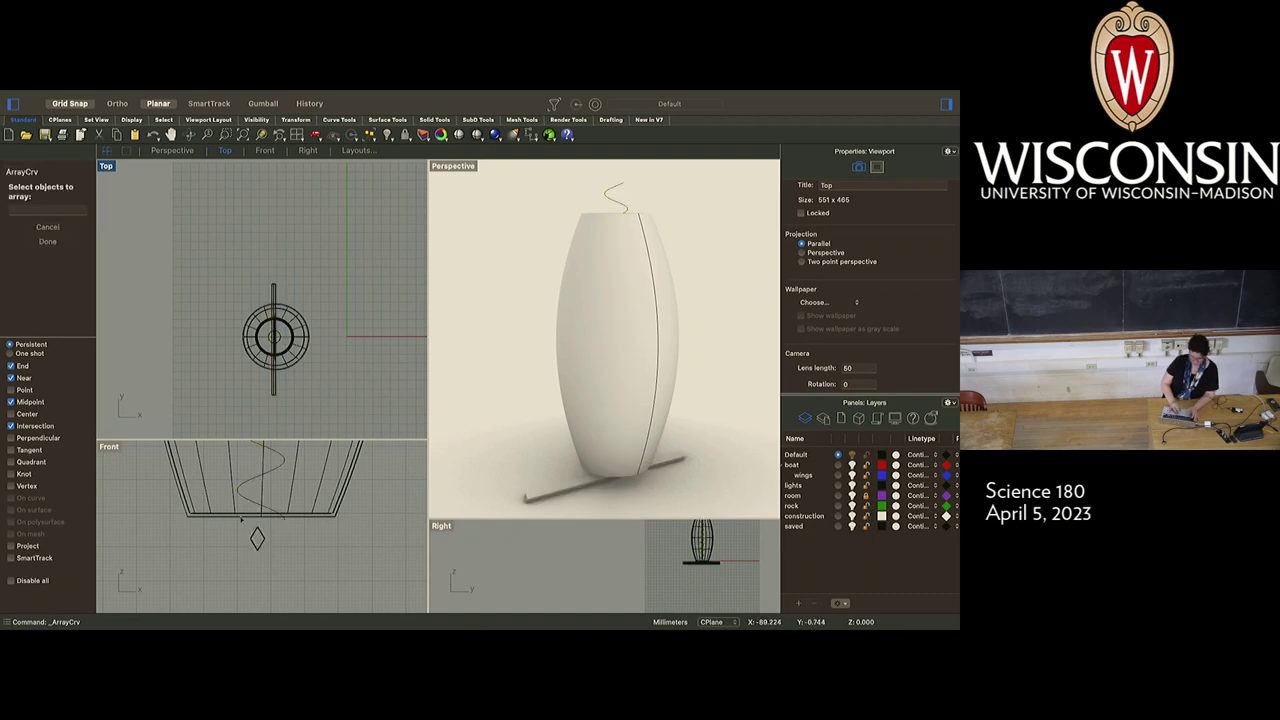
{"action": "left_click", "coordinate": [258, 540]}
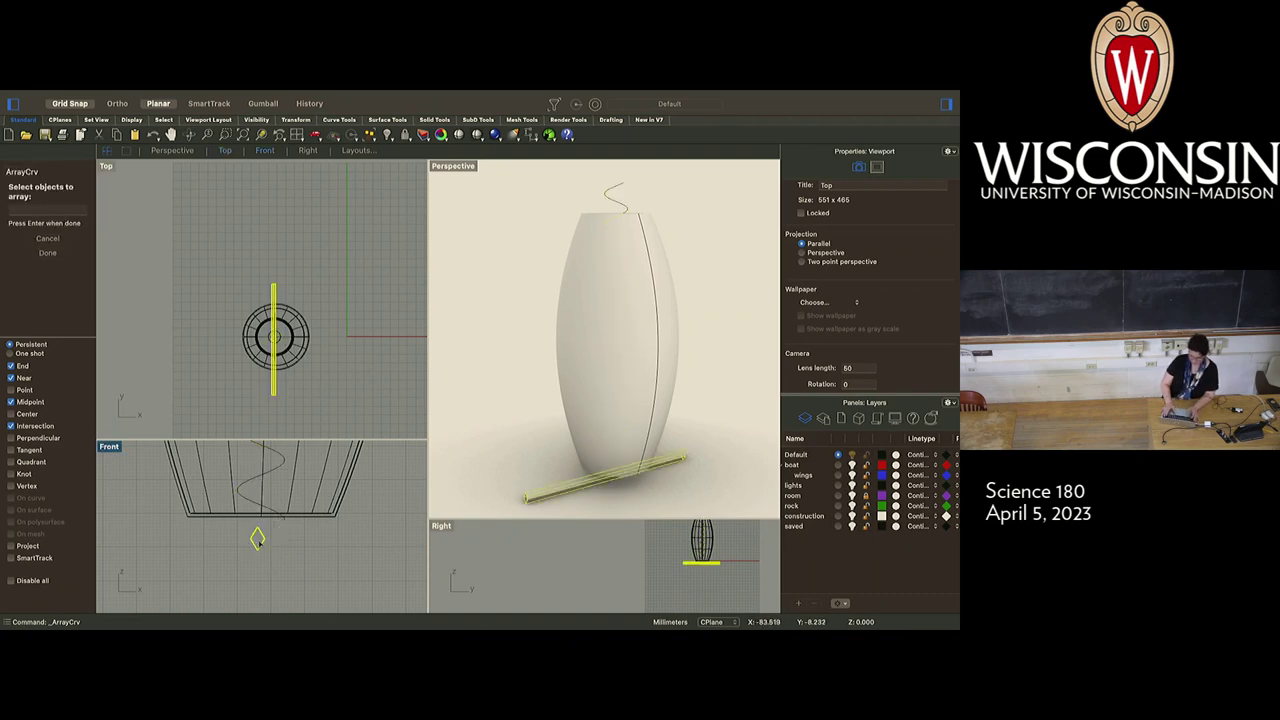
{"action": "key", "text": "Return"}
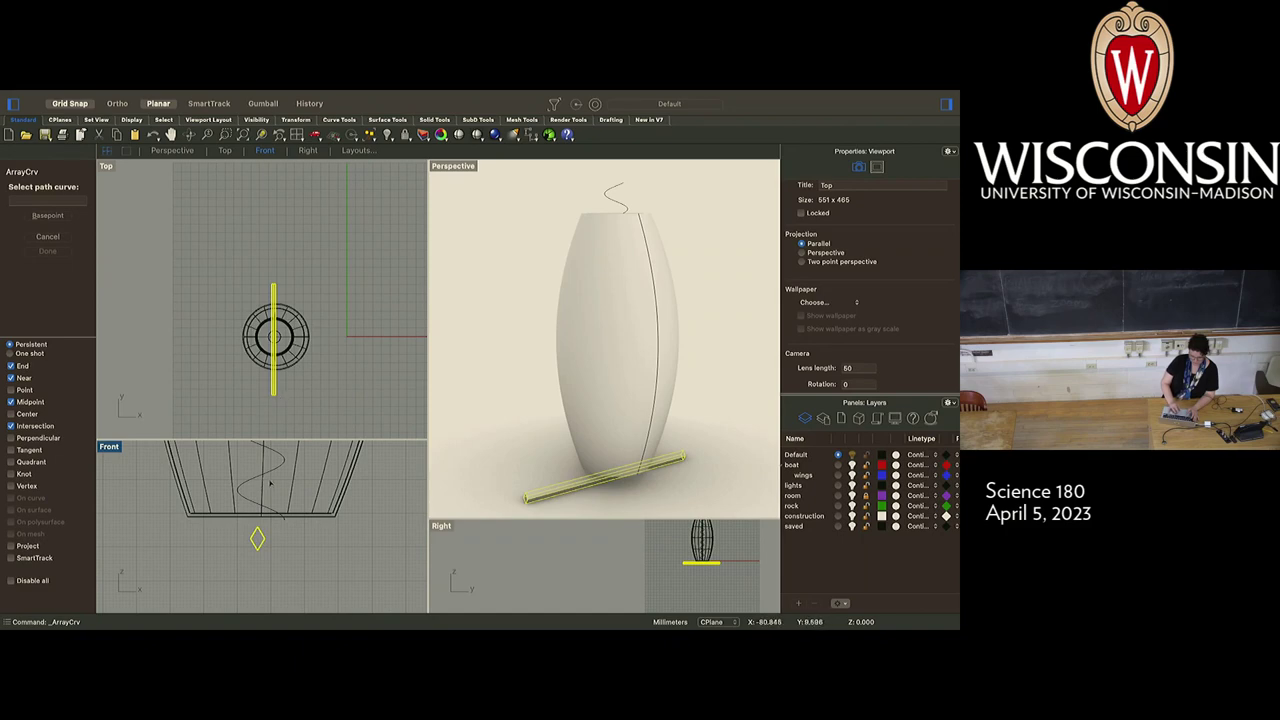
{"action": "left_click", "coordinate": [269, 483]}
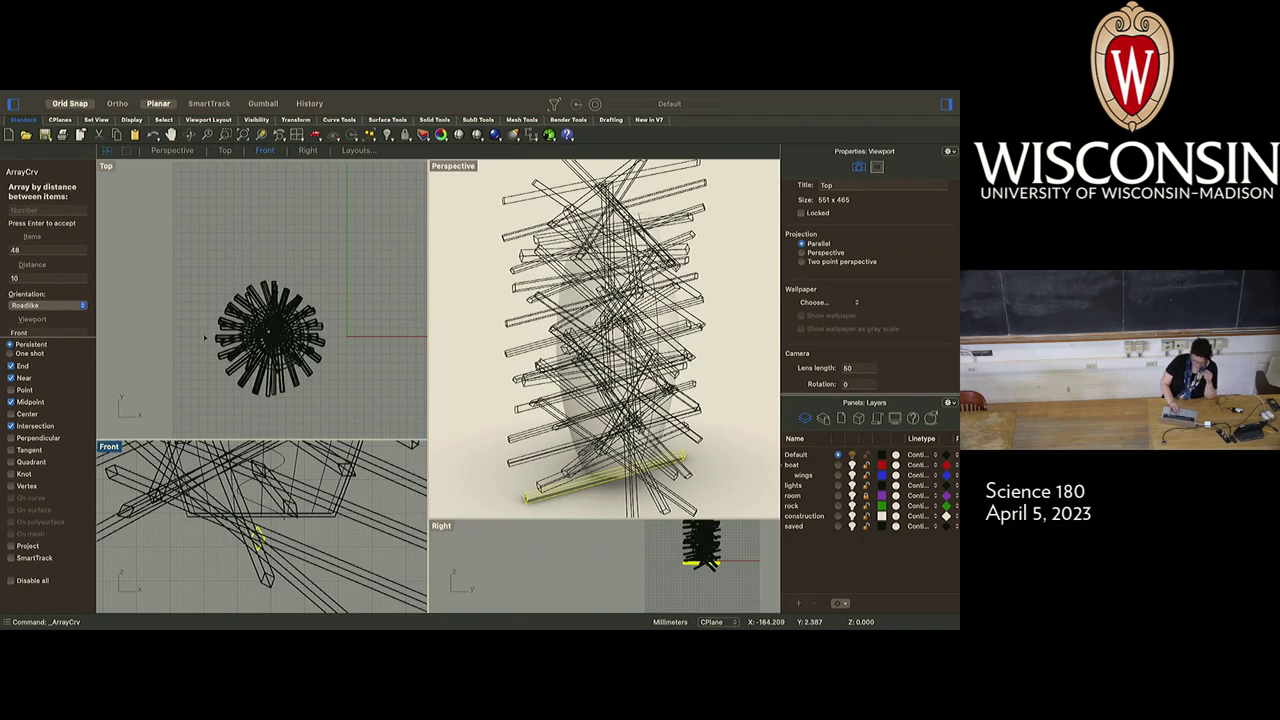
Set the distance between items to 5 mm with Roadlike orientation and create the array of boxes along the helix
{"action": "scroll", "coordinate": [12, 284], "scroll_direction": "down", "scroll_amount": 2}
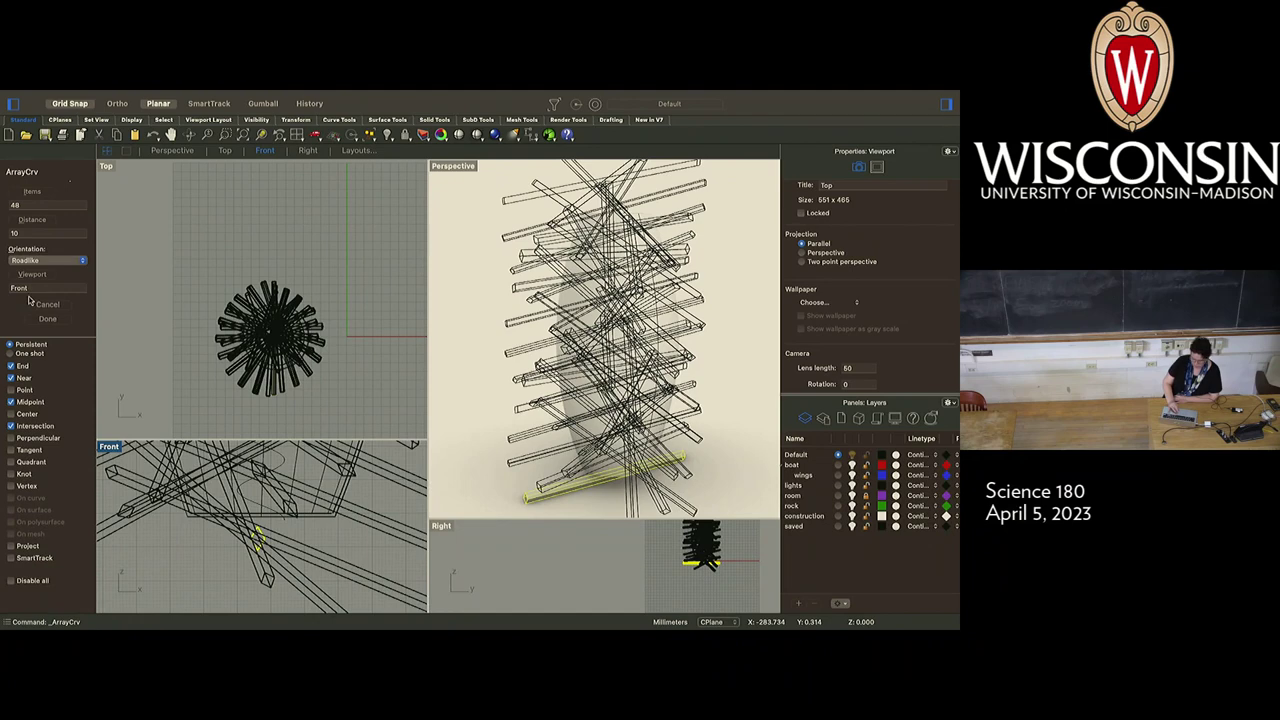
{"action": "left_click", "coordinate": [14, 233]}
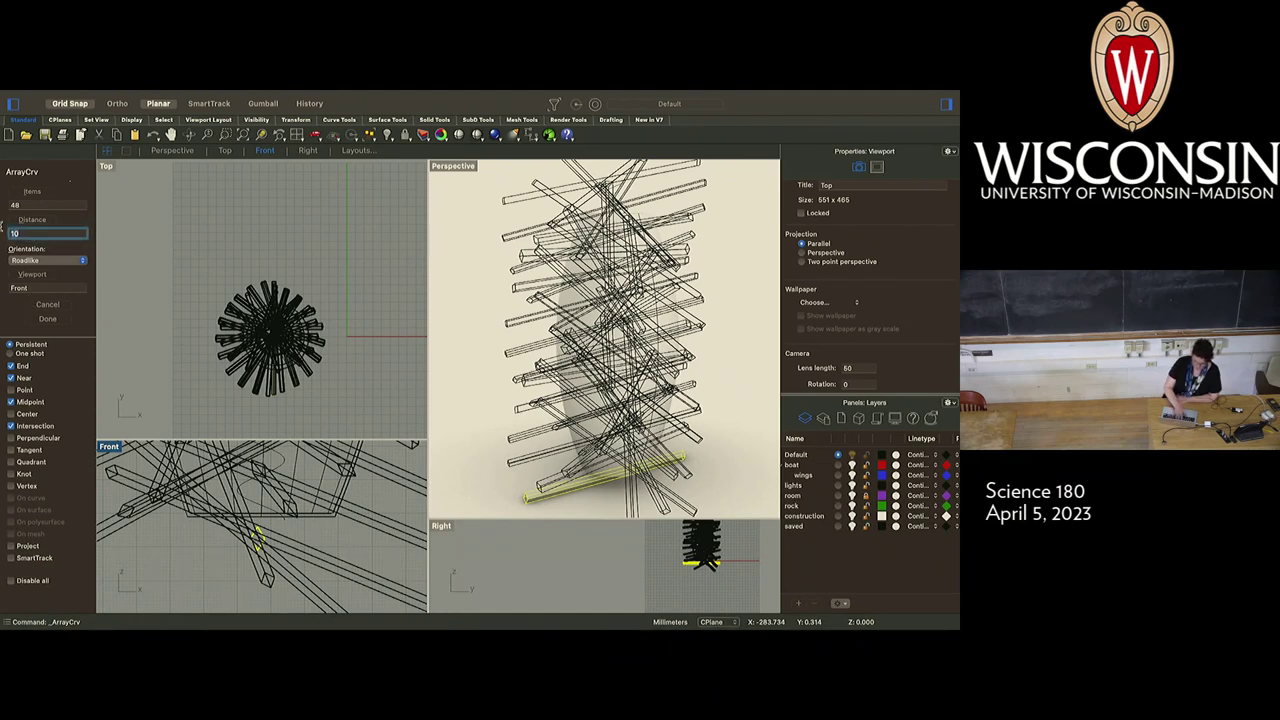
{"action": "key", "text": "BackSpace"}
{"action": "key", "text": "BackSpace"}
{"action": "type", "text": "5"}
{"action": "left_click", "coordinate": [27, 206]}
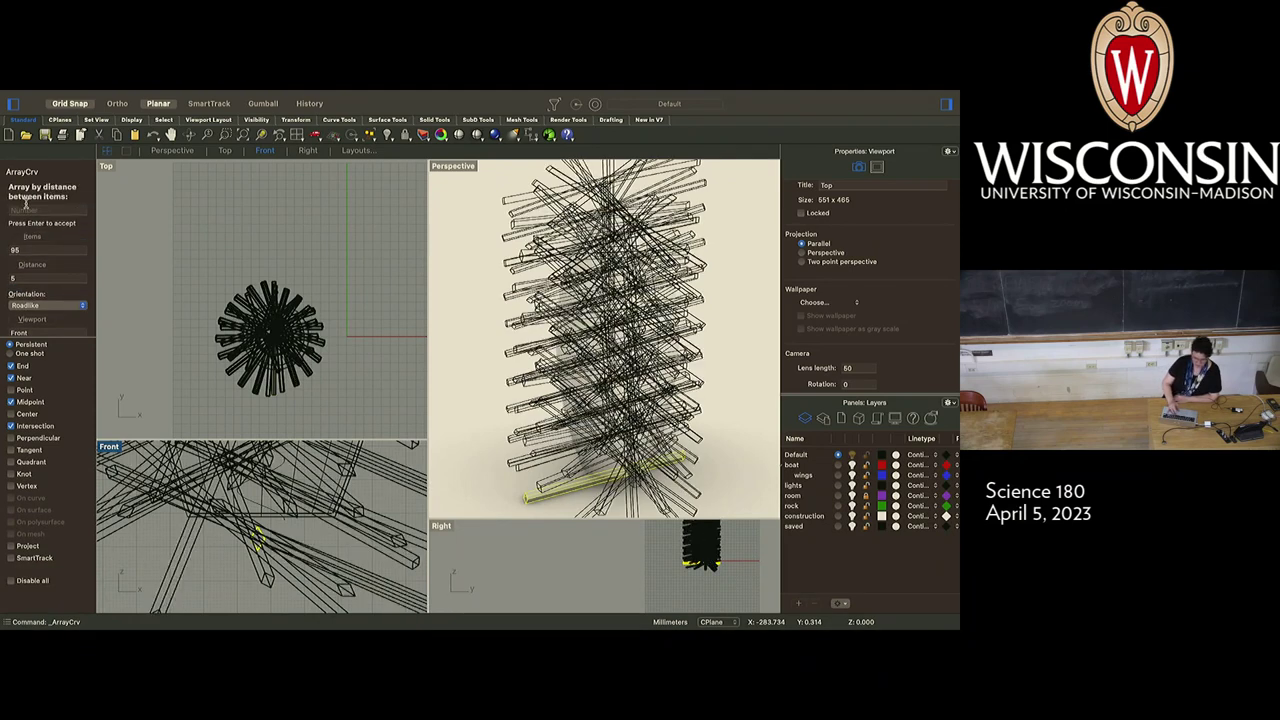
{"action": "key", "text": "Return"}
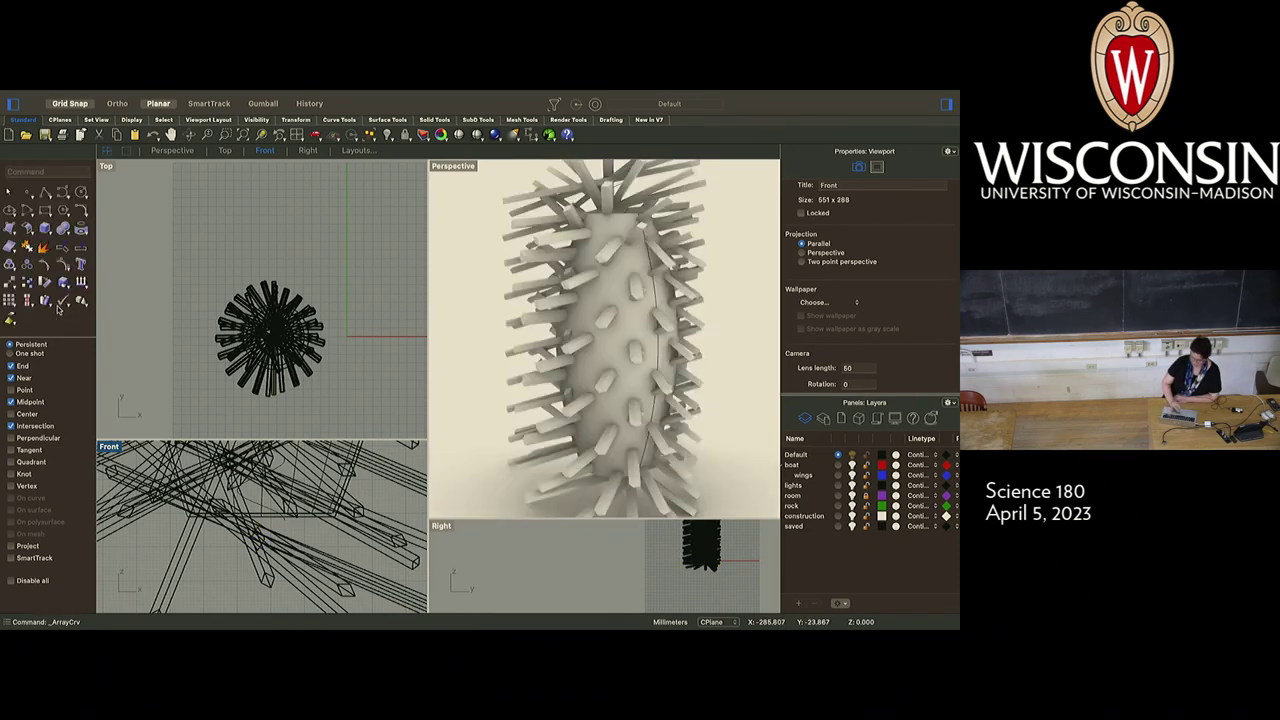
Create a new layer named lamp and move the vase's solid polysurface onto it
{"action": "left_click", "coordinate": [731, 250]}
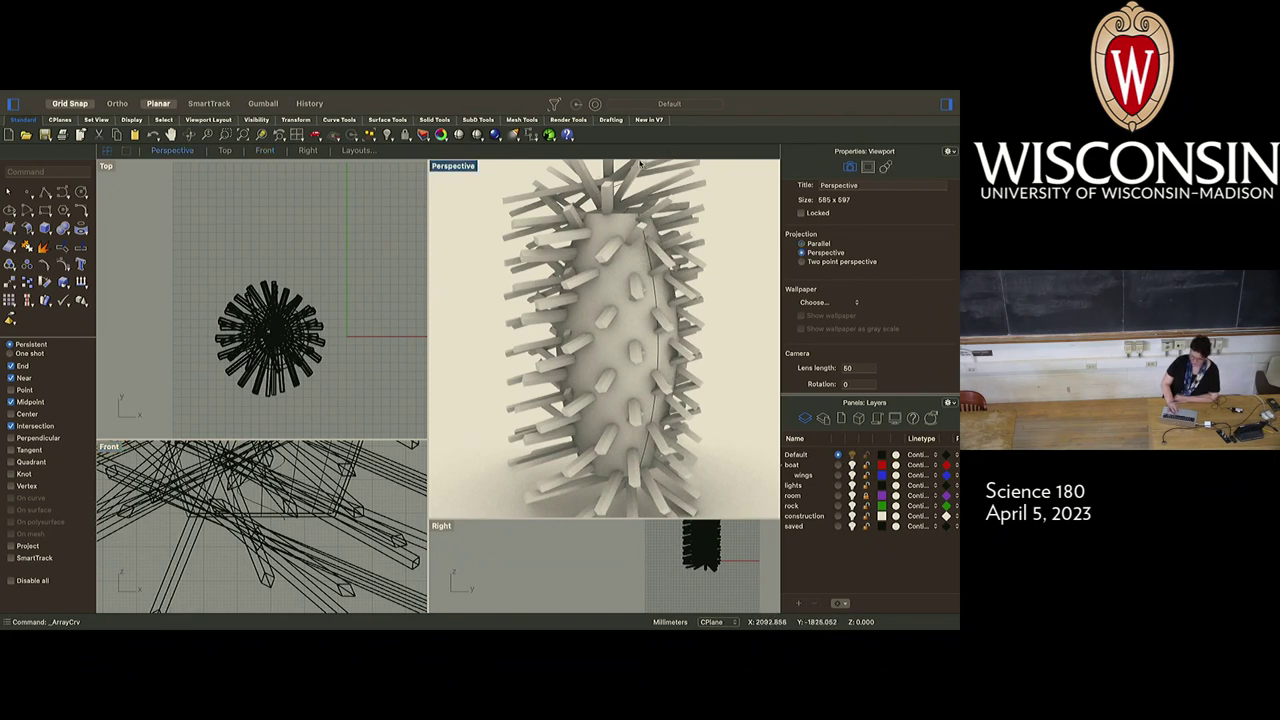
{"action": "scroll", "coordinate": [637, 318], "scroll_direction": "right", "scroll_amount": 10}
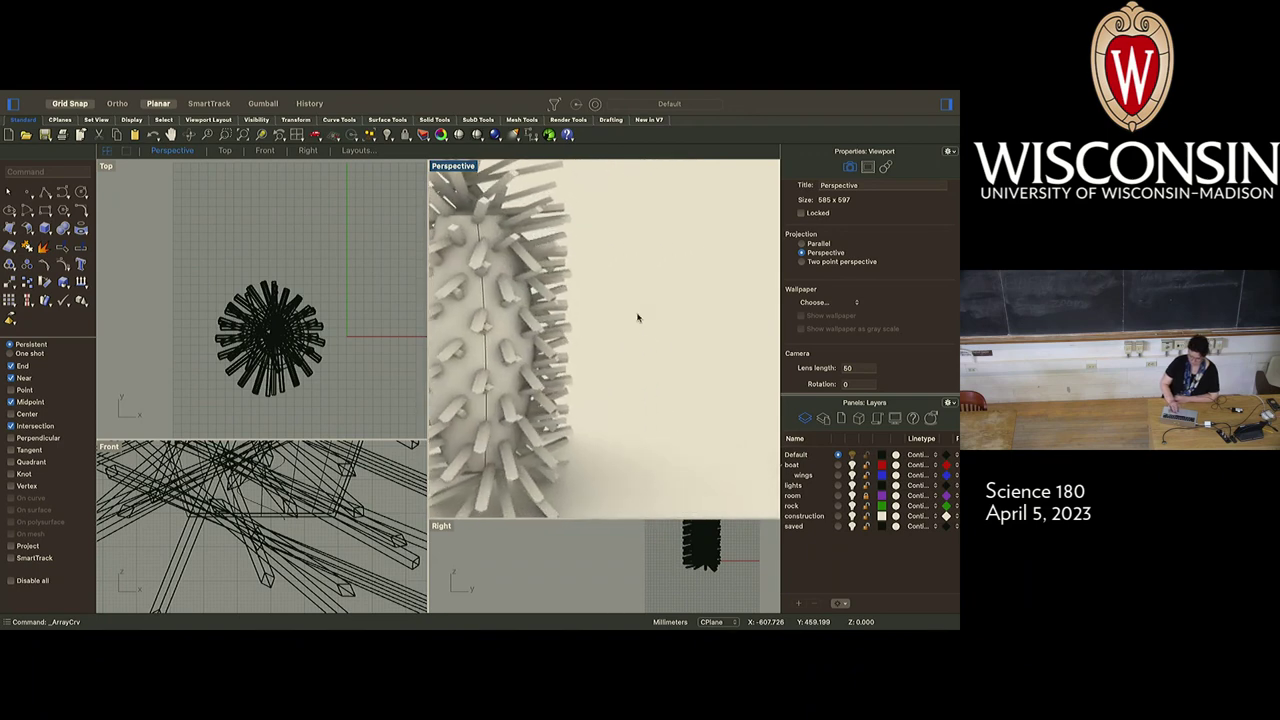
{"action": "scroll", "coordinate": [637, 318], "scroll_direction": "left", "scroll_amount": 10}
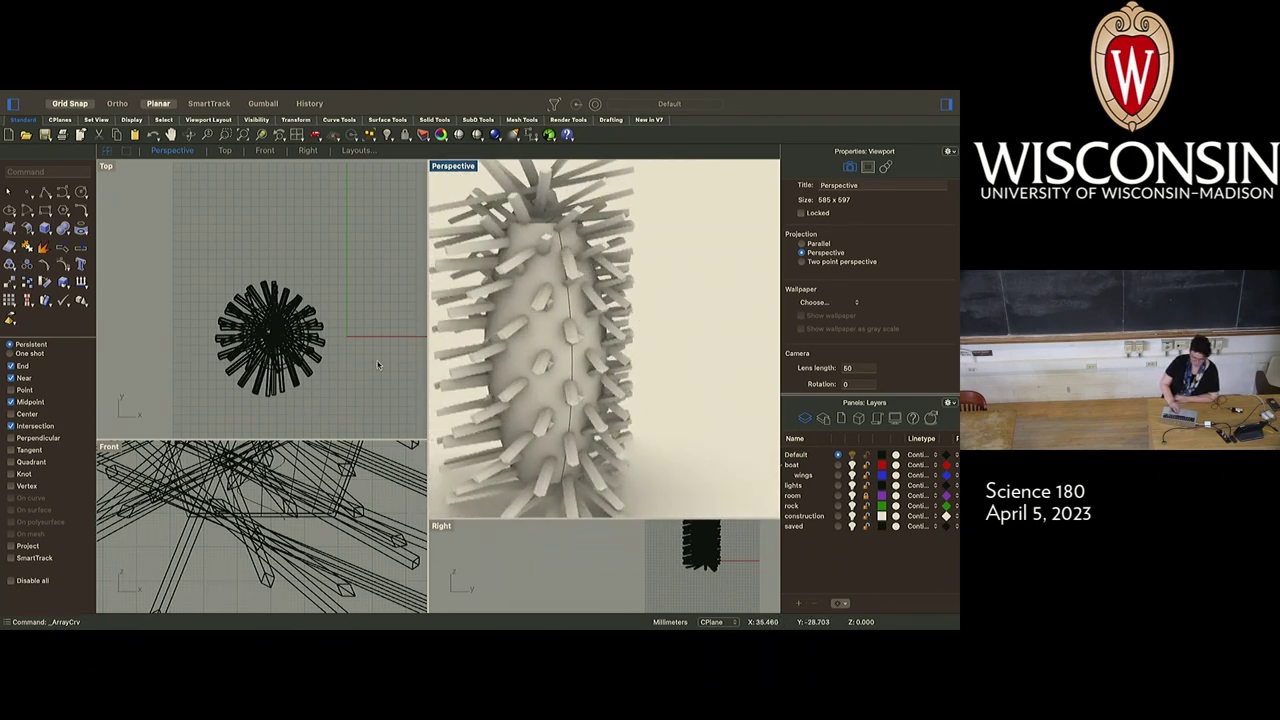
{"action": "scroll", "coordinate": [265, 310], "scroll_direction": "down", "scroll_amount": 5}
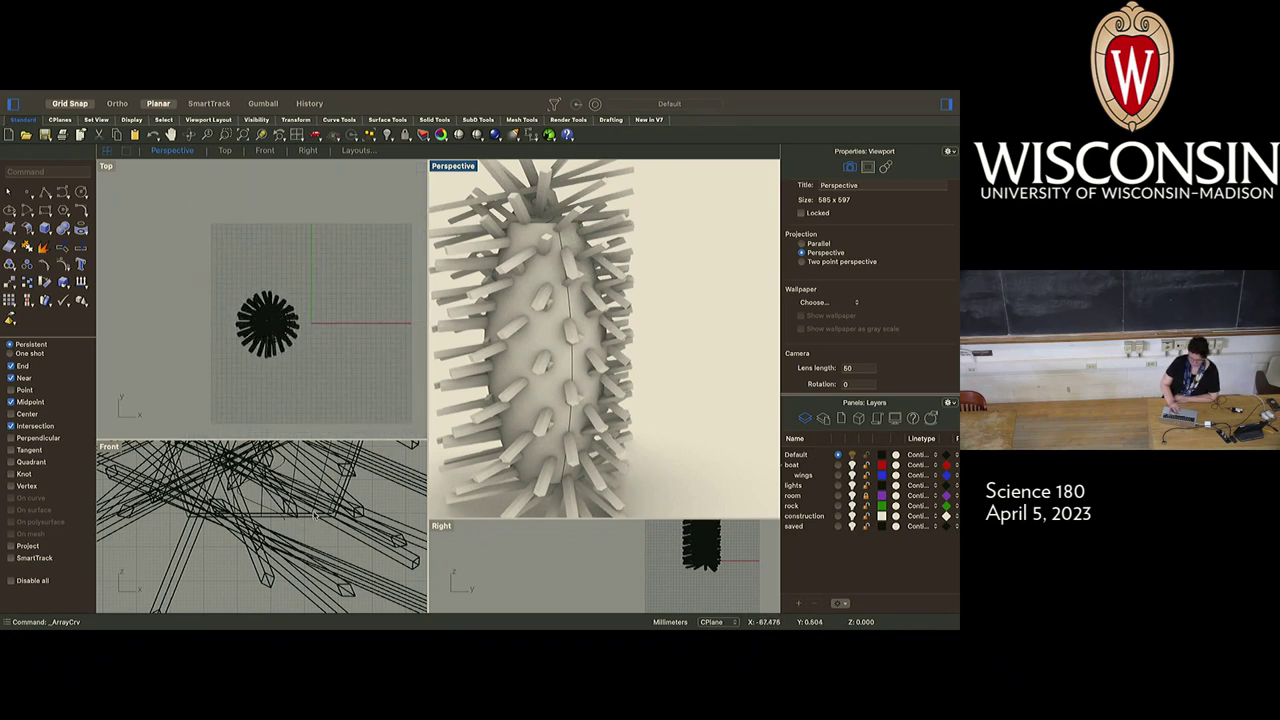
{"action": "left_click", "coordinate": [349, 489]}
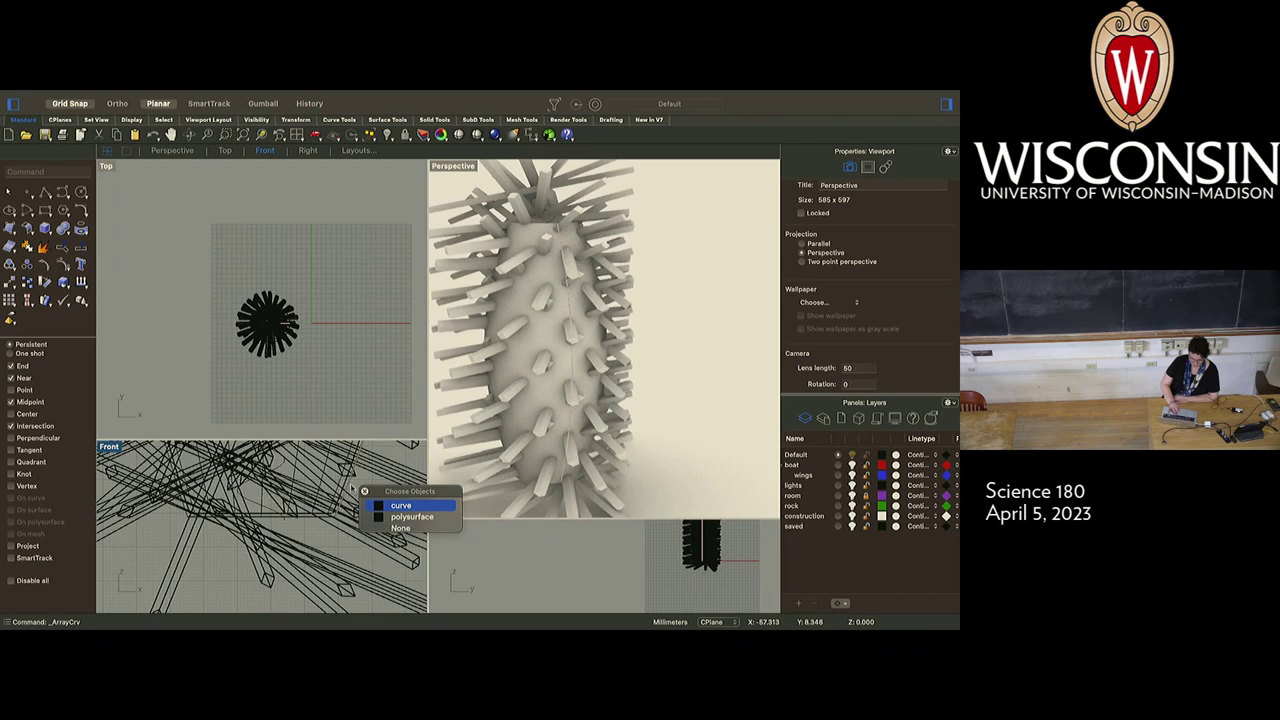
{"action": "left_click", "coordinate": [410, 516]}
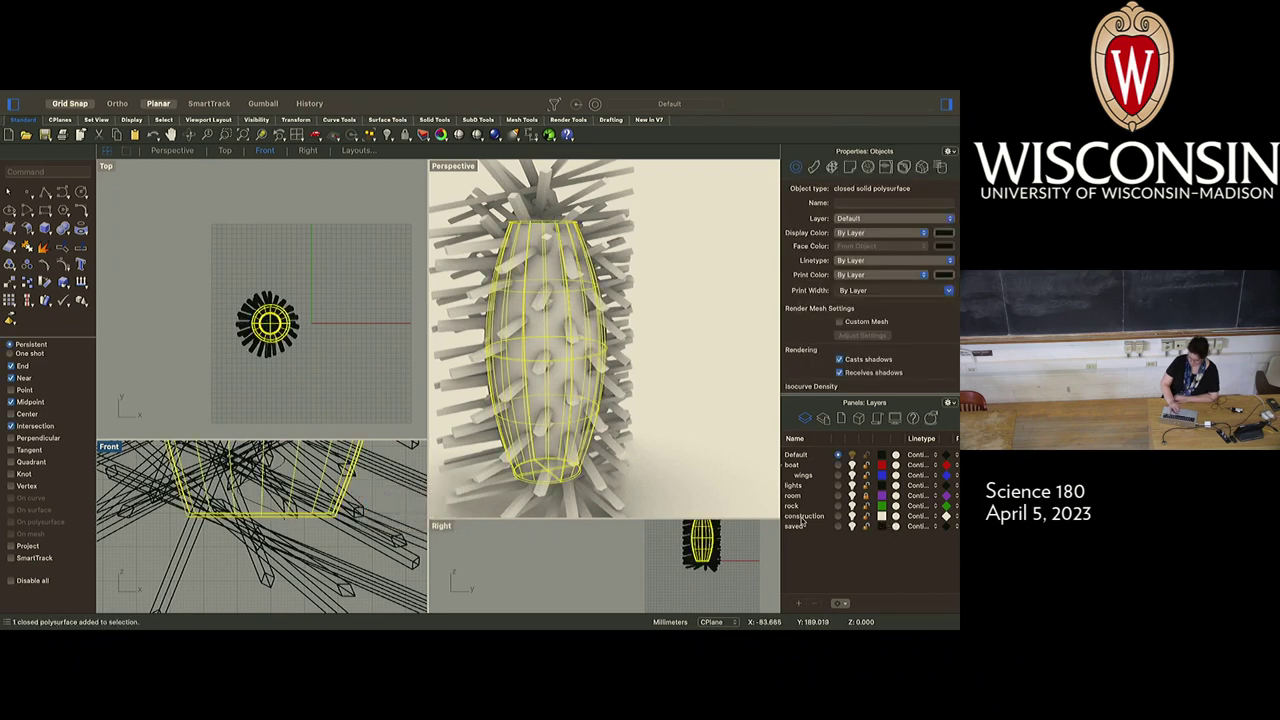
{"action": "left_click", "coordinate": [800, 604]}
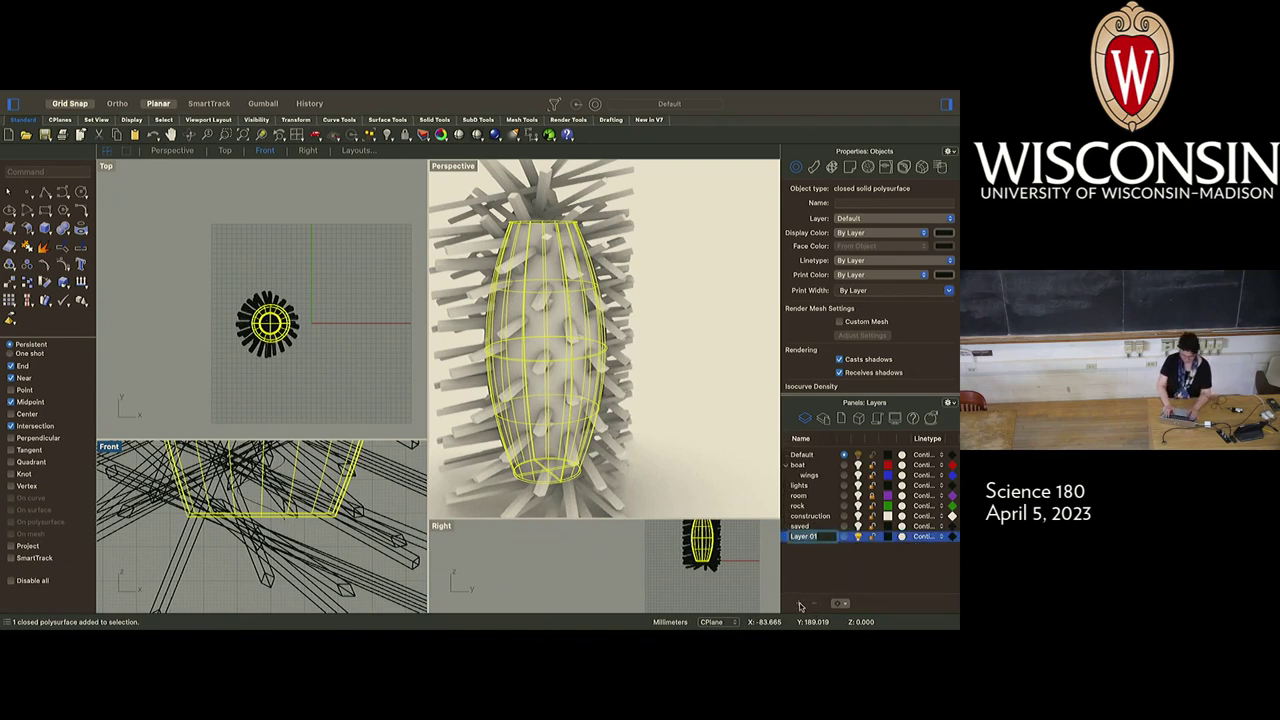
{"action": "type", "text": "r"}
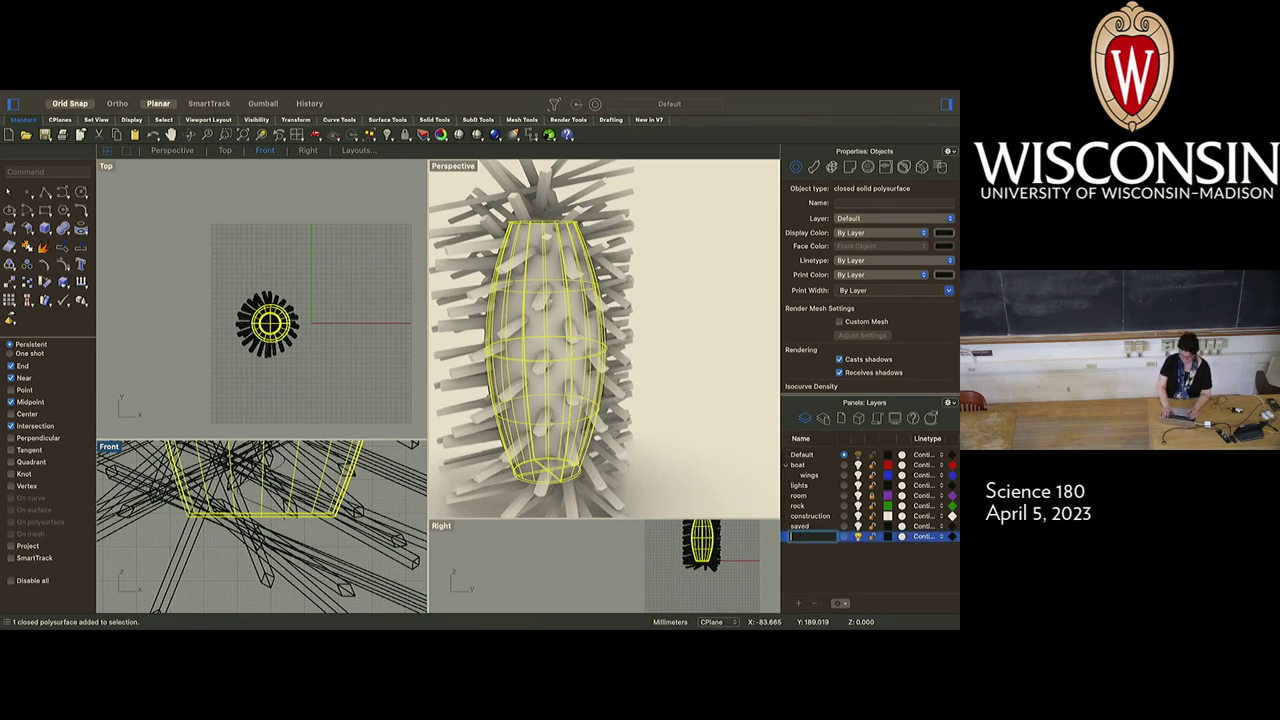
{"action": "type", "text": "amp"}
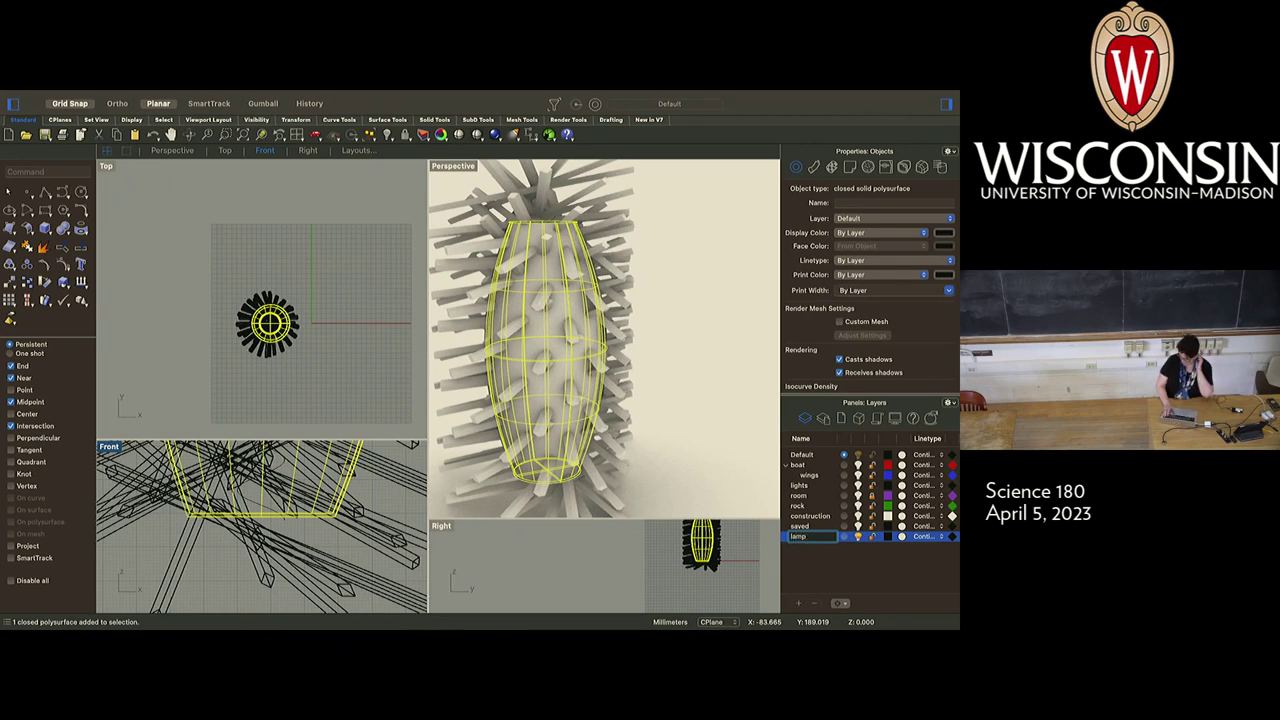
{"action": "key", "text": "Return"}
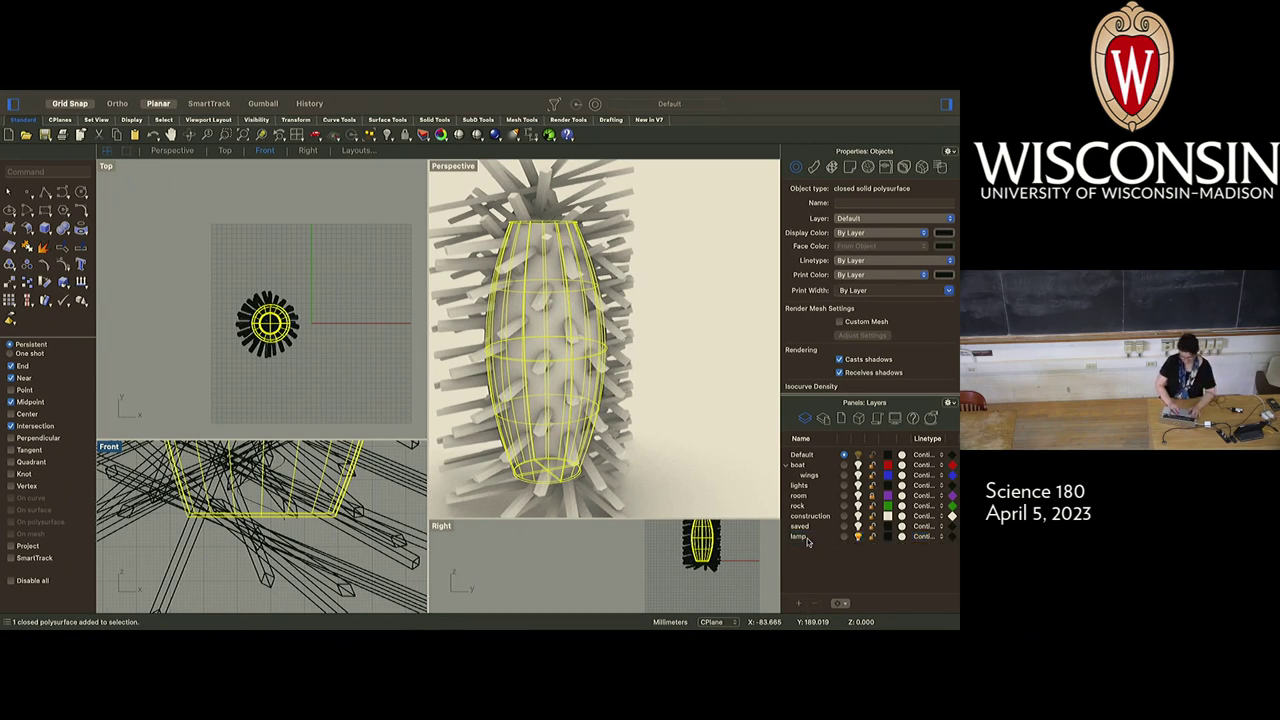
{"action": "right_click", "coordinate": [808, 540]}
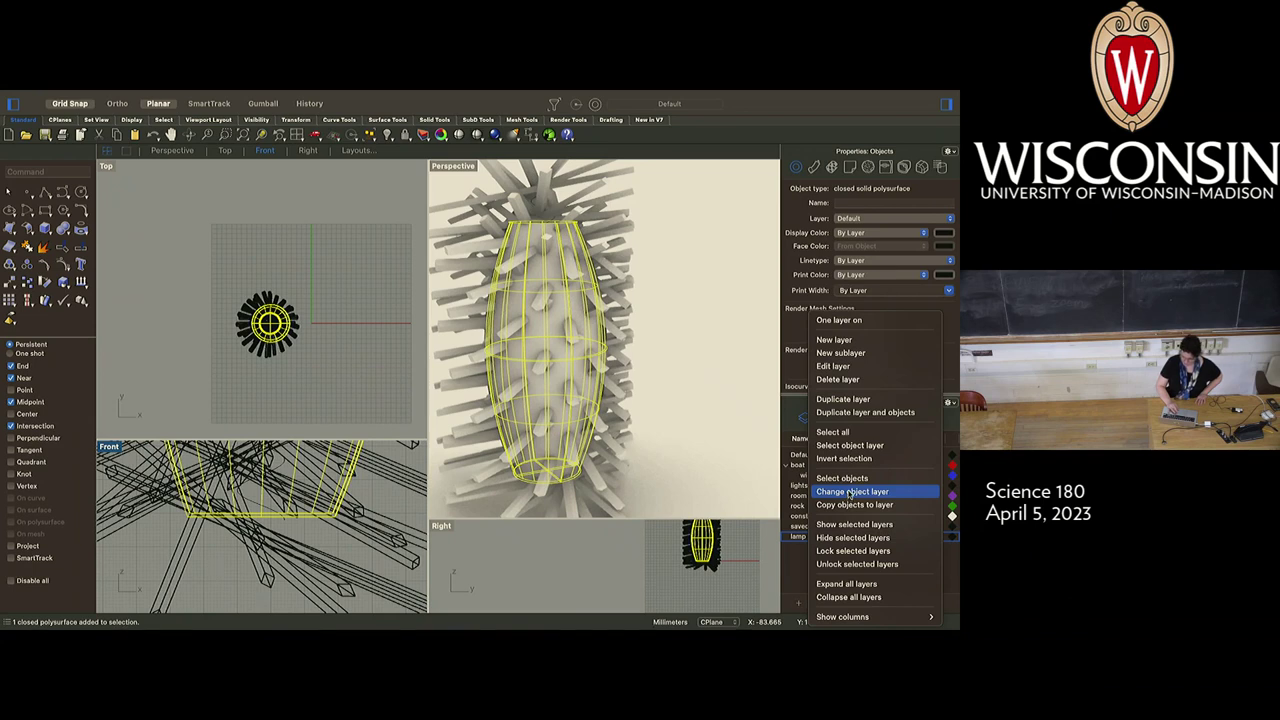
{"action": "left_click", "coordinate": [850, 492]}
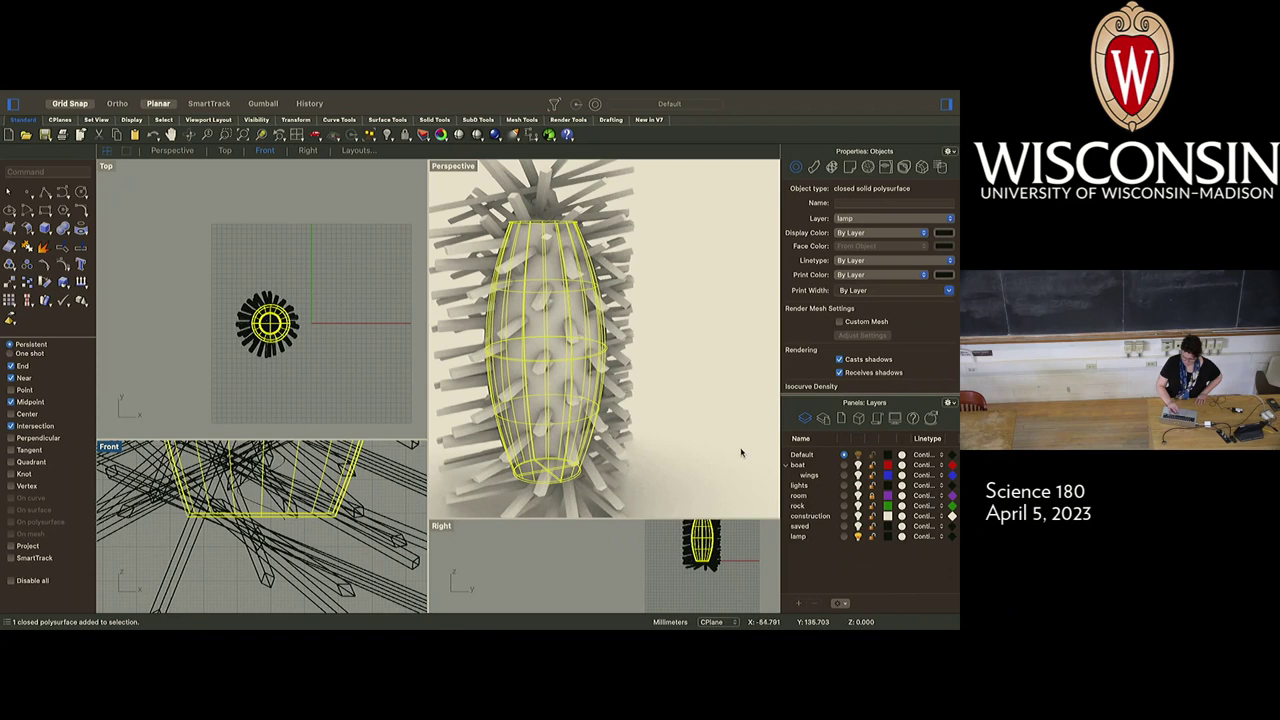
Hide the lamp layer and move the vase's base circle and profile curve to the construction layer
{"action": "left_click", "coordinate": [857, 537]}
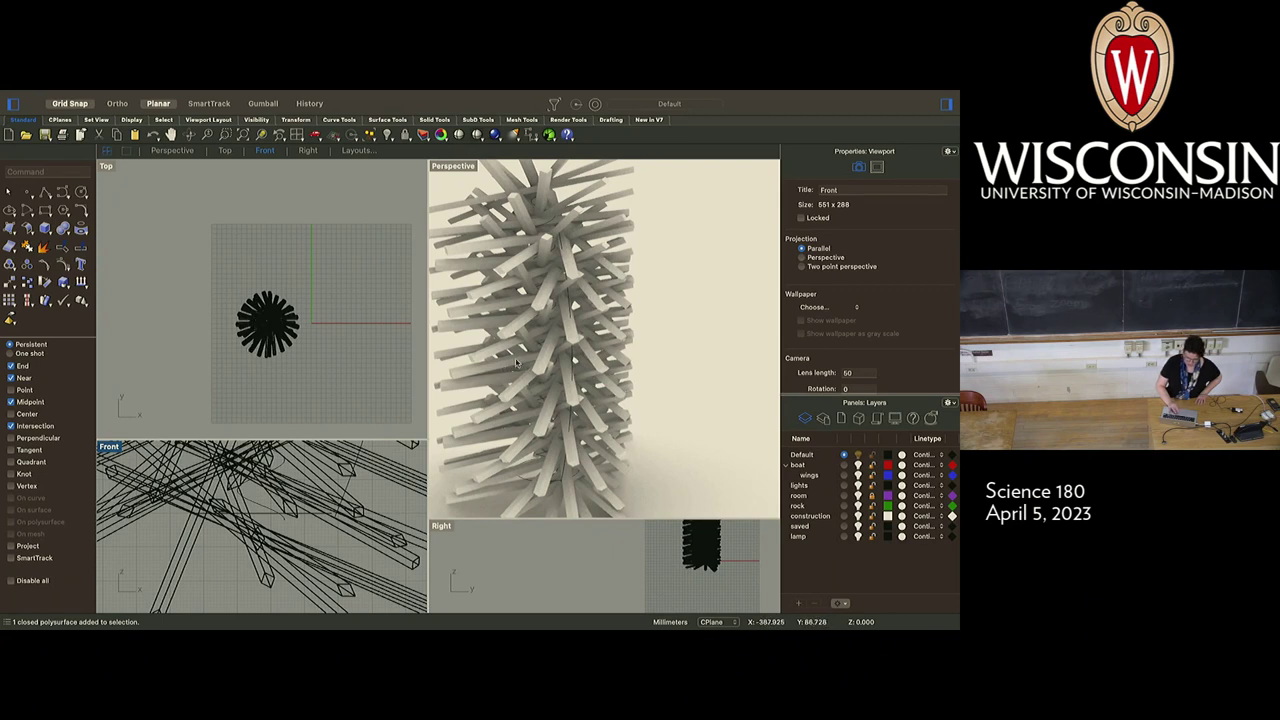
{"action": "left_click", "coordinate": [571, 303]}
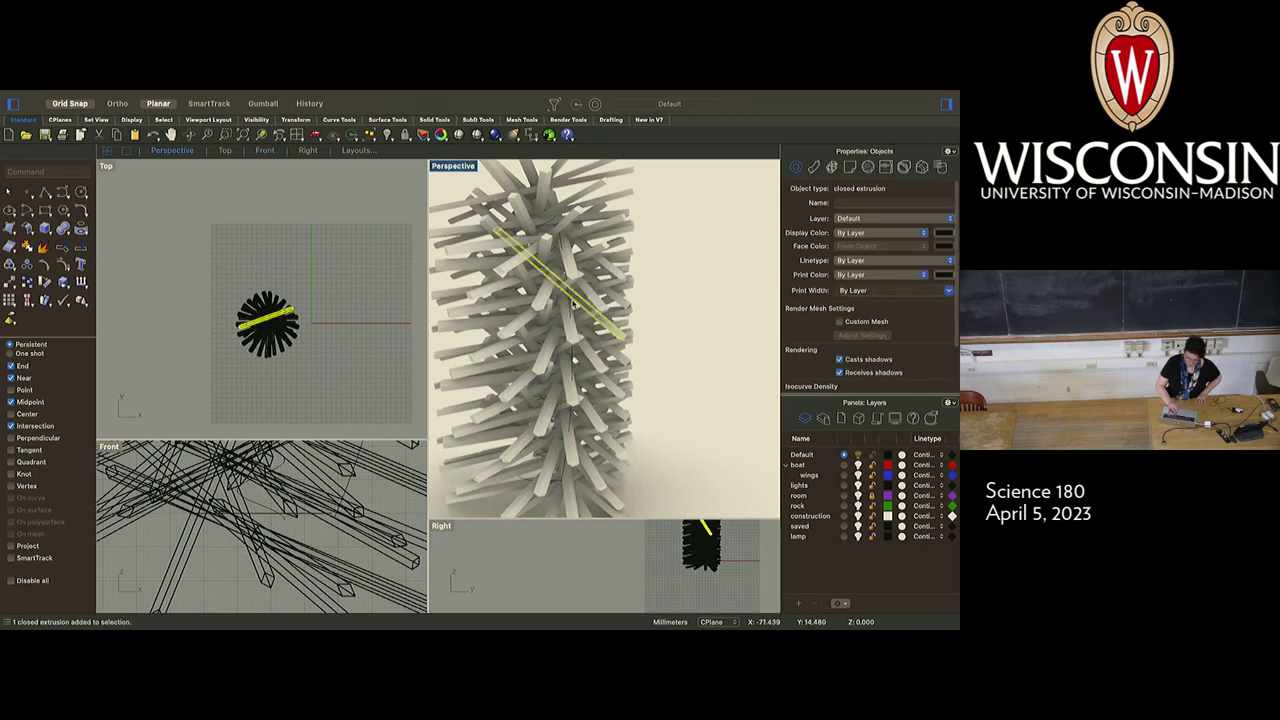
{"action": "left_click", "coordinate": [569, 310]}
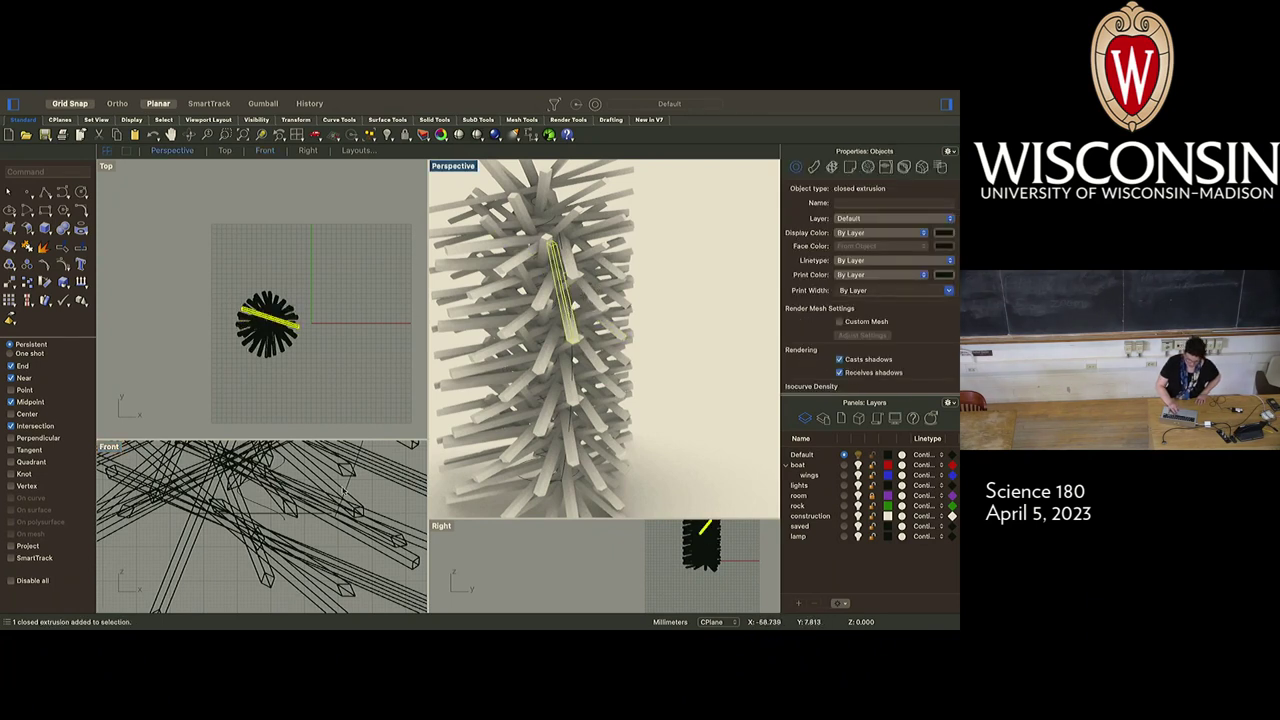
{"action": "left_click", "coordinate": [303, 515]}
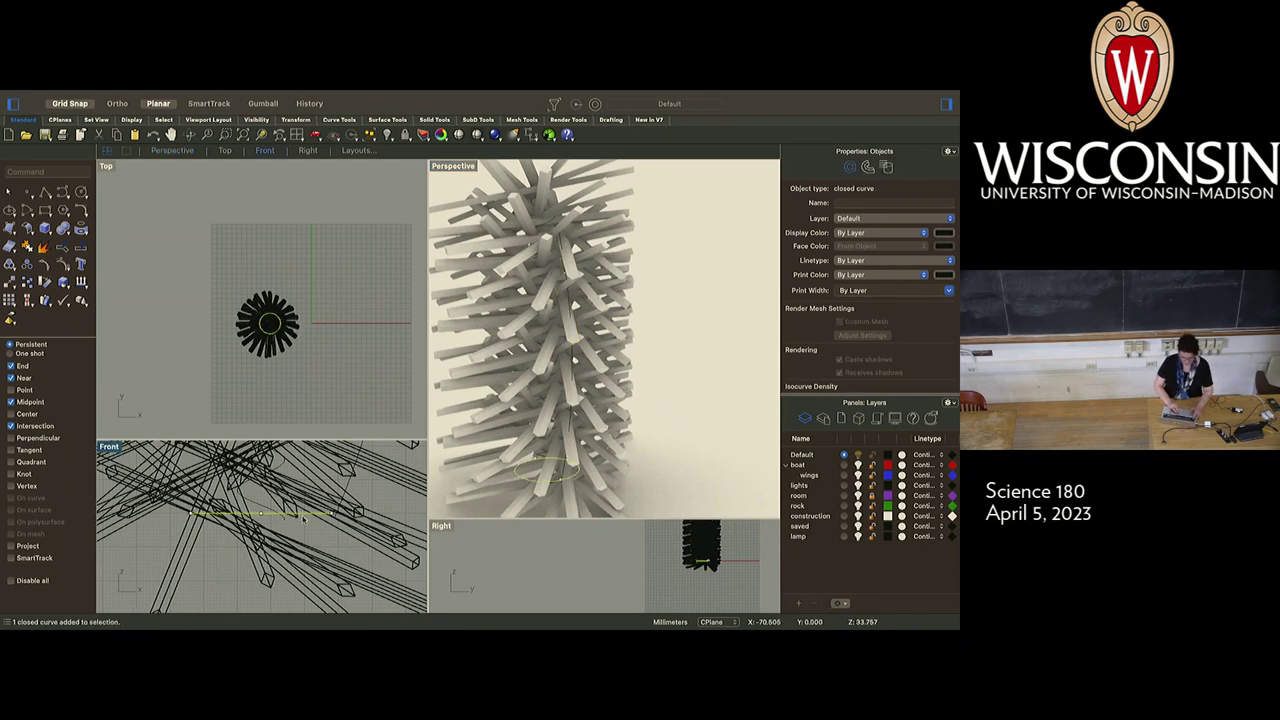
{"action": "left_click", "coordinate": [346, 489], "text": "shift"}
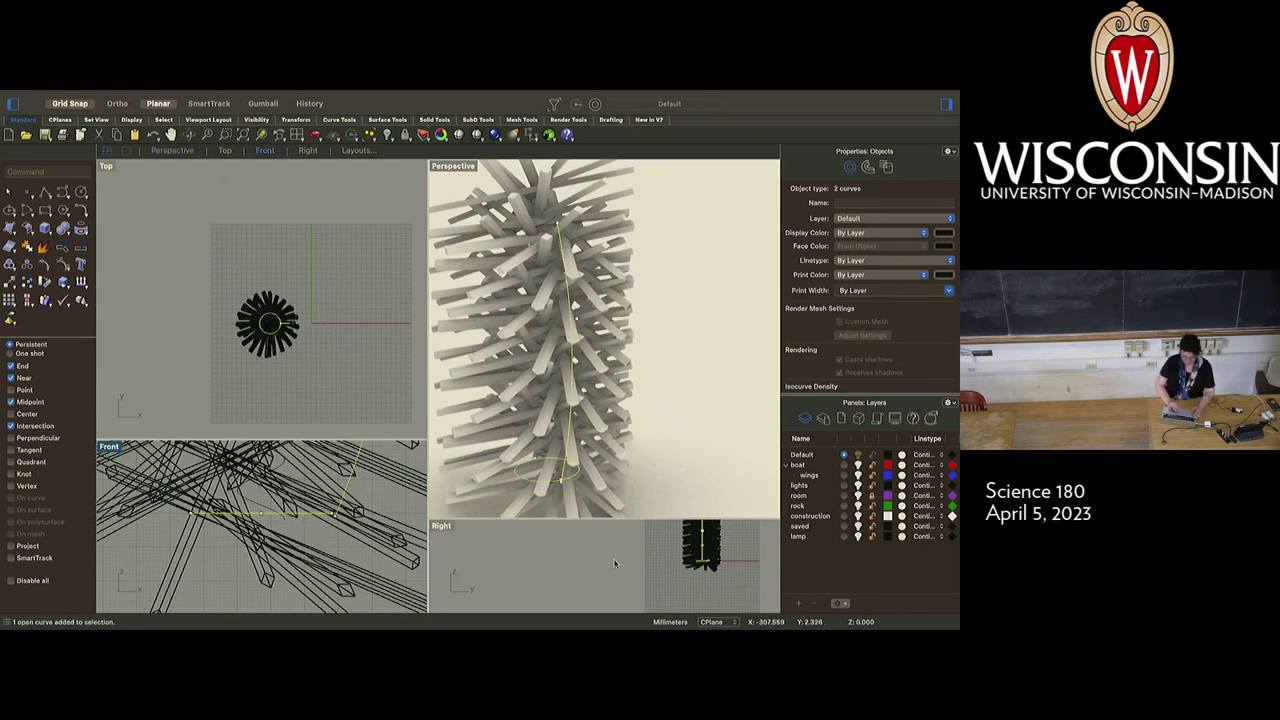
{"action": "right_click", "coordinate": [810, 522]}
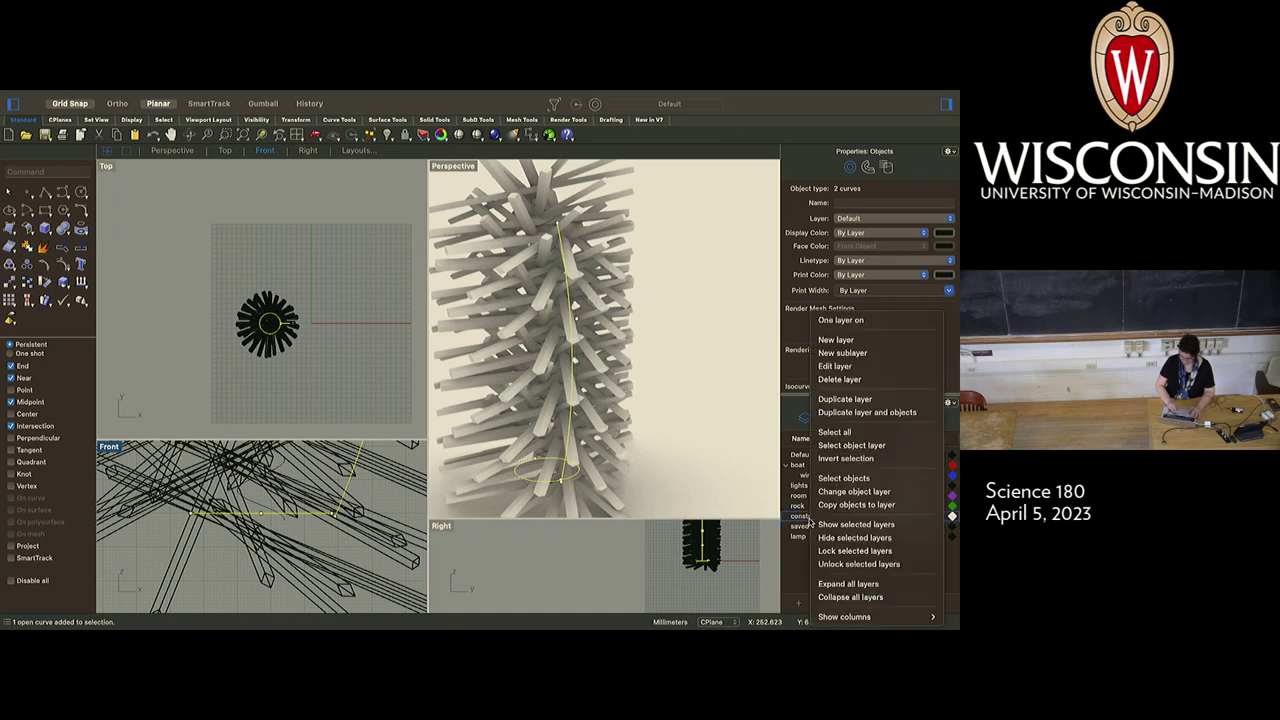
{"action": "left_click", "coordinate": [853, 491]}
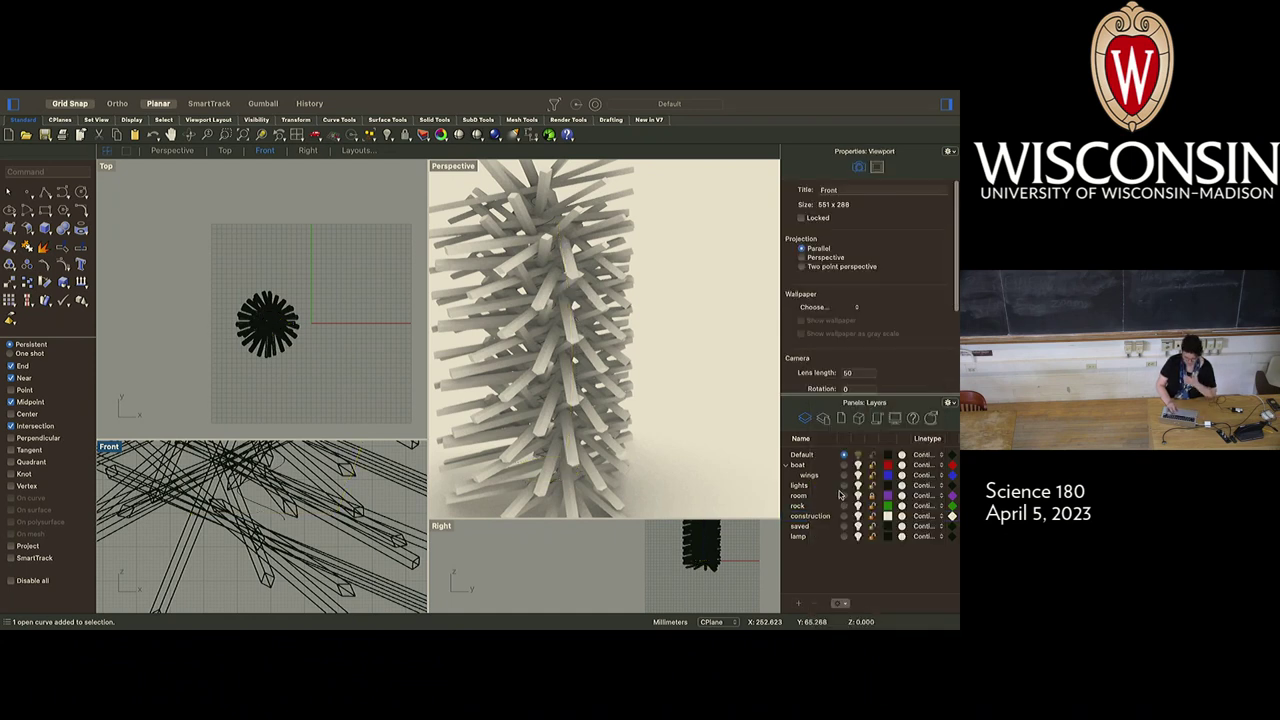
Group all the arrayed bars together with the helix, and make the lamp layer visible again
{"action": "left_click_drag", "start_coordinate": [343, 274], "coordinate": [182, 405]}
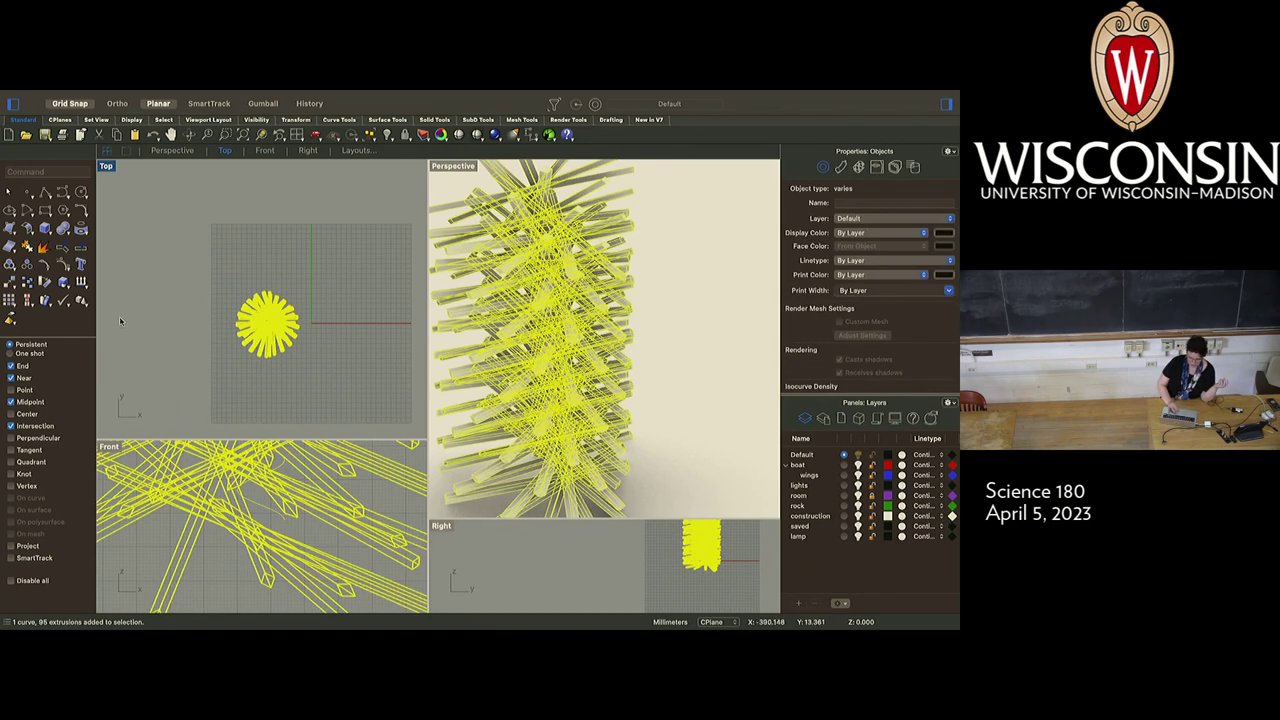
{"action": "left_click", "coordinate": [9, 264]}
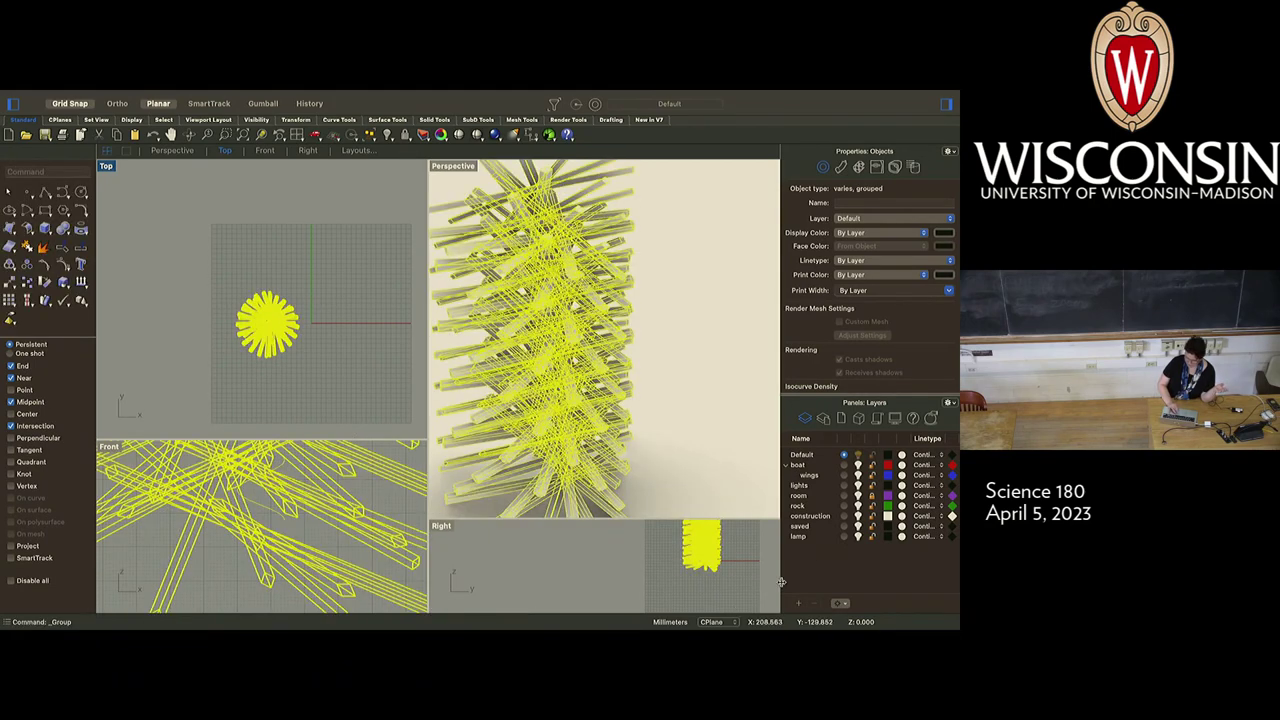
{"action": "left_click", "coordinate": [858, 537]}
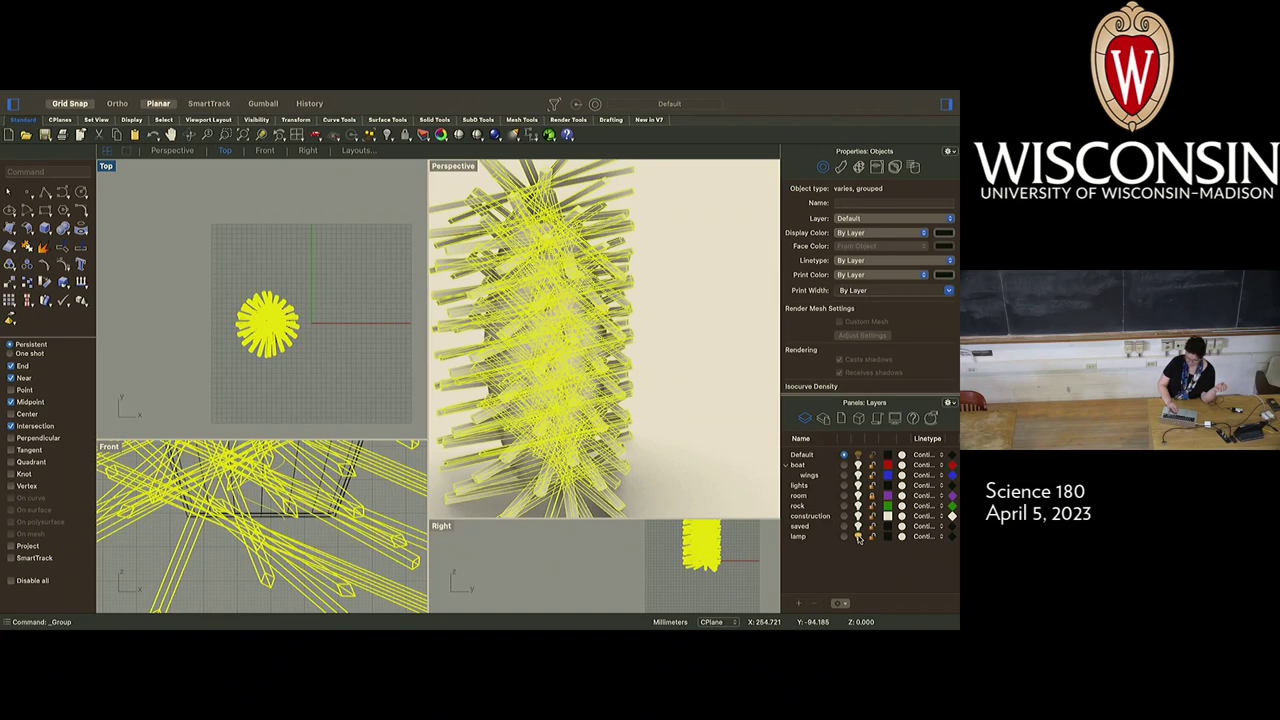
{"action": "left_click", "coordinate": [362, 383]}
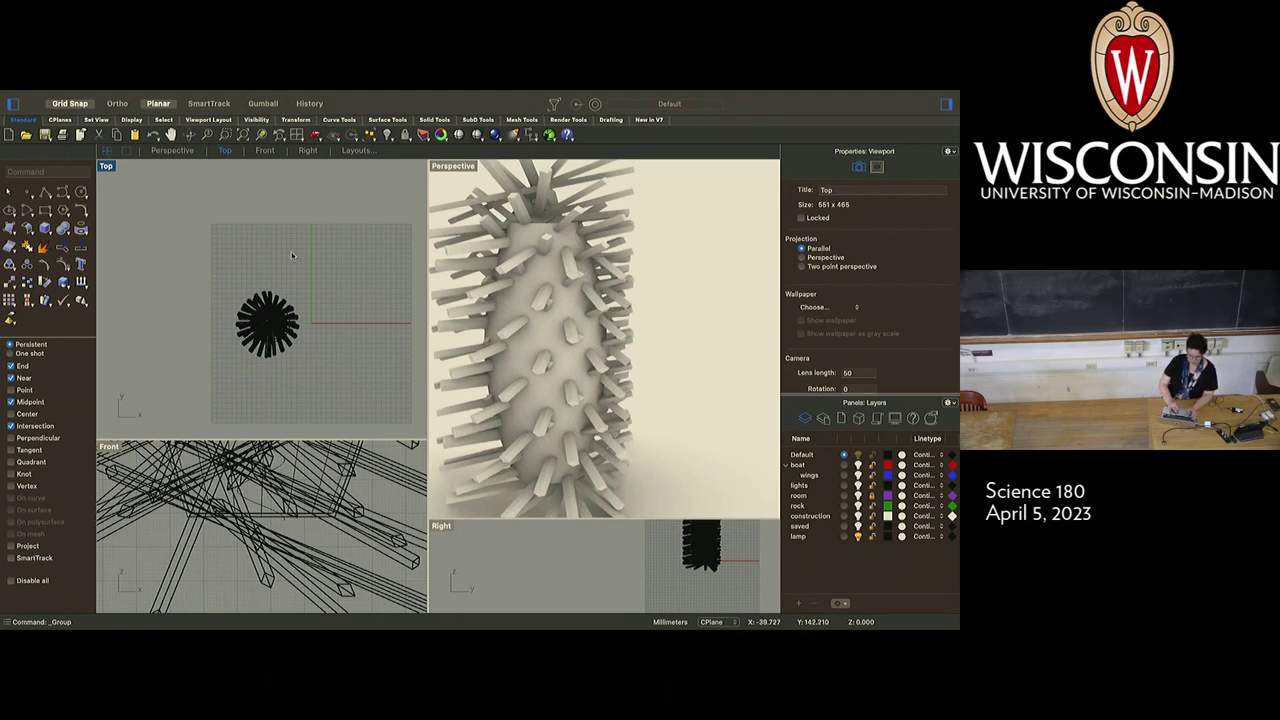
{"action": "left_click", "coordinate": [571, 239]}
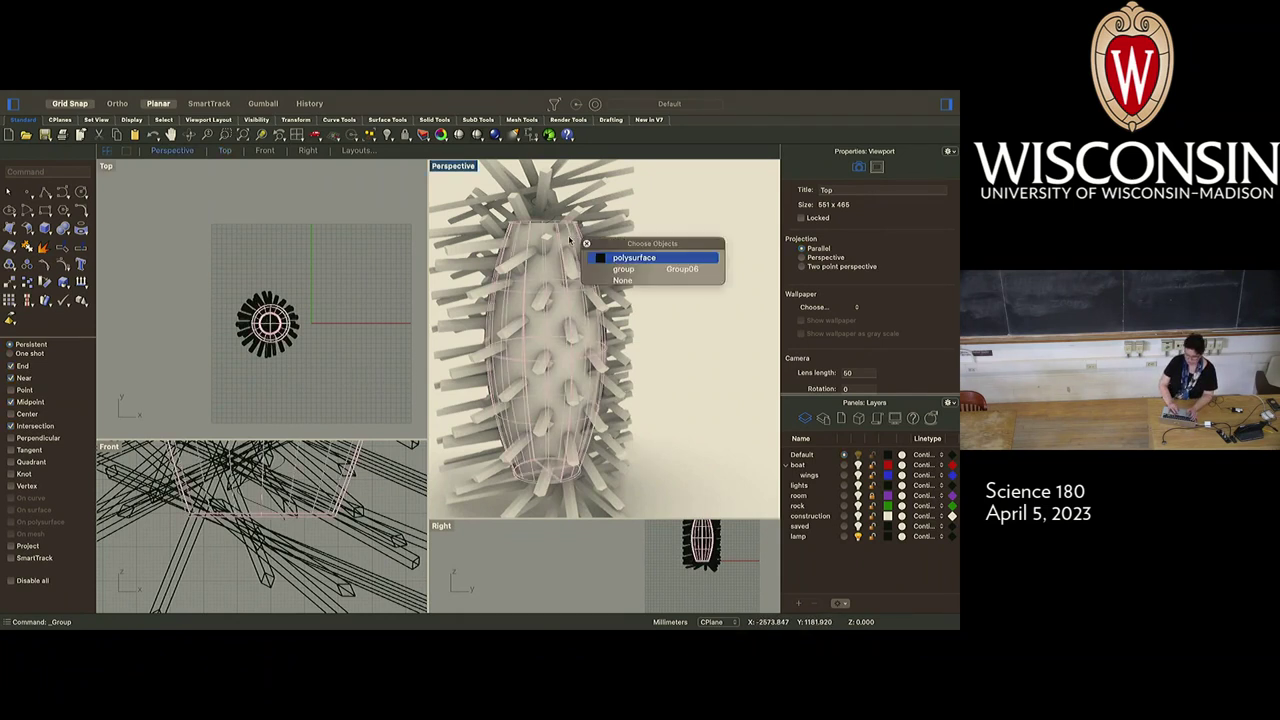
{"action": "left_click", "coordinate": [633, 258]}
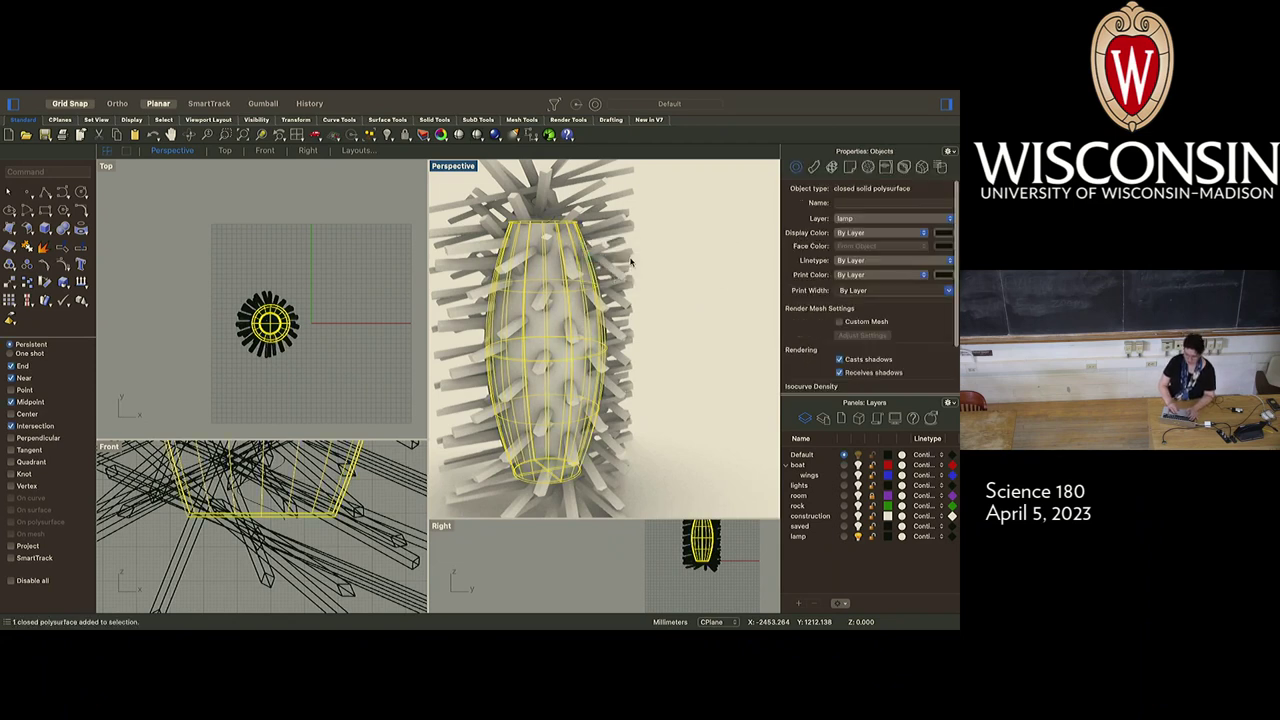
{"action": "left_click", "coordinate": [360, 294]}
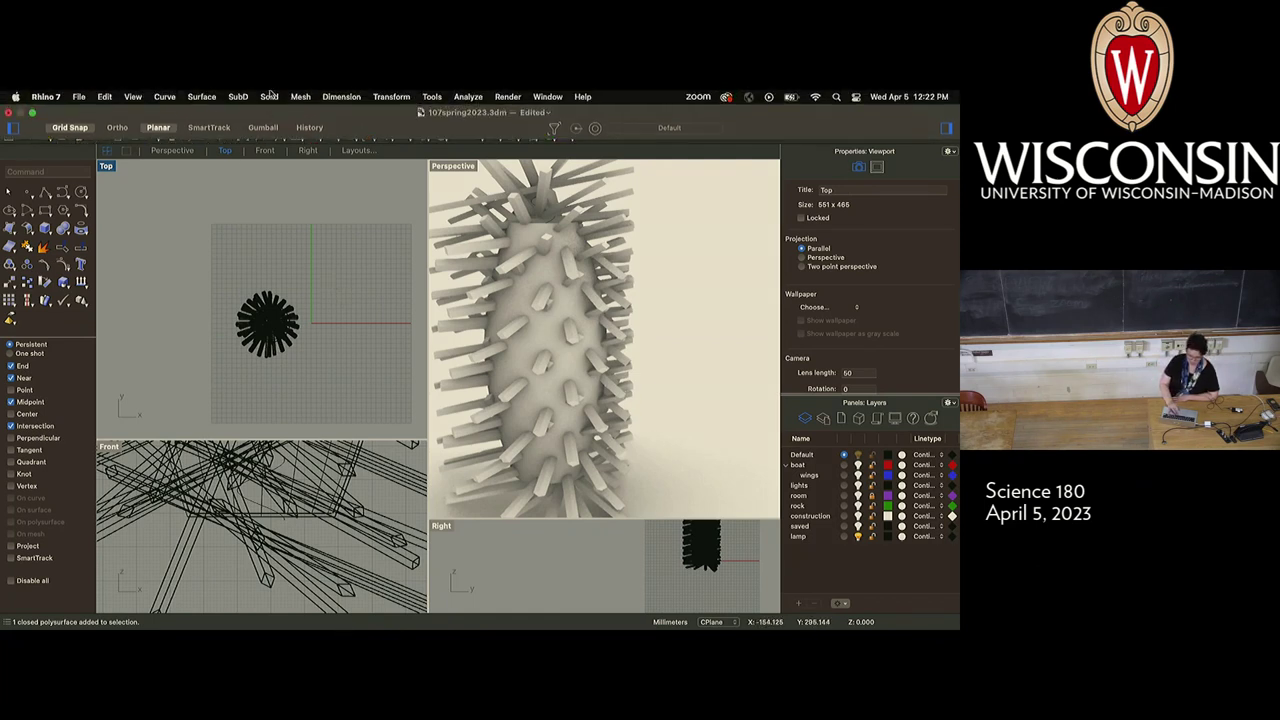
Subtract the grouped bars from the vase with a Boolean Difference, deleting the input objects
{"action": "left_click", "coordinate": [269, 96]}
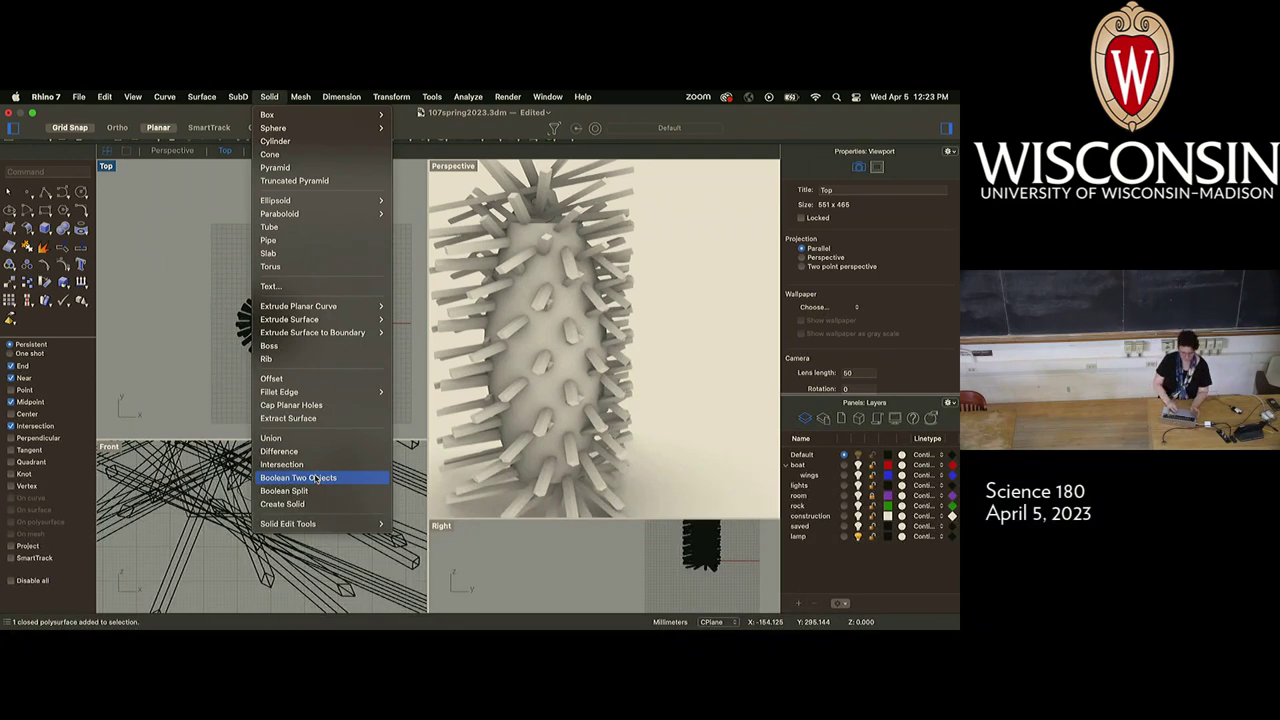
{"action": "left_click", "coordinate": [314, 452]}
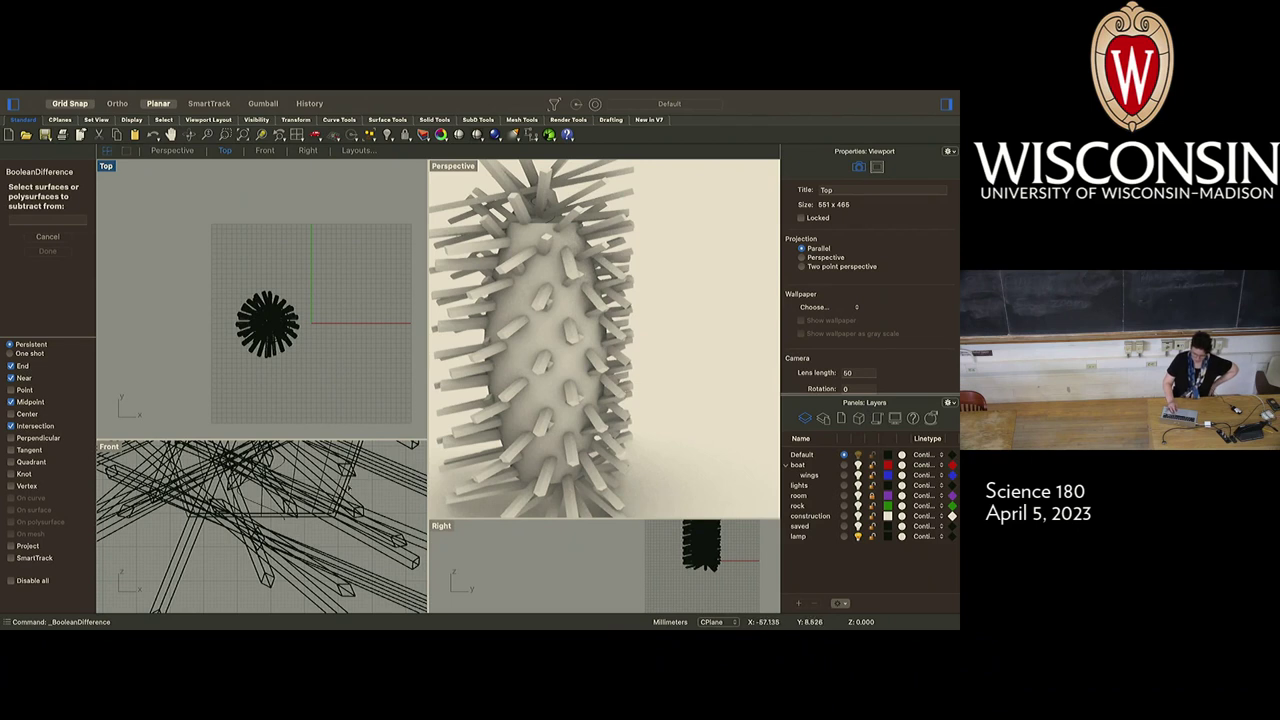
{"action": "left_click", "coordinate": [265, 514]}
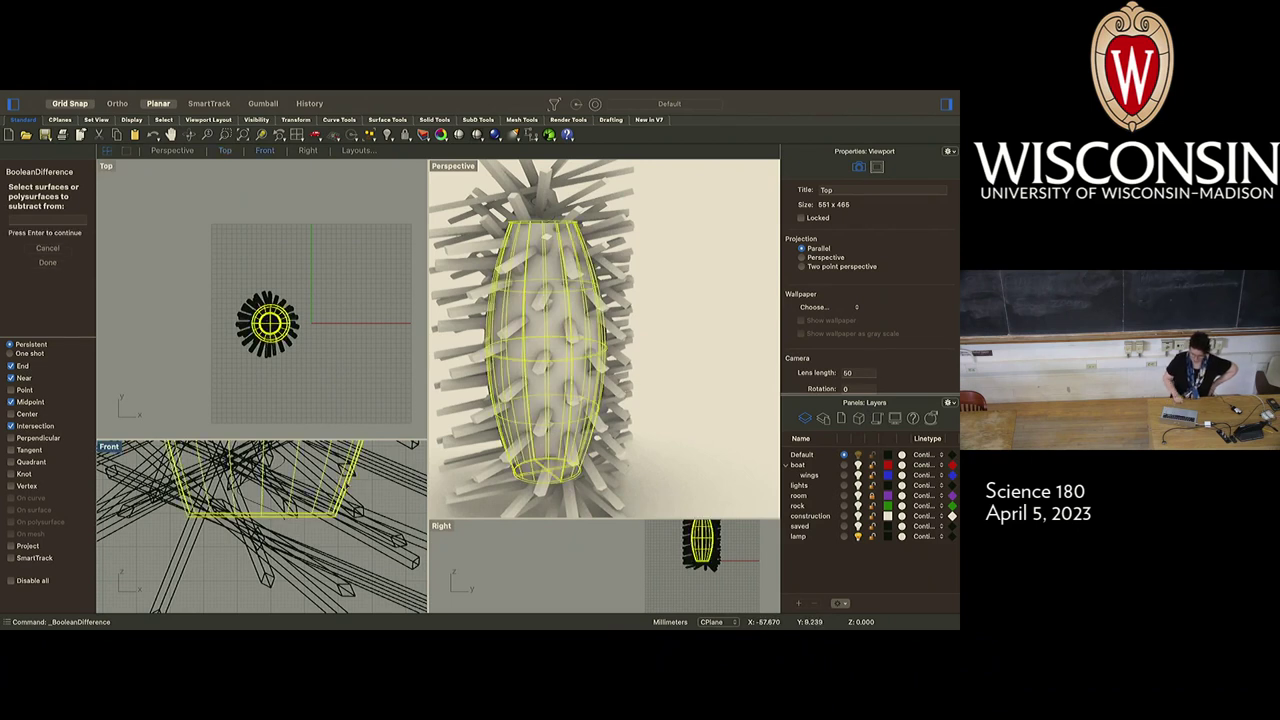
{"action": "key", "text": "Return"}
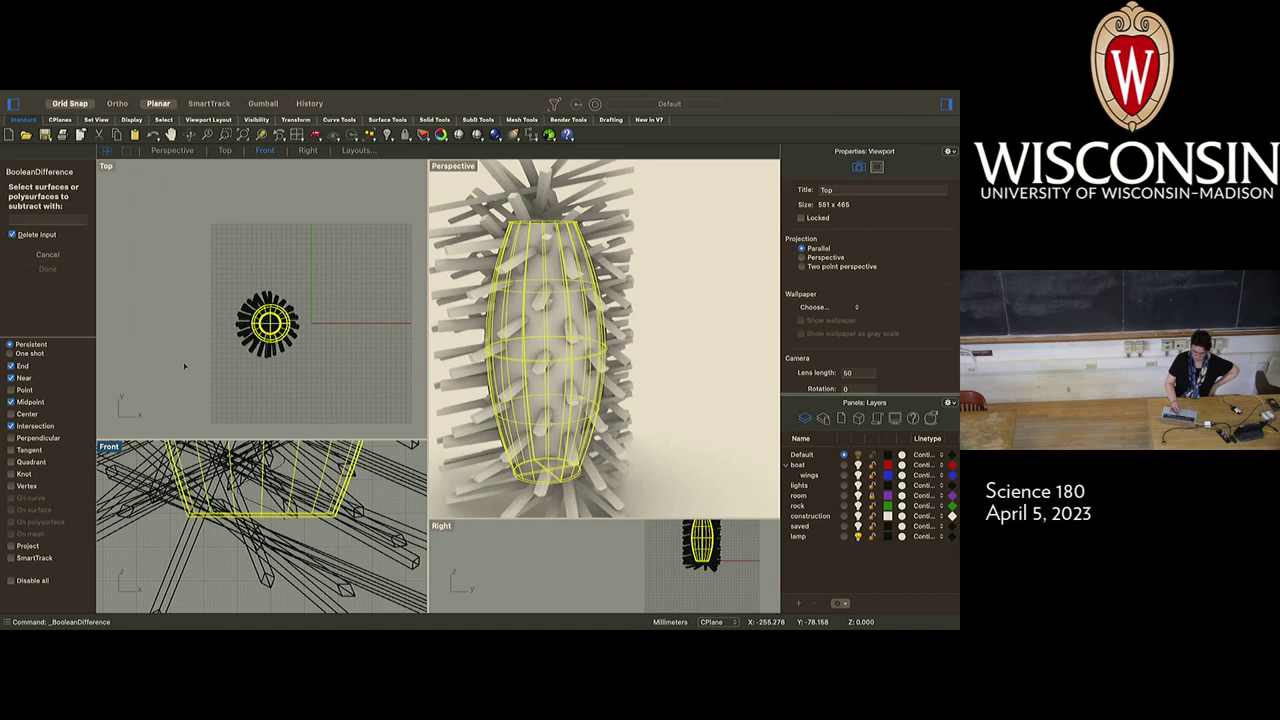
{"action": "left_click", "coordinate": [242, 314]}
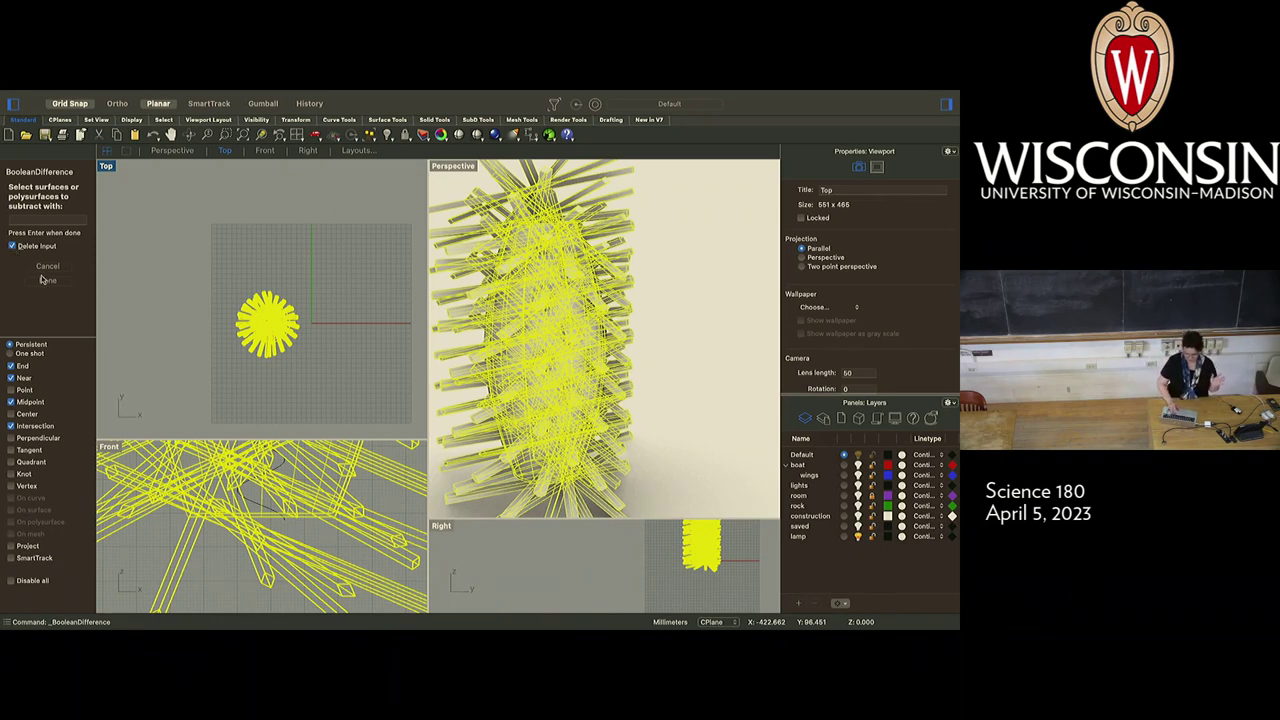
{"action": "left_click", "coordinate": [45, 280]}
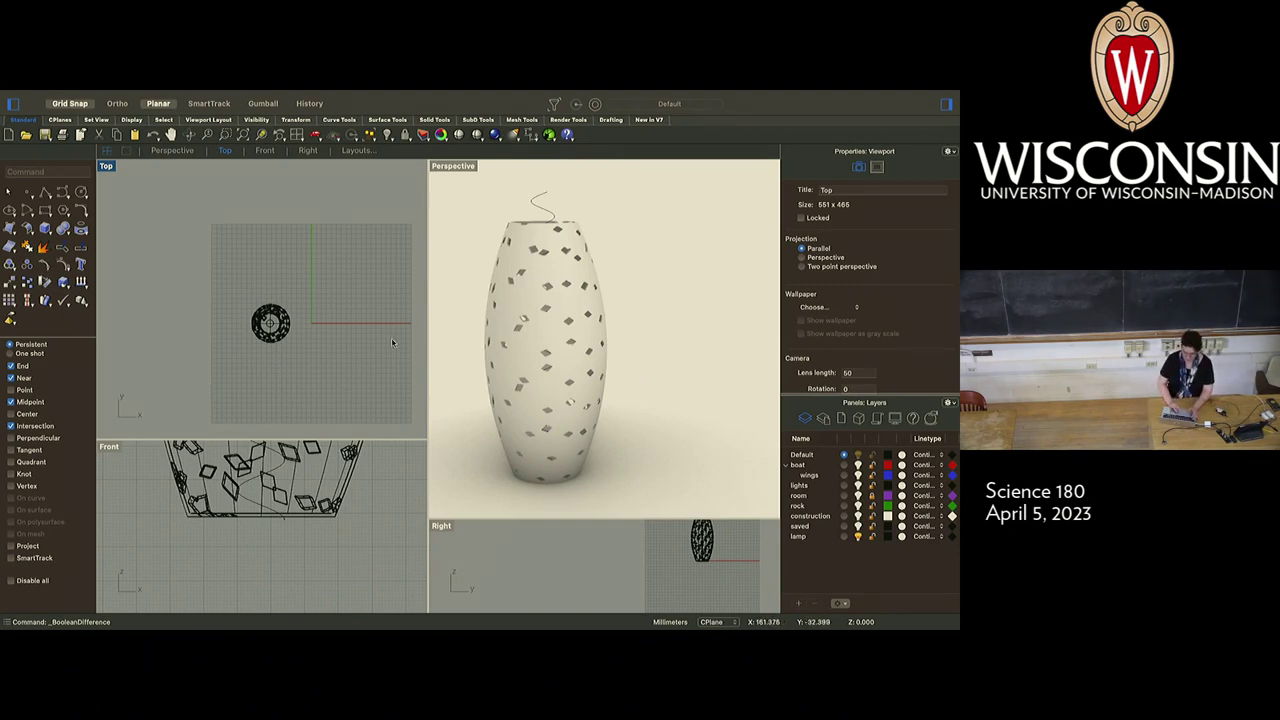
Move the leftover helix curve inside the perforated vase to the construction layer
{"action": "left_click", "coordinate": [658, 225]}
{"action": "scroll", "coordinate": [658, 225], "scroll_direction": "left", "scroll_amount": 5}
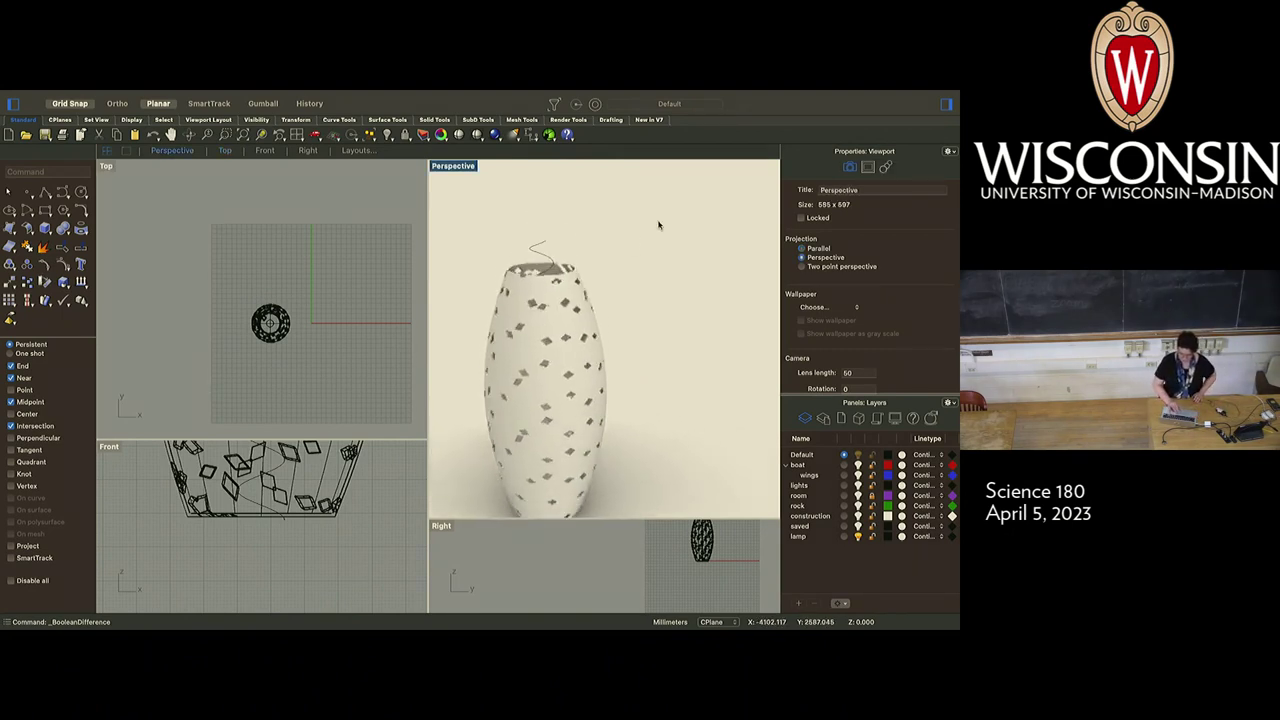
{"action": "scroll", "coordinate": [658, 225], "scroll_direction": "left", "scroll_amount": 5}
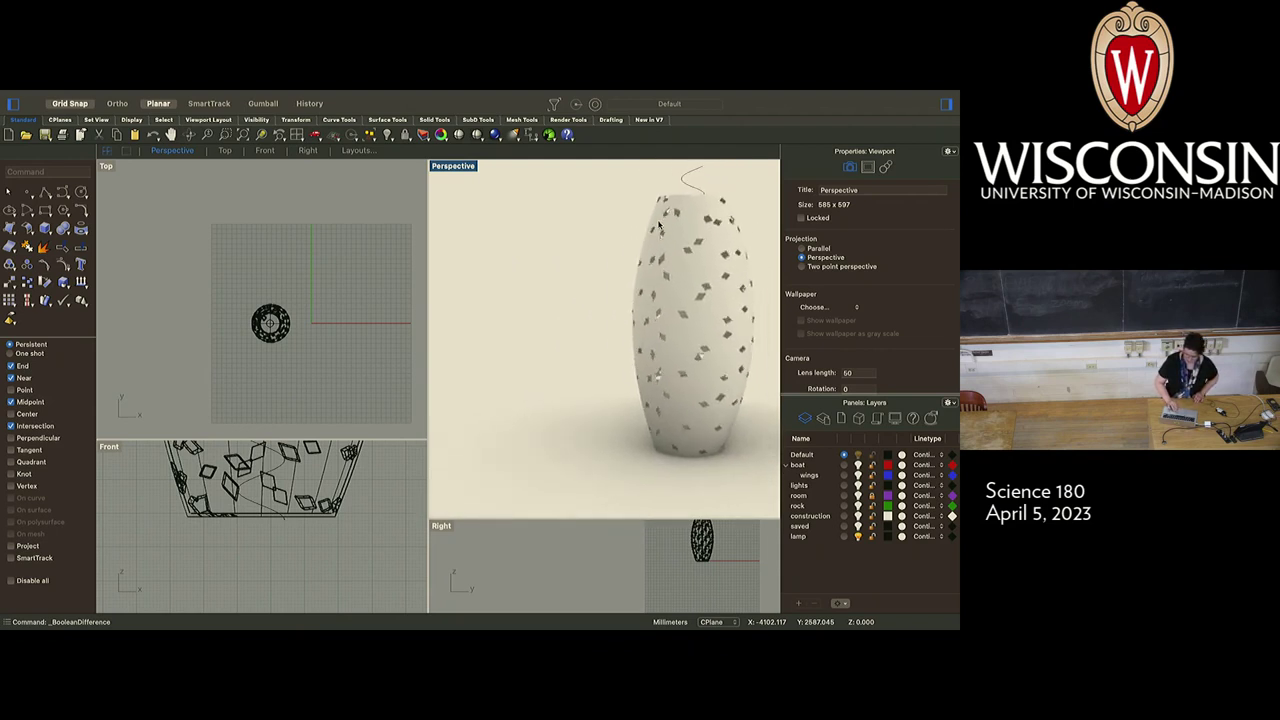
{"action": "scroll", "coordinate": [654, 223], "scroll_direction": "right", "scroll_amount": 10}
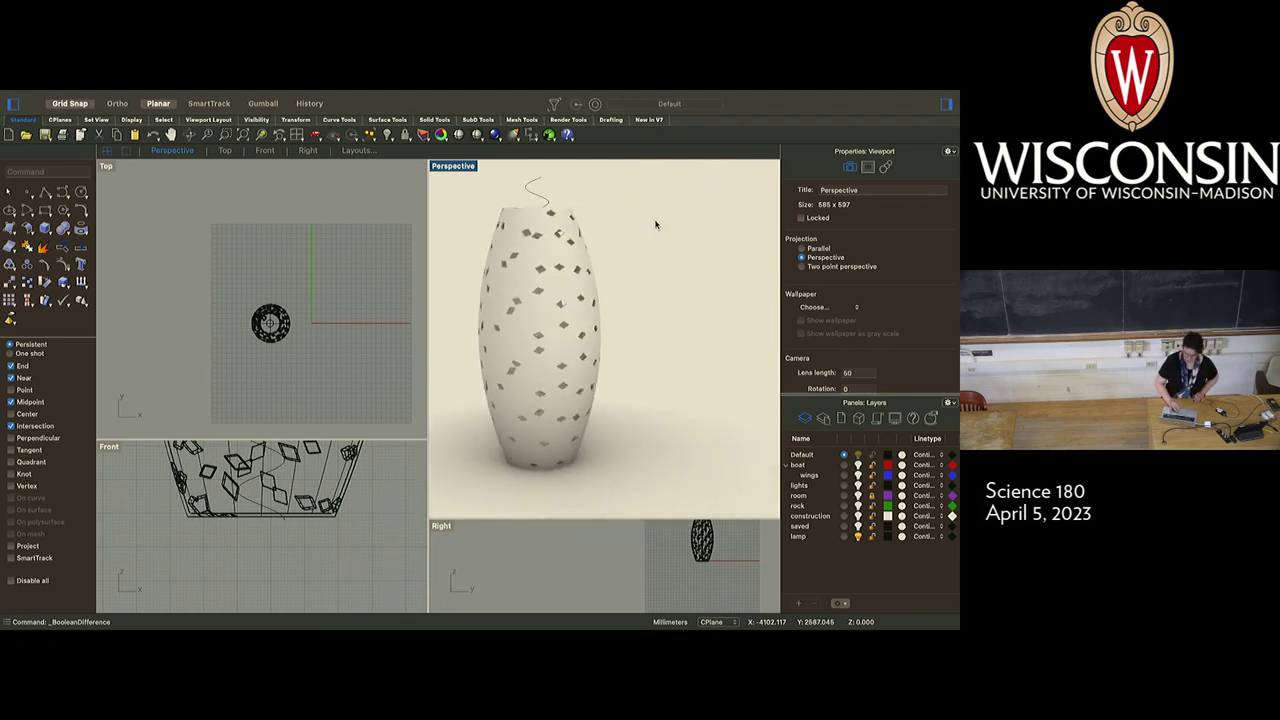
{"action": "left_click", "coordinate": [541, 195]}
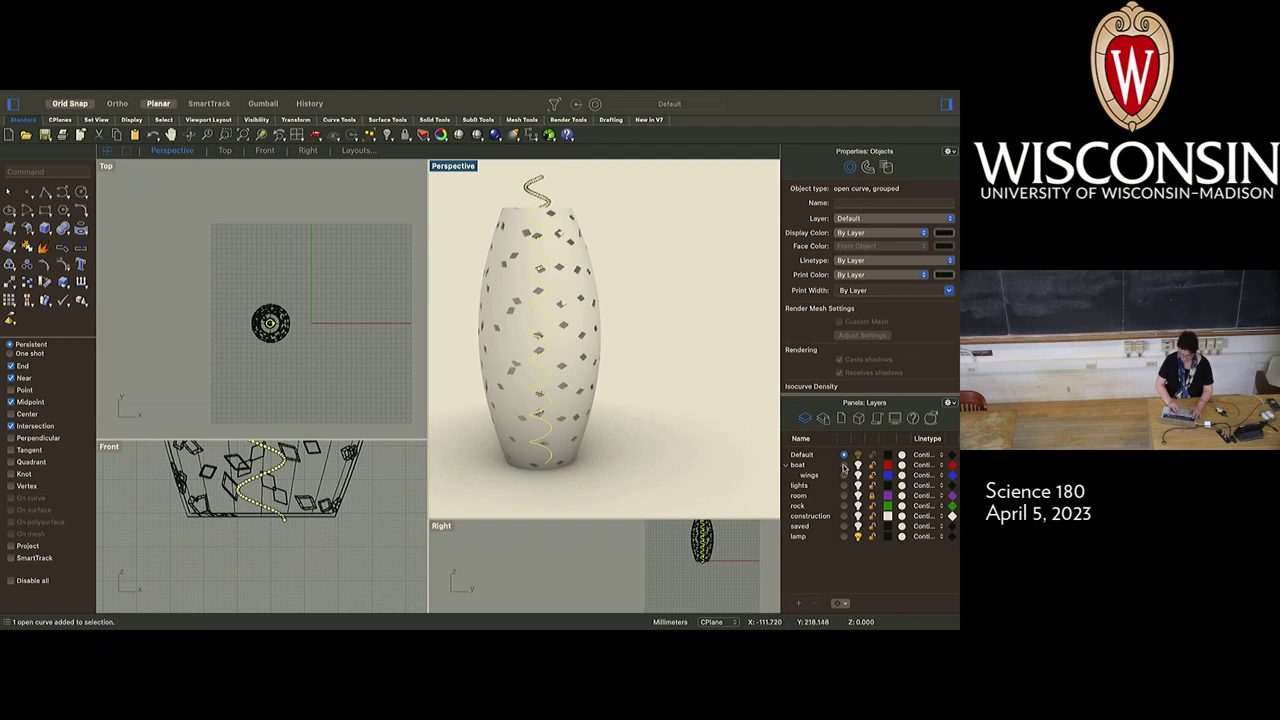
{"action": "left_click", "coordinate": [857, 533]}
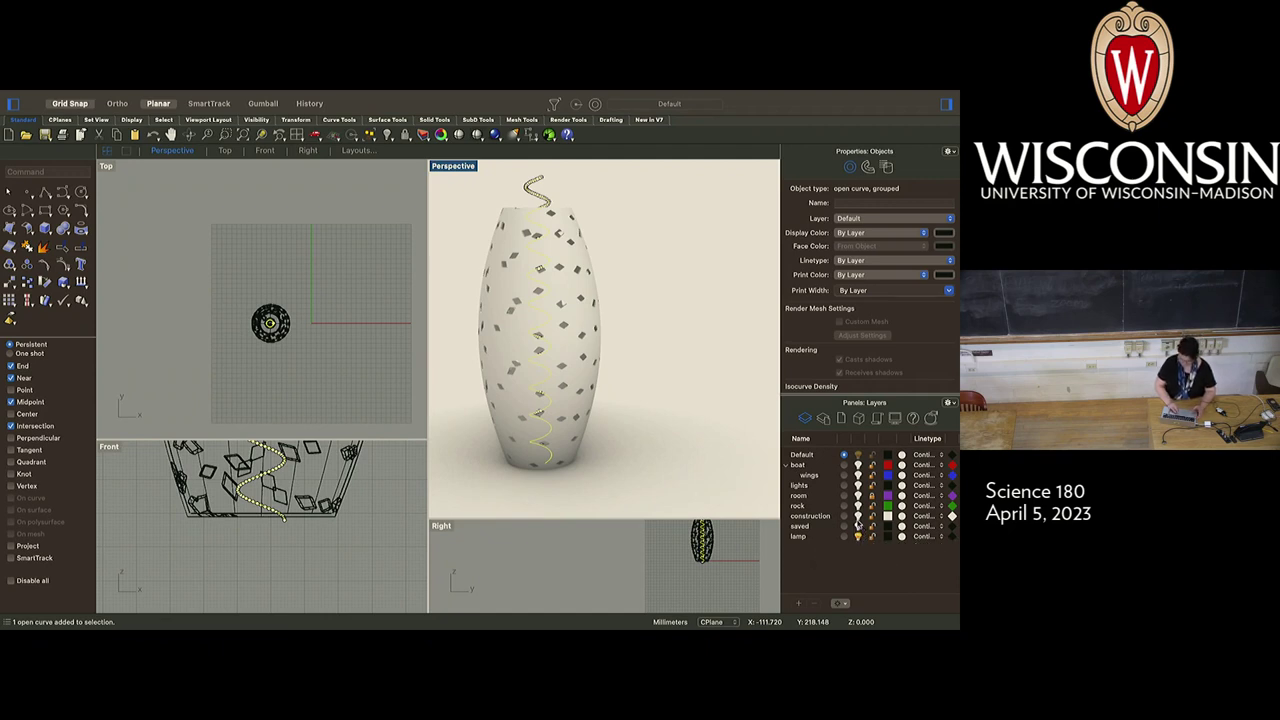
{"action": "right_click", "coordinate": [820, 519]}
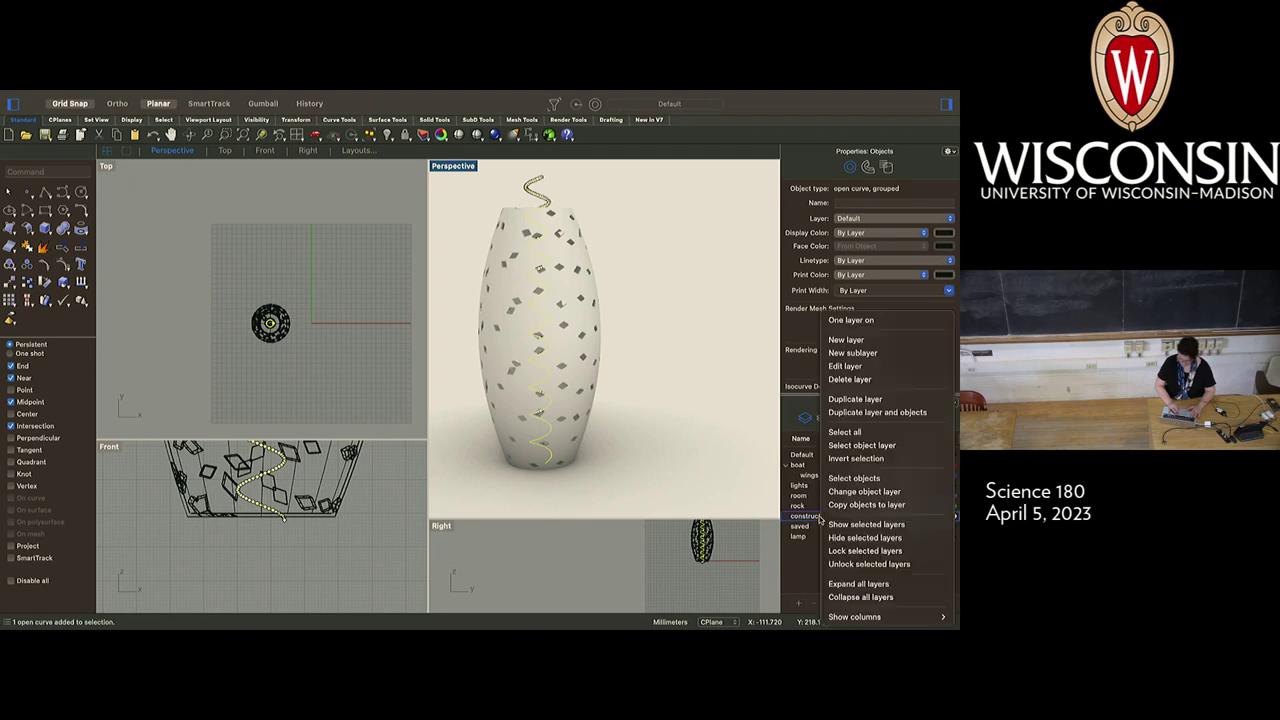
{"action": "left_click", "coordinate": [863, 492]}
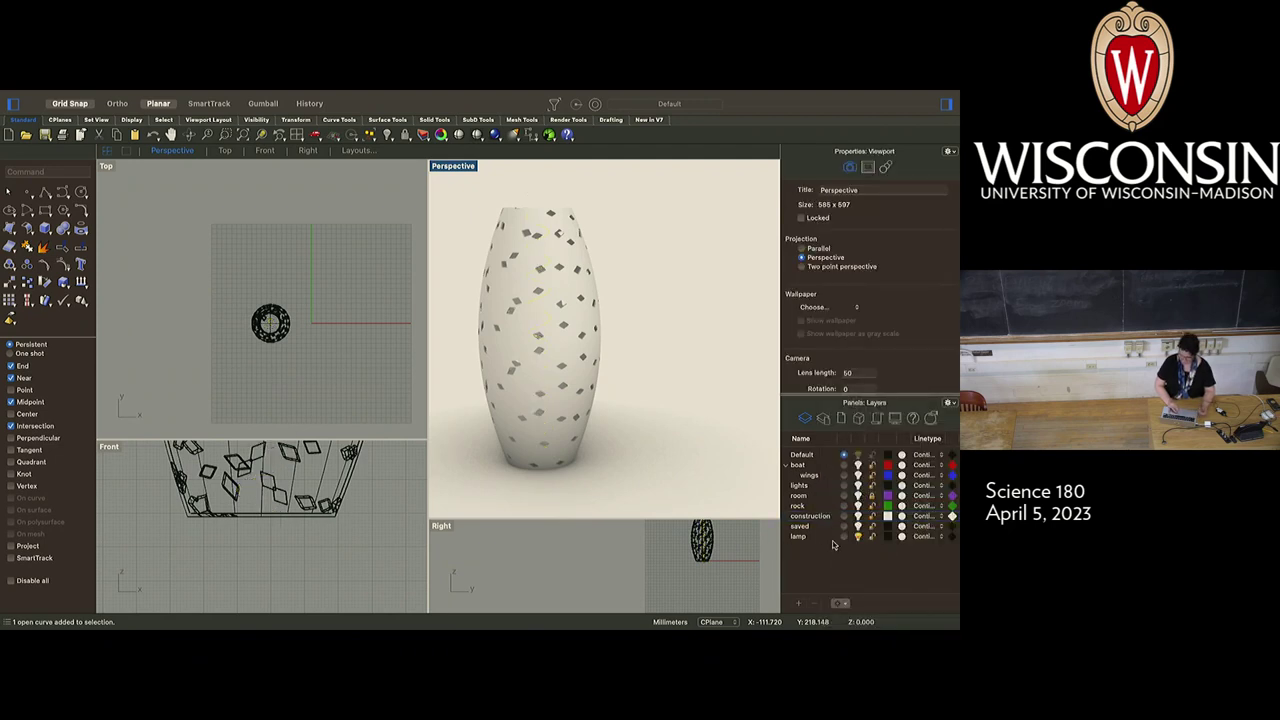
Briefly show the construction layer to check its curves, and check which layer the perforated vase is on
{"action": "left_click", "coordinate": [858, 516]}
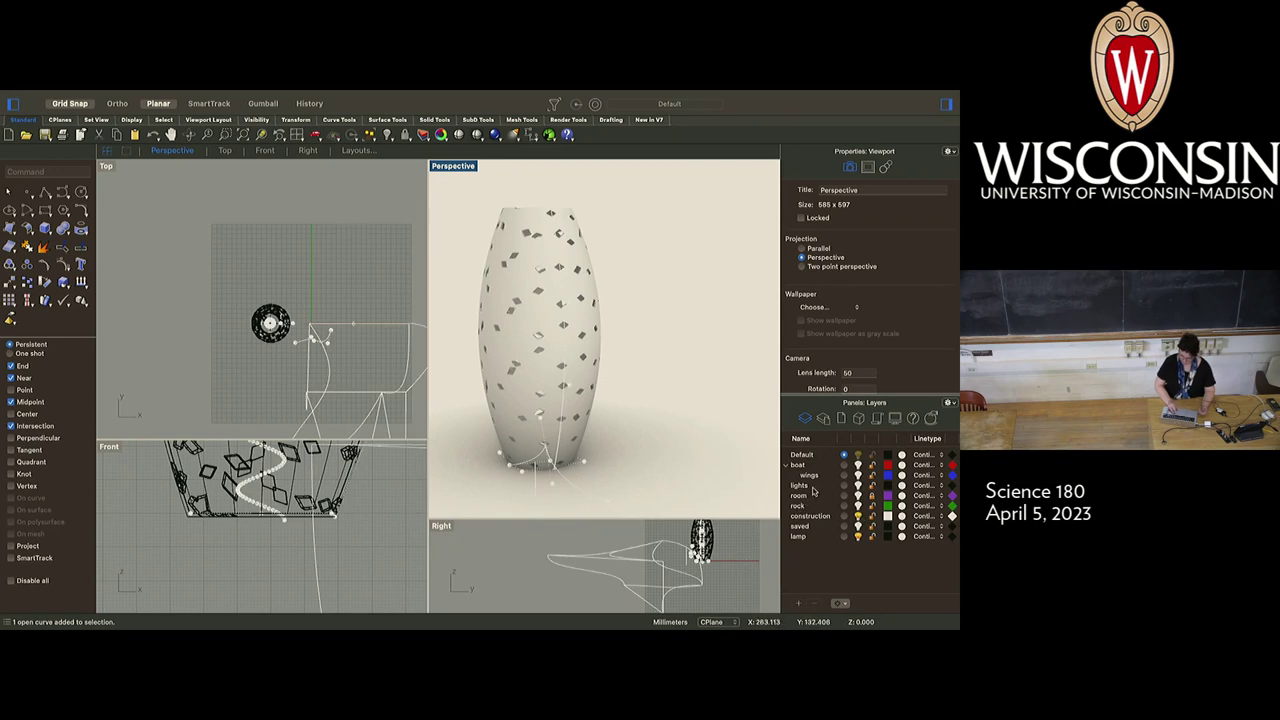
{"action": "left_click", "coordinate": [859, 516]}
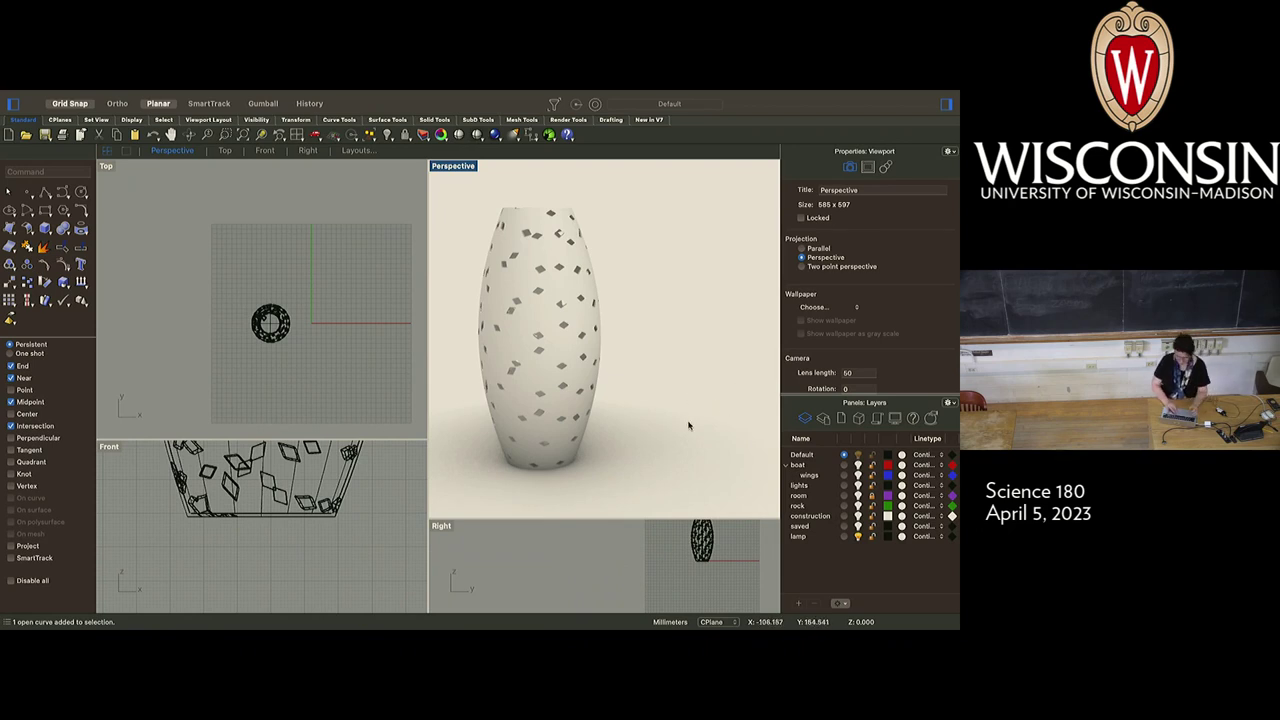
{"action": "left_click", "coordinate": [532, 369]}
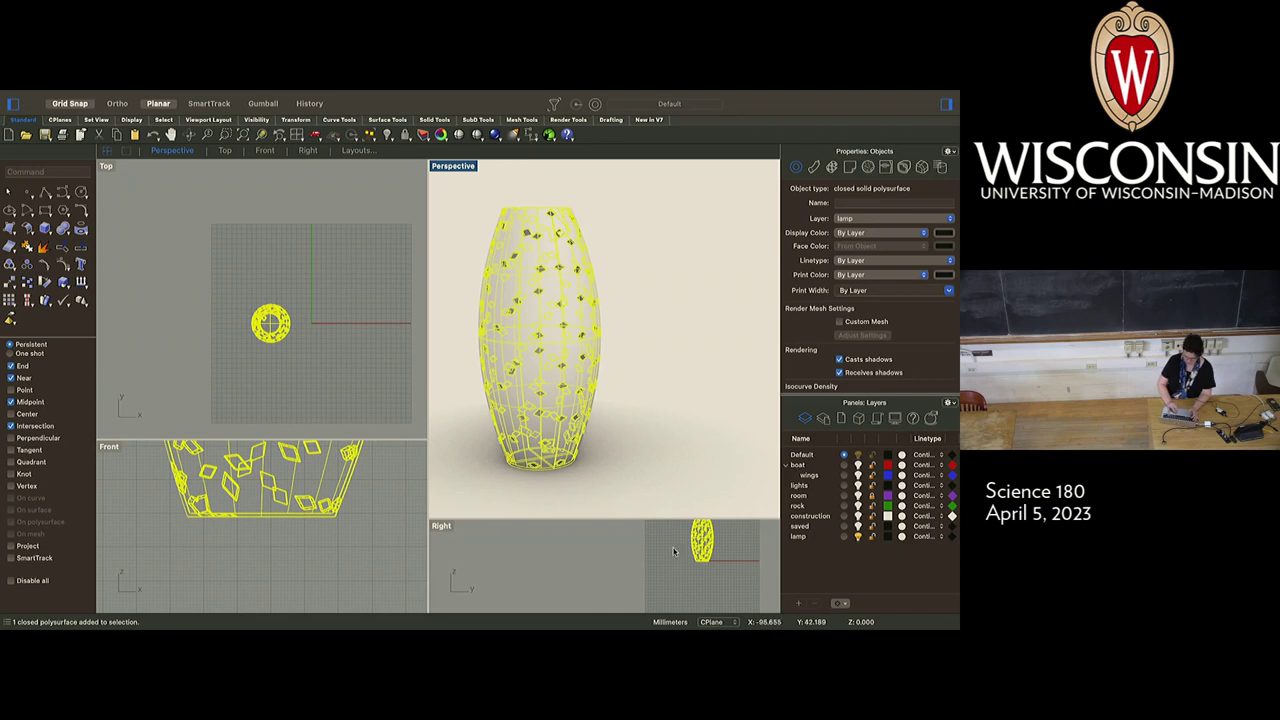
{"action": "left_click", "coordinate": [762, 572]}
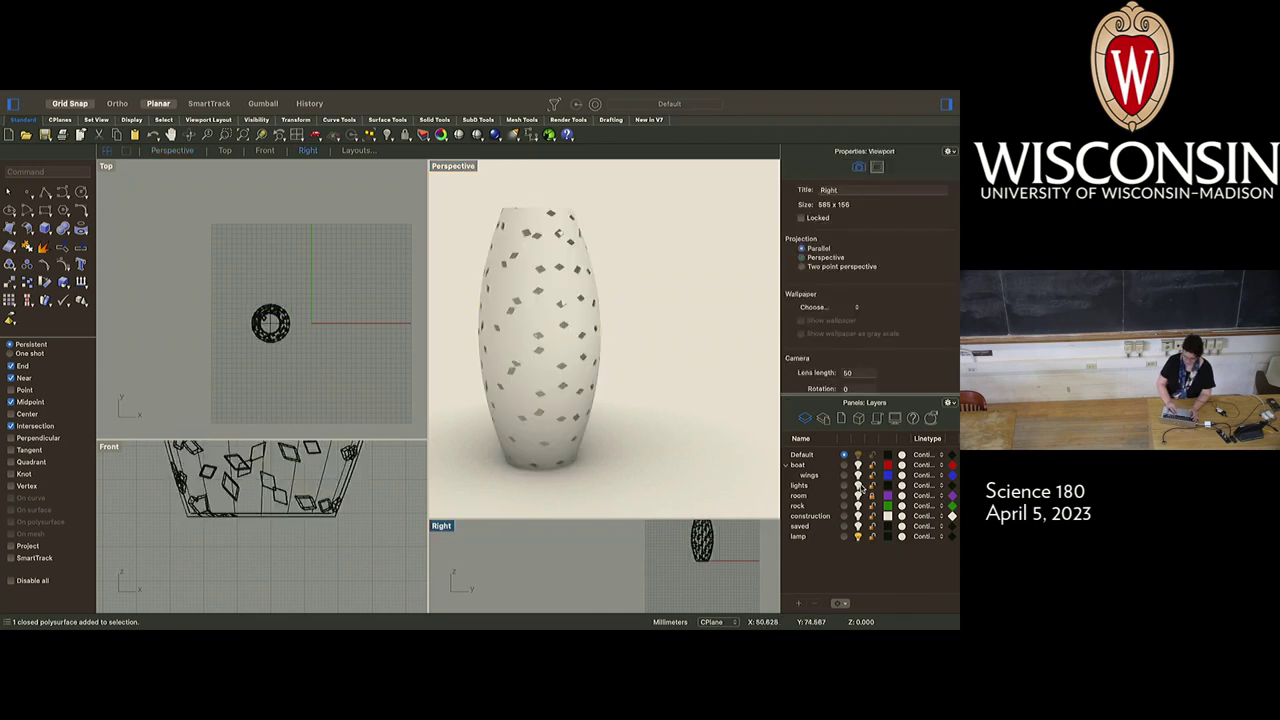
Make the room, boat and lights layers visible around the vase
{"action": "left_click", "coordinate": [858, 496]}
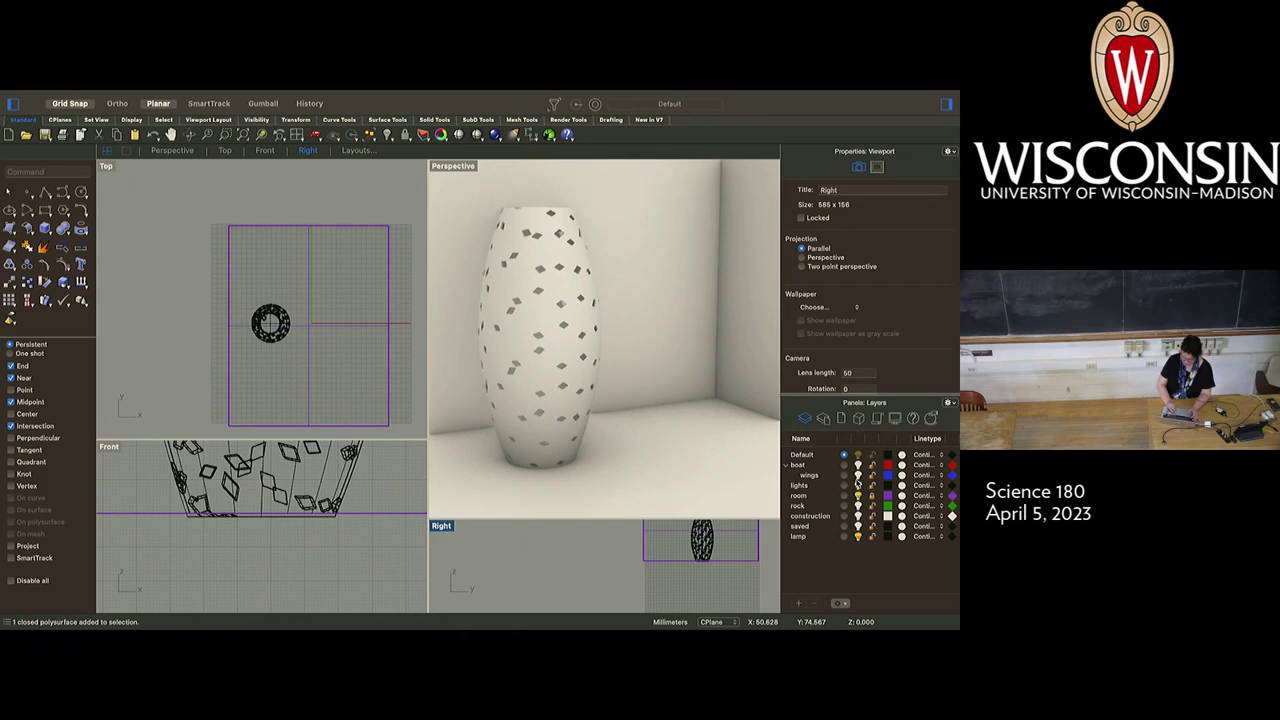
{"action": "left_click", "coordinate": [857, 466]}
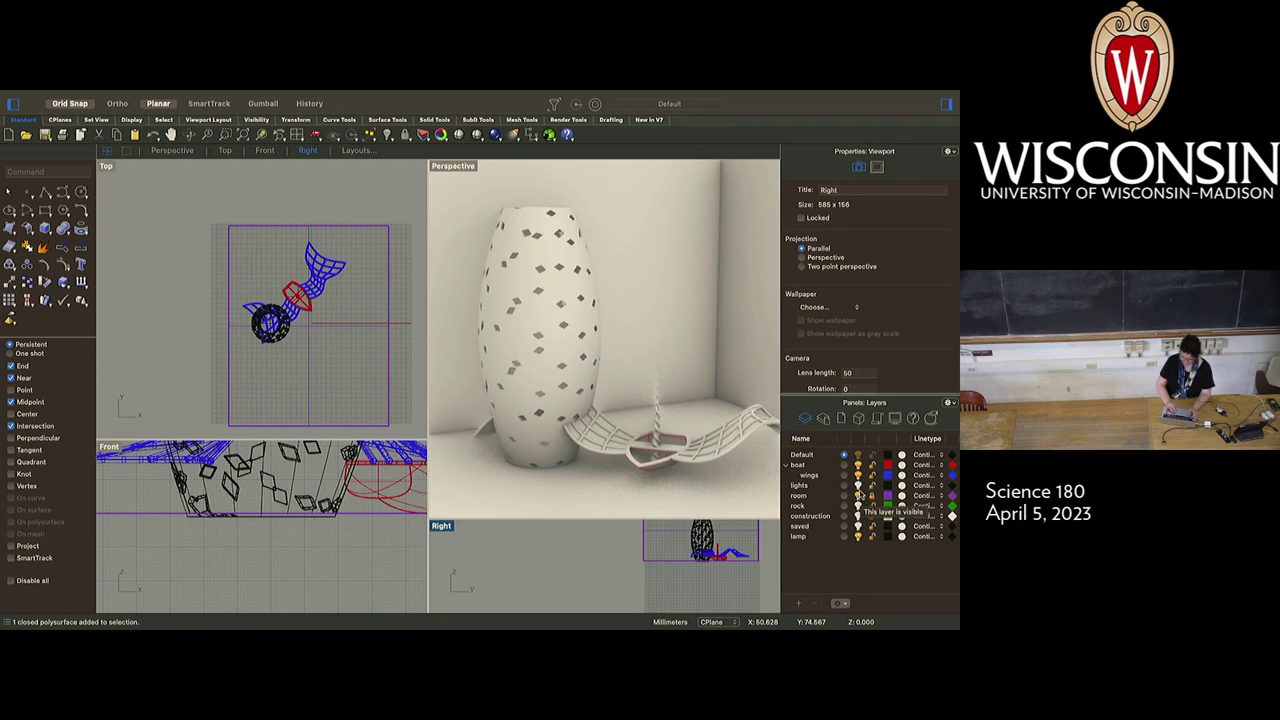
{"action": "left_click", "coordinate": [857, 485]}
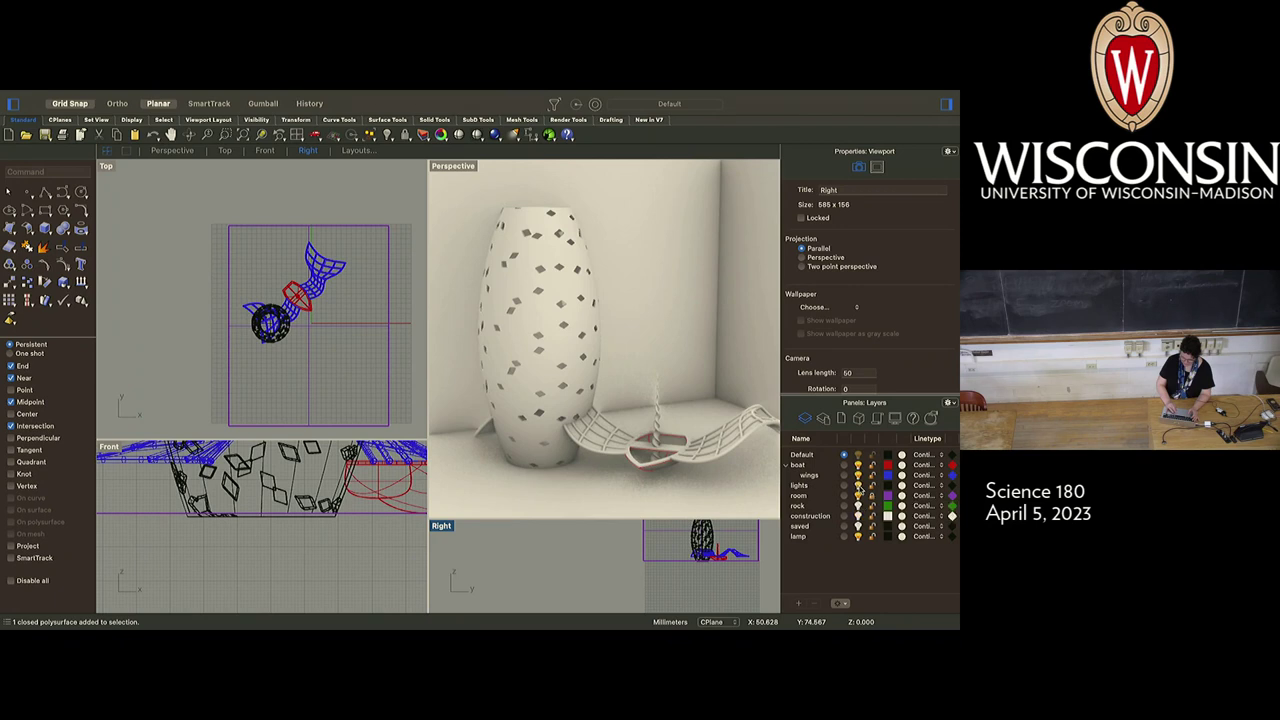
Delete the lights layer together with its objects, and make the rock layer visible
{"action": "left_click", "coordinate": [803, 486]}
{"action": "right_click", "coordinate": [803, 486]}
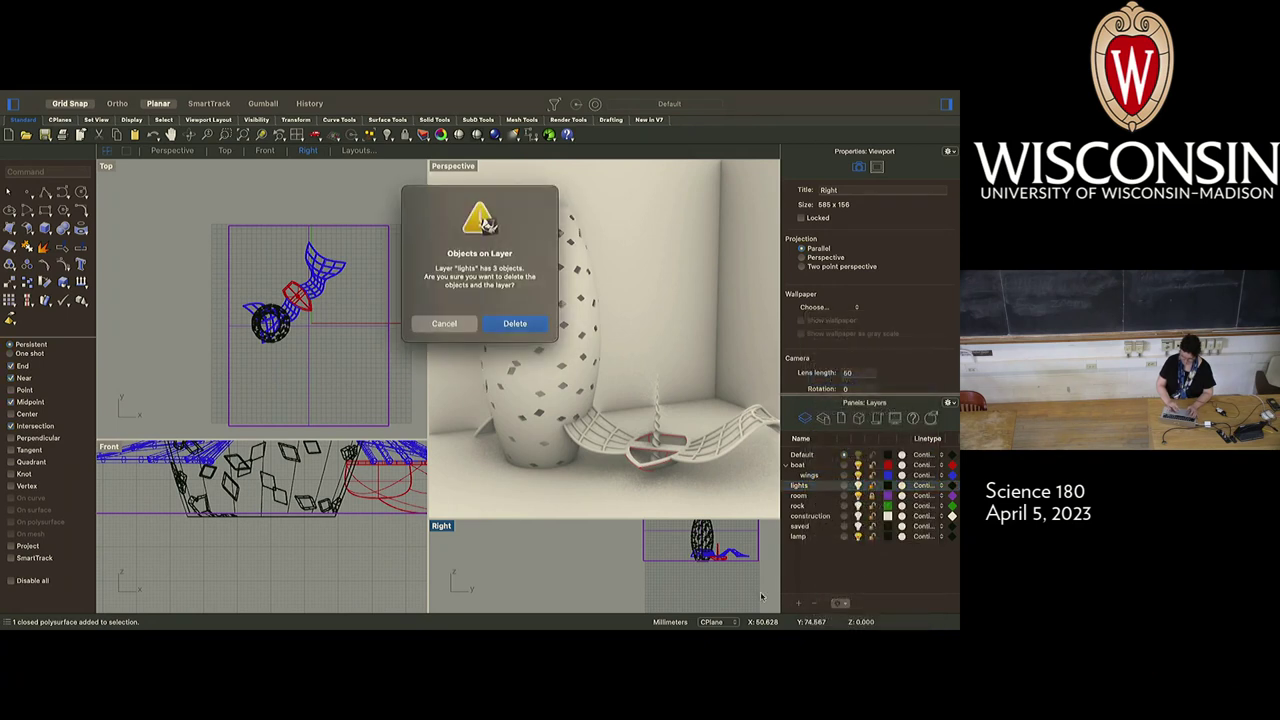
{"action": "left_click", "coordinate": [510, 316]}
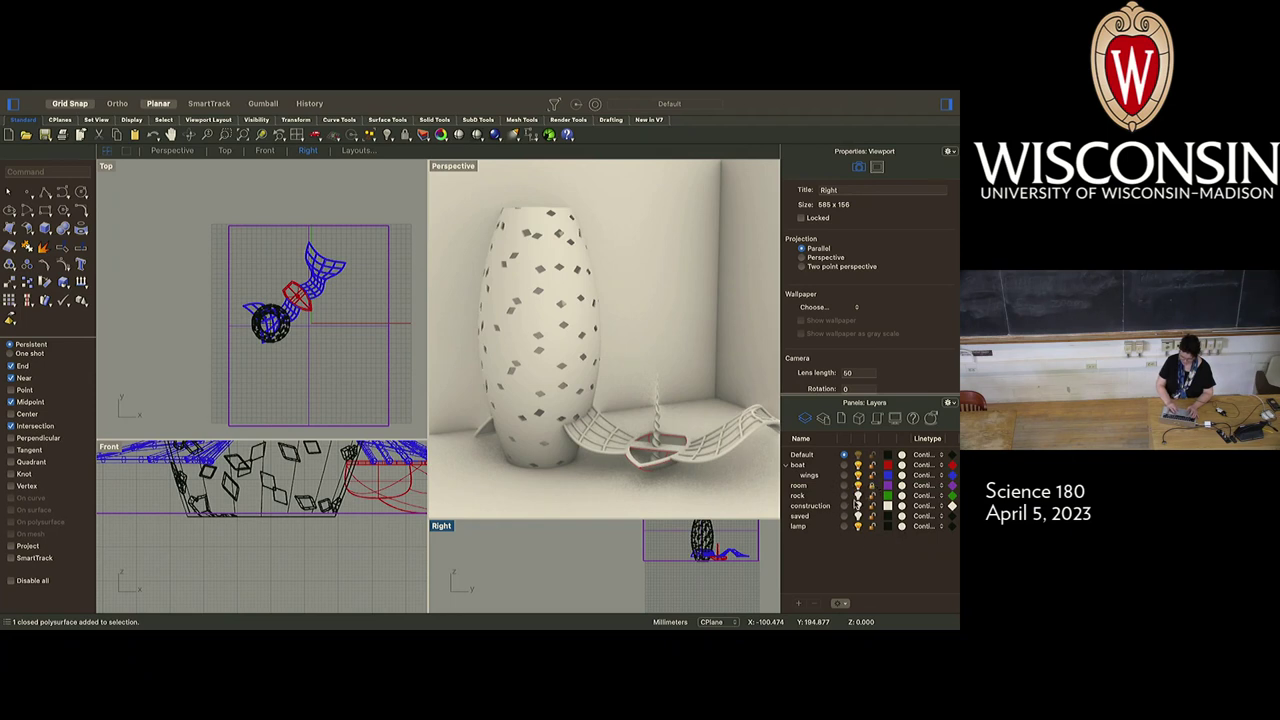
{"action": "left_click", "coordinate": [857, 496]}
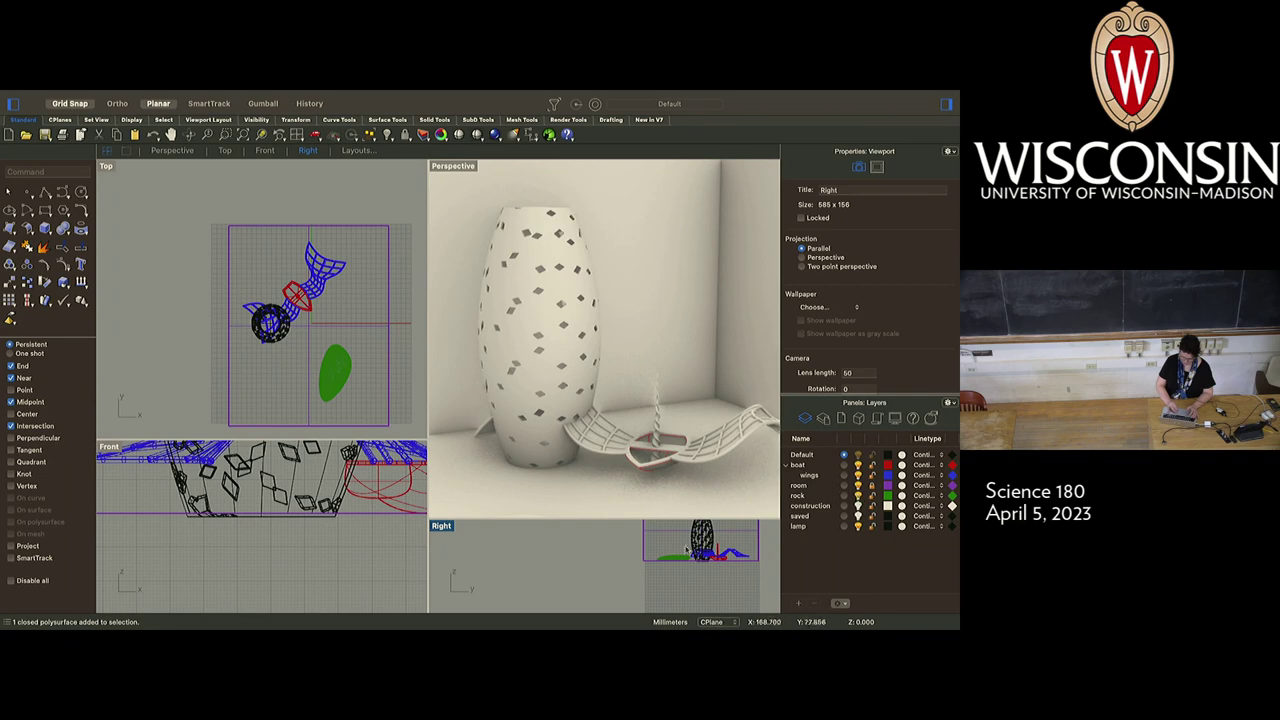
Move the perforated lamp in plan to the front-left area of the room, clear of the winged boat and beside the rock
{"action": "left_click", "coordinate": [273, 496]}
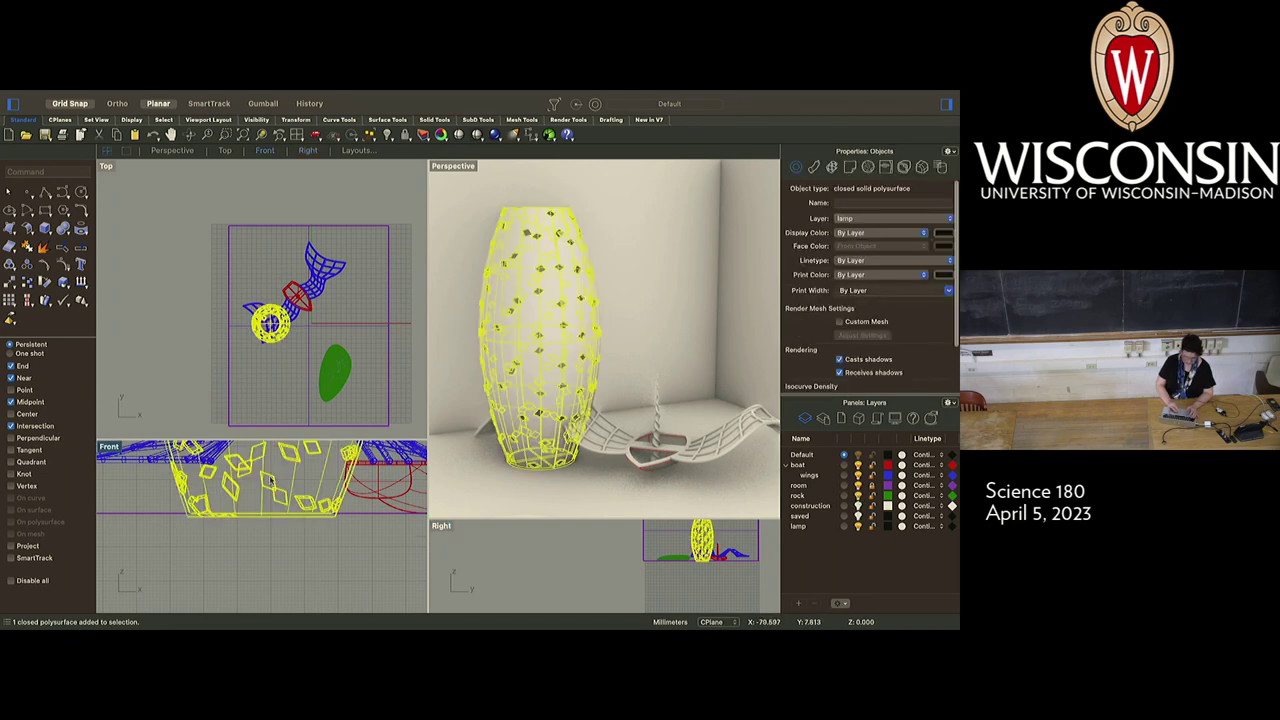
{"action": "left_click", "coordinate": [286, 339]}
{"action": "left_click_drag", "start_coordinate": [286, 339], "coordinate": [285, 396]}
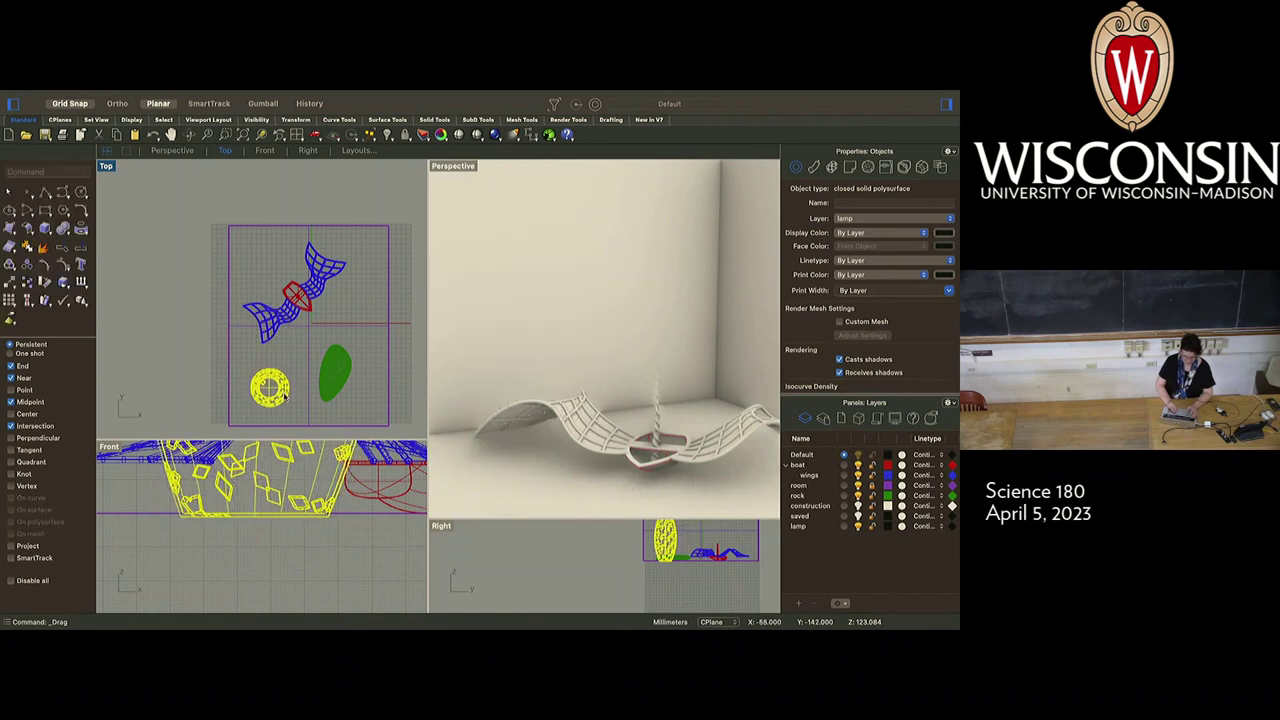
{"action": "left_click", "coordinate": [581, 354]}
{"action": "scroll", "coordinate": [580, 354], "scroll_direction": "down", "scroll_amount": 2}
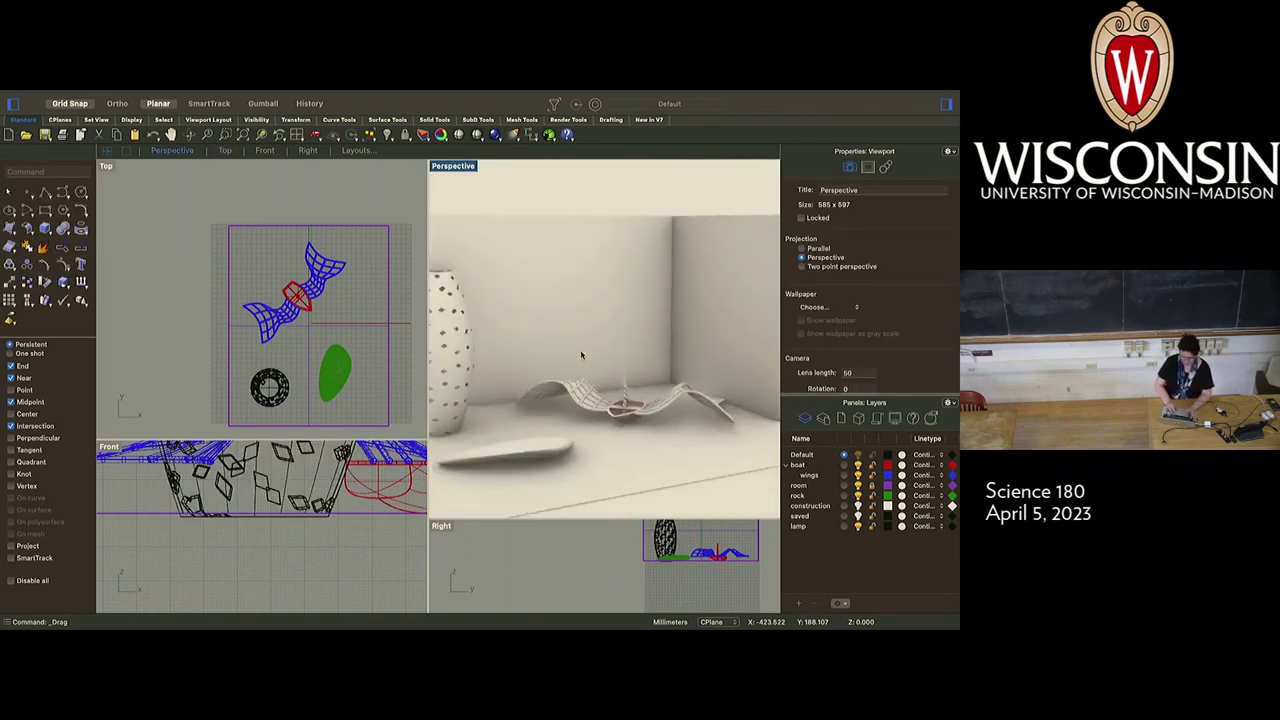
{"action": "scroll", "coordinate": [580, 354], "scroll_direction": "down", "scroll_amount": 3}
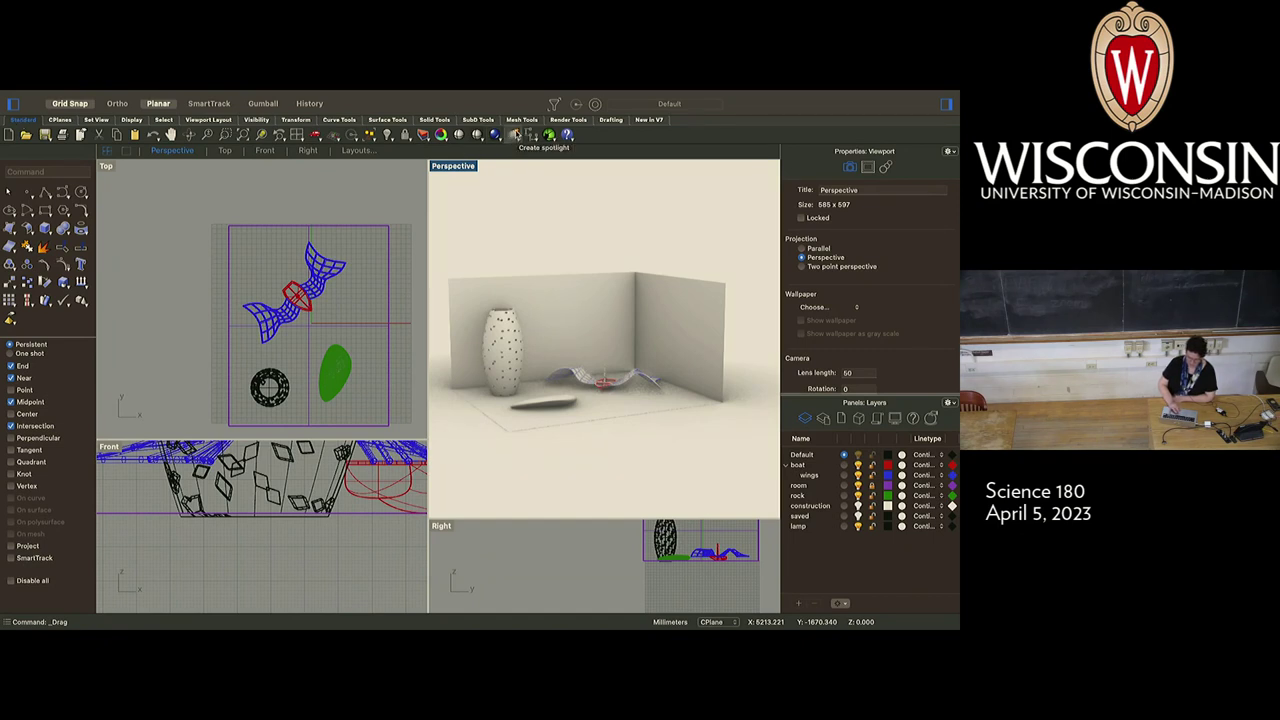
Create a spotlight with a wide cone base on the floor near the room's back corner and its source high in front of the room
{"action": "left_click", "coordinate": [514, 134]}
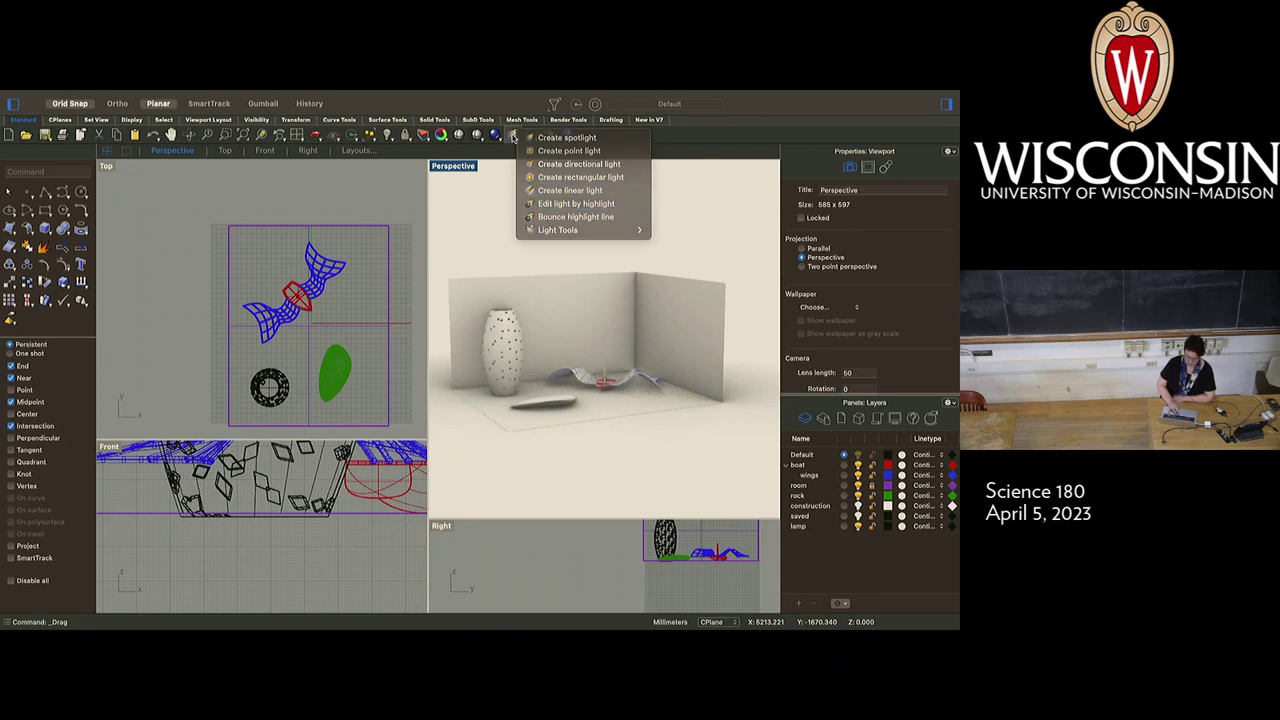
{"action": "left_click", "coordinate": [513, 137]}
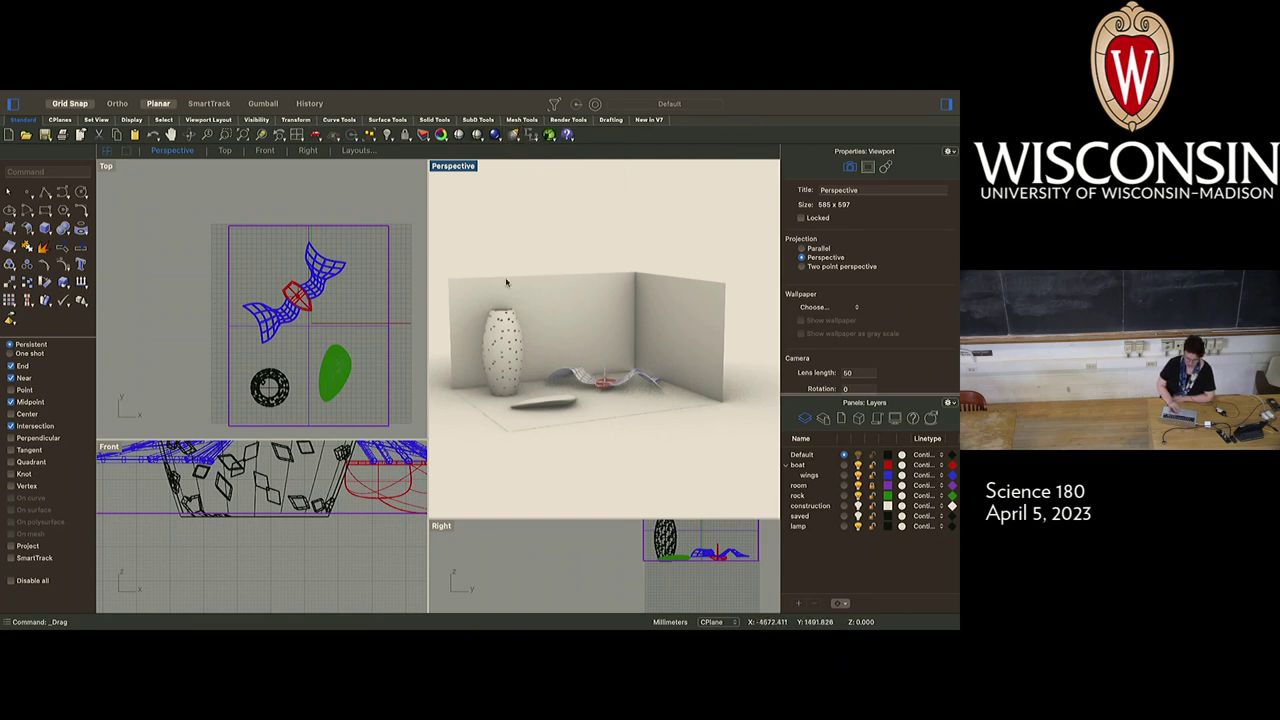
{"action": "left_click", "coordinate": [514, 134]}
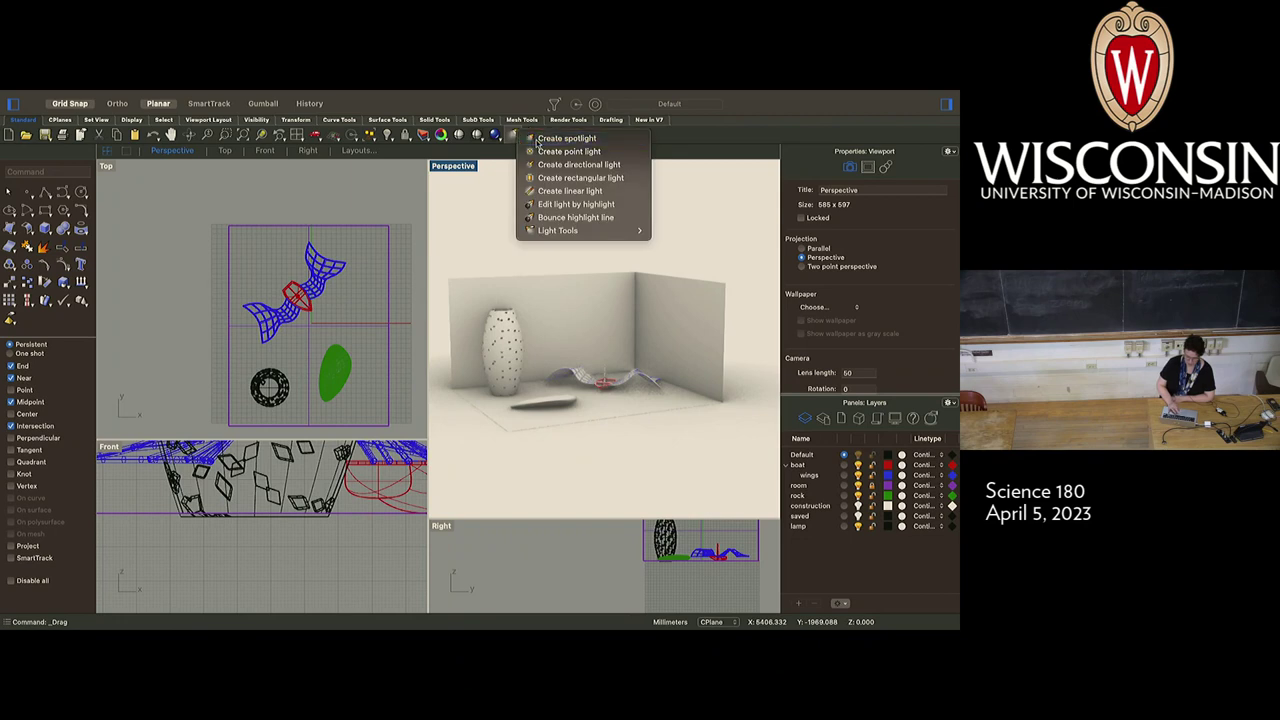
{"action": "left_click", "coordinate": [540, 139]}
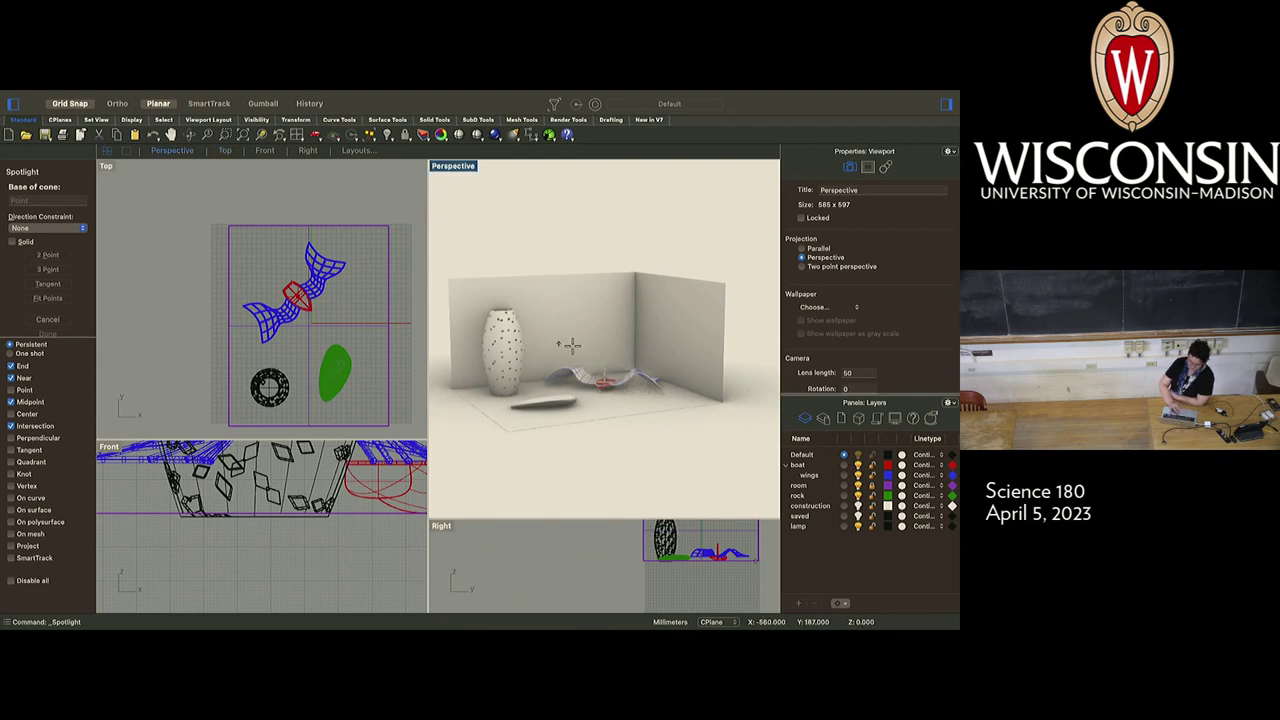
{"action": "left_click", "coordinate": [622, 366]}
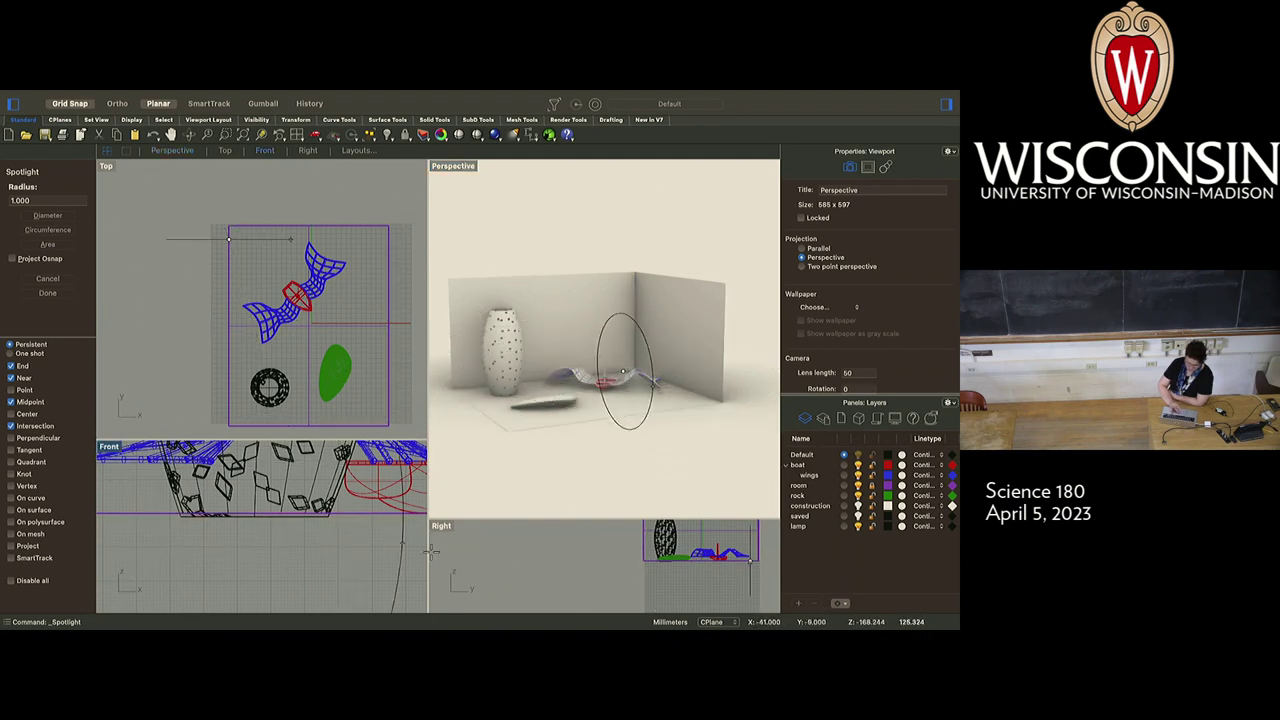
{"action": "scroll", "coordinate": [519, 547], "scroll_direction": "down", "scroll_amount": 3}
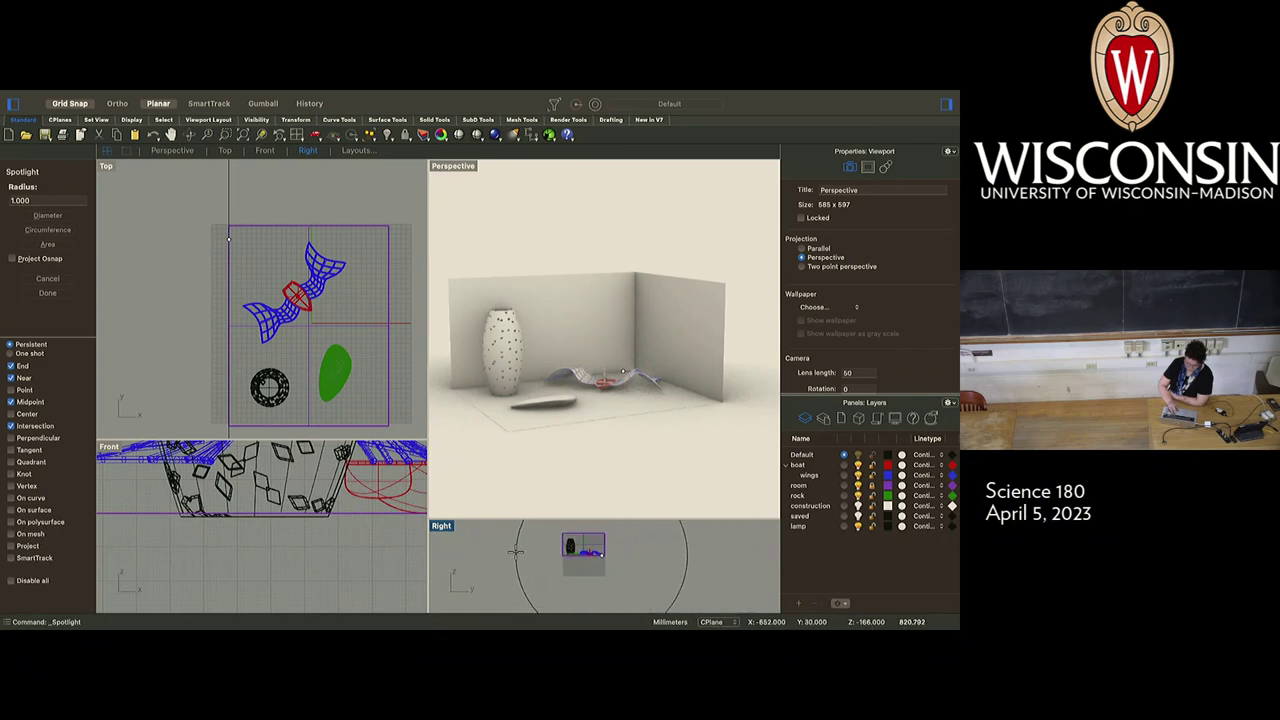
{"action": "scroll", "coordinate": [517, 550], "scroll_direction": "down", "scroll_amount": 1}
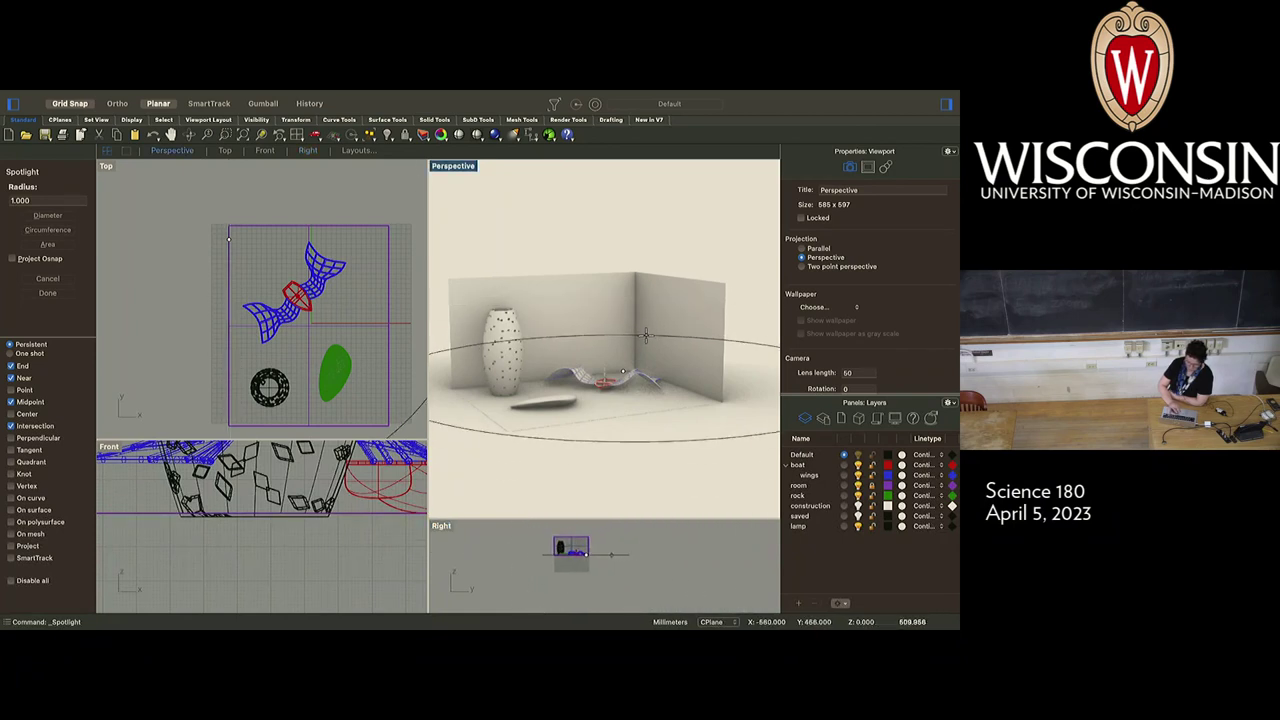
{"action": "scroll", "coordinate": [646, 340], "scroll_direction": "down", "scroll_amount": 5}
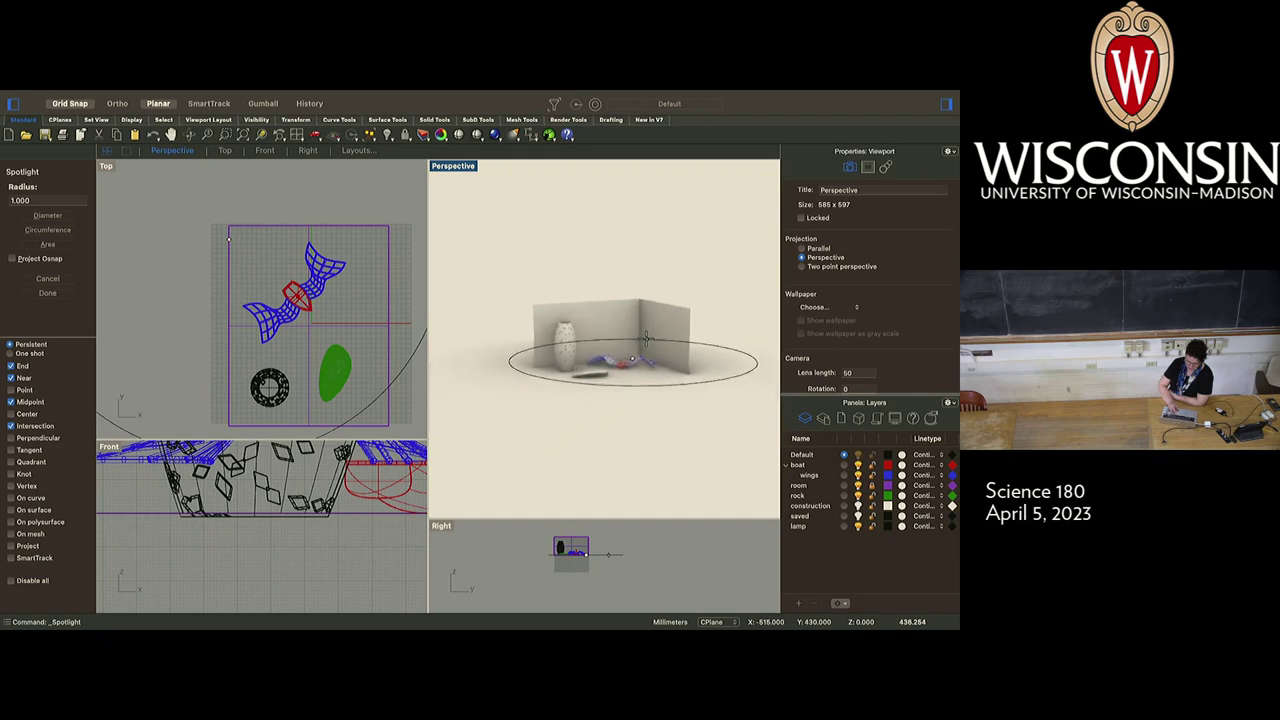
{"action": "scroll", "coordinate": [653, 330], "scroll_direction": "up", "scroll_amount": 2}
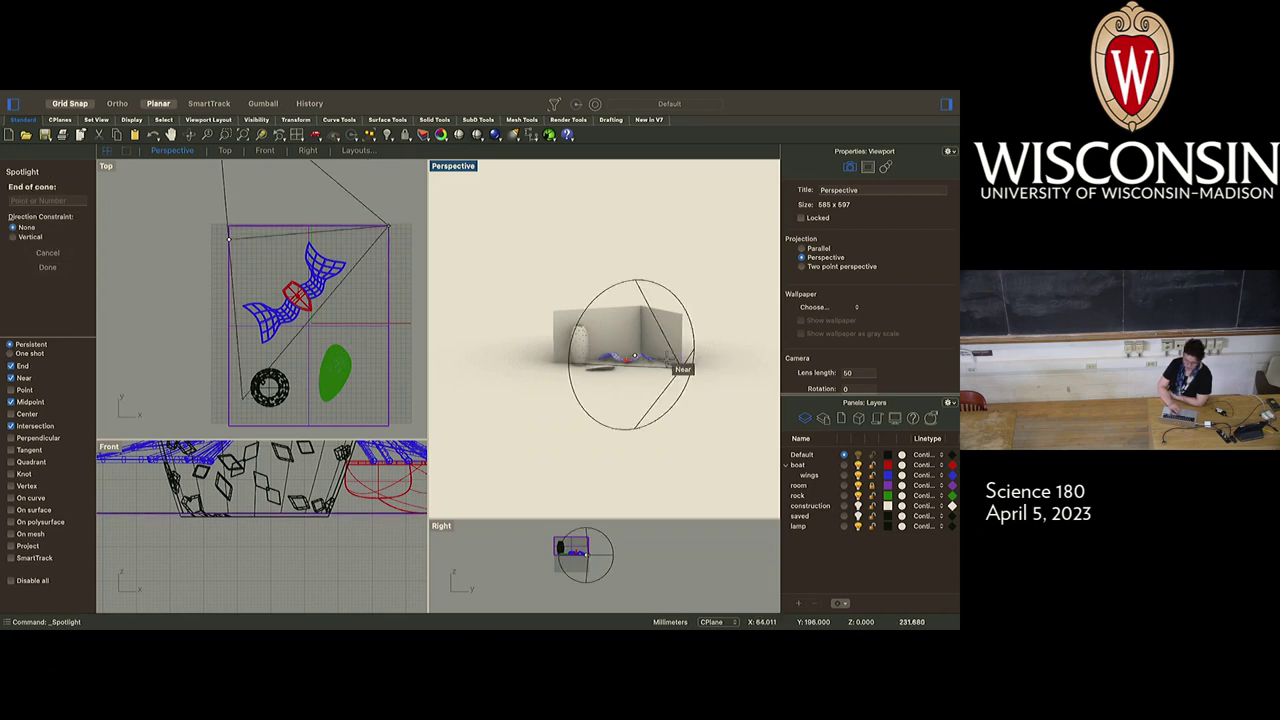
{"action": "left_click", "coordinate": [679, 366]}
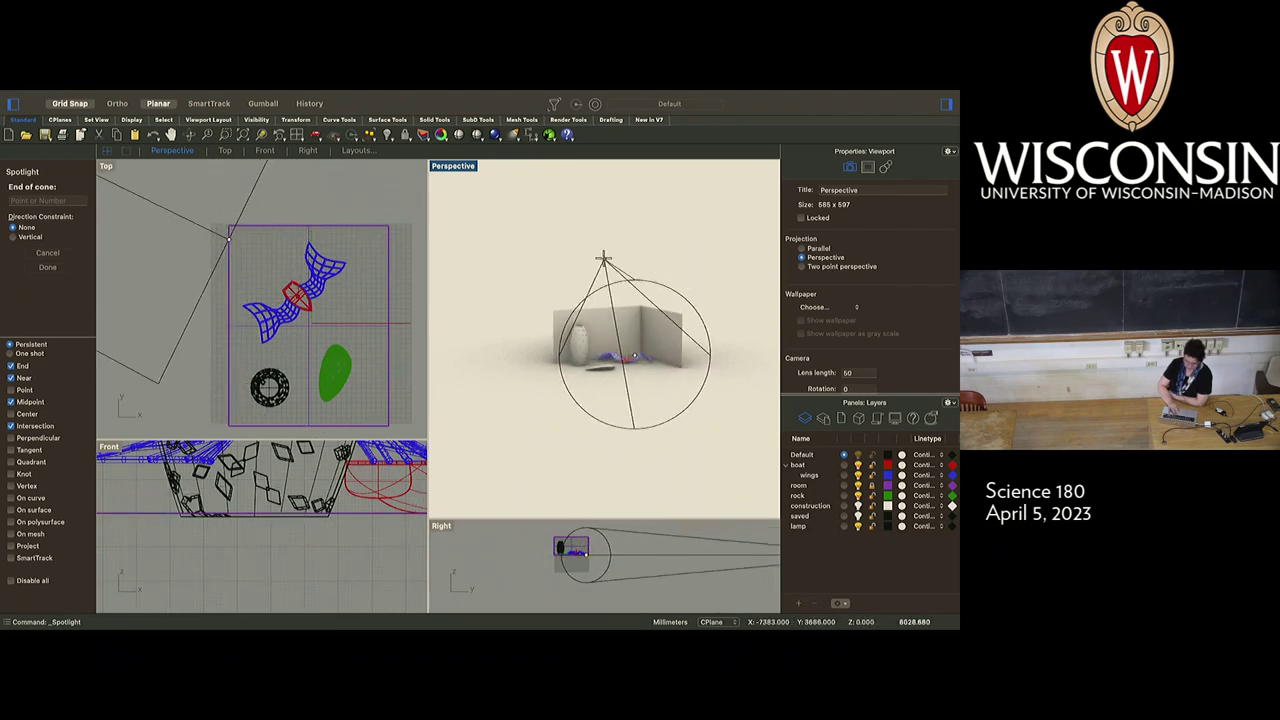
{"action": "scroll", "coordinate": [545, 562], "scroll_direction": "down", "scroll_amount": 5}
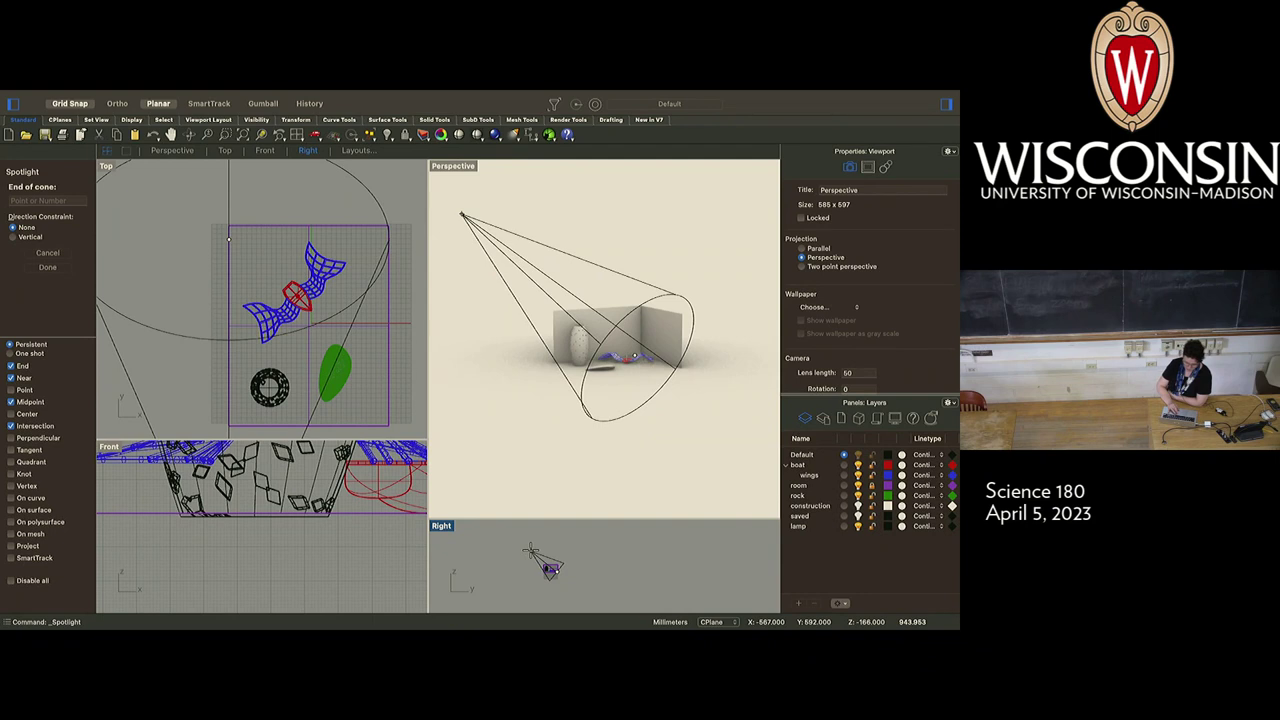
{"action": "left_click", "coordinate": [531, 552]}
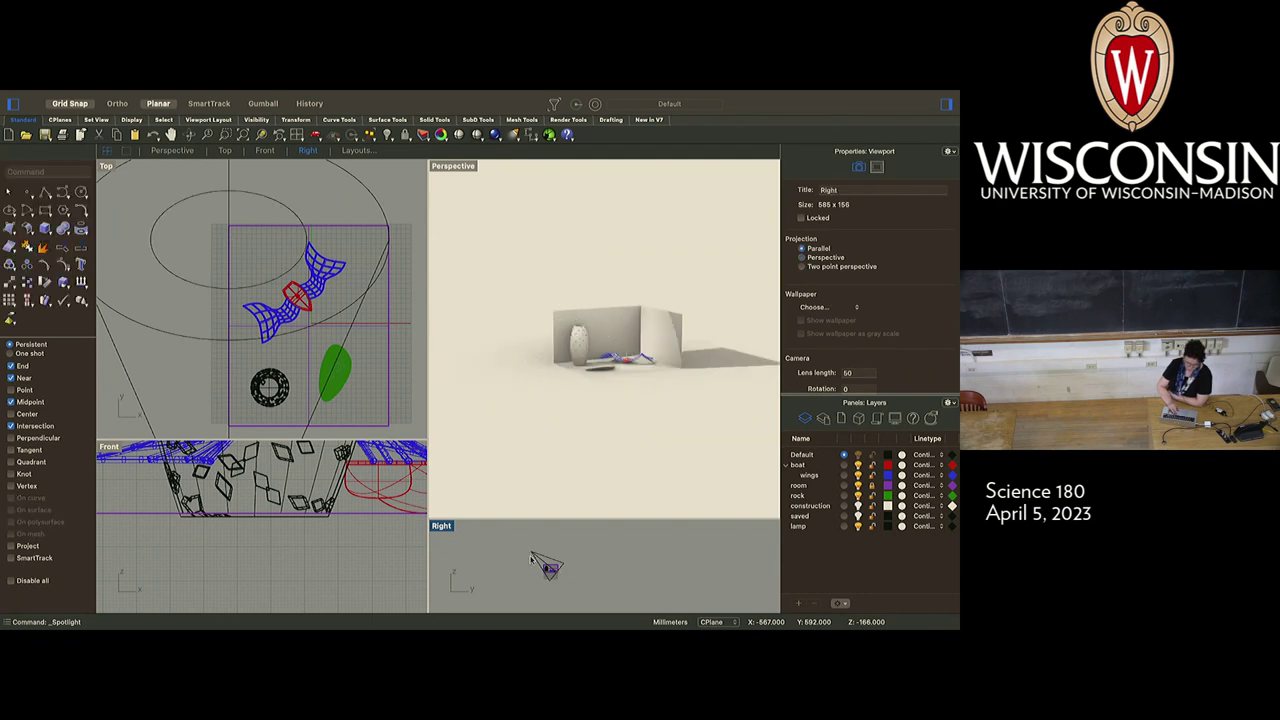
Move the spotlight's source point in plan to the front-right outside the room so the beam crosses the scene diagonally
{"action": "scroll", "coordinate": [310, 349], "scroll_direction": "down", "scroll_amount": 6}
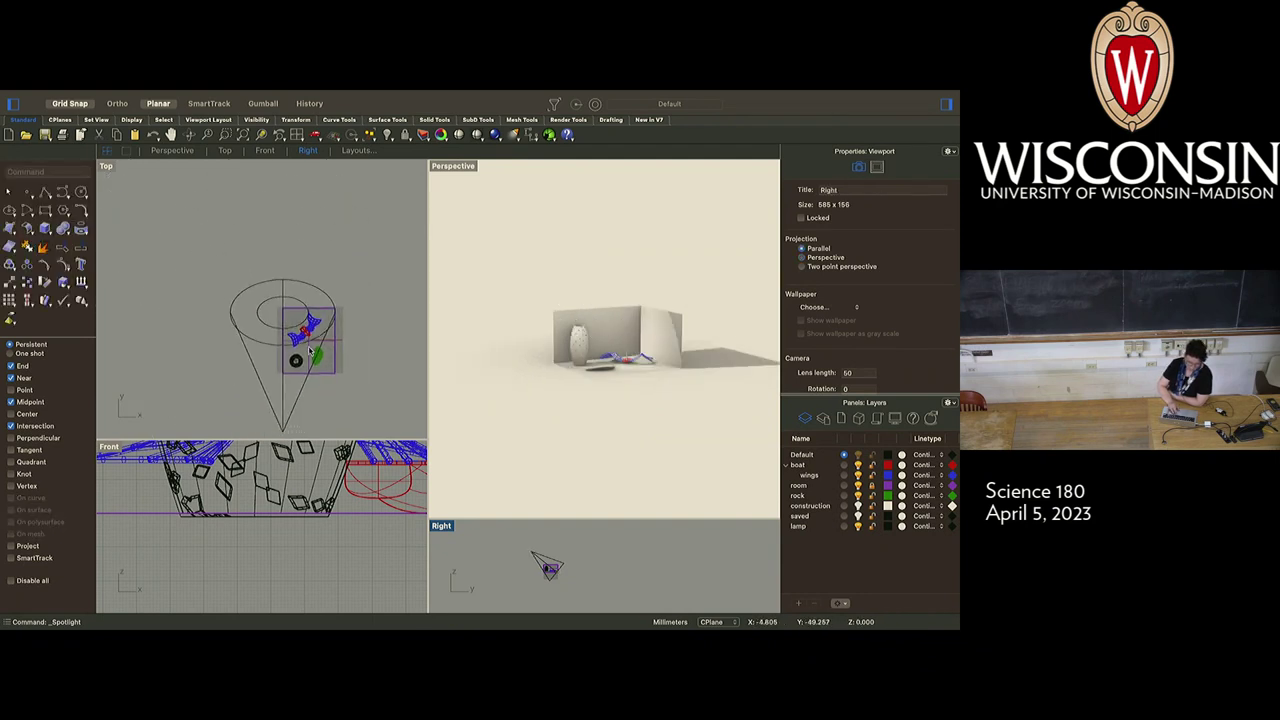
{"action": "left_click", "coordinate": [294, 398]}
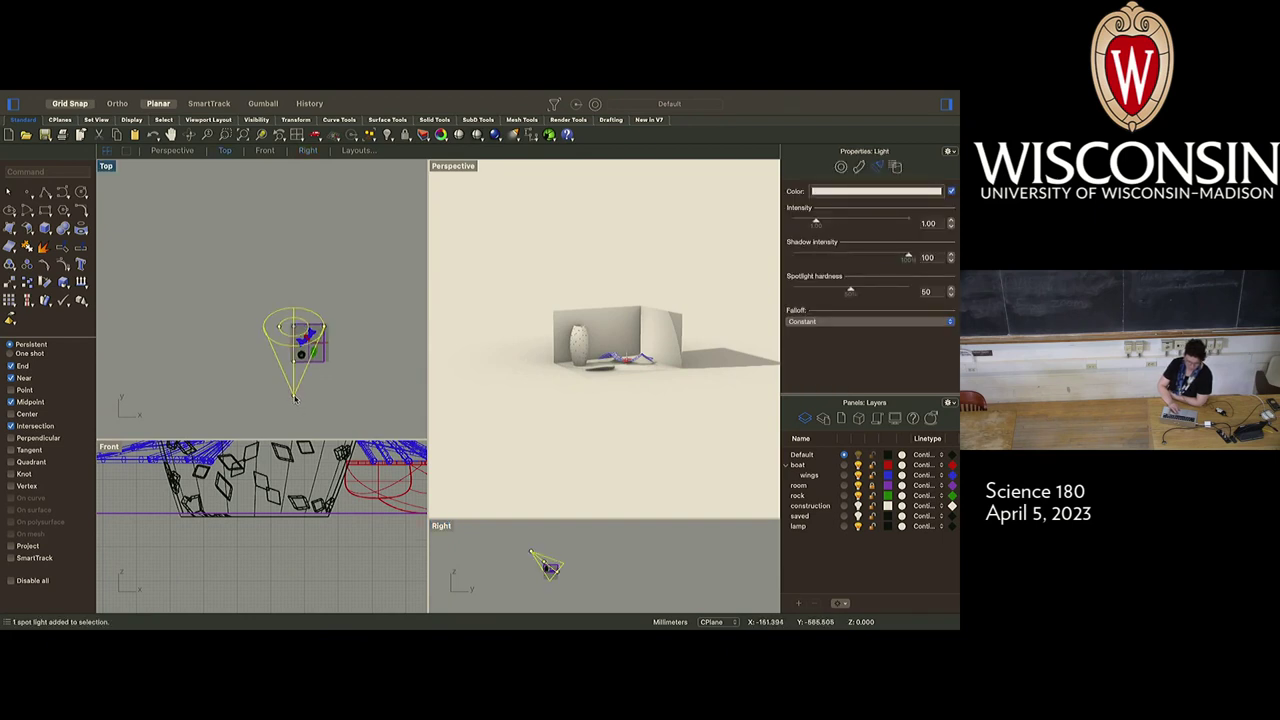
{"action": "left_click_drag", "start_coordinate": [294, 398], "coordinate": [340, 378]}
{"action": "left_click", "coordinate": [295, 400]}
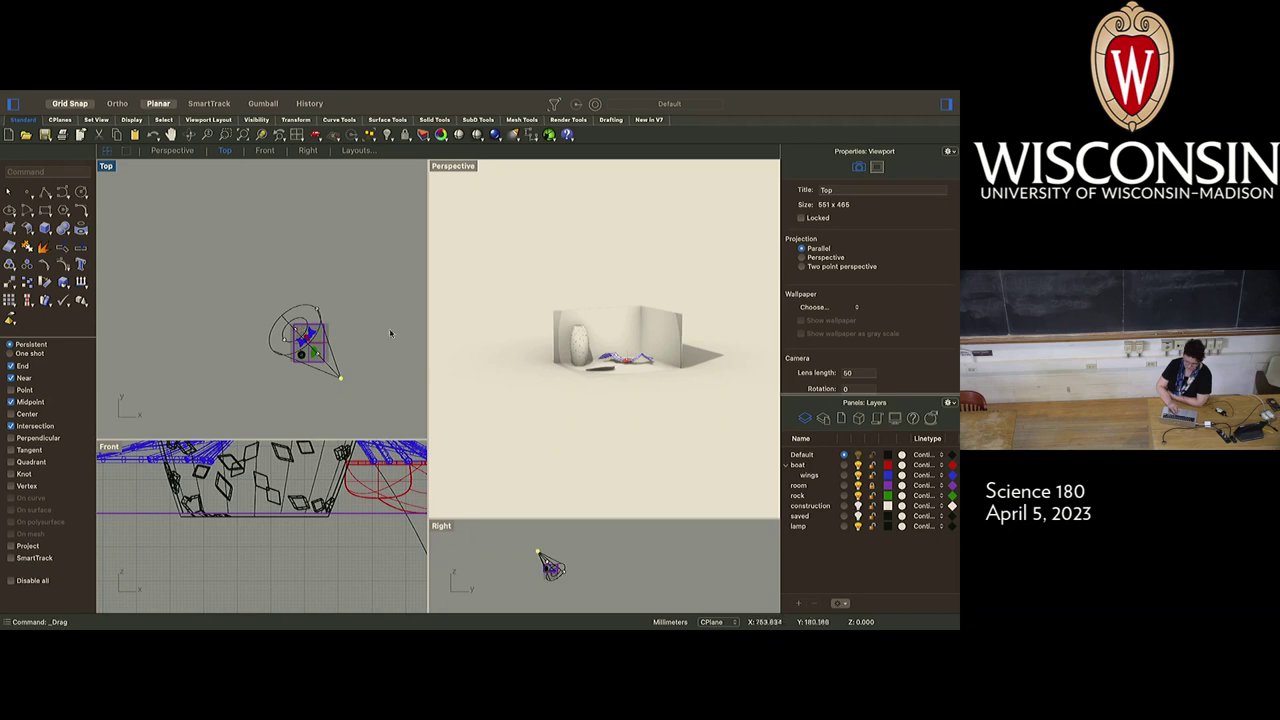
{"action": "scroll", "coordinate": [632, 349], "scroll_direction": "up", "scroll_amount": 3}
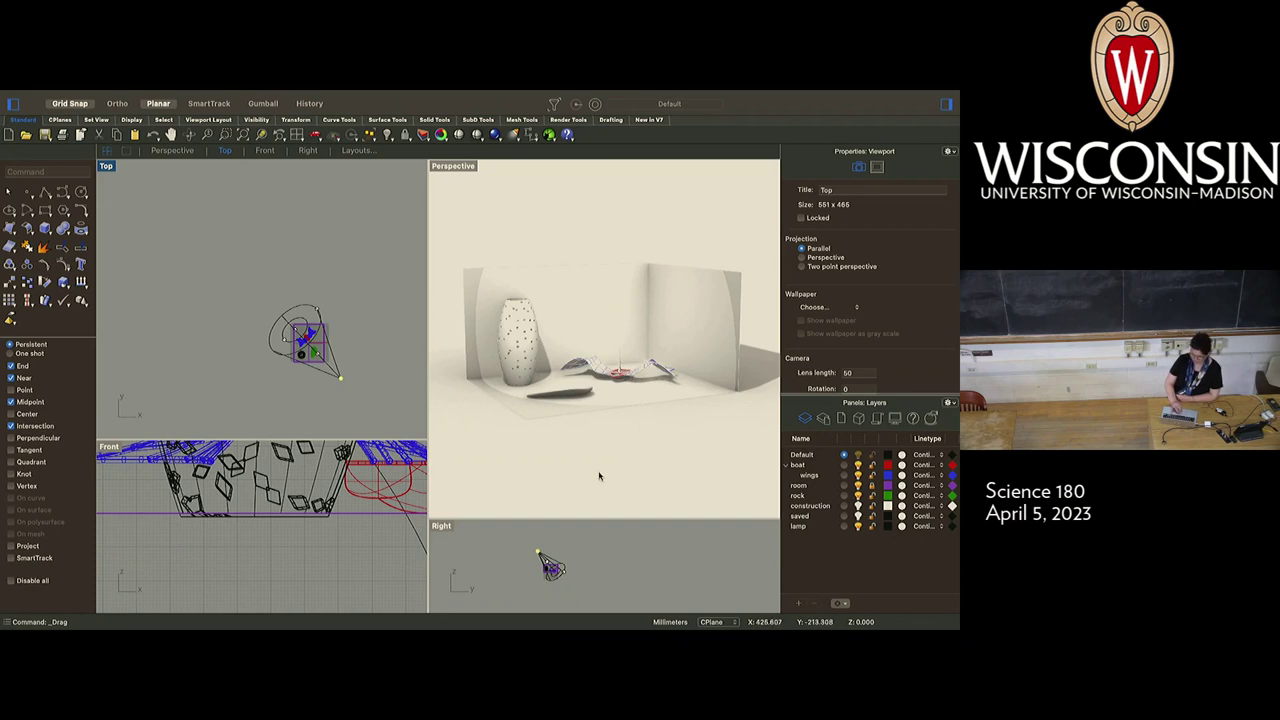
{"action": "left_click", "coordinate": [605, 459]}
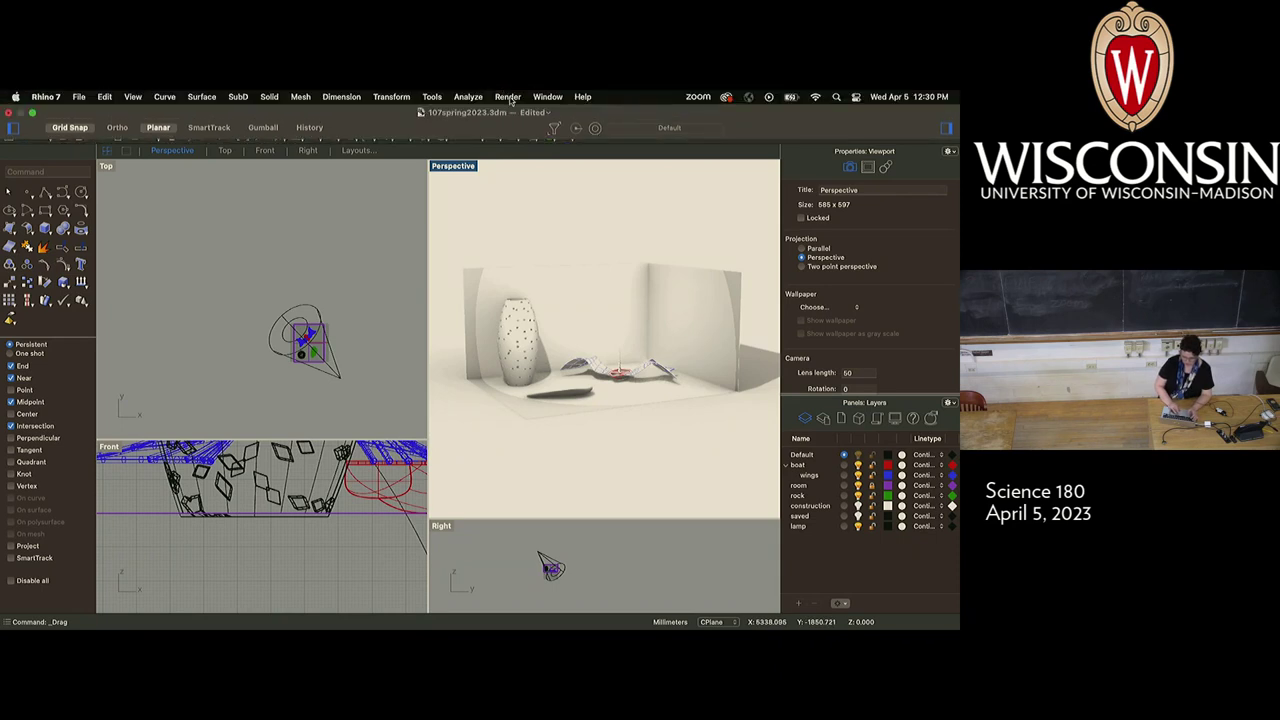
Turn off the skylight in the render properties
{"action": "left_click", "coordinate": [508, 97]}
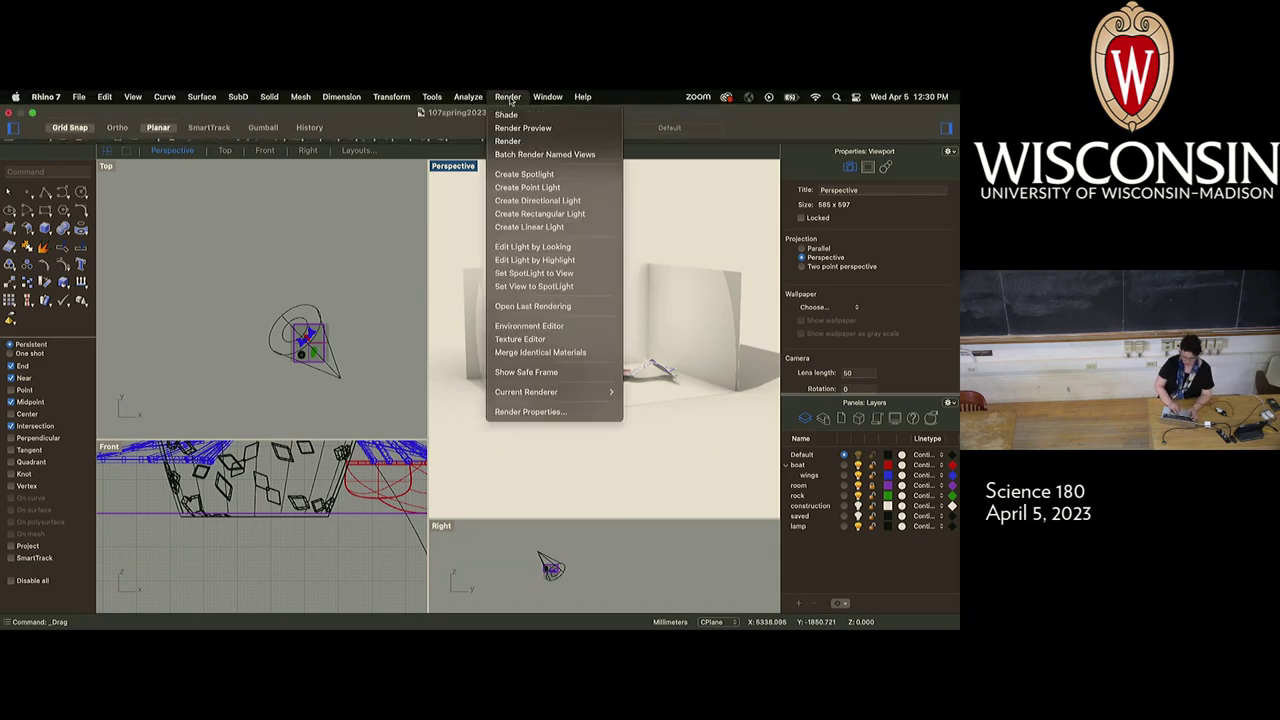
{"action": "left_click", "coordinate": [566, 412]}
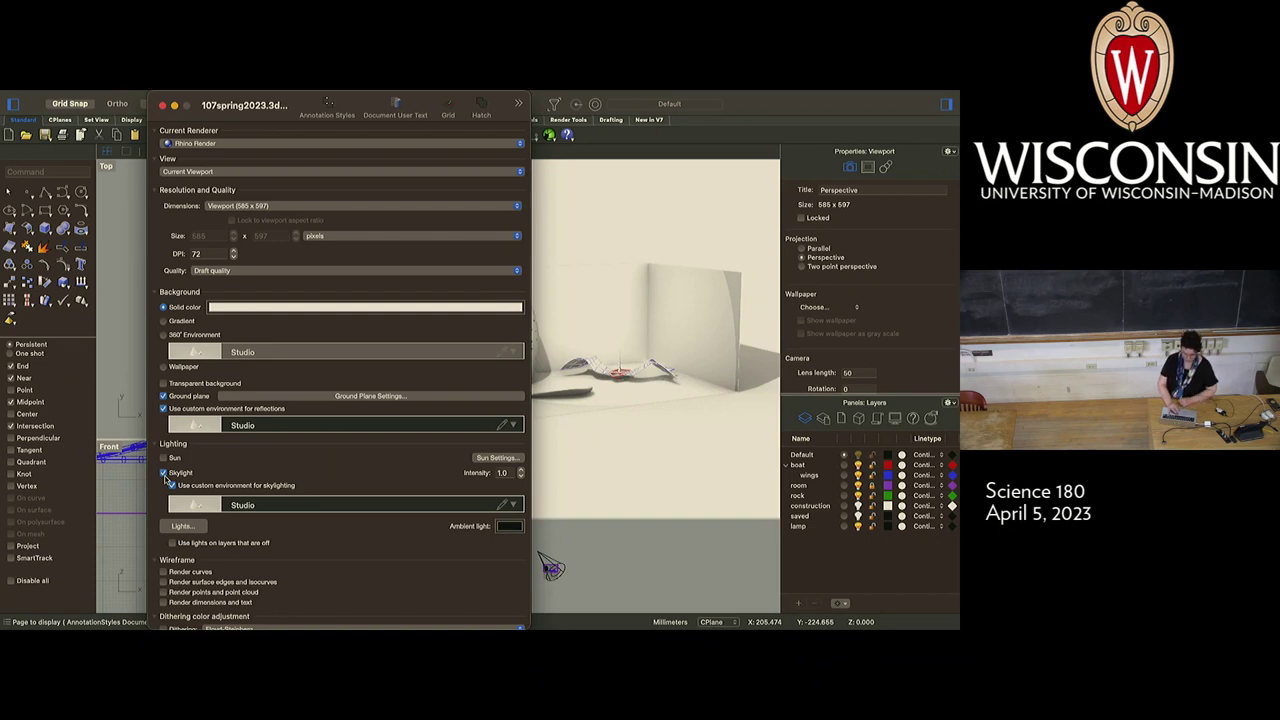
{"action": "left_click", "coordinate": [164, 473]}
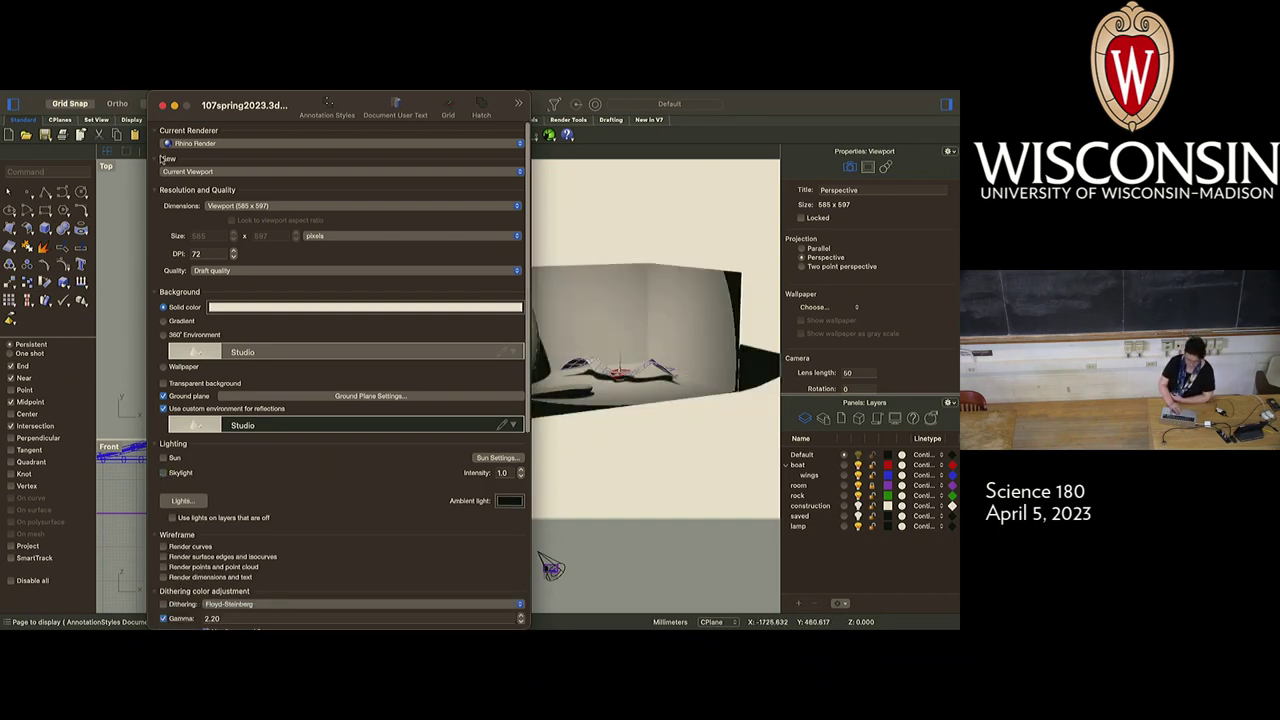
{"action": "left_click", "coordinate": [163, 105]}
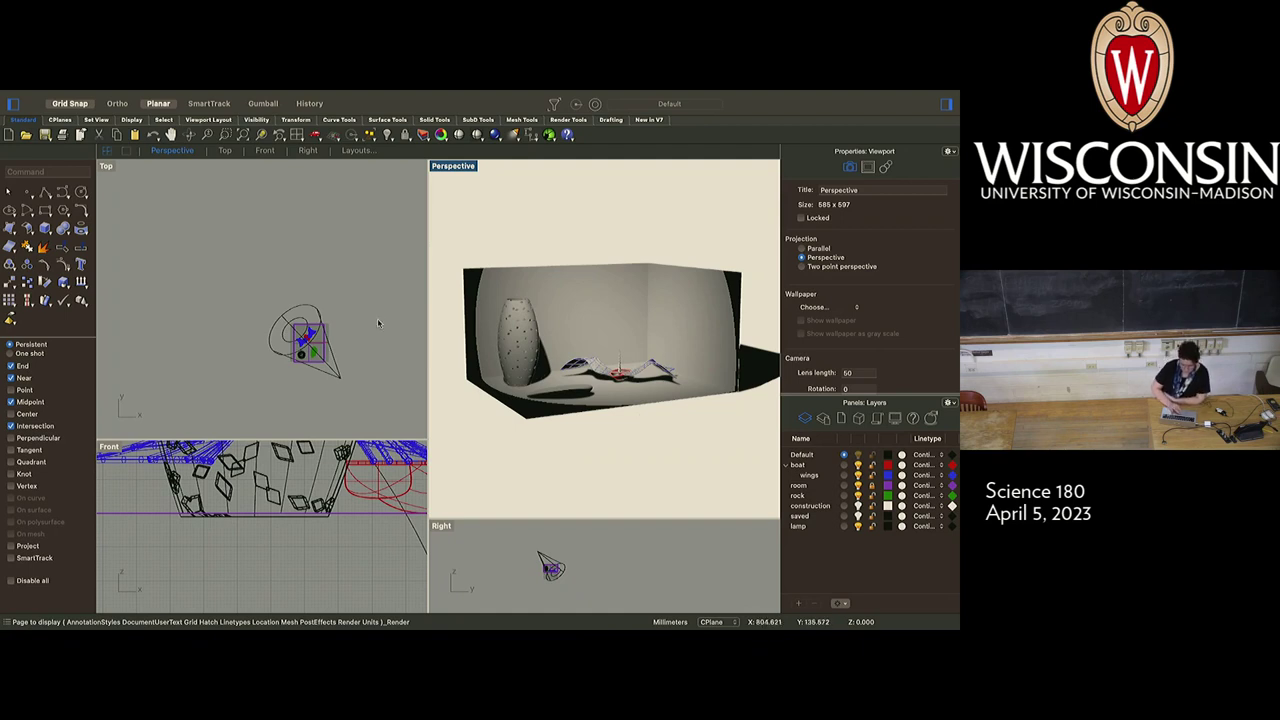
Set the spotlight's intensity to 0.79, shadow intensity to 93 and spotlight hardness to 28
{"action": "left_click", "coordinate": [288, 326]}
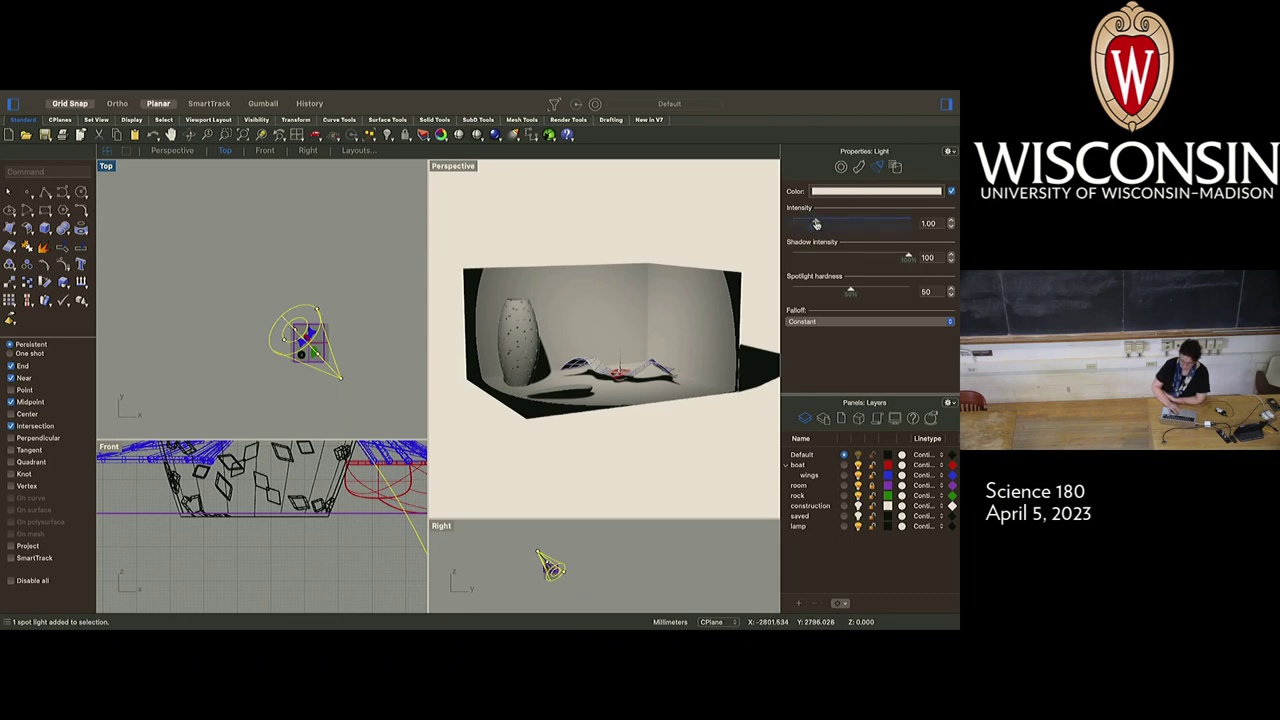
{"action": "left_click_drag", "start_coordinate": [816, 224], "coordinate": [811, 224]}
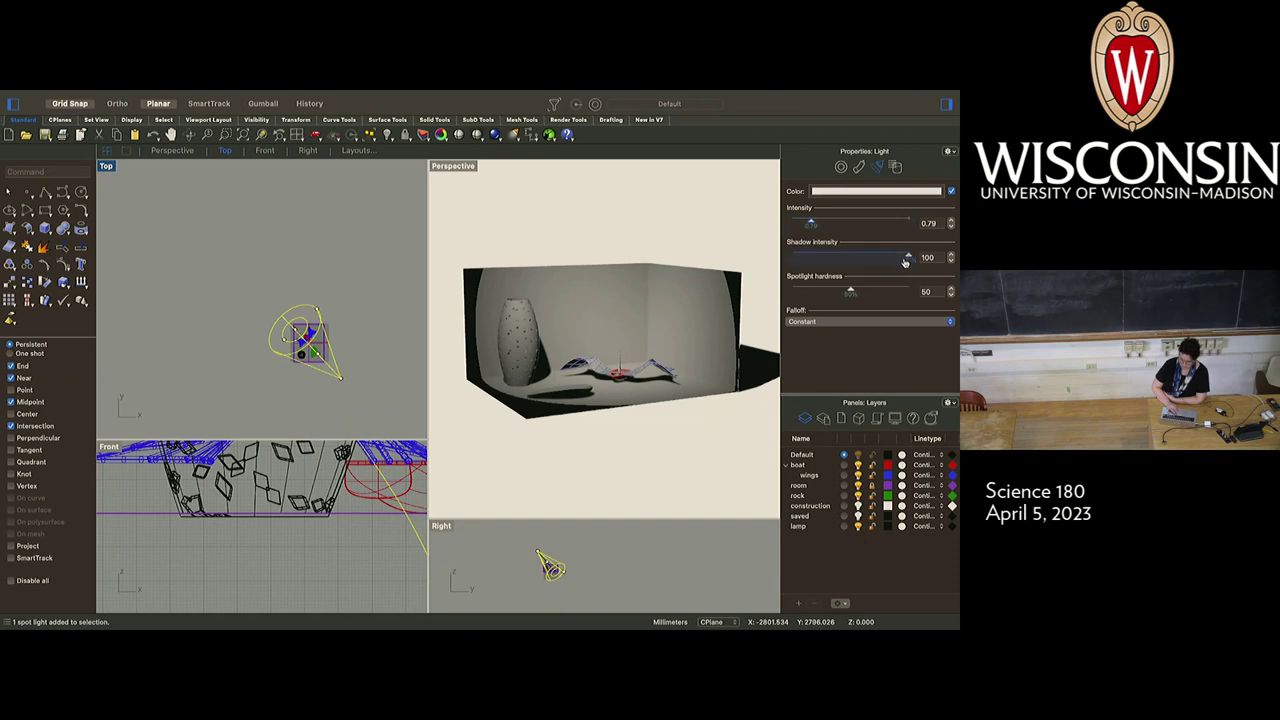
{"action": "mouse_move", "coordinate": [905, 260]}
{"action": "left_mouse_down"}
{"action": "mouse_move", "coordinate": [836, 263]}
{"action": "mouse_move", "coordinate": [902, 257]}
{"action": "left_mouse_up"}
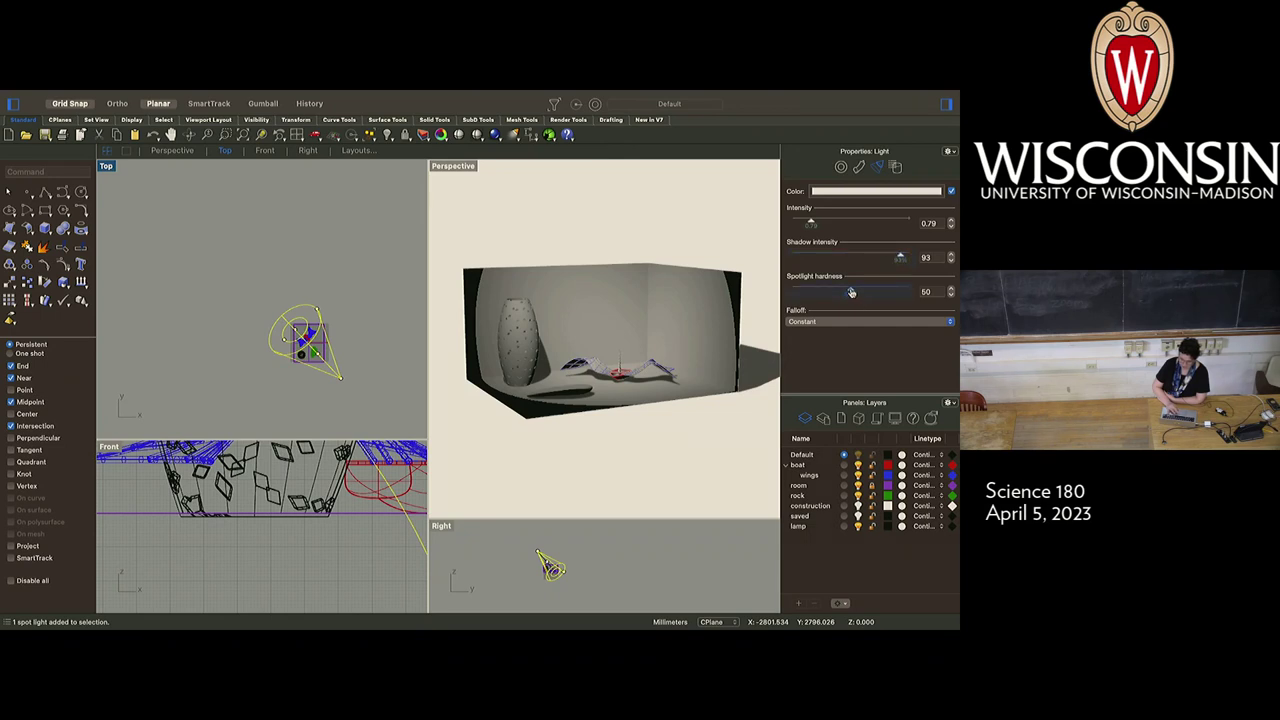
{"action": "left_click_drag", "start_coordinate": [851, 292], "coordinate": [904, 295]}
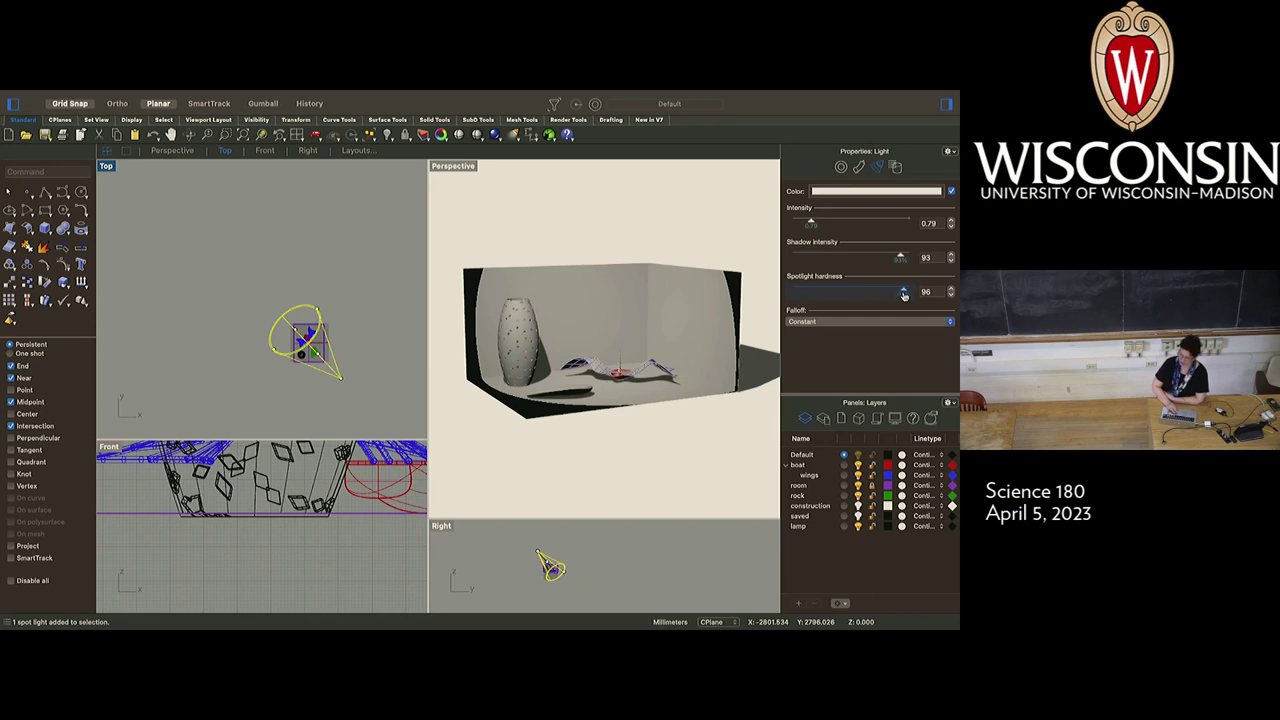
{"action": "left_click_drag", "start_coordinate": [903, 295], "coordinate": [826, 300]}
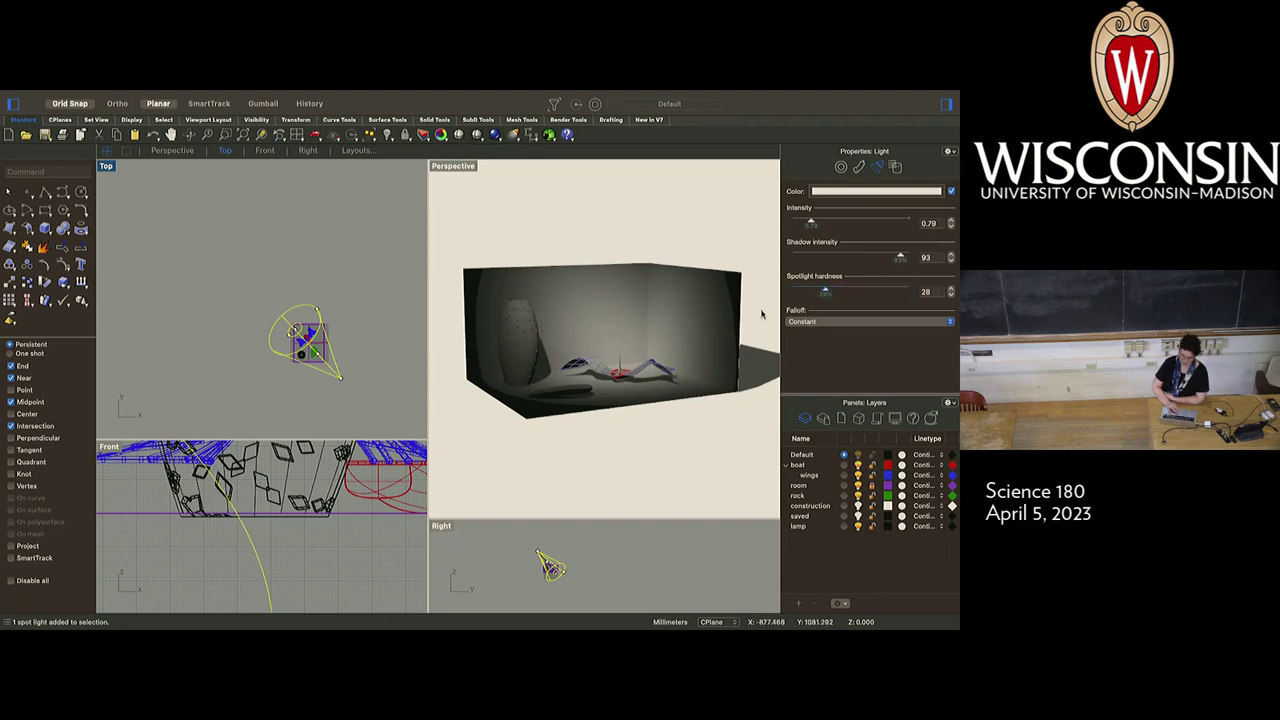
Set the spotlight's colour to yellow with its saturation reduced to 23
{"action": "left_click", "coordinate": [903, 192]}
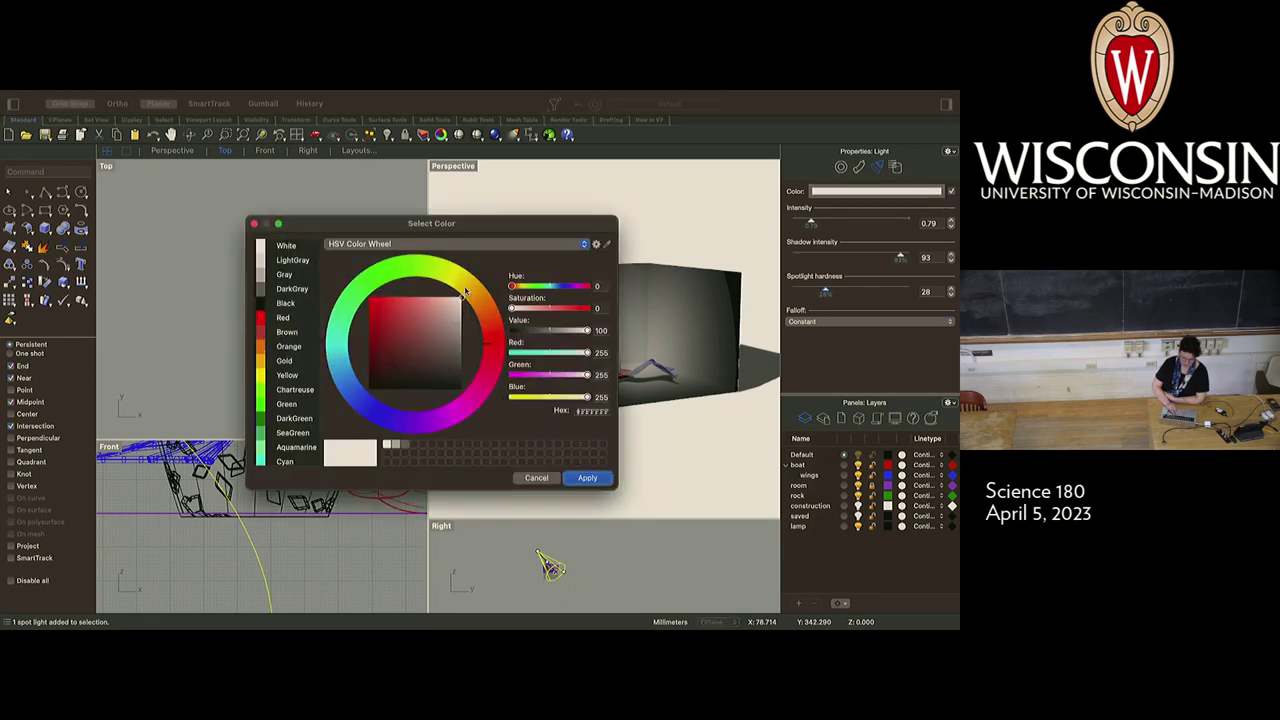
{"action": "left_click", "coordinate": [262, 377]}
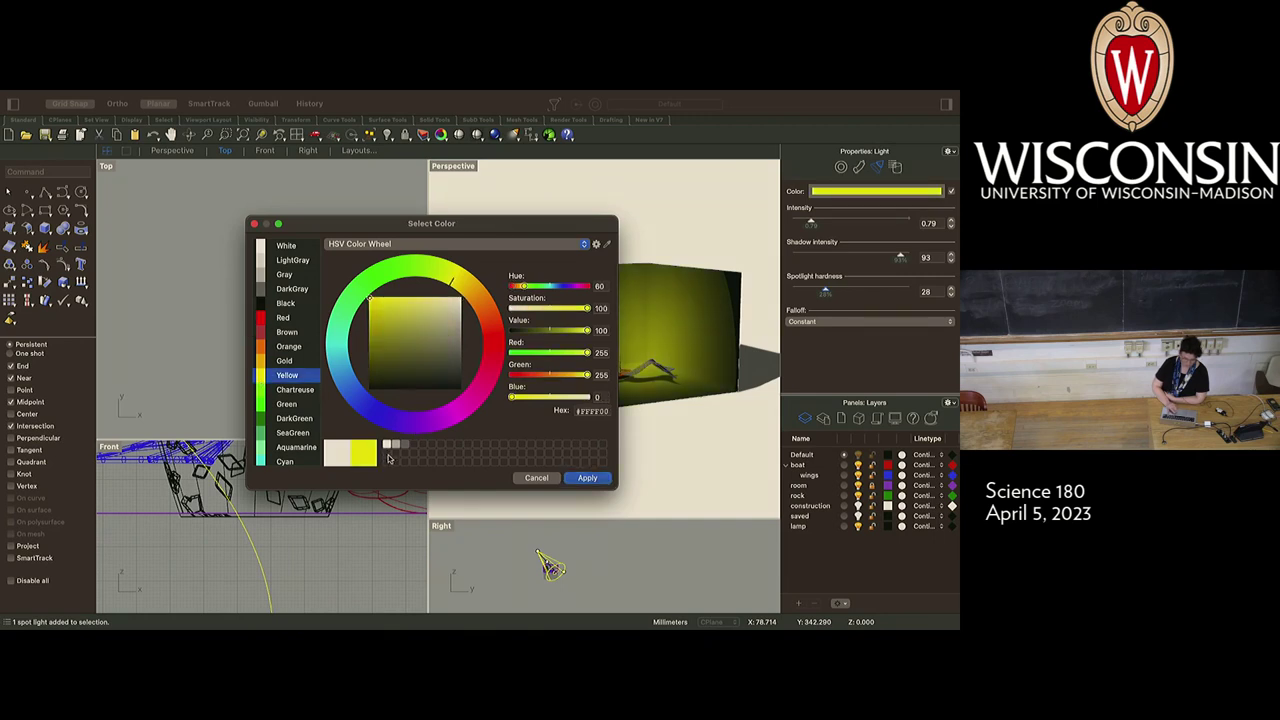
{"action": "left_click_drag", "start_coordinate": [587, 312], "coordinate": [529, 313]}
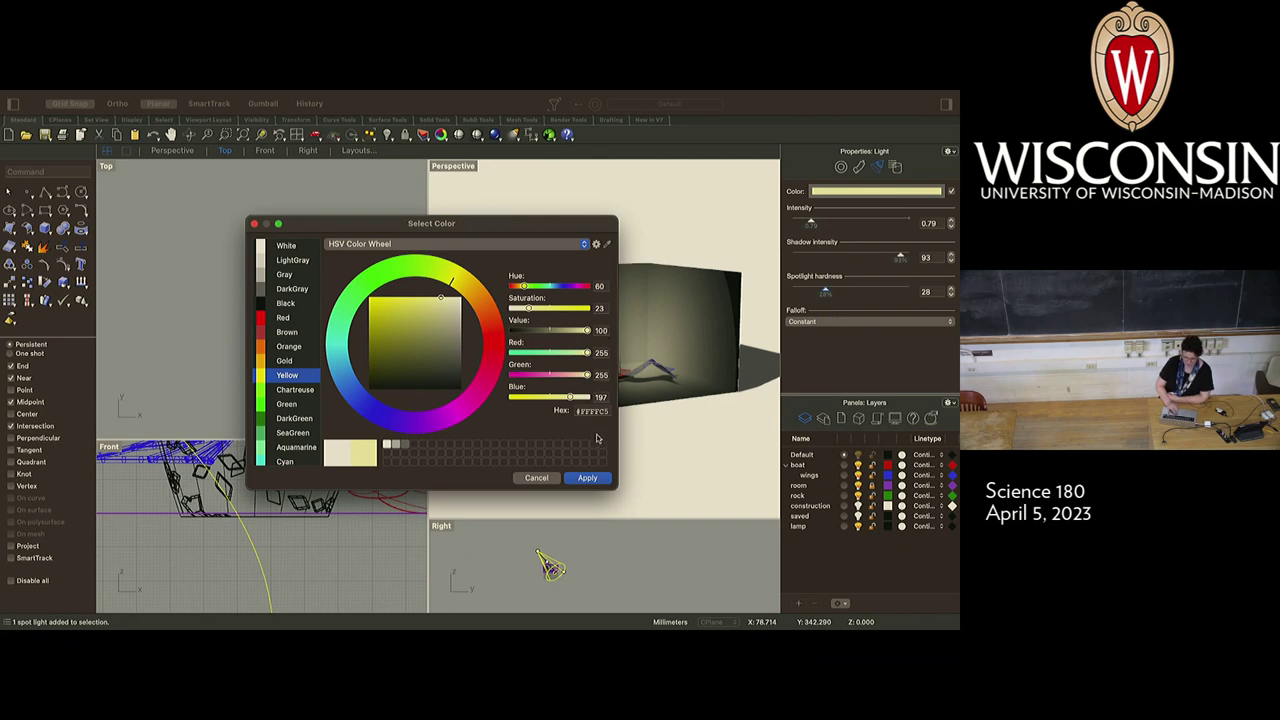
{"action": "left_click", "coordinate": [587, 478]}
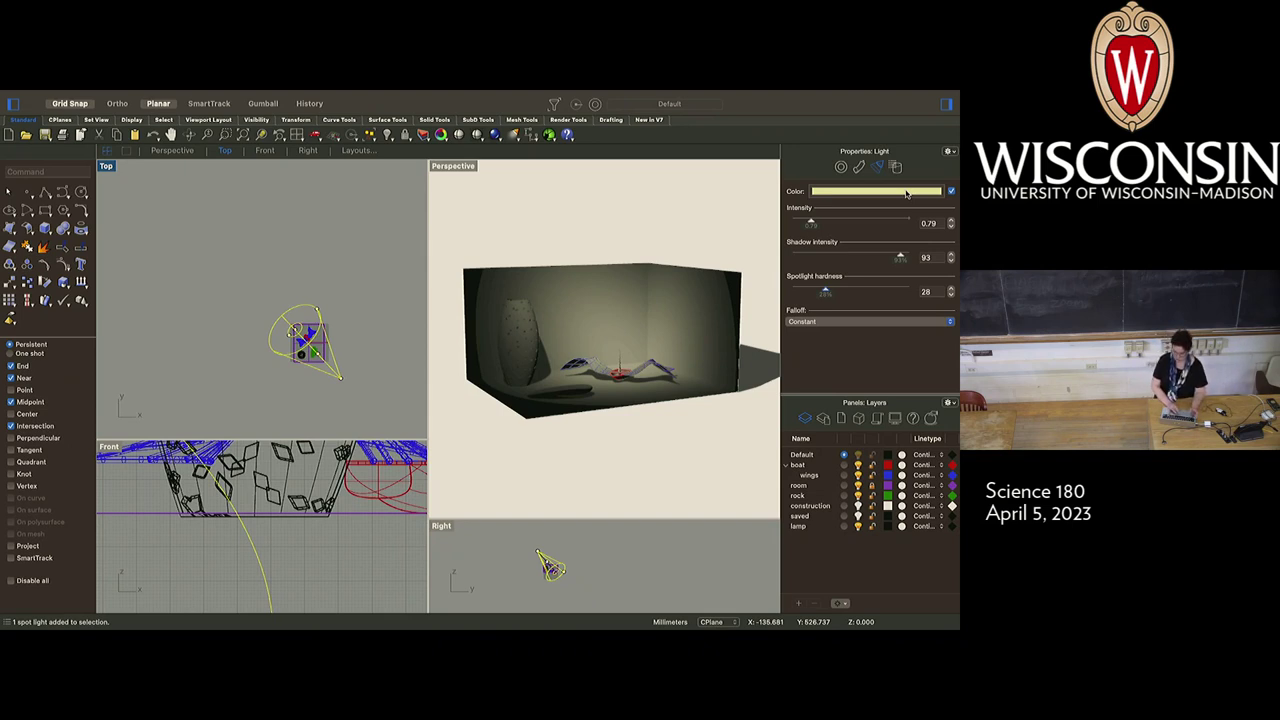
Switch the spotlight off and on to compare its effect, and restore its colour to white
{"action": "left_click", "coordinate": [950, 191]}
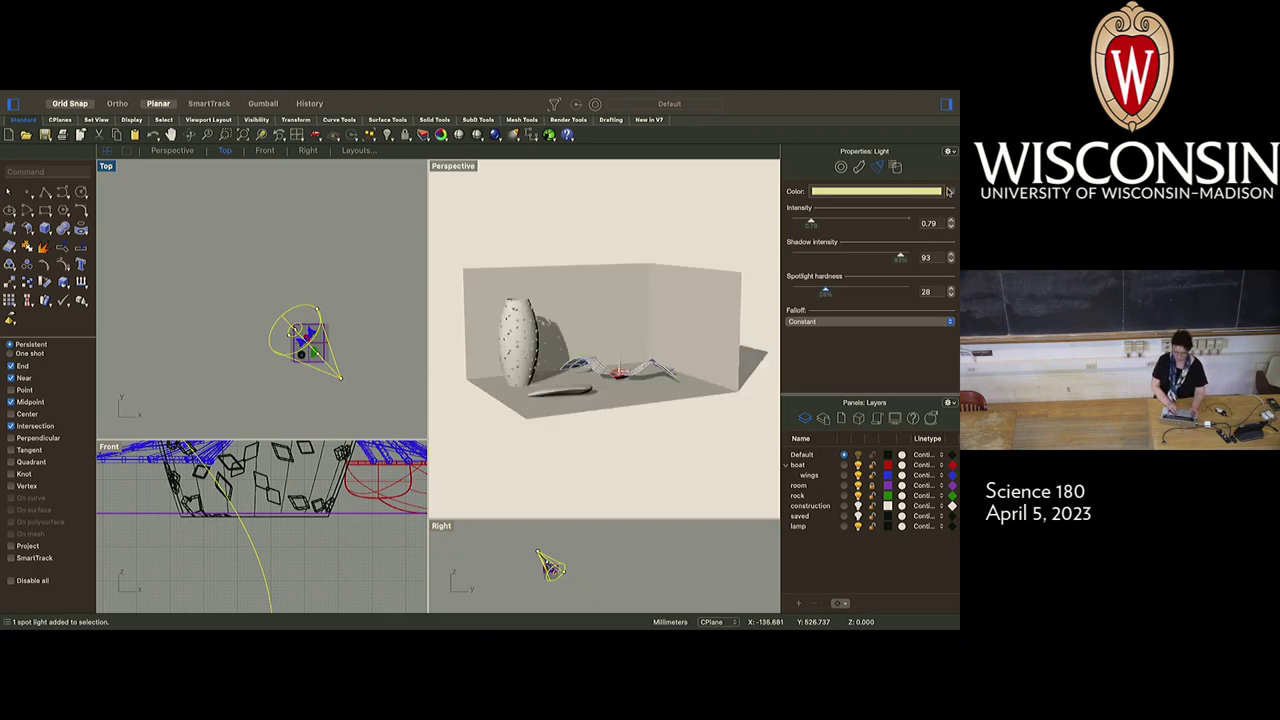
{"action": "left_click", "coordinate": [950, 191]}
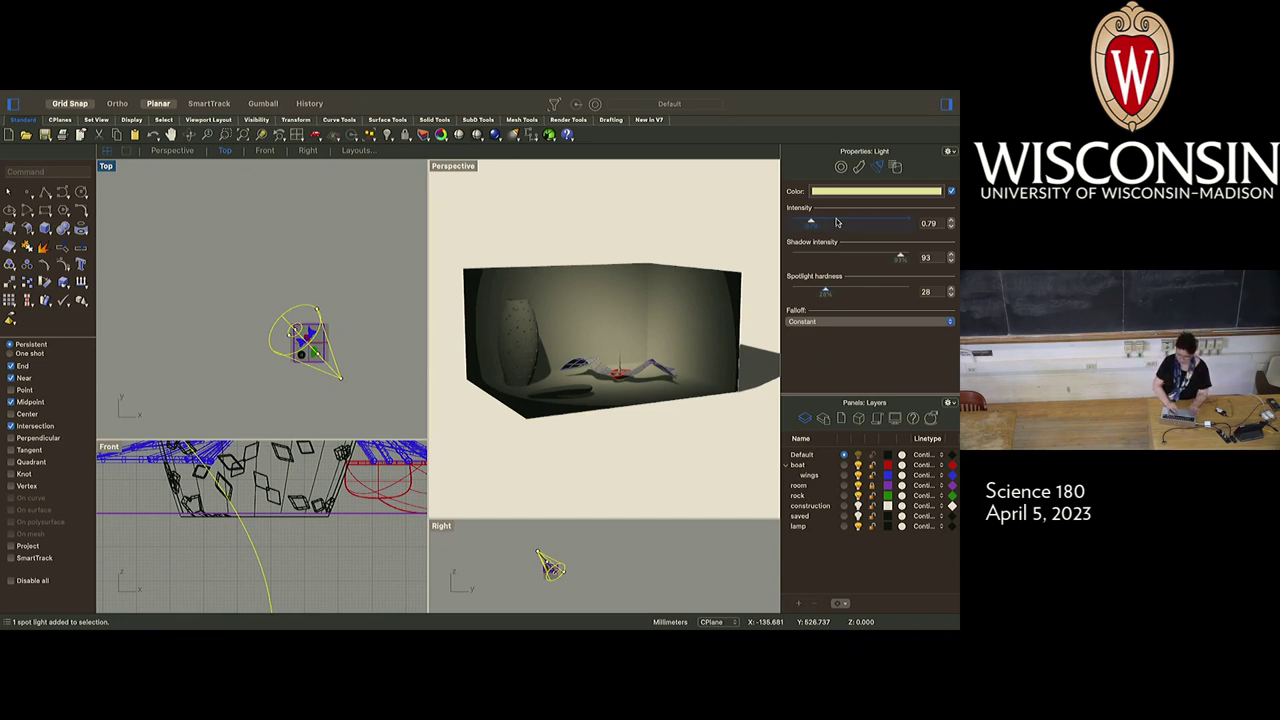
{"action": "left_click", "coordinate": [842, 195]}
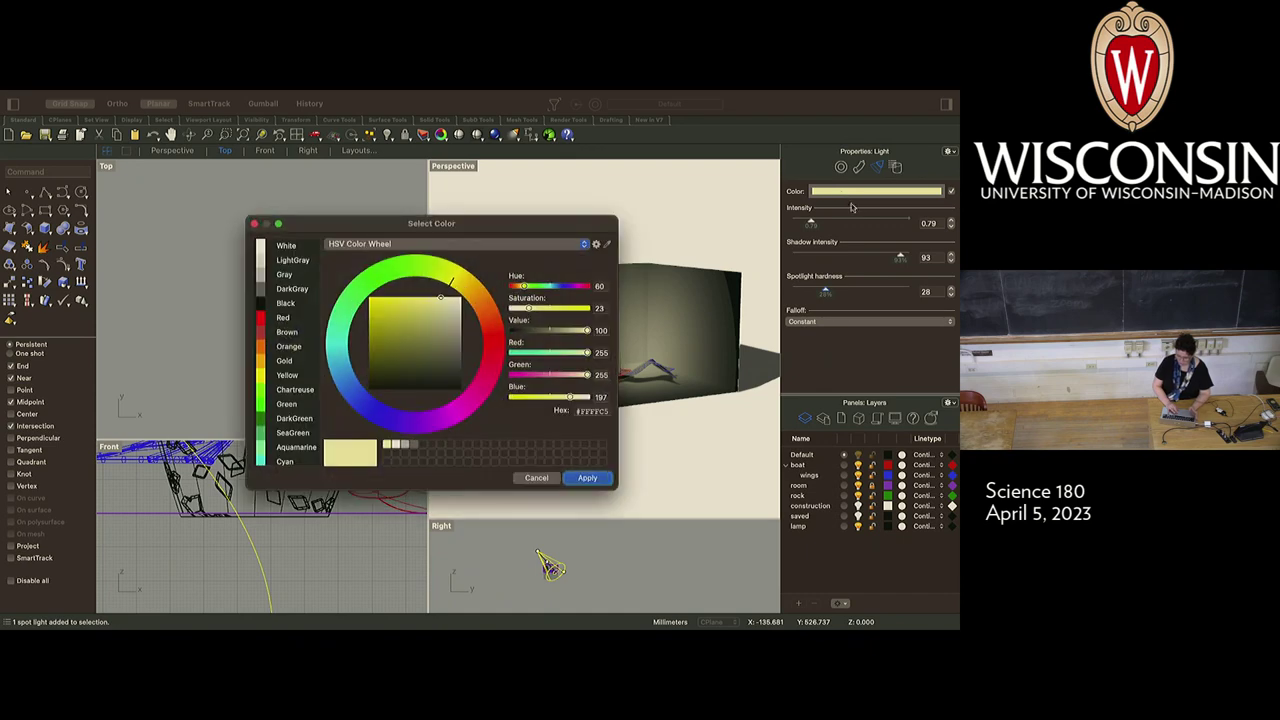
{"action": "left_click", "coordinate": [395, 447]}
{"action": "left_click", "coordinate": [588, 478]}
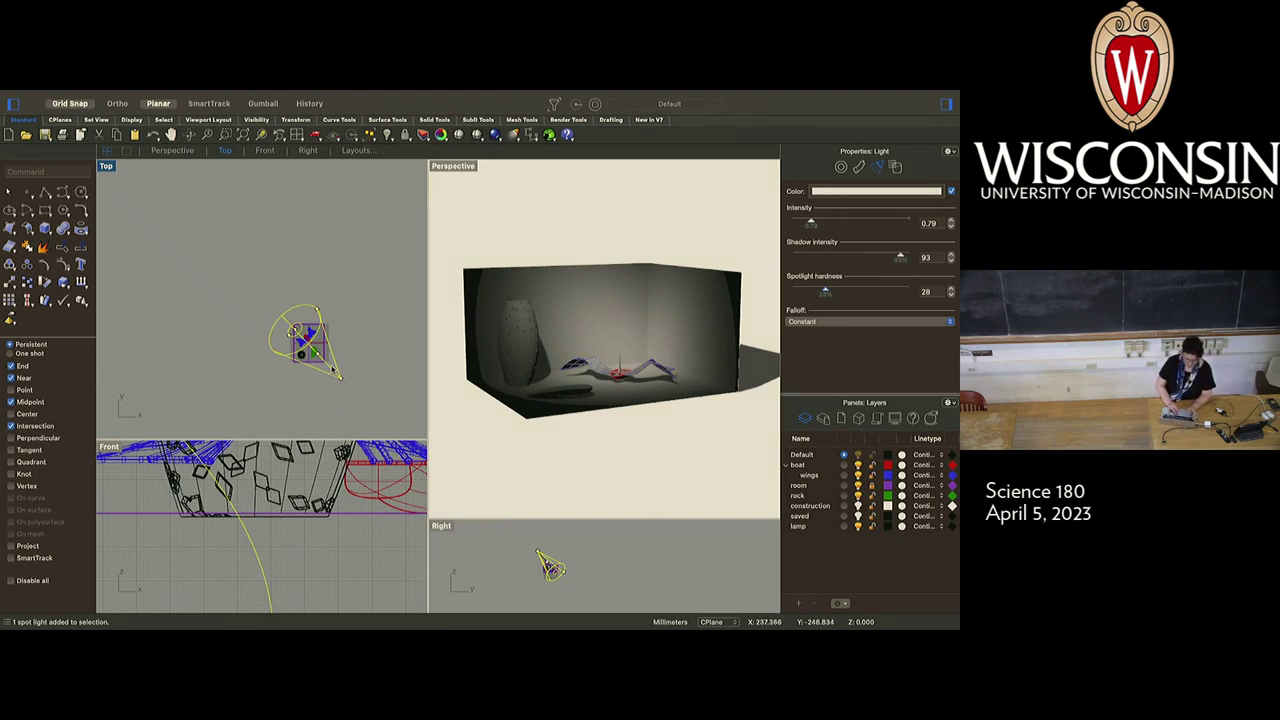
Duplicate the spotlight in place and move the copy's source point in plan to the back-right outside the room
{"action": "key", "text": "super+c"}
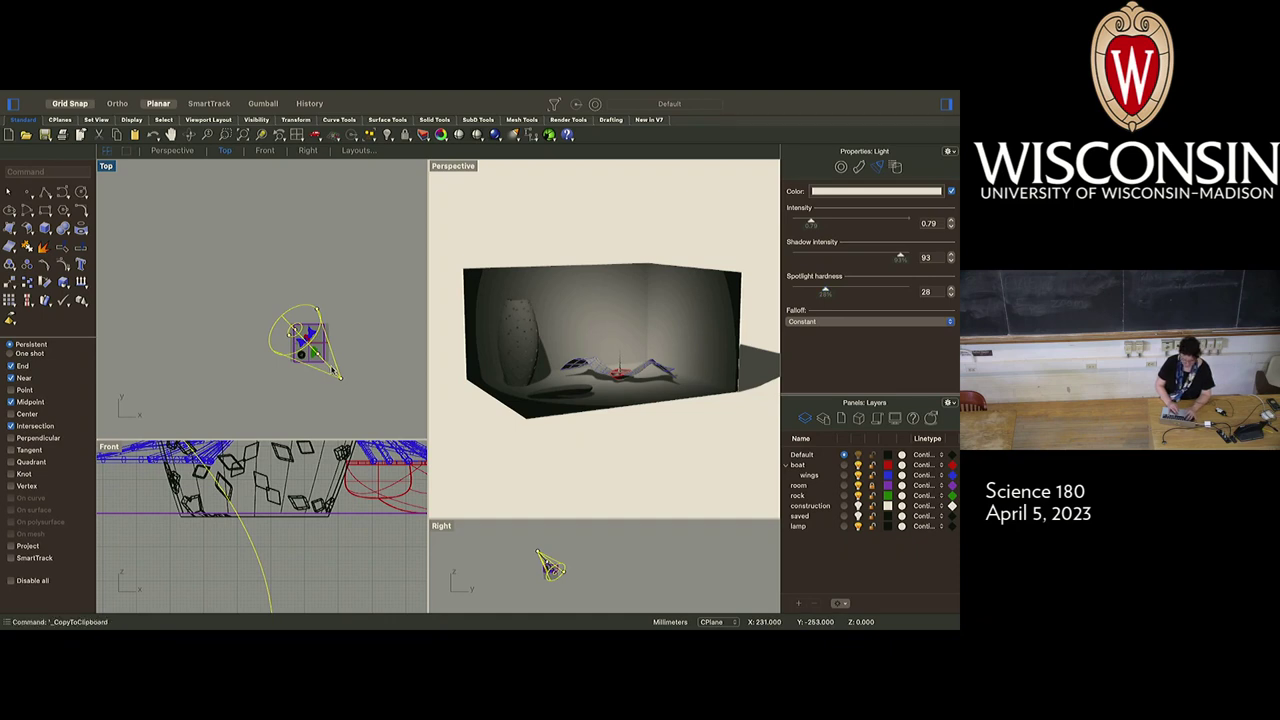
{"action": "key", "text": "super+v"}
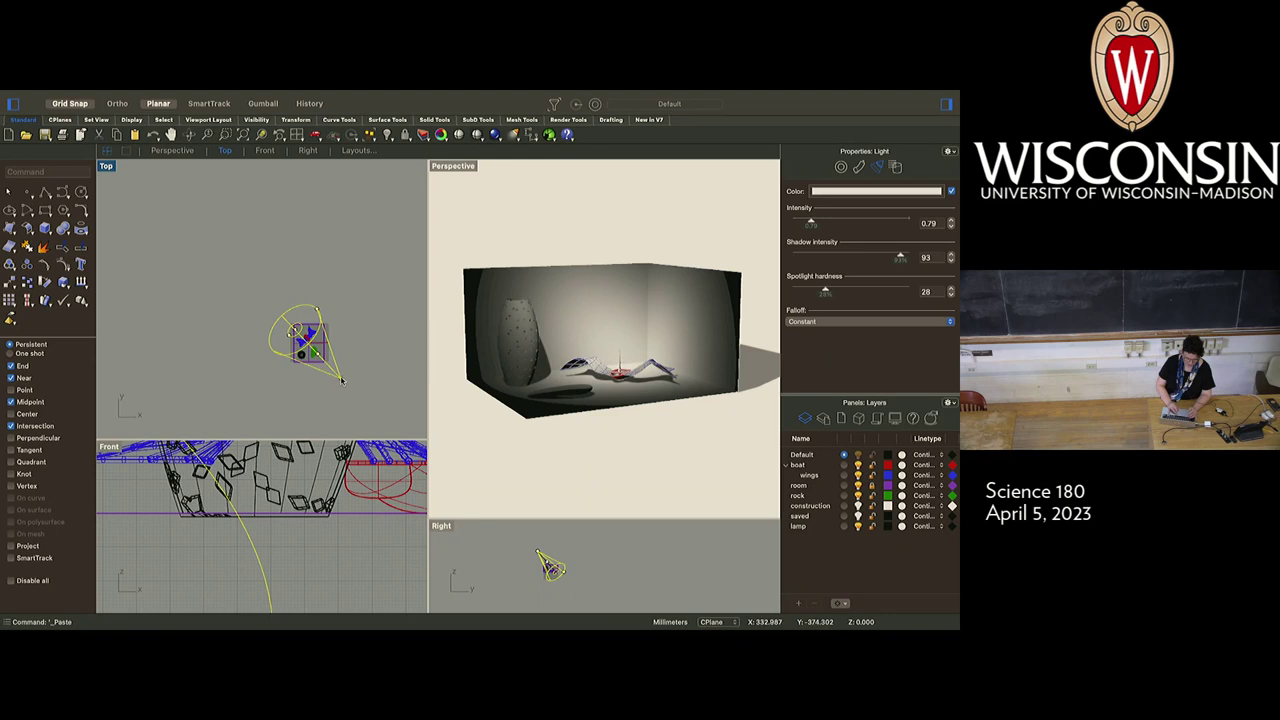
{"action": "left_click", "coordinate": [341, 380]}
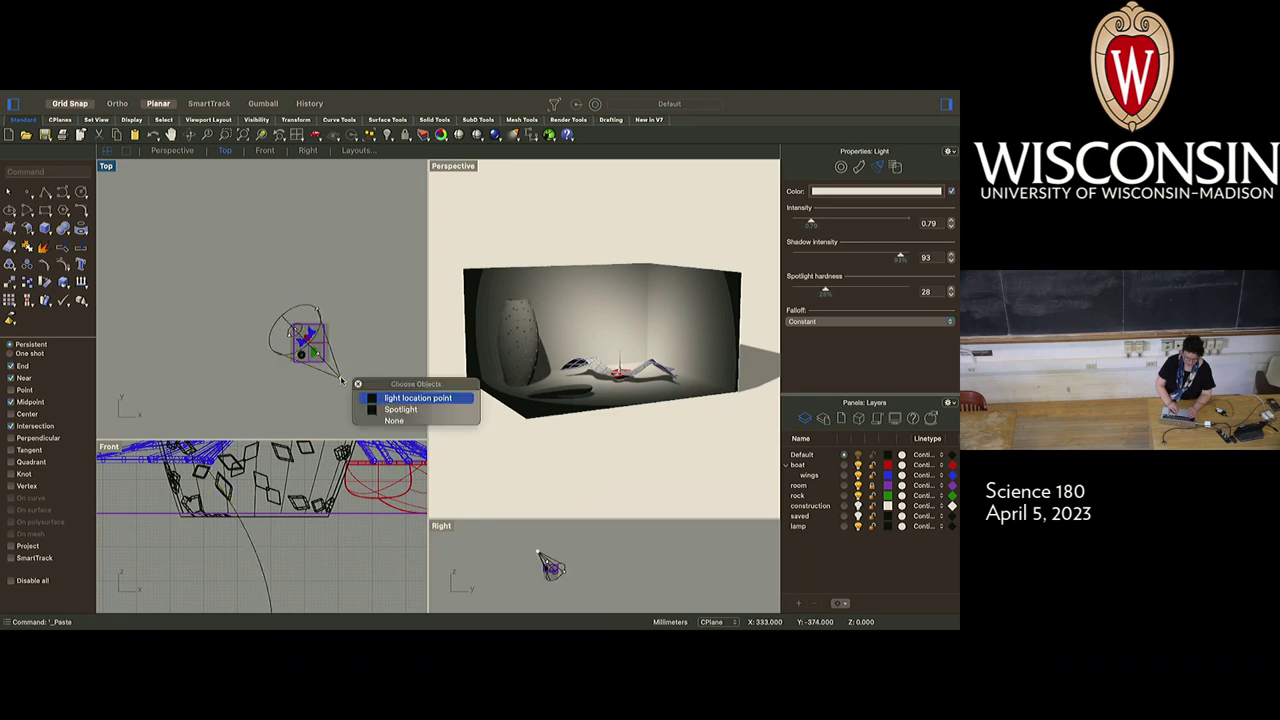
{"action": "left_click", "coordinate": [400, 398]}
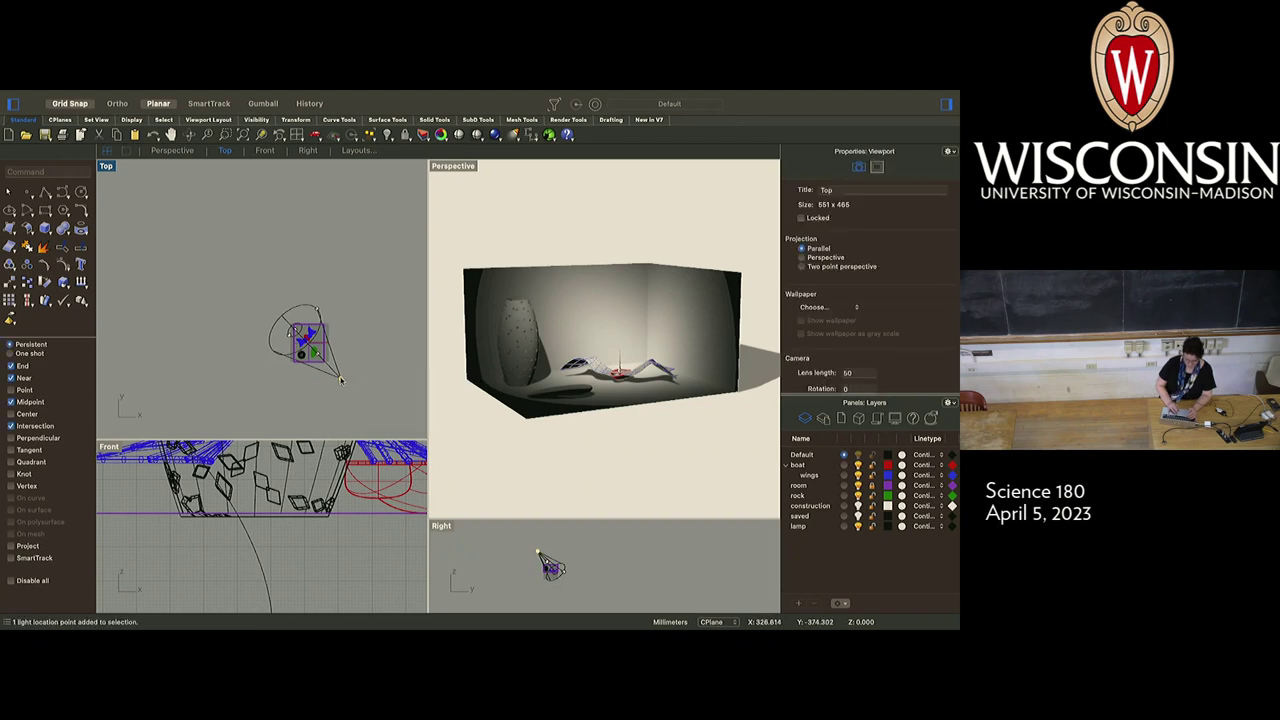
{"action": "left_click_drag", "start_coordinate": [341, 378], "coordinate": [365, 297]}
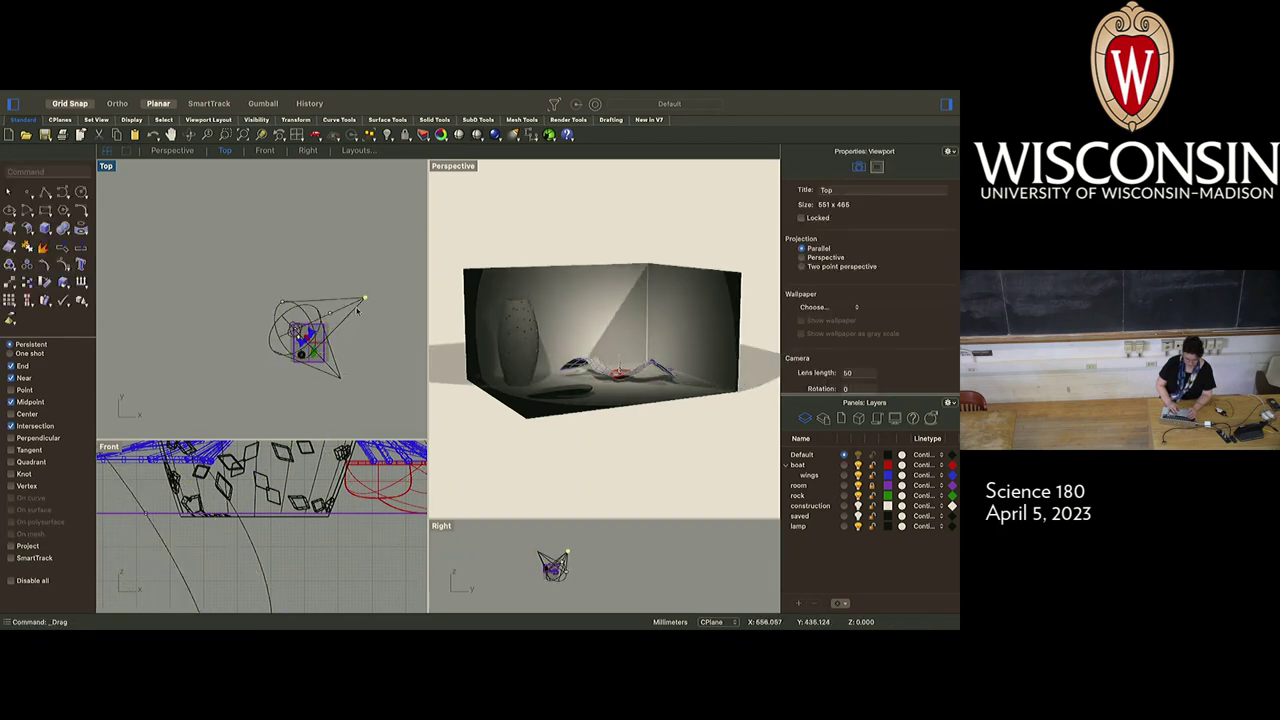
Shift the duplicated spotlight slightly forward and right in plan, and nudge the original spotlight slightly toward the front-right
{"action": "left_click", "coordinate": [340, 314]}
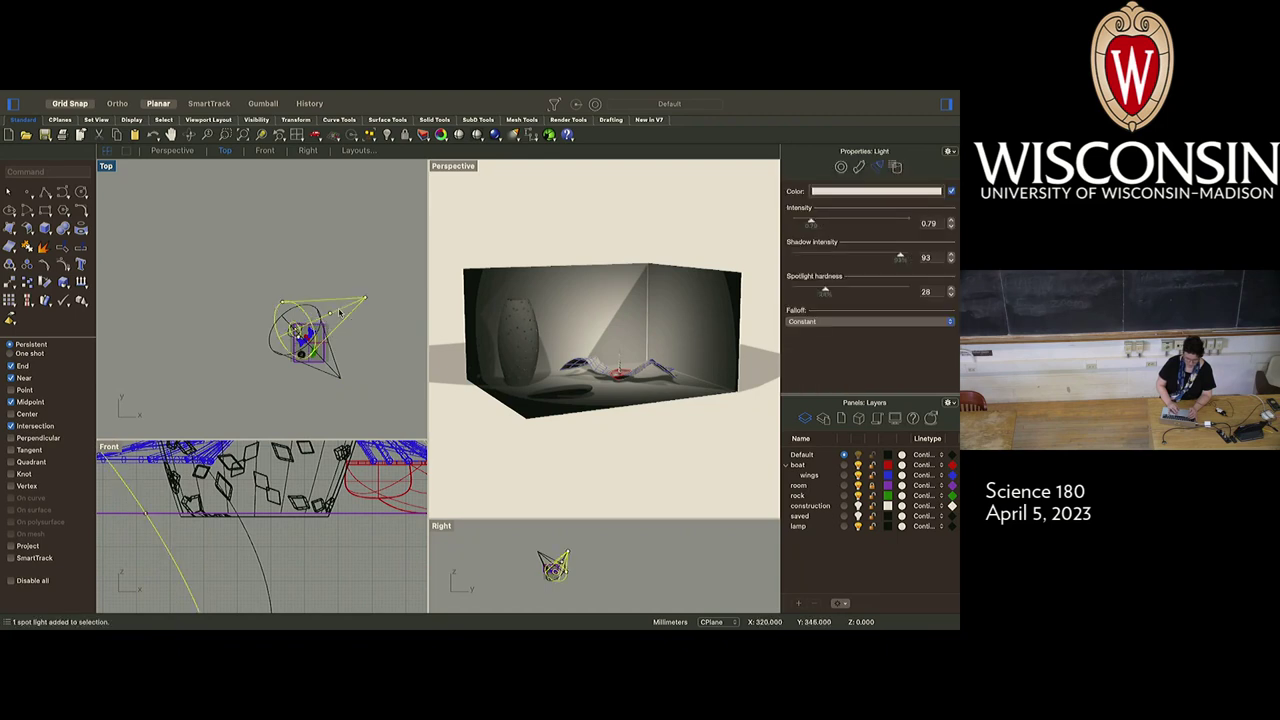
{"action": "left_click_drag", "start_coordinate": [341, 315], "coordinate": [344, 328]}
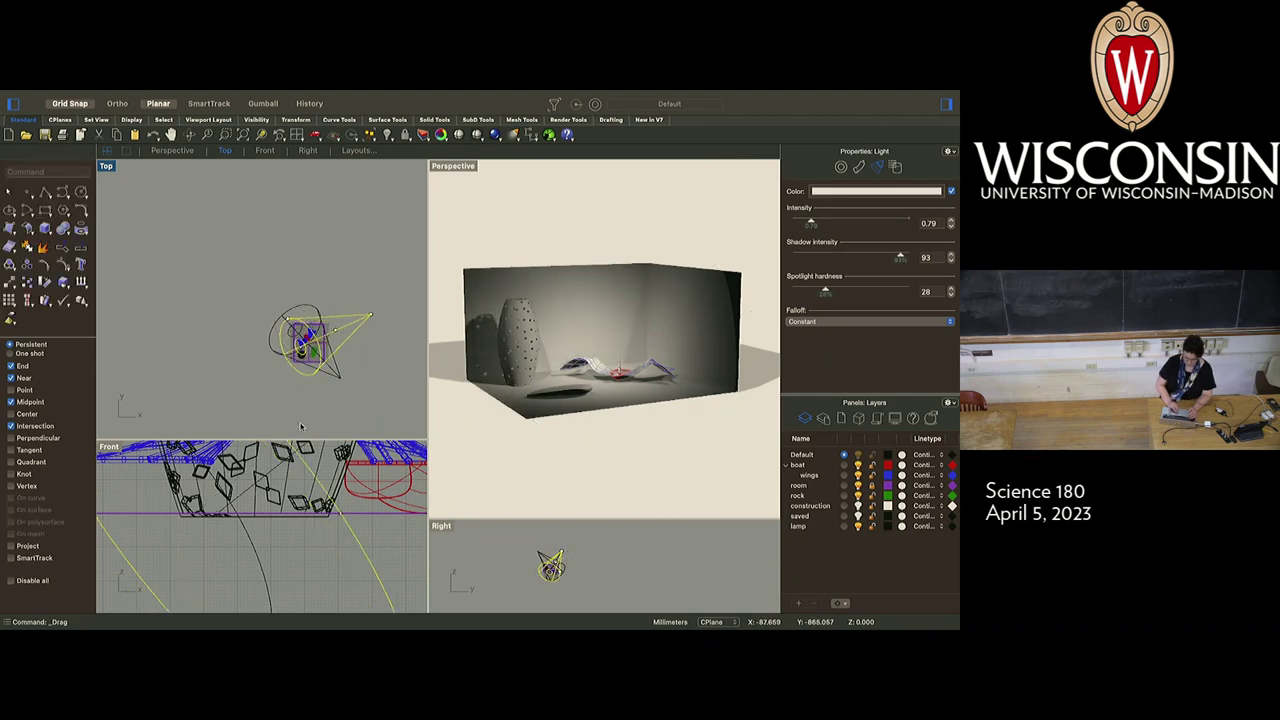
{"action": "left_click", "coordinate": [337, 375]}
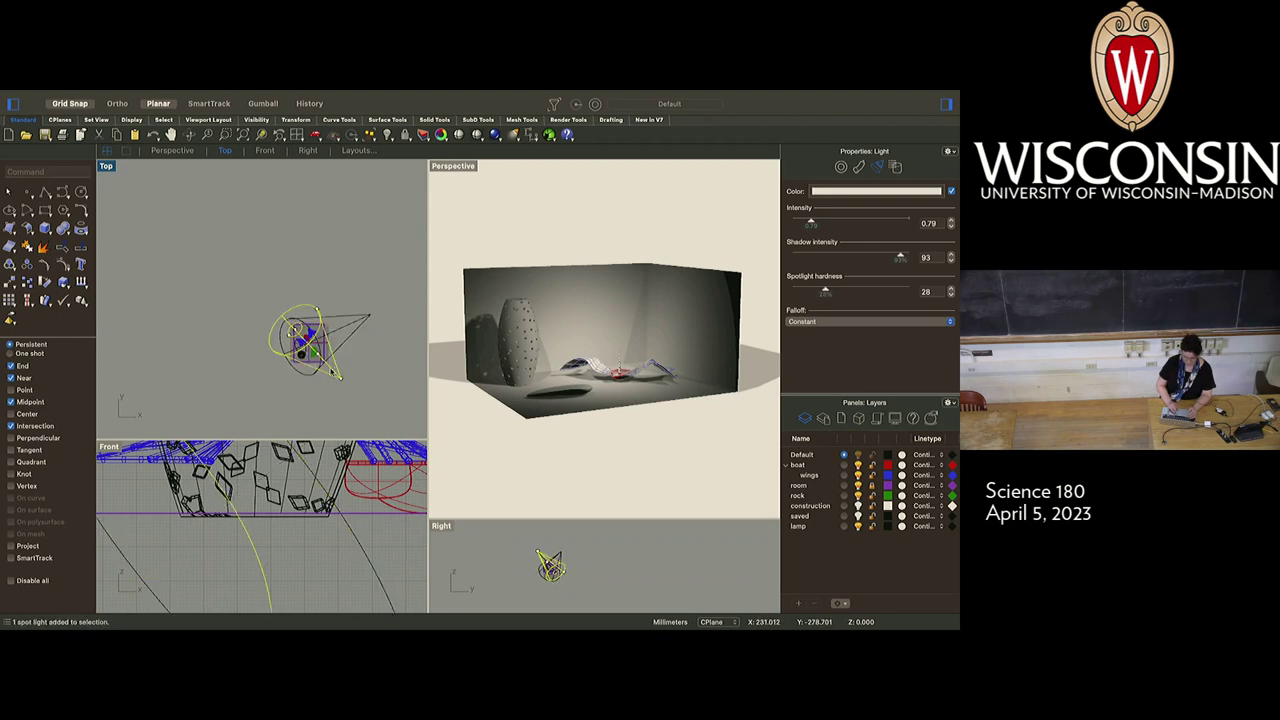
{"action": "left_click_drag", "start_coordinate": [339, 377], "coordinate": [345, 383]}
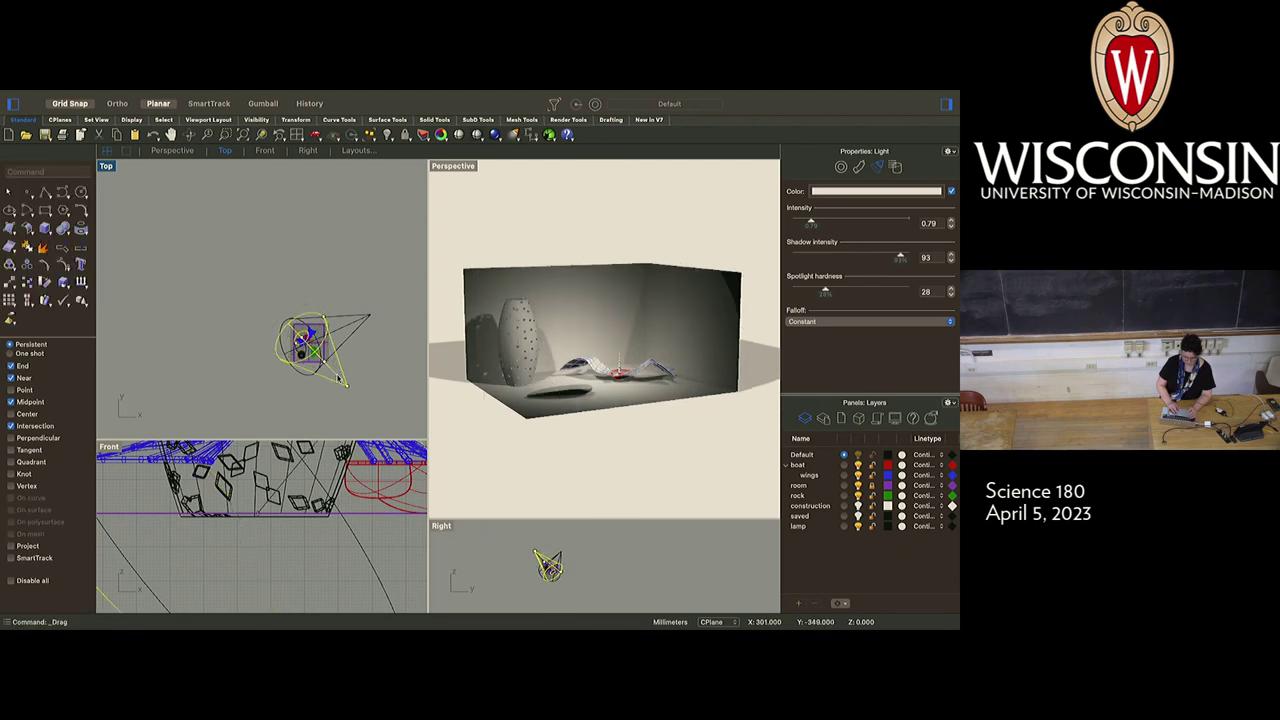
{"action": "left_click", "coordinate": [324, 408]}
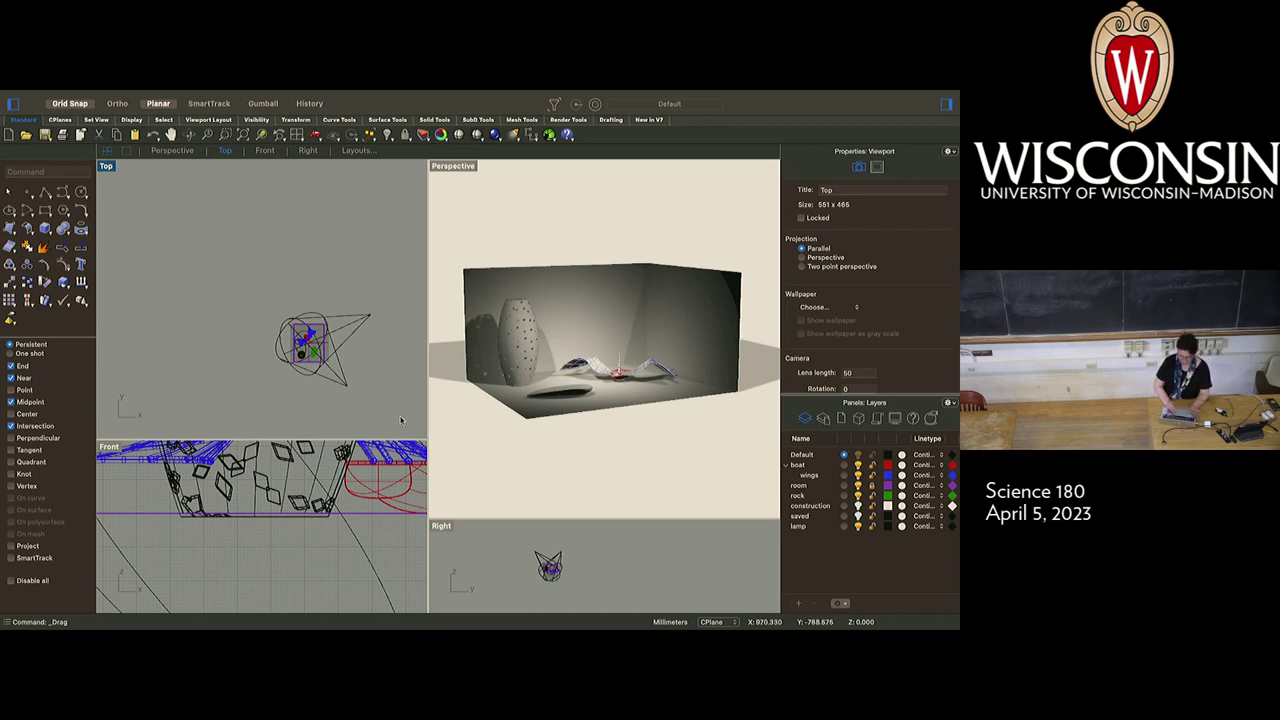
{"action": "left_click", "coordinate": [525, 464]}
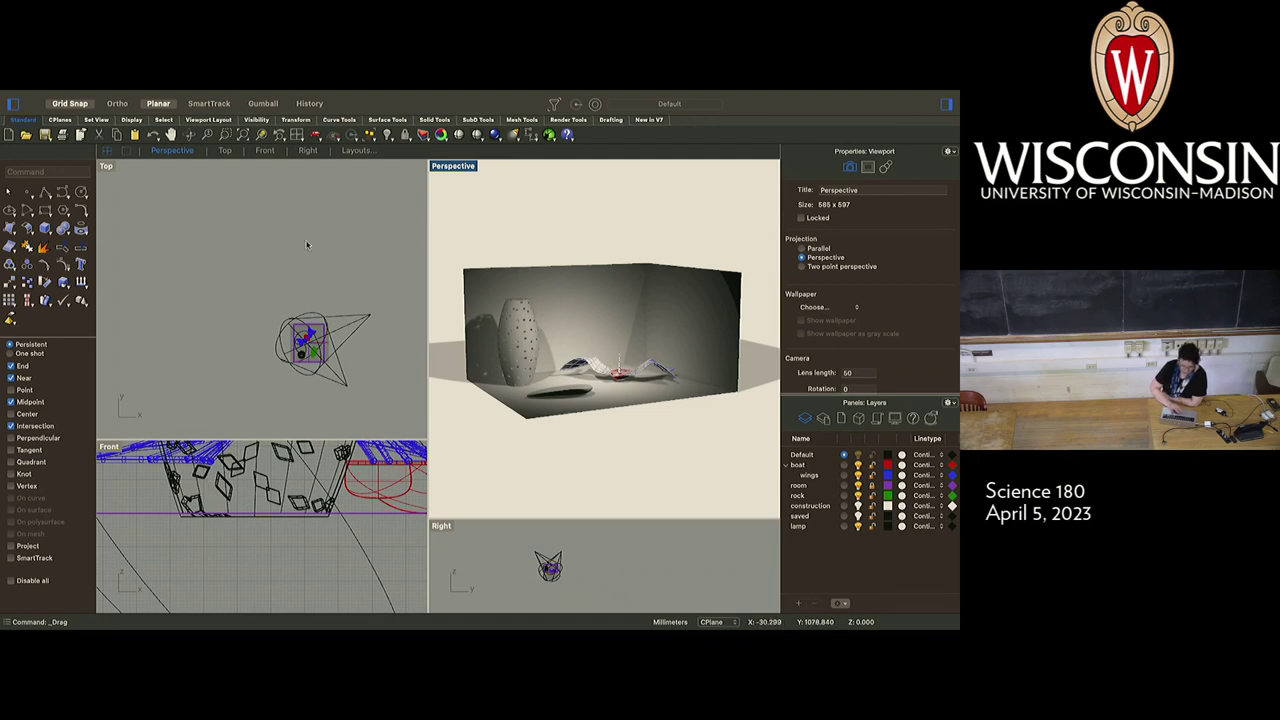
Create a point light in the front view at a height inside the lower part of the perforated lamp
{"action": "left_click", "coordinate": [512, 134]}
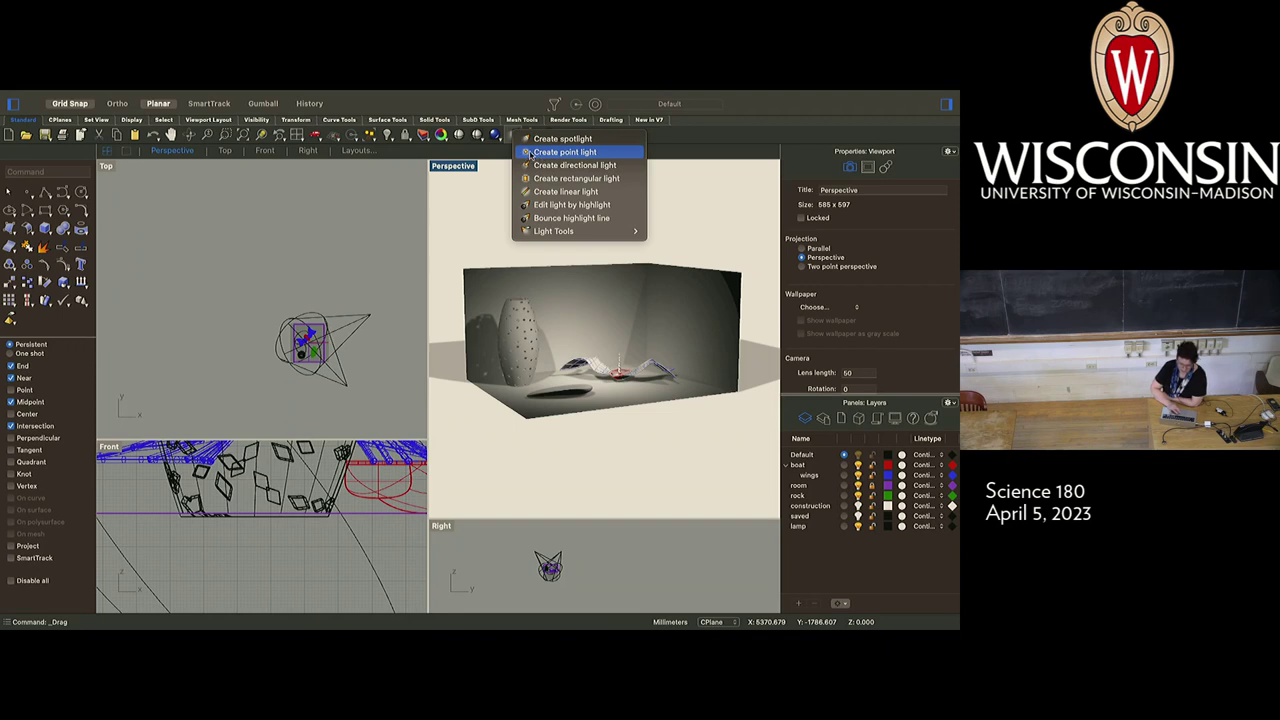
{"action": "left_click", "coordinate": [530, 153]}
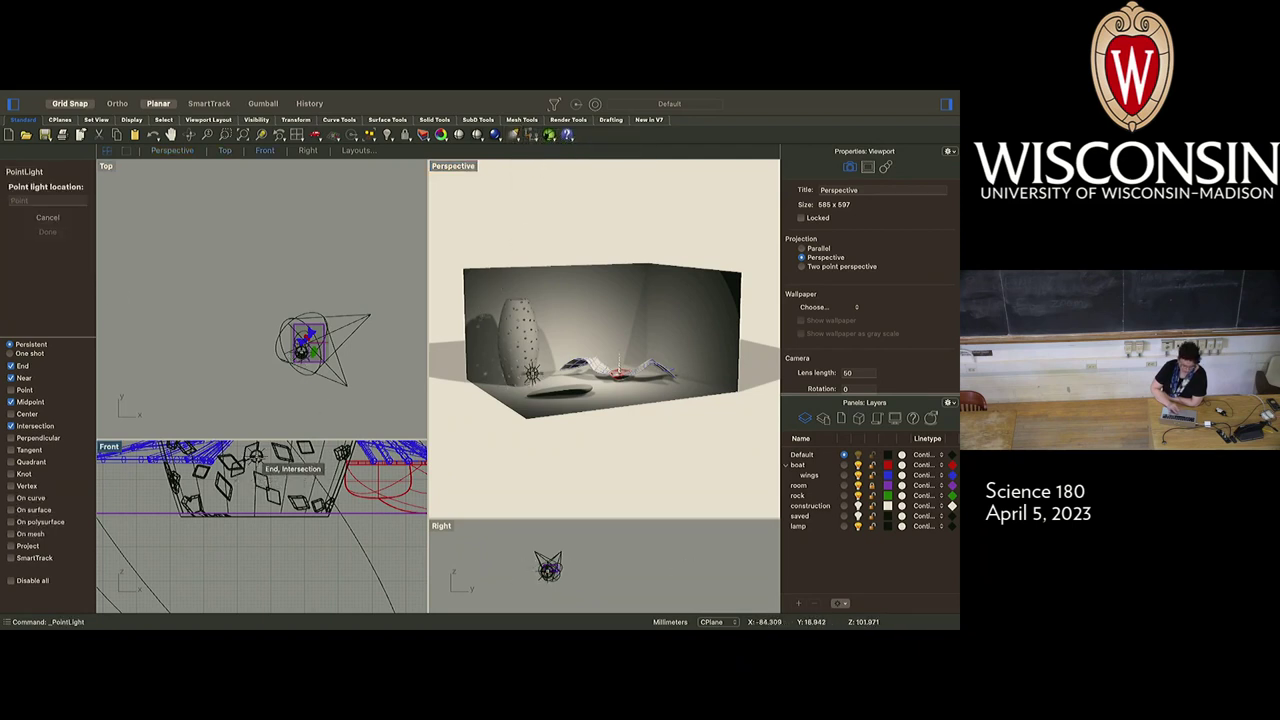
{"action": "scroll", "coordinate": [256, 456], "scroll_direction": "up", "scroll_amount": 5}
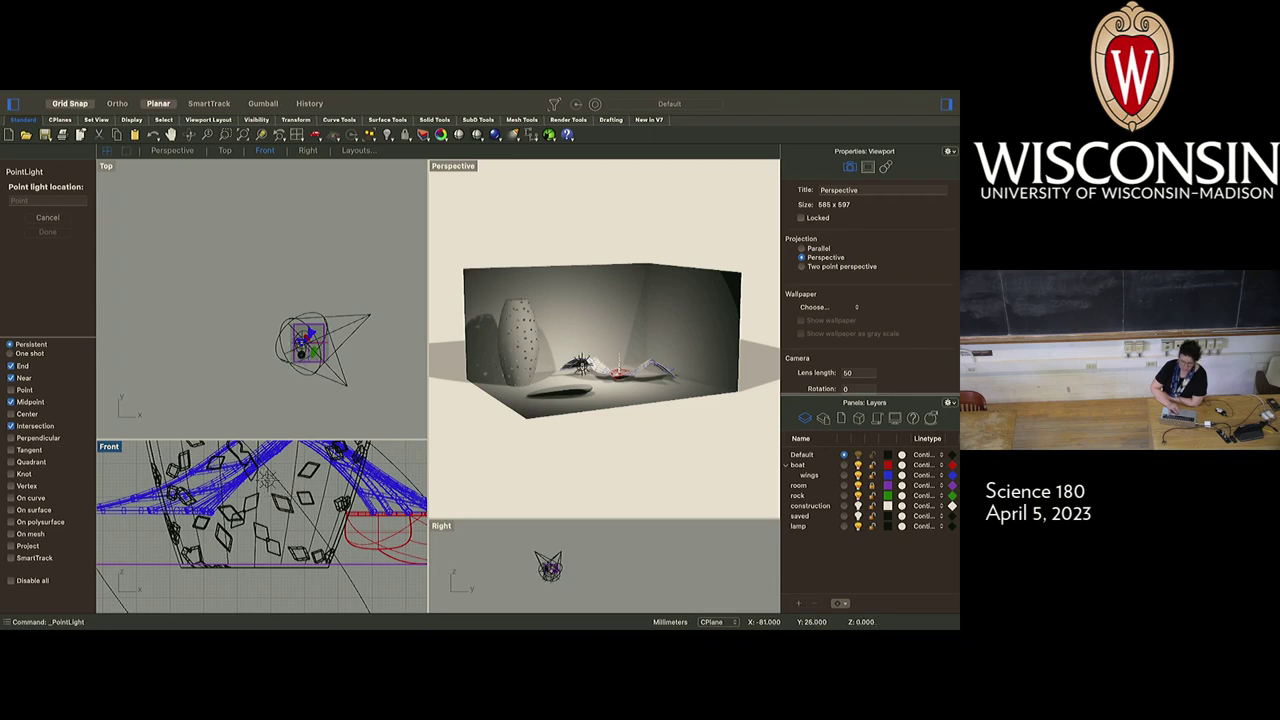
{"action": "left_click", "coordinate": [268, 480]}
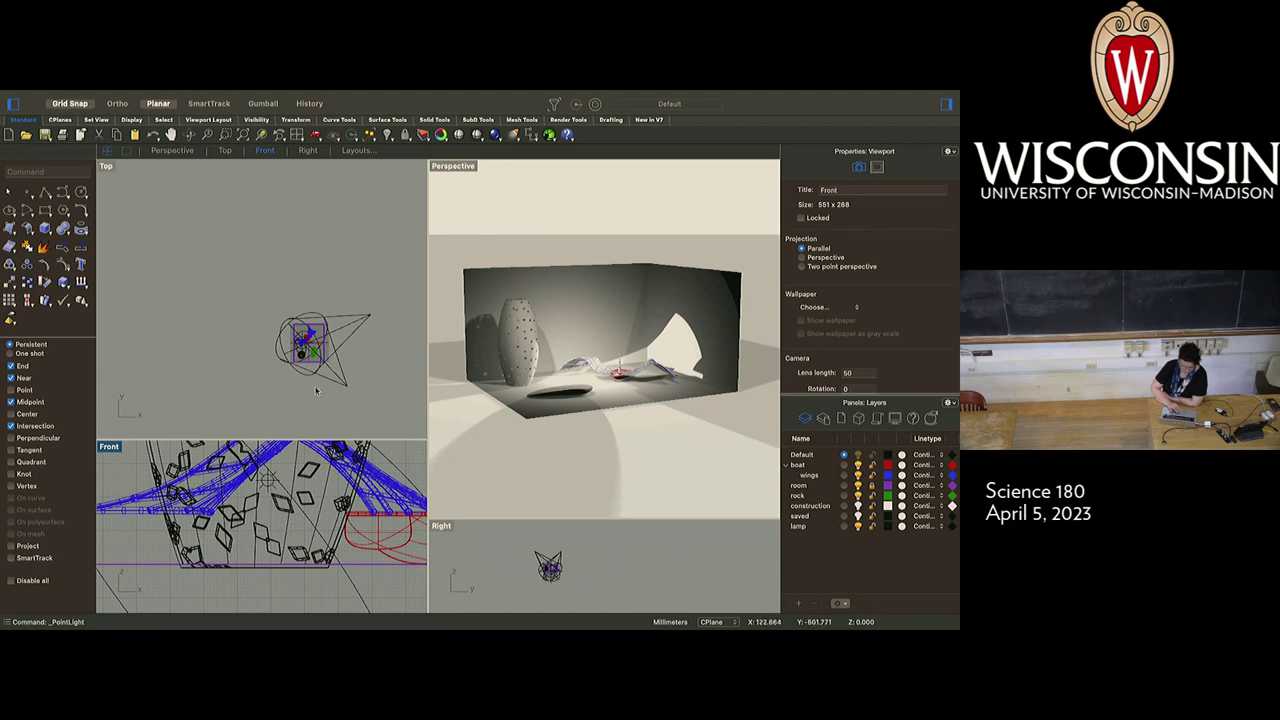
Move the point light in plan from the boat's wing to the centre of the lamp
{"action": "scroll", "coordinate": [296, 350], "scroll_direction": "up", "scroll_amount": 5}
{"action": "scroll", "coordinate": [296, 350], "scroll_direction": "up", "scroll_amount": 3}
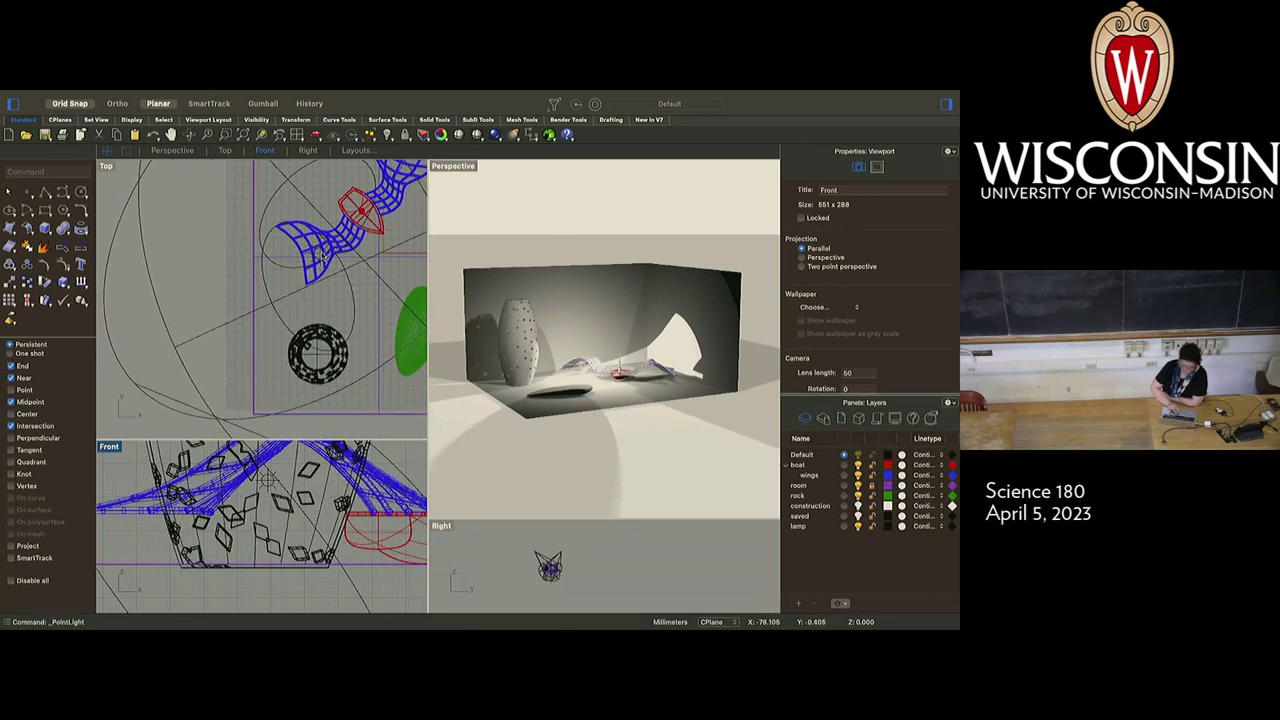
{"action": "left_click", "coordinate": [321, 257]}
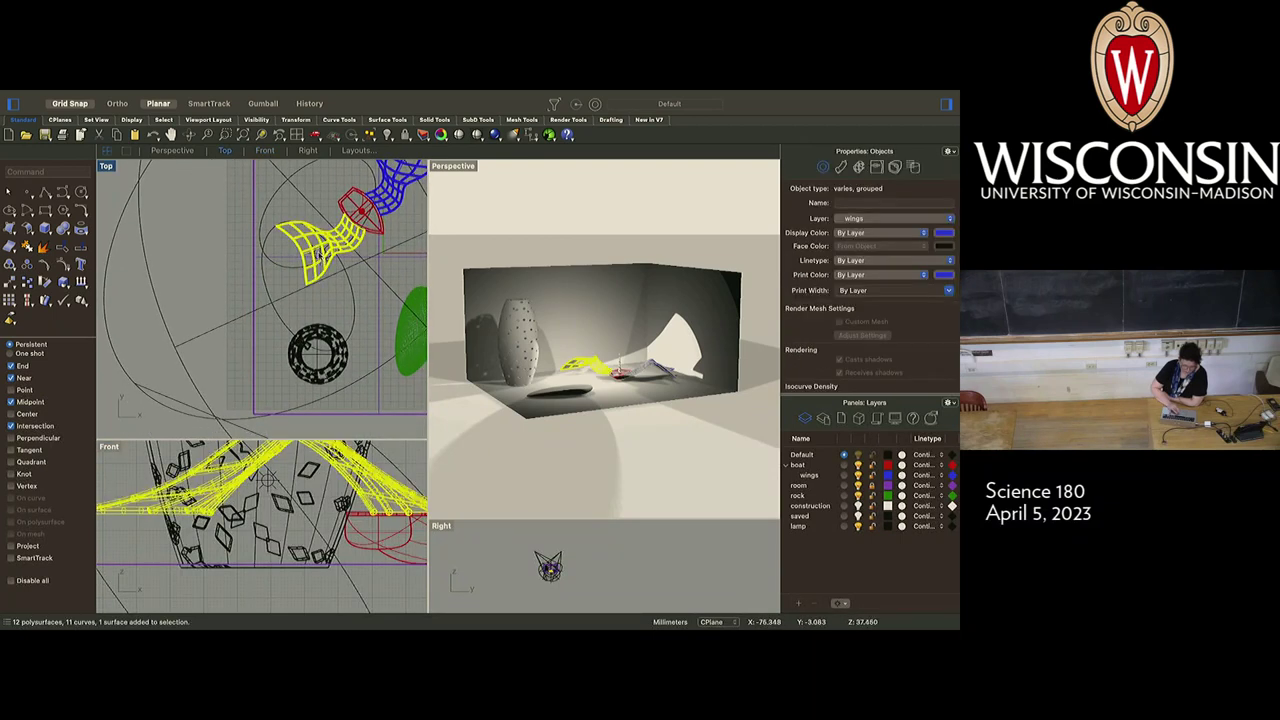
{"action": "left_click", "coordinate": [320, 253]}
{"action": "left_click_drag", "start_coordinate": [314, 368], "coordinate": [318, 356]}
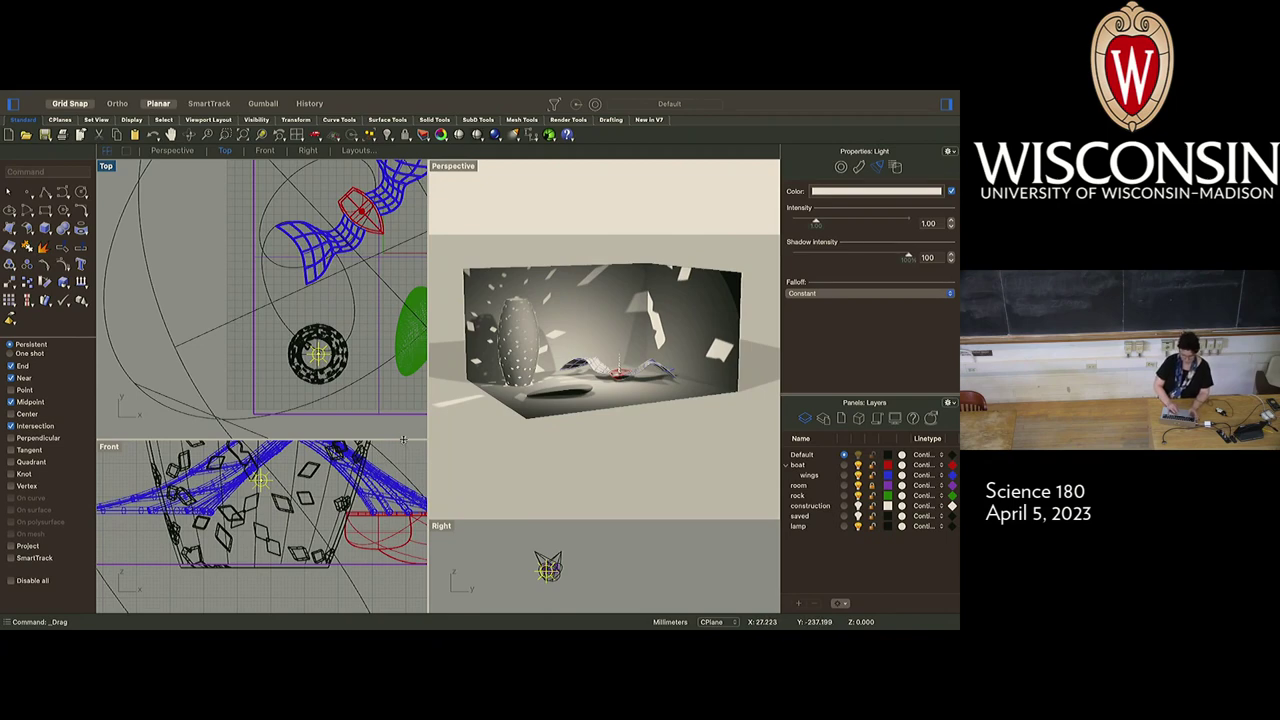
Duplicate the point light twice and raise the copies in the front view, one to mid-height and one near the lamp's top
{"action": "left_click_drag", "start_coordinate": [405, 439], "coordinate": [411, 347]}
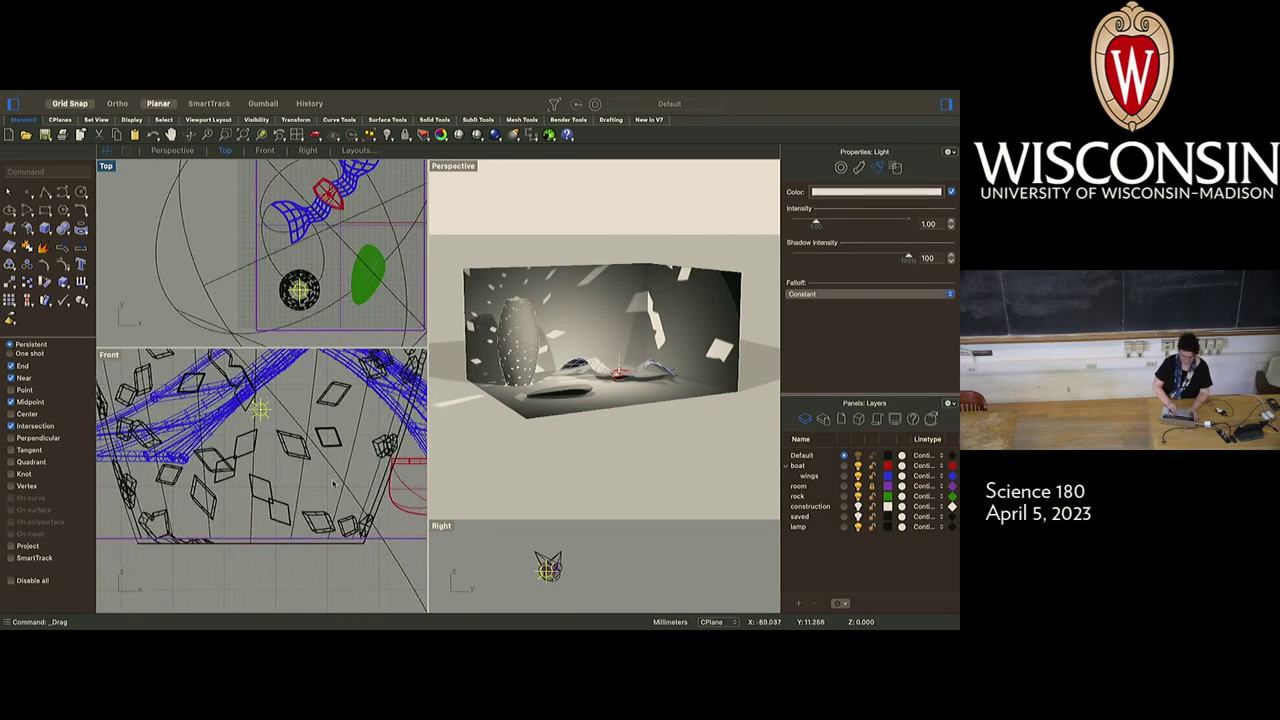
{"action": "scroll", "coordinate": [330, 487], "scroll_direction": "down", "scroll_amount": 4}
{"action": "scroll", "coordinate": [330, 487], "scroll_direction": "up", "scroll_amount": 5}
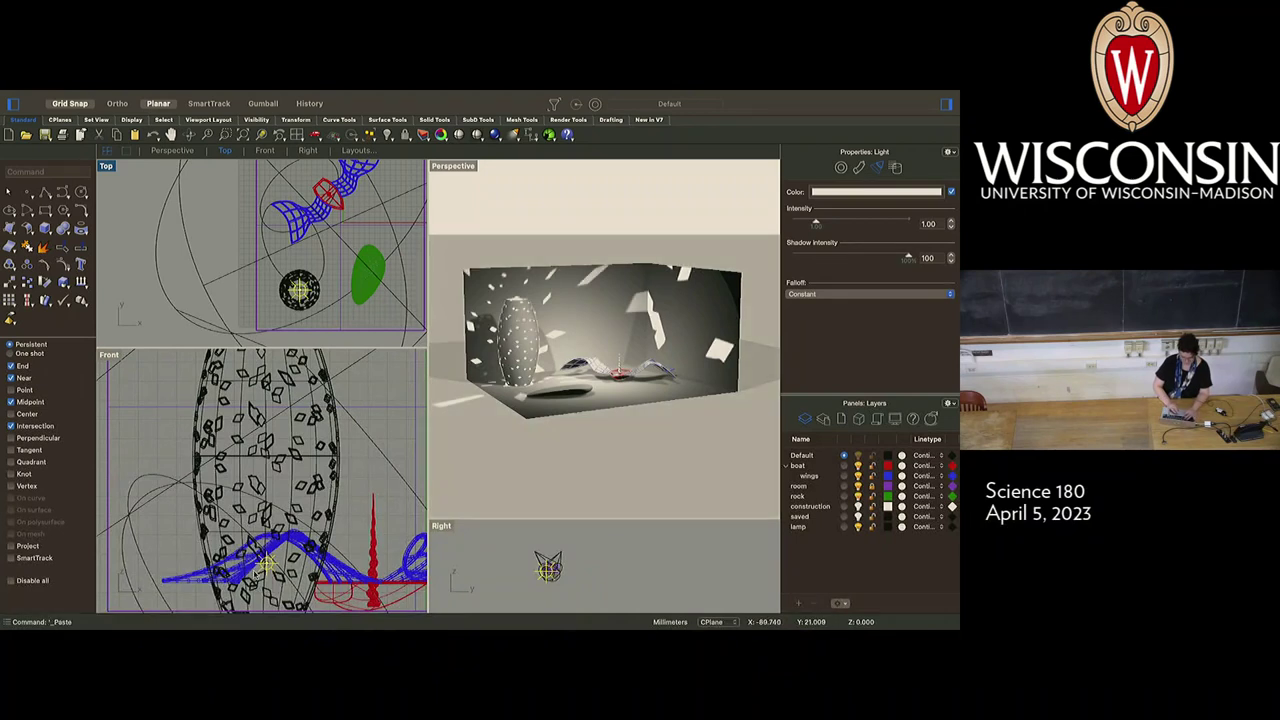
{"action": "left_click_drag", "start_coordinate": [270, 566], "coordinate": [265, 374]}
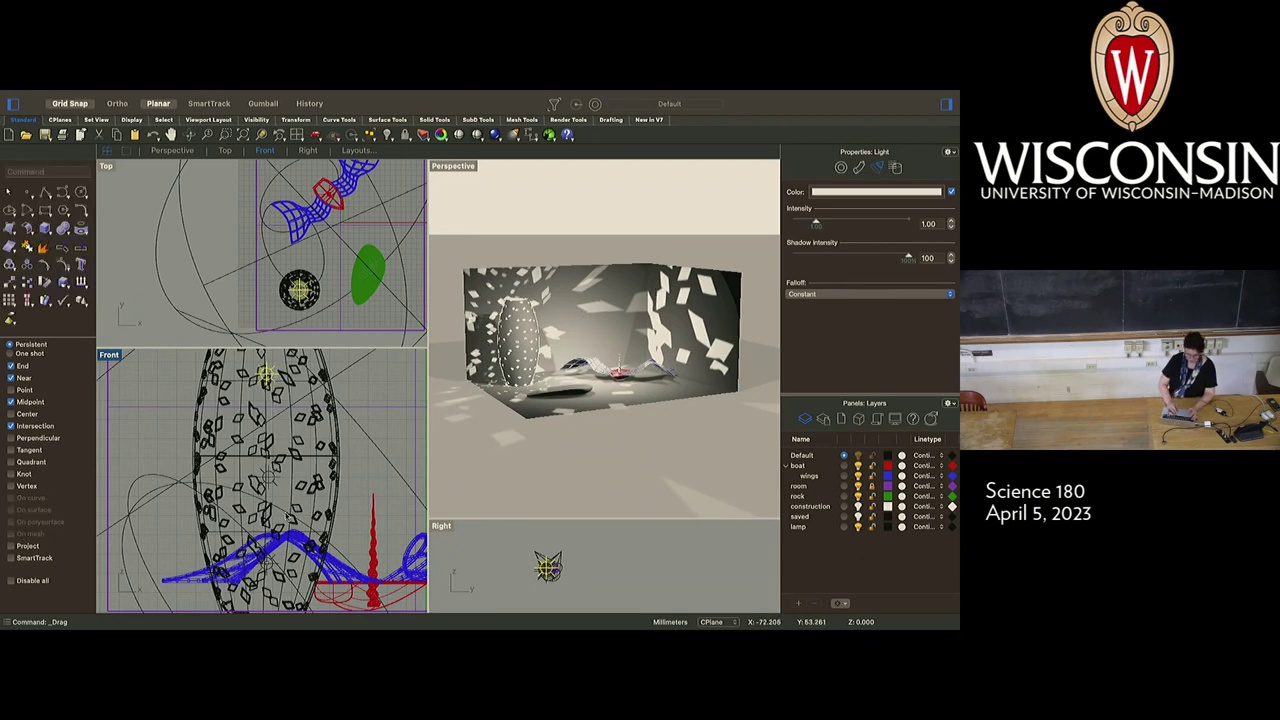
{"action": "left_click", "coordinate": [159, 432]}
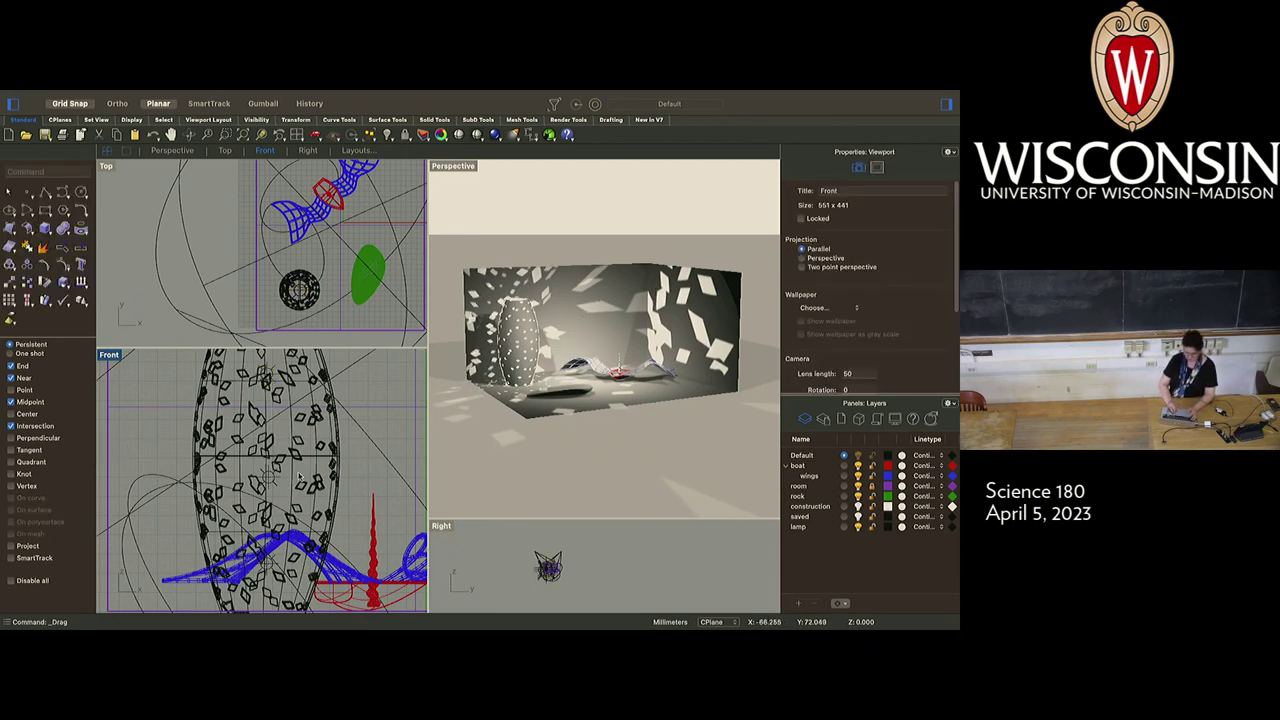
Select the perforated lamp together with the three point lights inside it and assign them to the lamp layer
{"action": "left_click", "coordinate": [338, 486]}
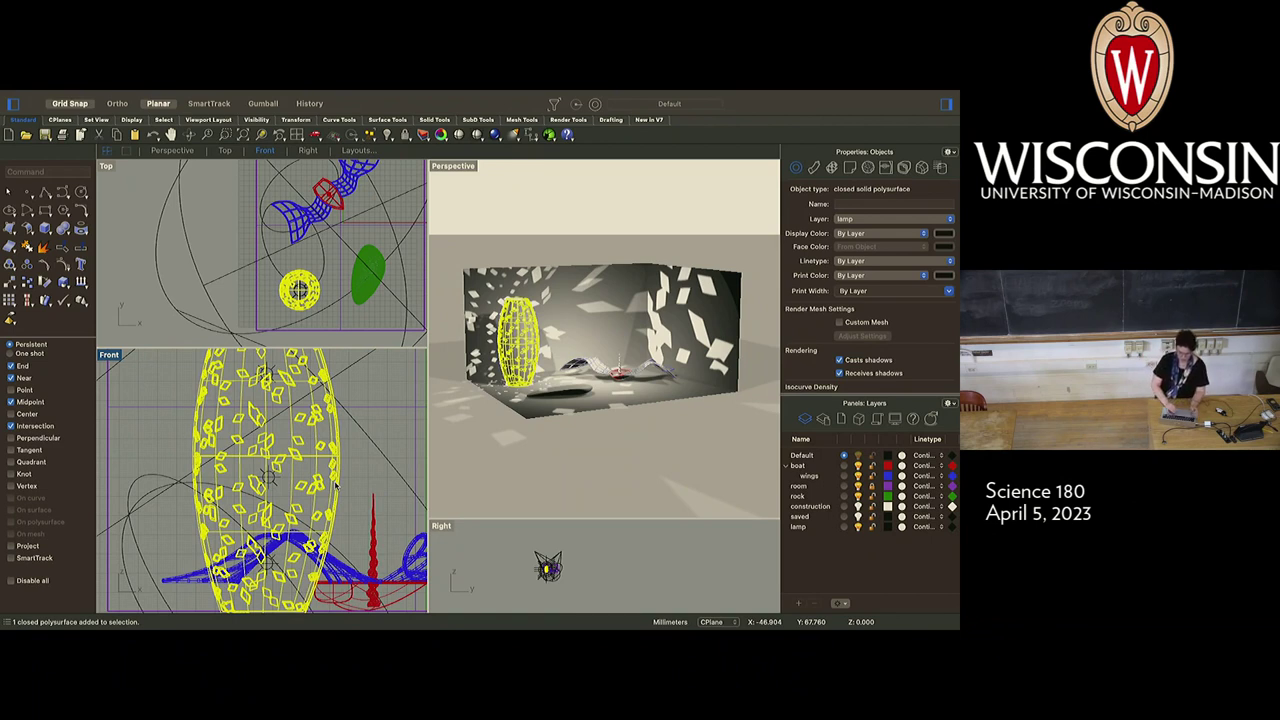
{"action": "left_click", "coordinate": [326, 290]}
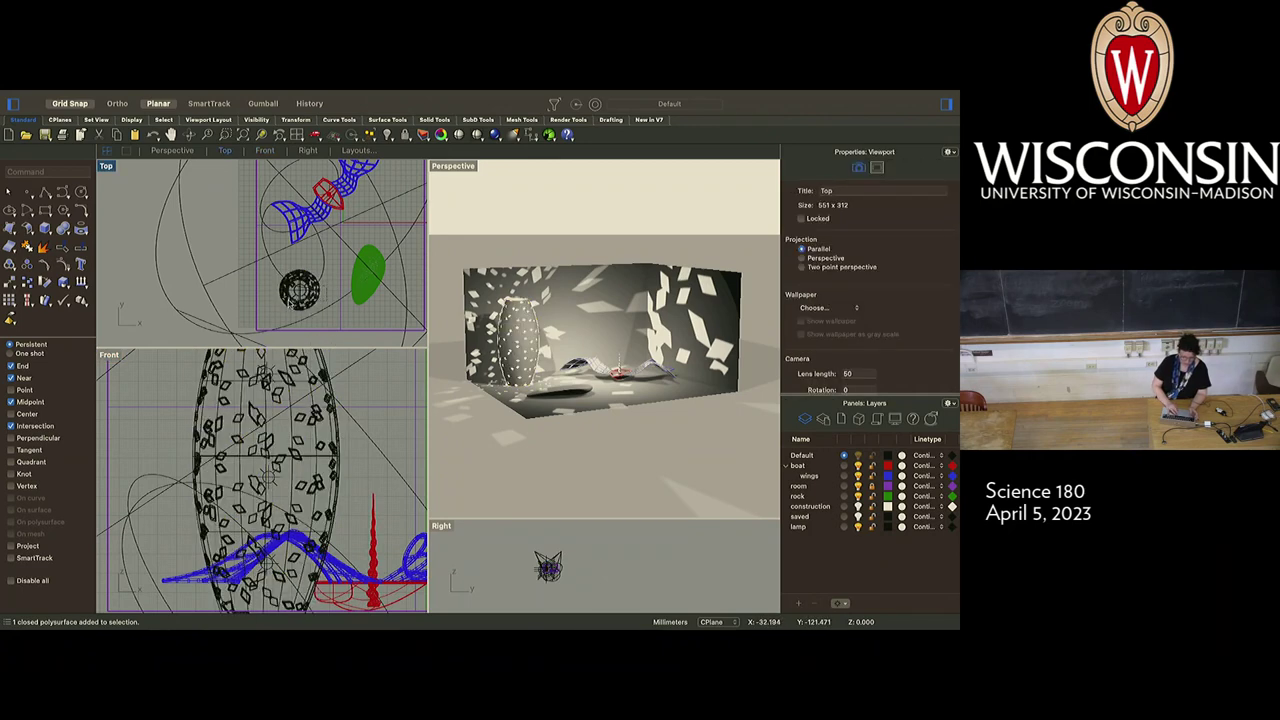
{"action": "left_click", "coordinate": [289, 305]}
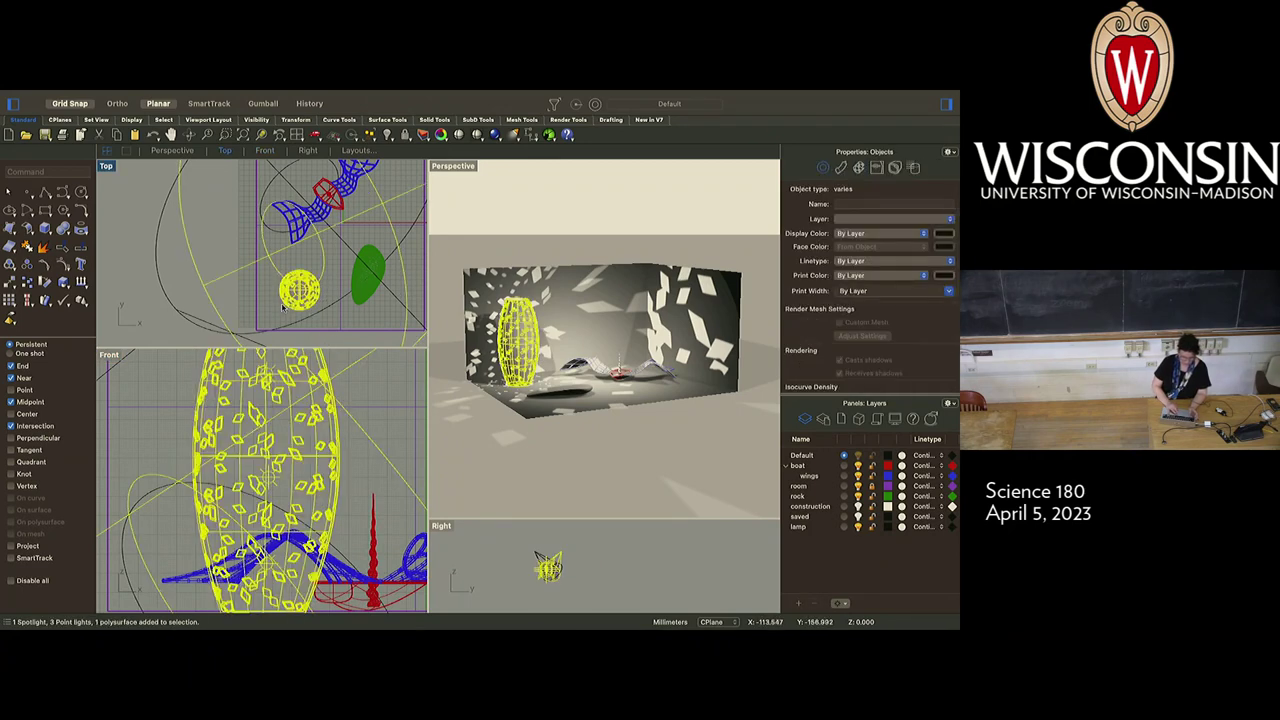
{"action": "left_click", "coordinate": [283, 308]}
{"action": "left_click_drag", "start_coordinate": [300, 292], "coordinate": [320, 303]}
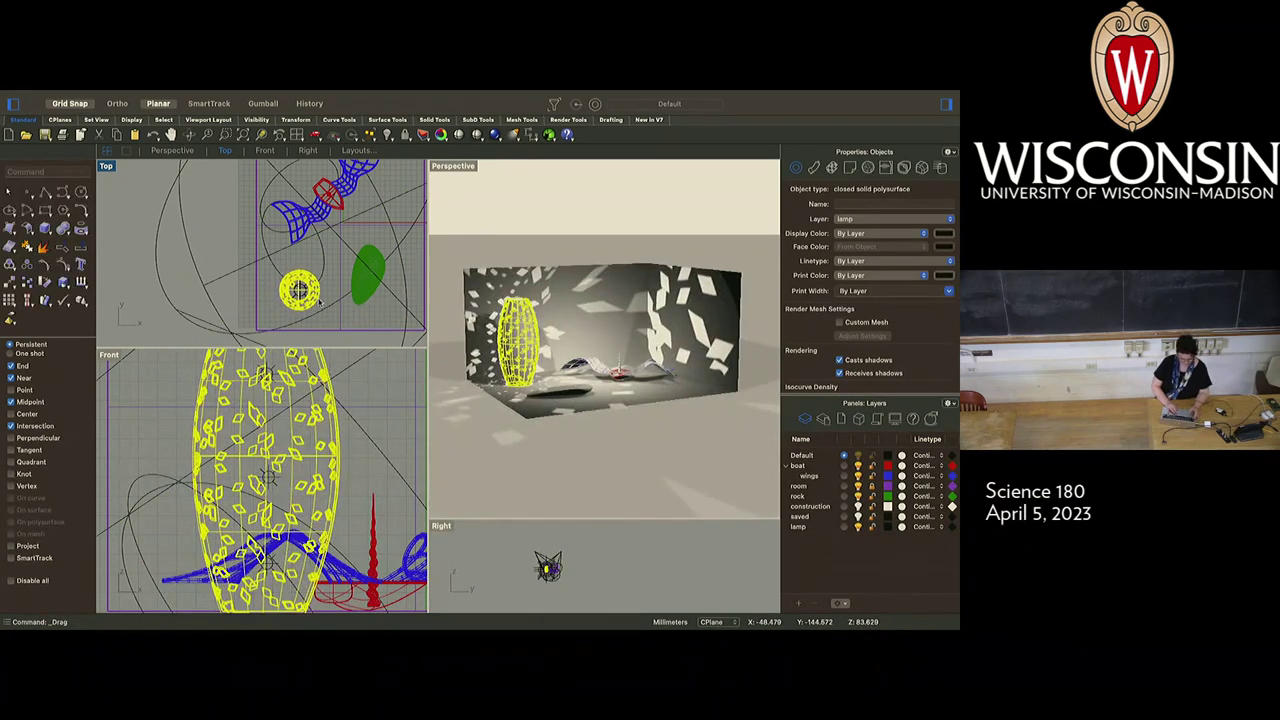
{"action": "left_click", "coordinate": [270, 478], "text": "shift"}
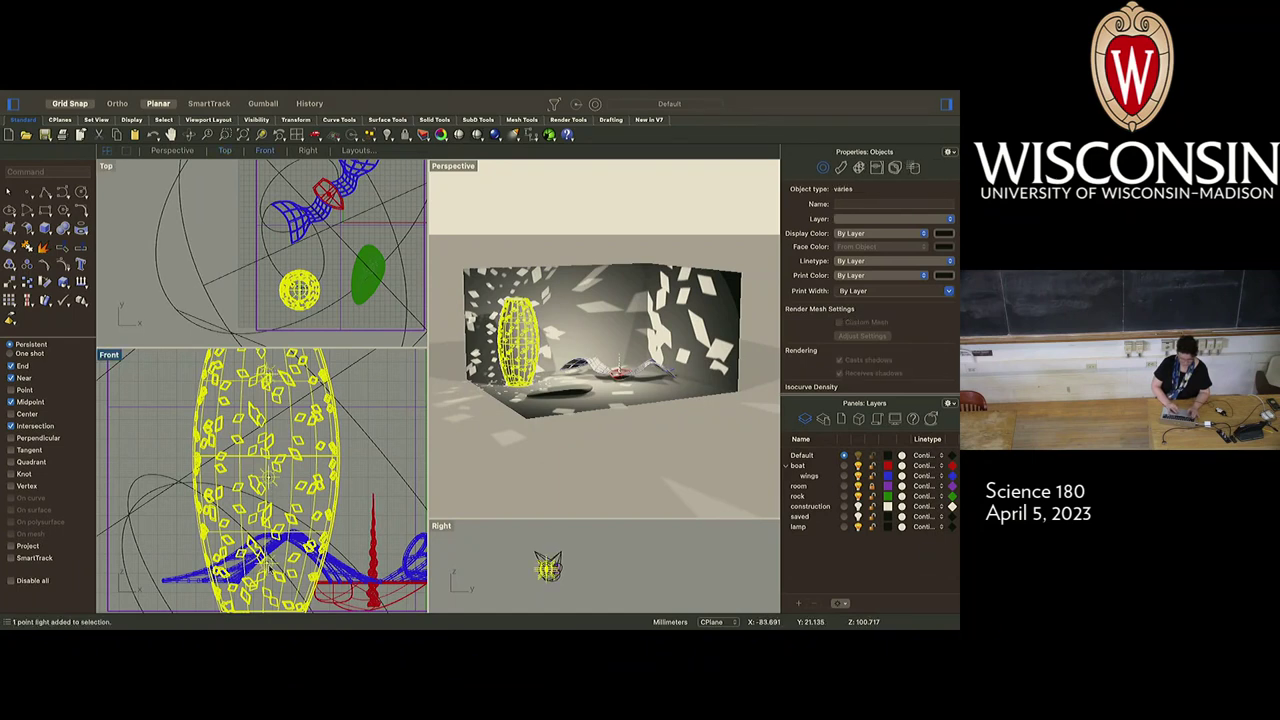
{"action": "left_click", "coordinate": [800, 530], "text": "shift"}
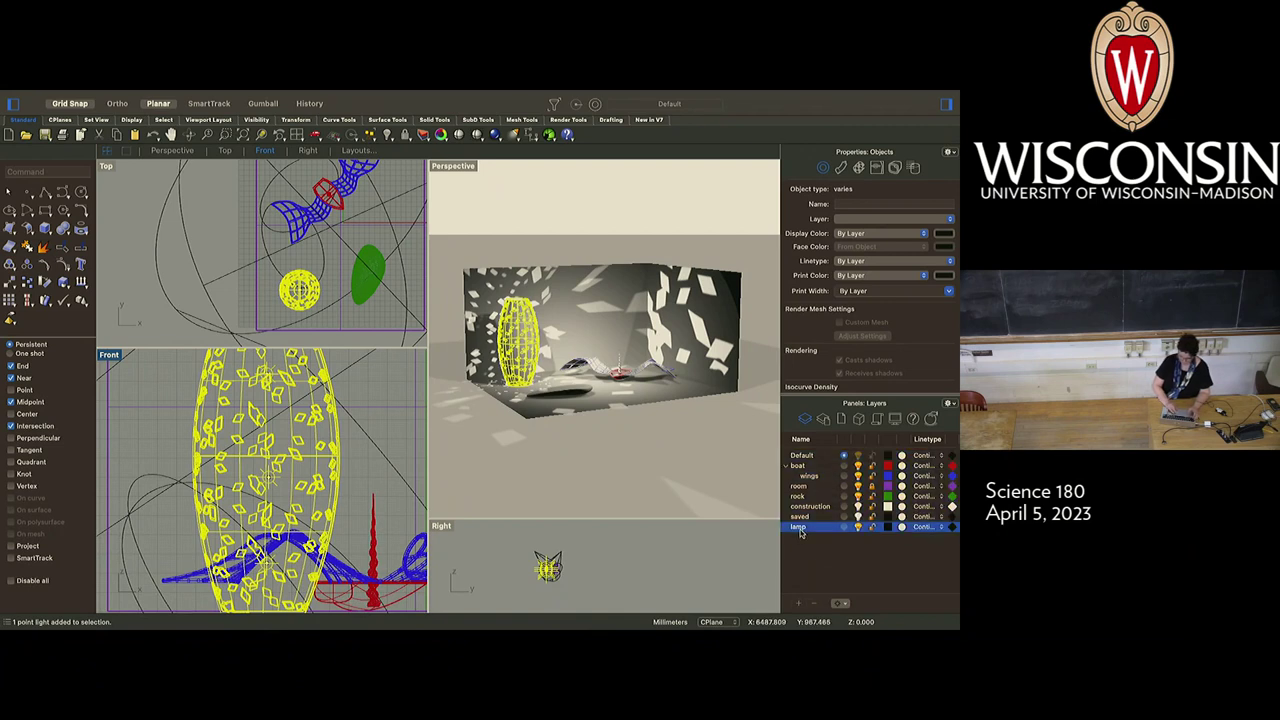
{"action": "right_click", "coordinate": [801, 530]}
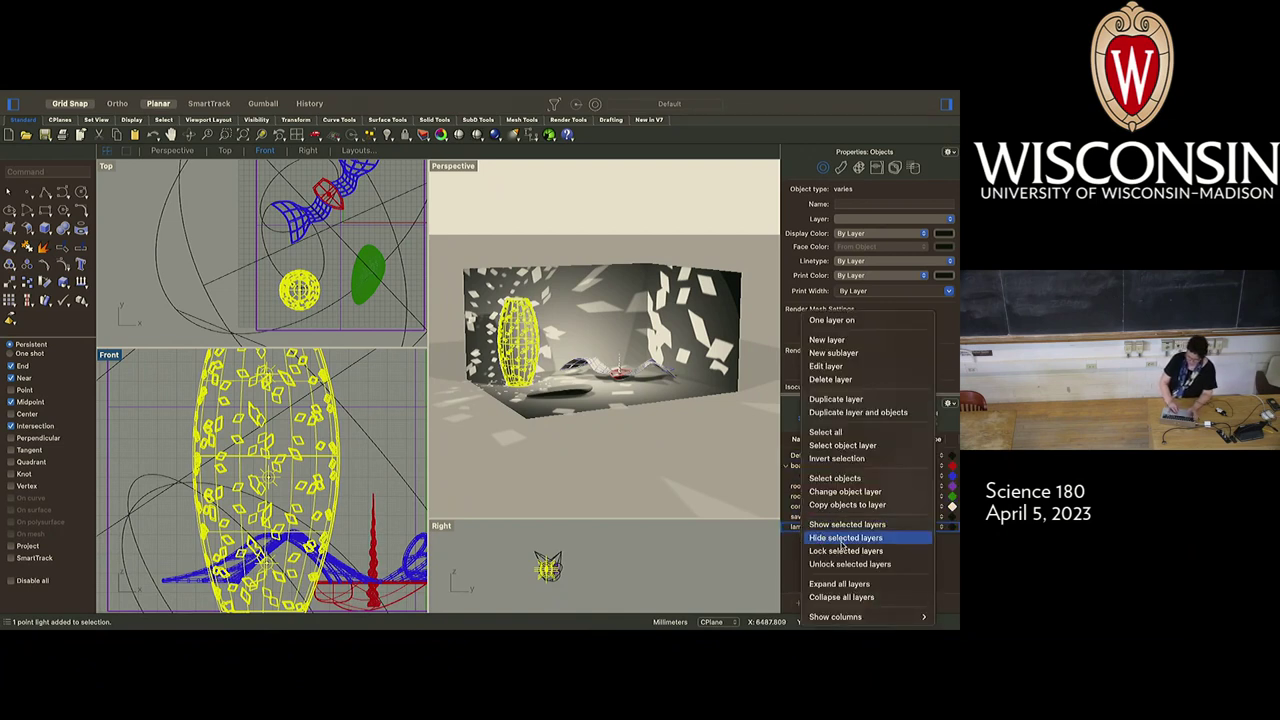
{"action": "left_click", "coordinate": [851, 493]}
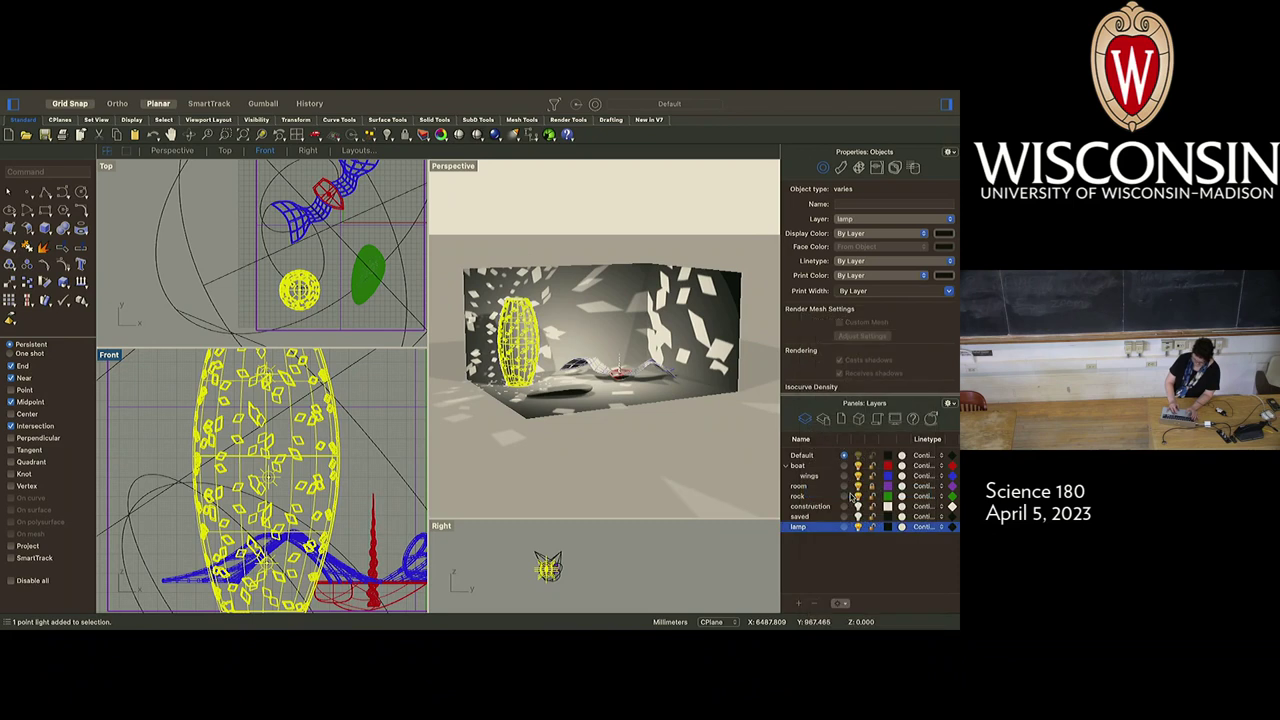
Create a new layer named lights
{"action": "left_click", "coordinate": [806, 578]}
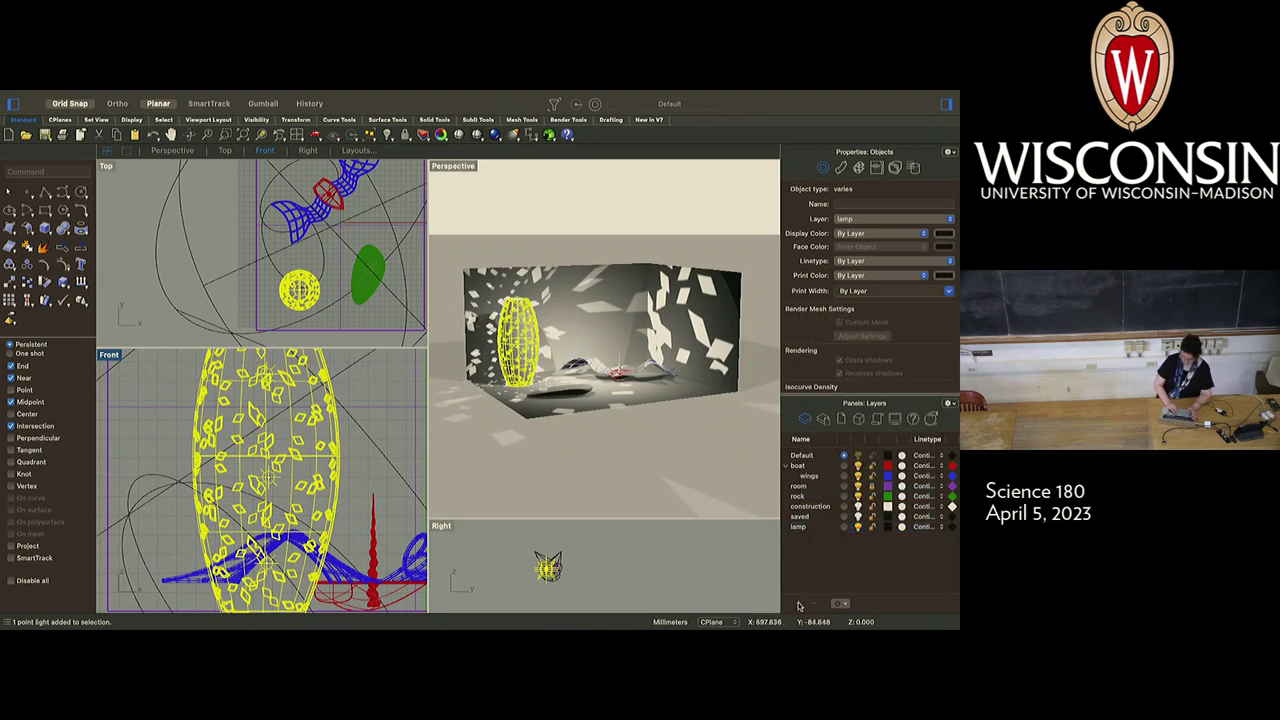
{"action": "left_click", "coordinate": [798, 604]}
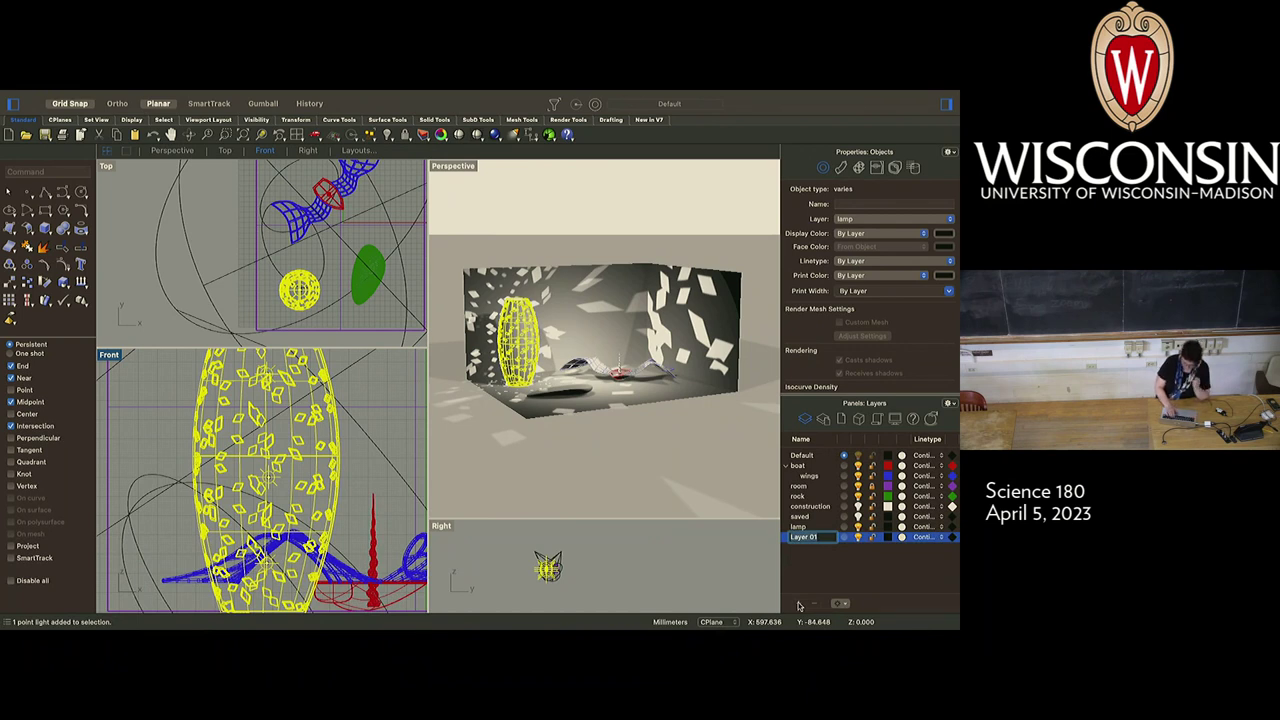
{"action": "type", "text": "lights"}
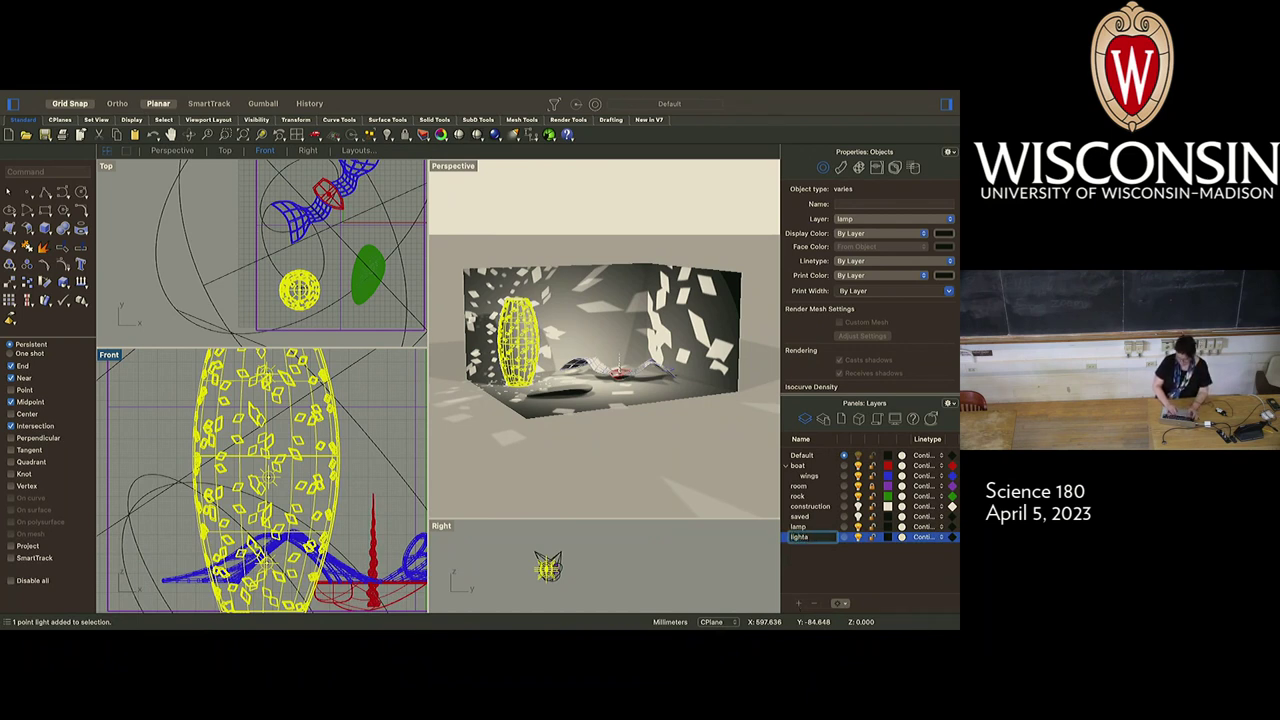
{"action": "key", "text": "BackSpace"}
{"action": "type", "text": "s"}
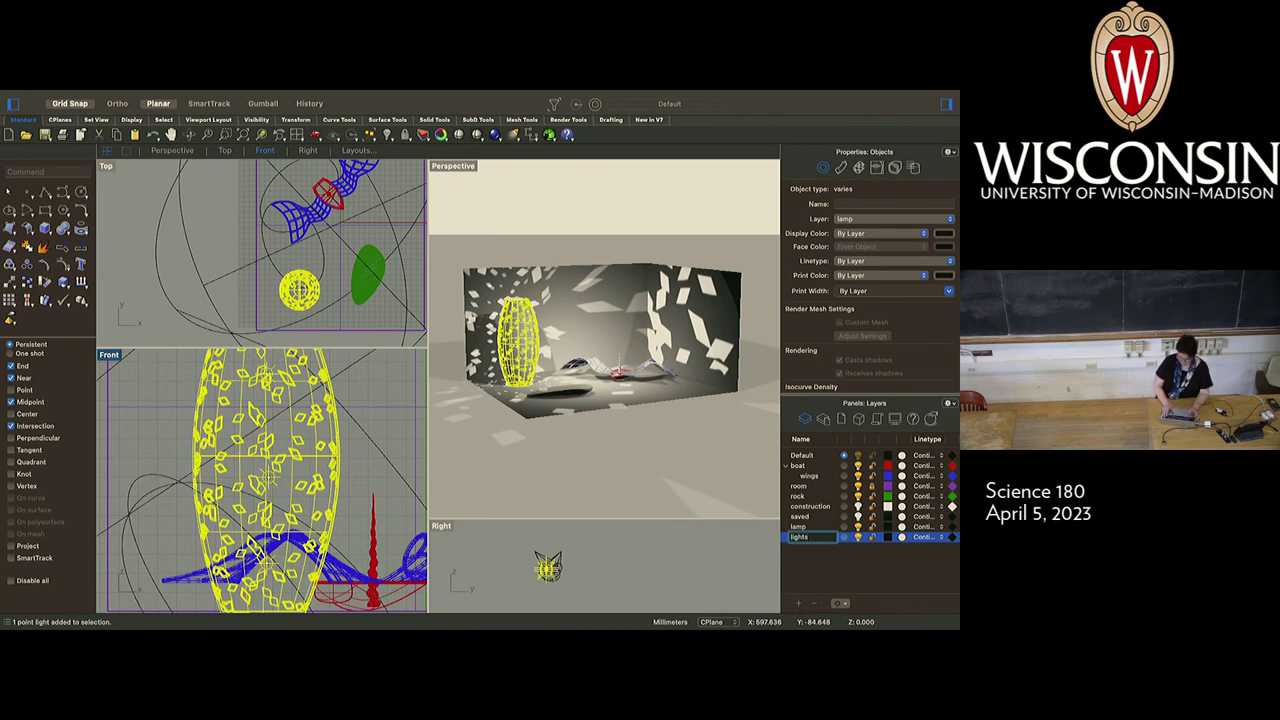
{"action": "key", "text": "Return"}
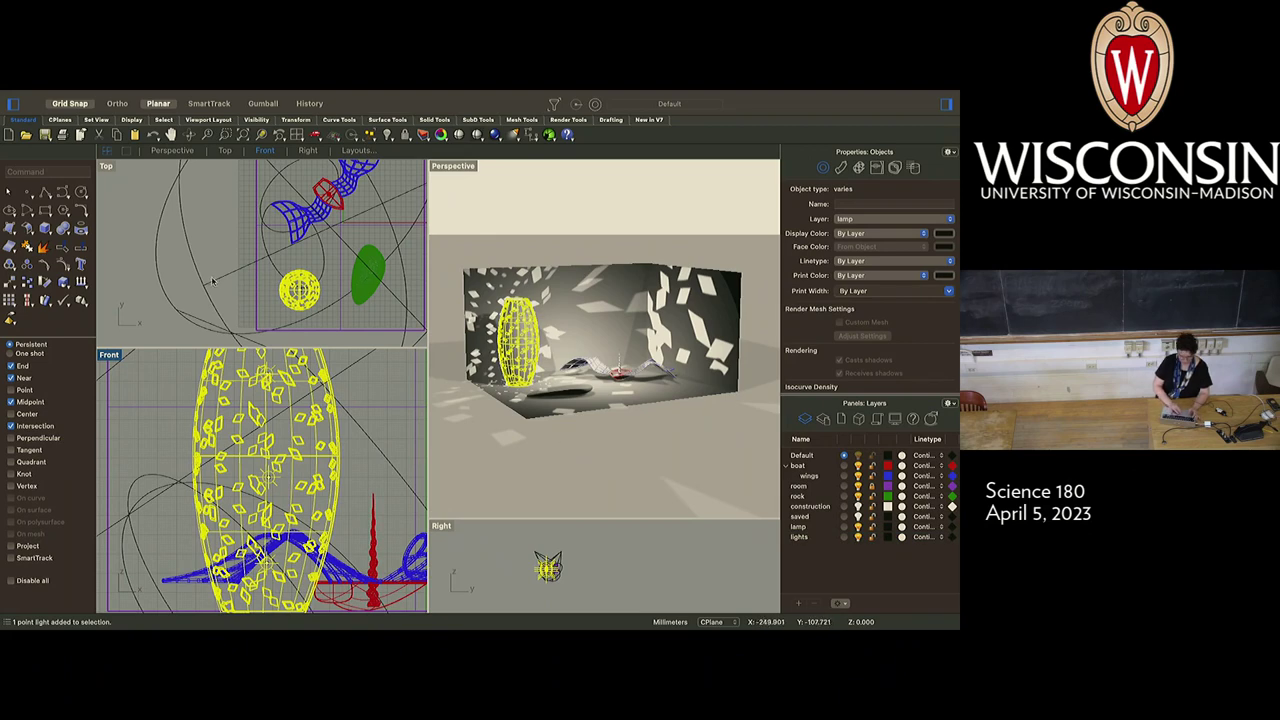
Select both spotlights in plan and assign them to the lights layer
{"action": "left_click", "coordinate": [212, 281]}
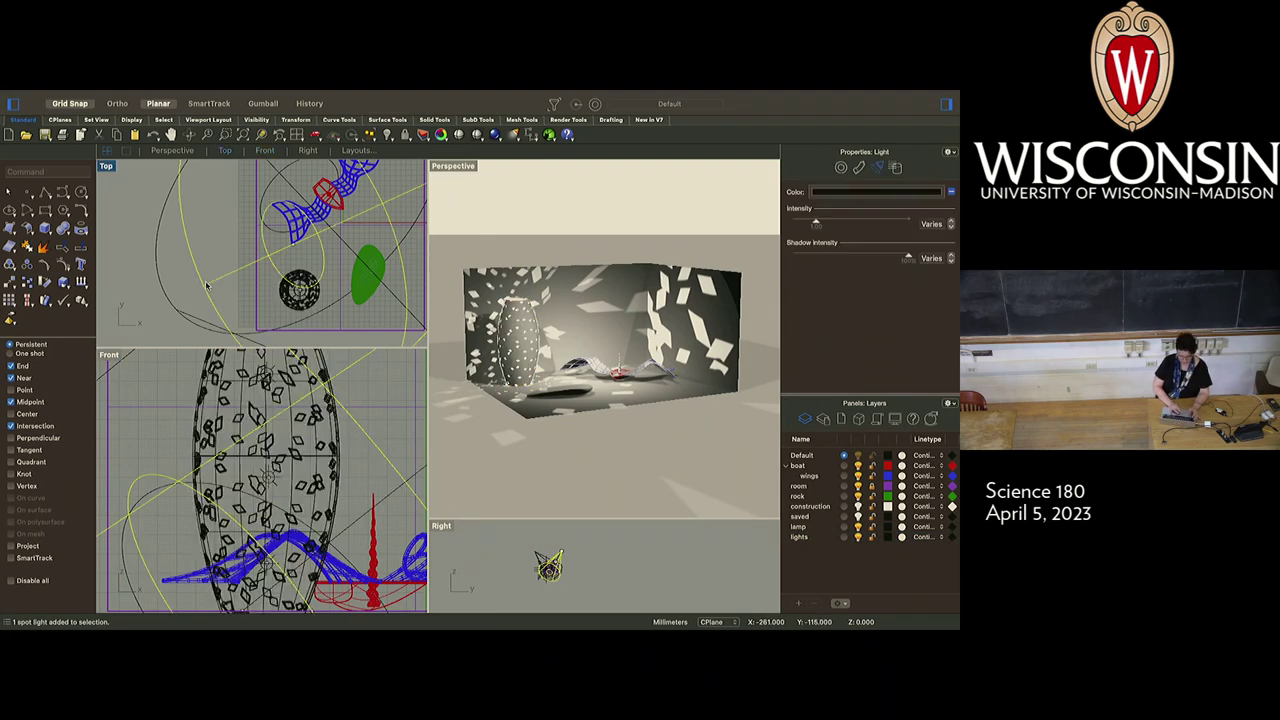
{"action": "left_click", "coordinate": [411, 228], "text": "shift"}
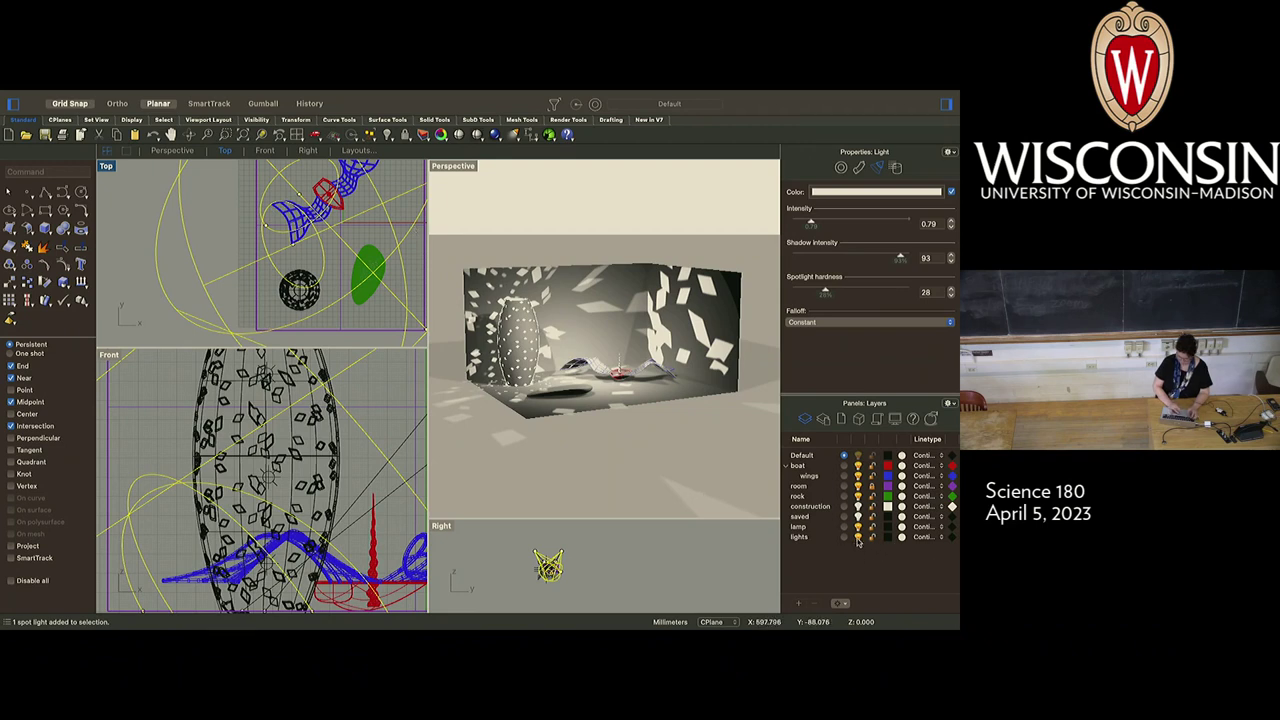
{"action": "right_click", "coordinate": [807, 538]}
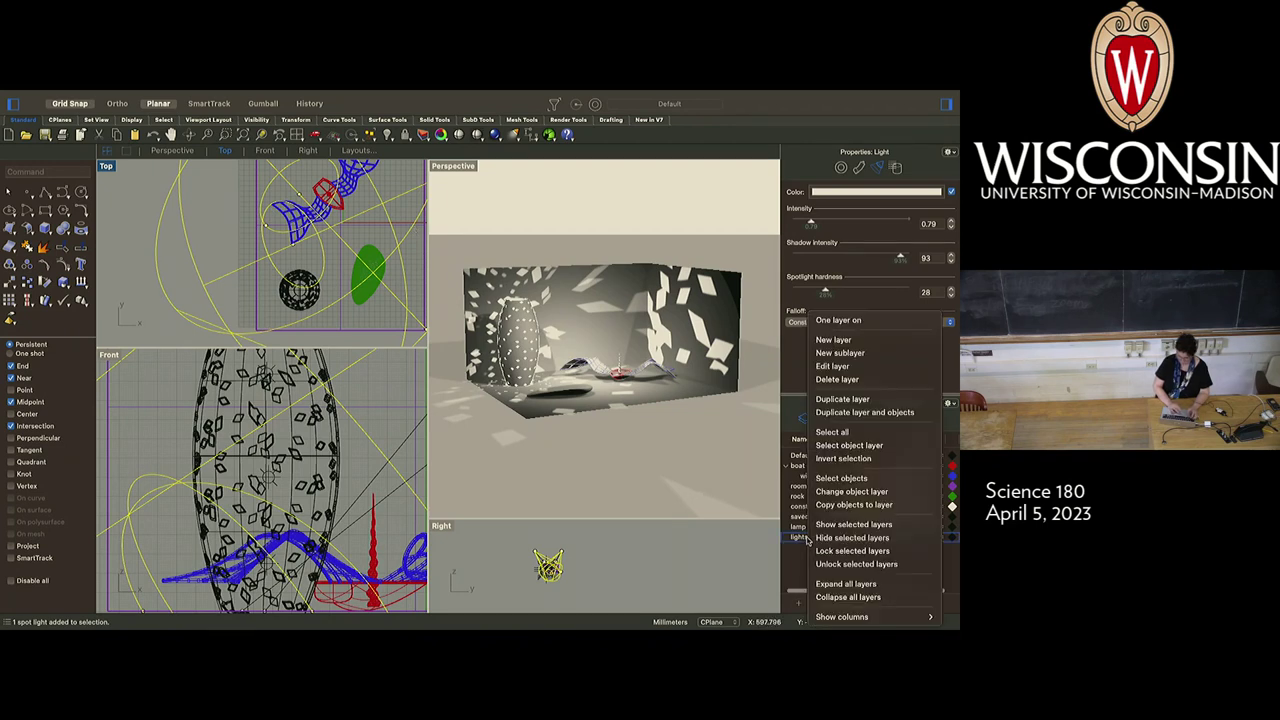
{"action": "left_click", "coordinate": [862, 492]}
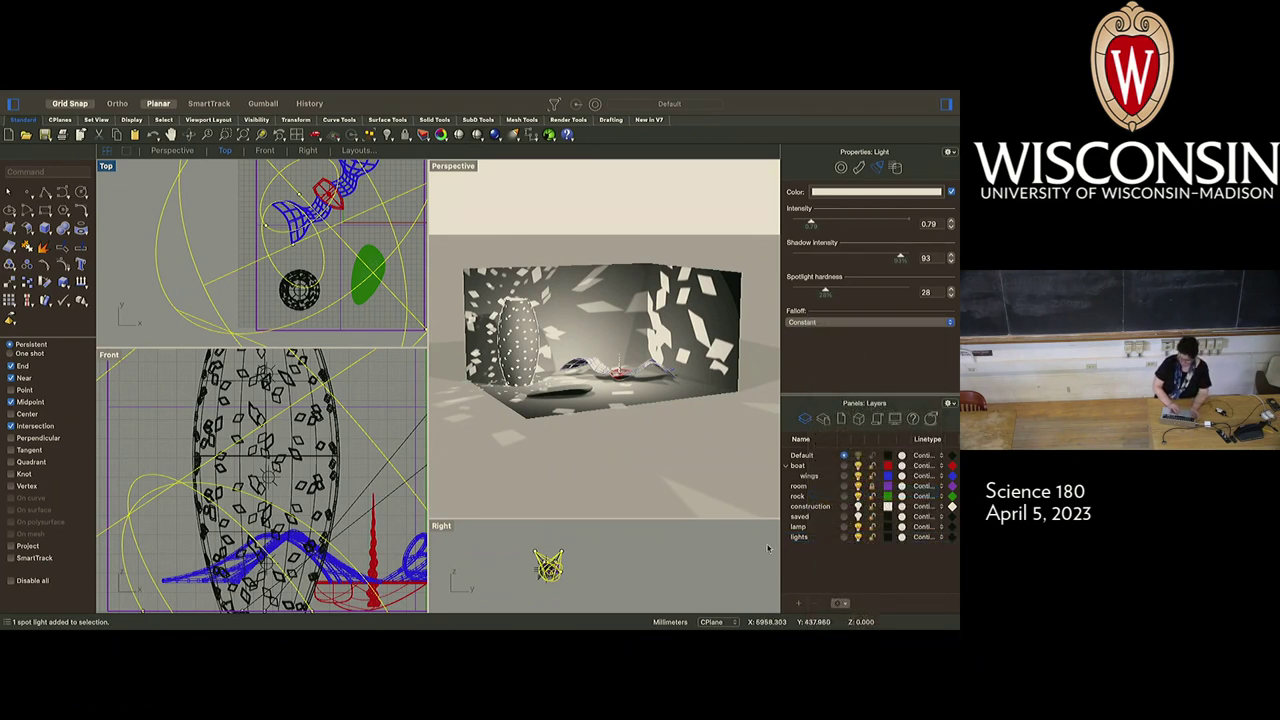
Toggle the lights layer's visibility to compare the lighting, and hide both the lamp and lights layers
{"action": "left_click", "coordinate": [858, 537]}
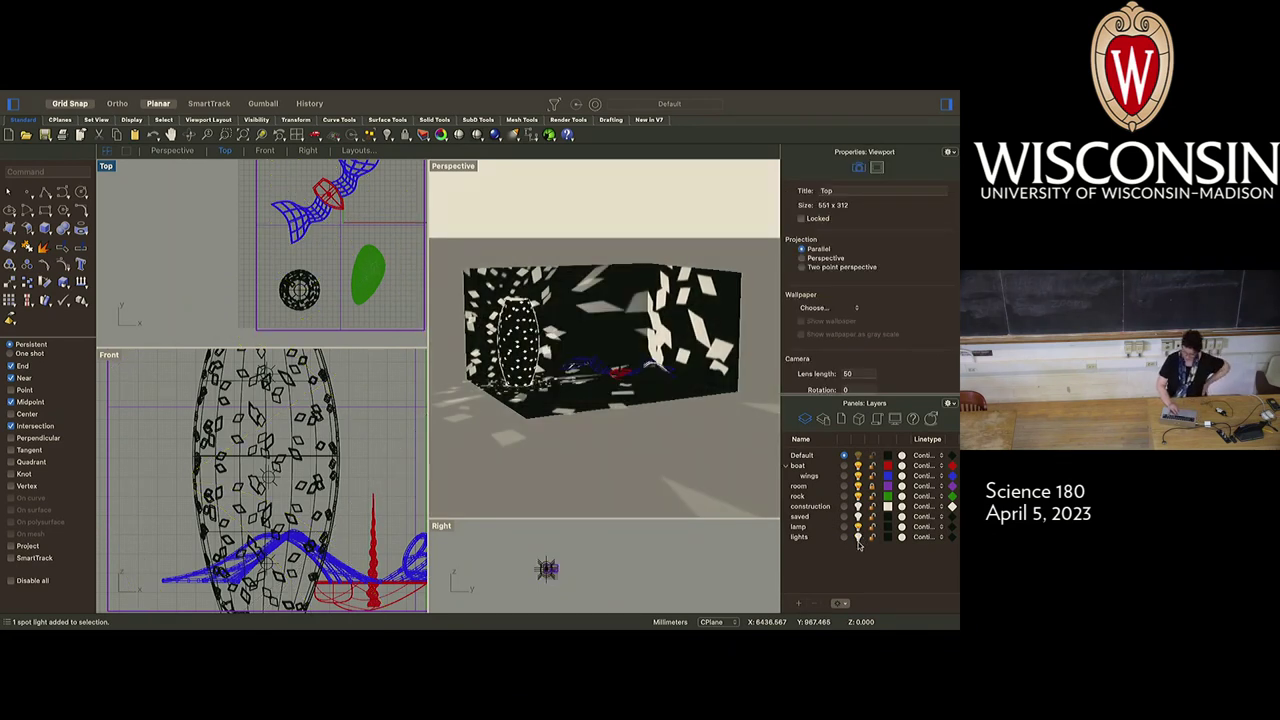
{"action": "left_click", "coordinate": [858, 538]}
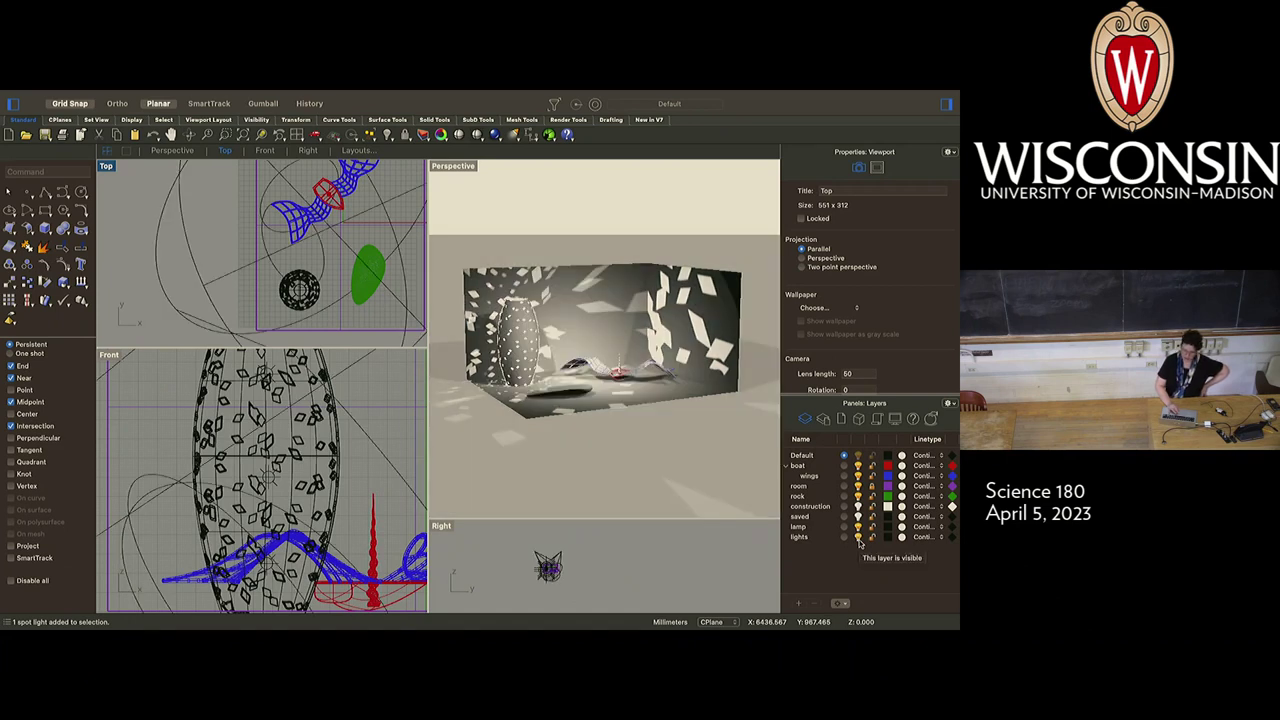
{"action": "left_click", "coordinate": [858, 538]}
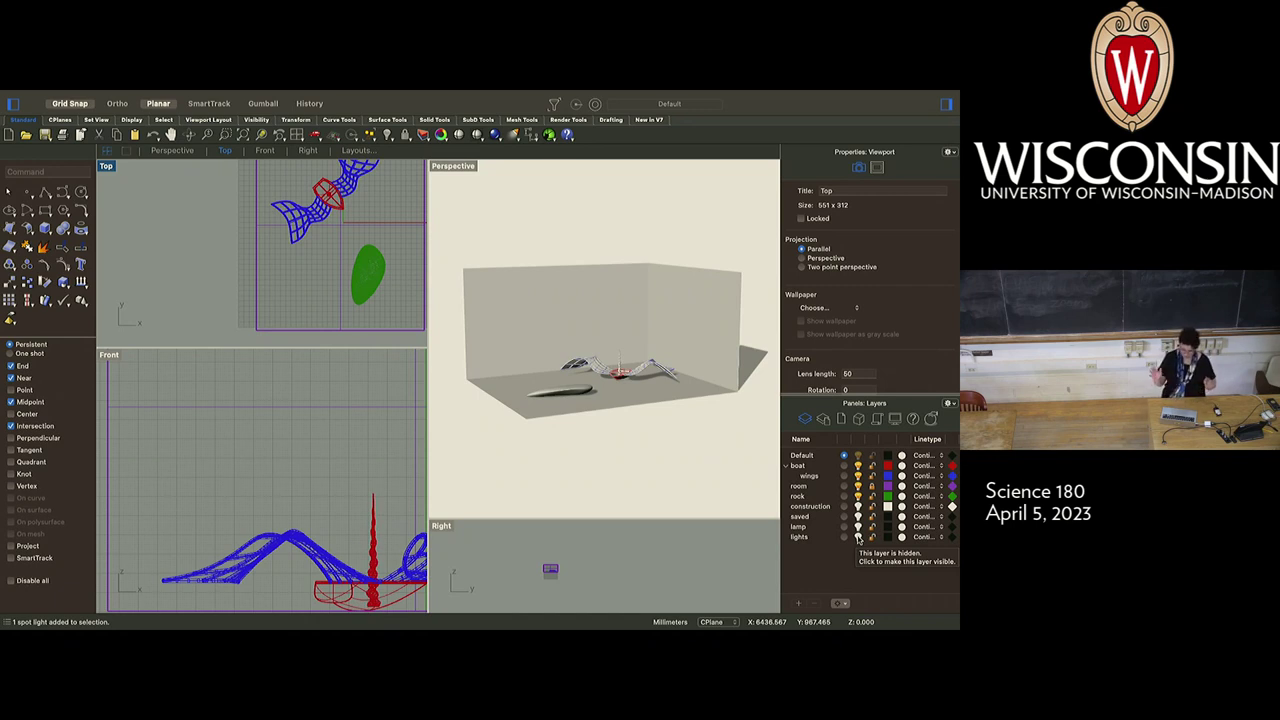
{"action": "left_click", "coordinate": [858, 538]}
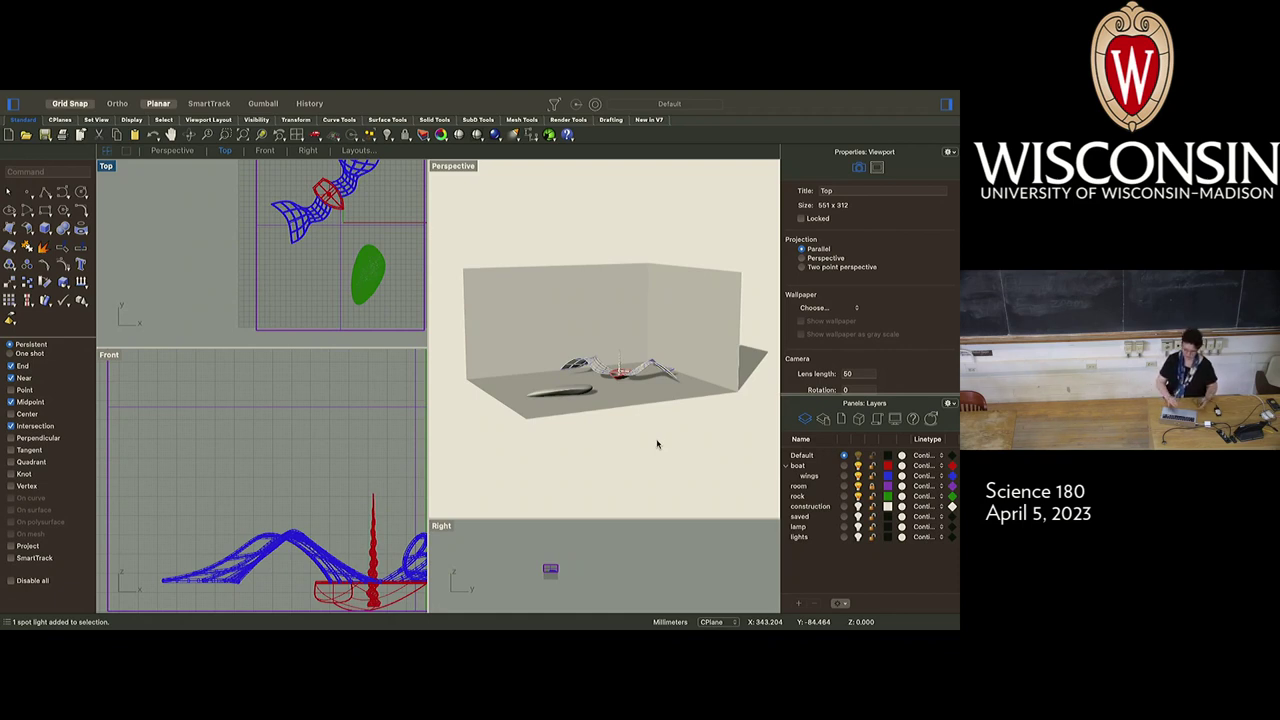
Set the perspective view's display mode to Wireframe
{"action": "left_click", "coordinate": [462, 168]}
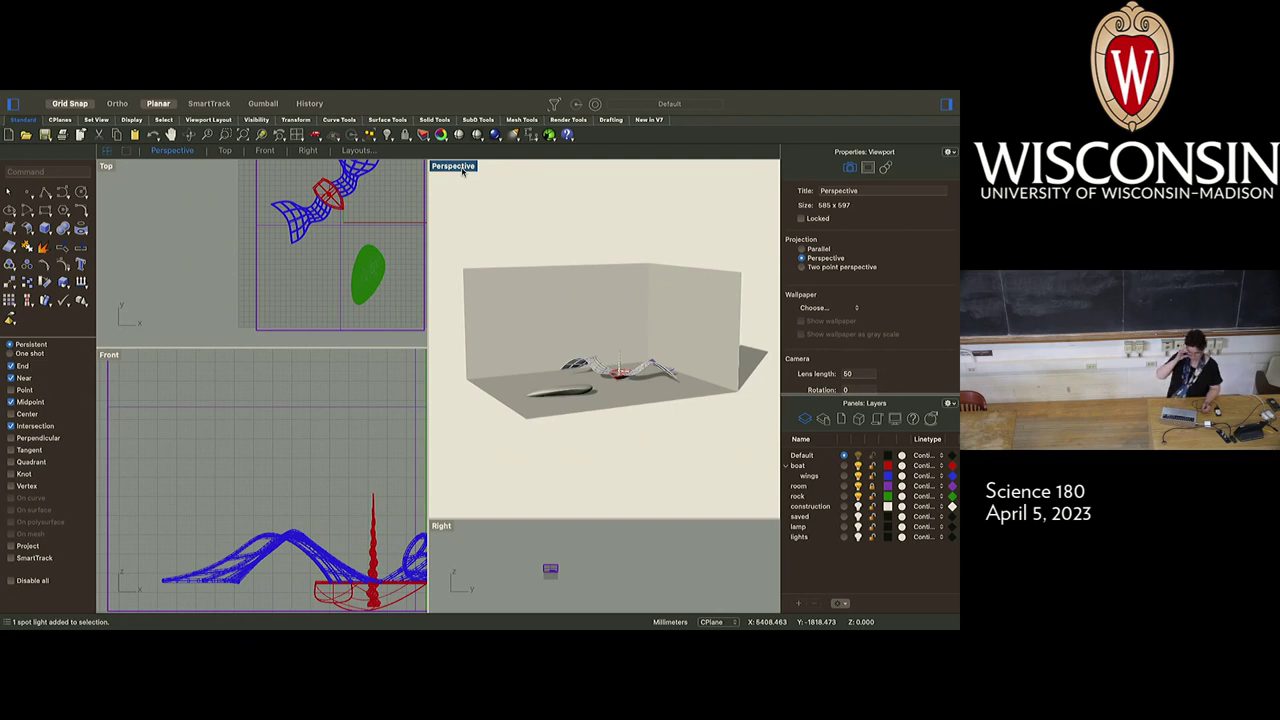
{"action": "left_click", "coordinate": [462, 170]}
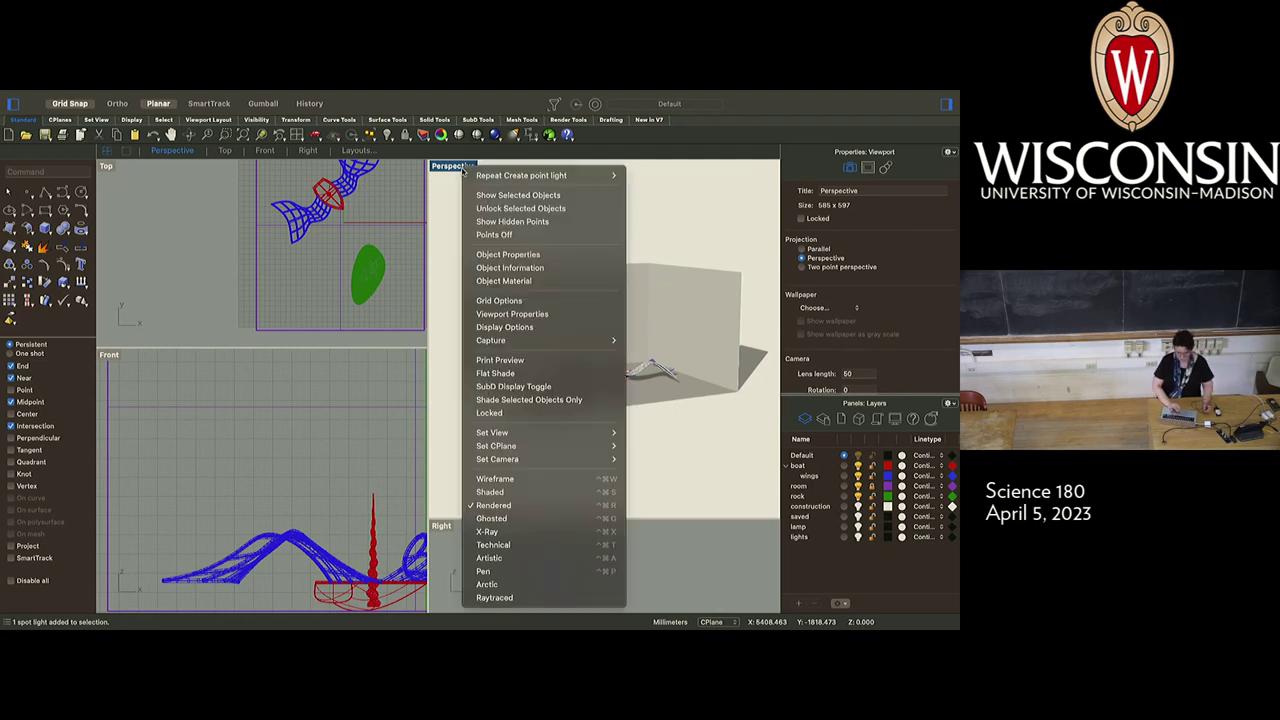
{"action": "left_click", "coordinate": [548, 478]}
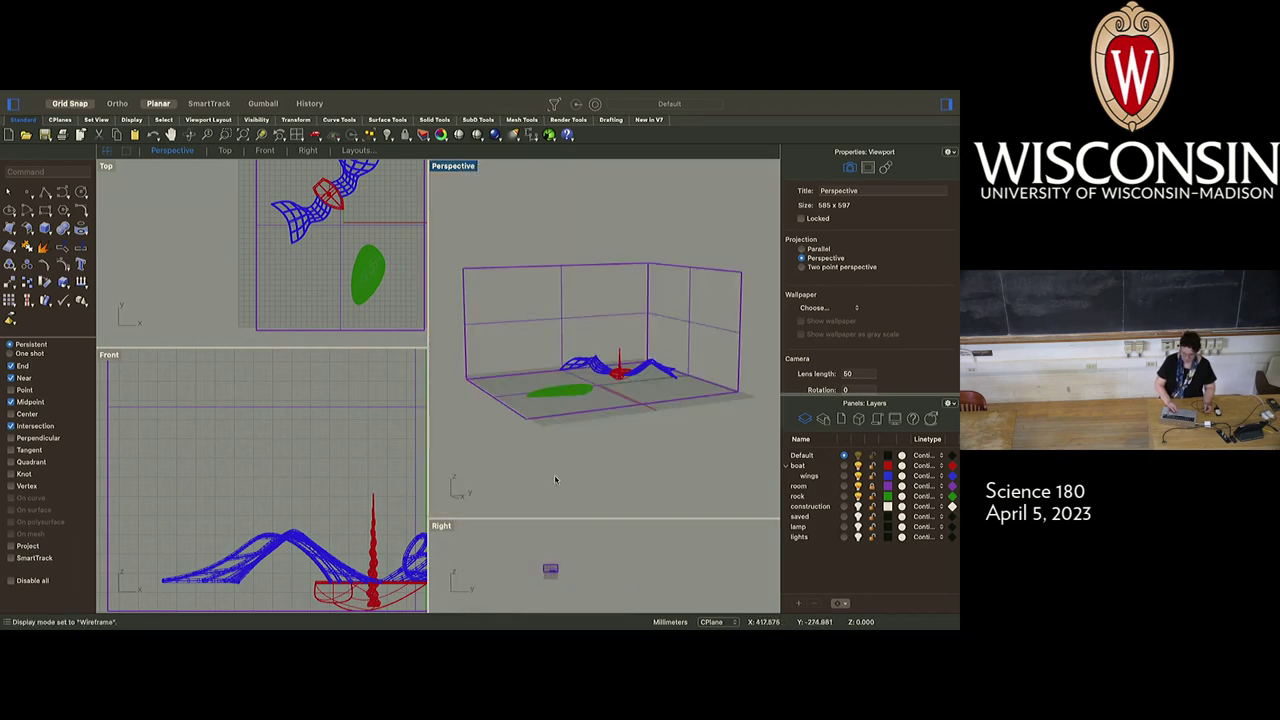
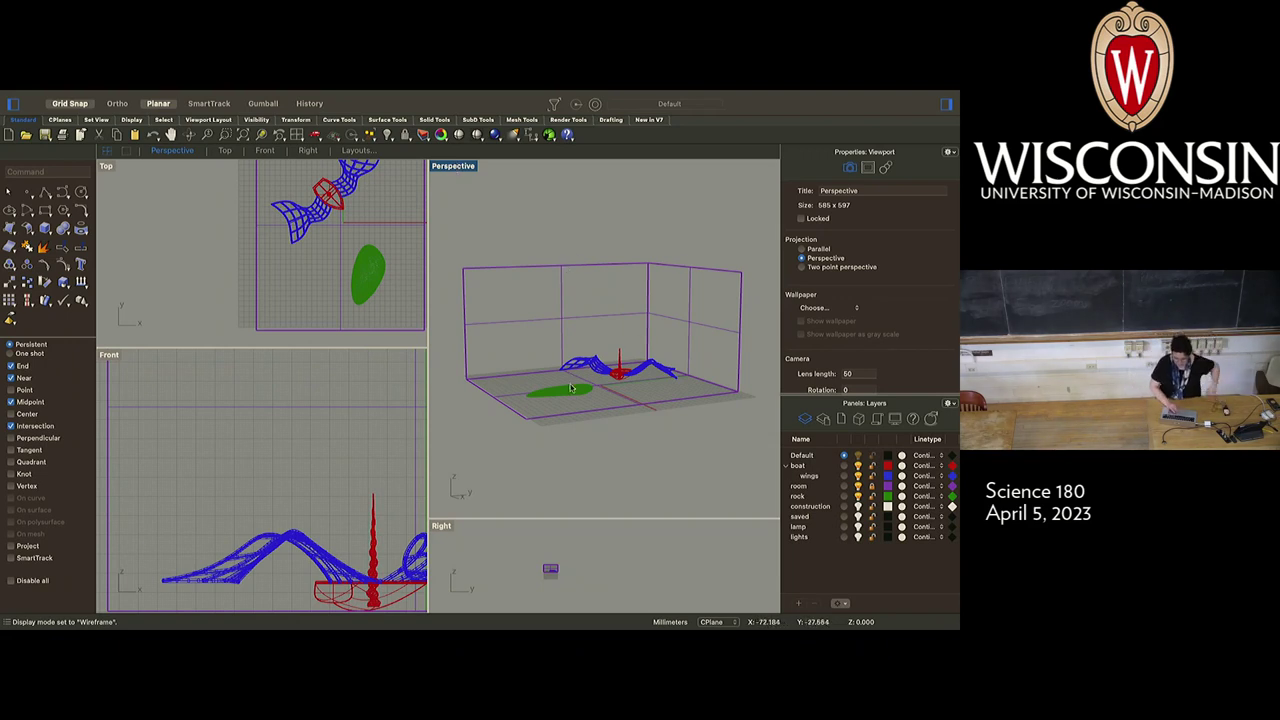
Try the Ghosted display mode in the perspective view and return it to Rendered
{"action": "left_click", "coordinate": [455, 168]}
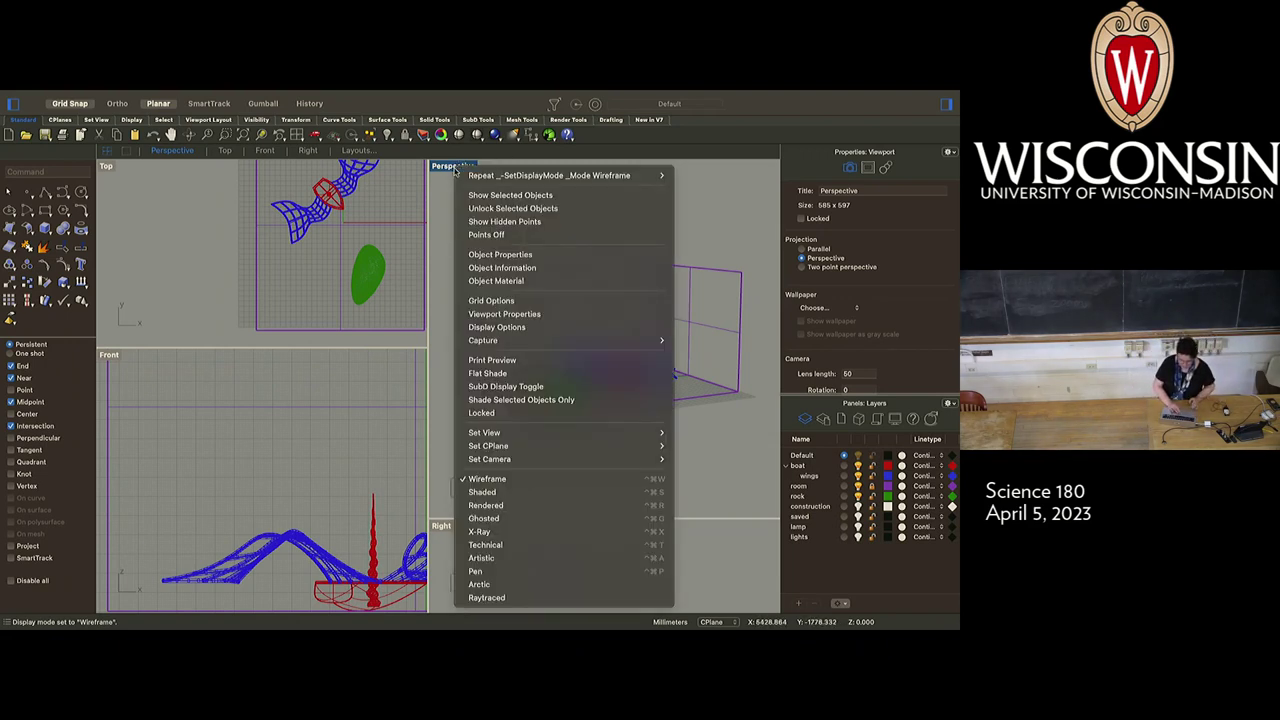
{"action": "left_click", "coordinate": [500, 518]}
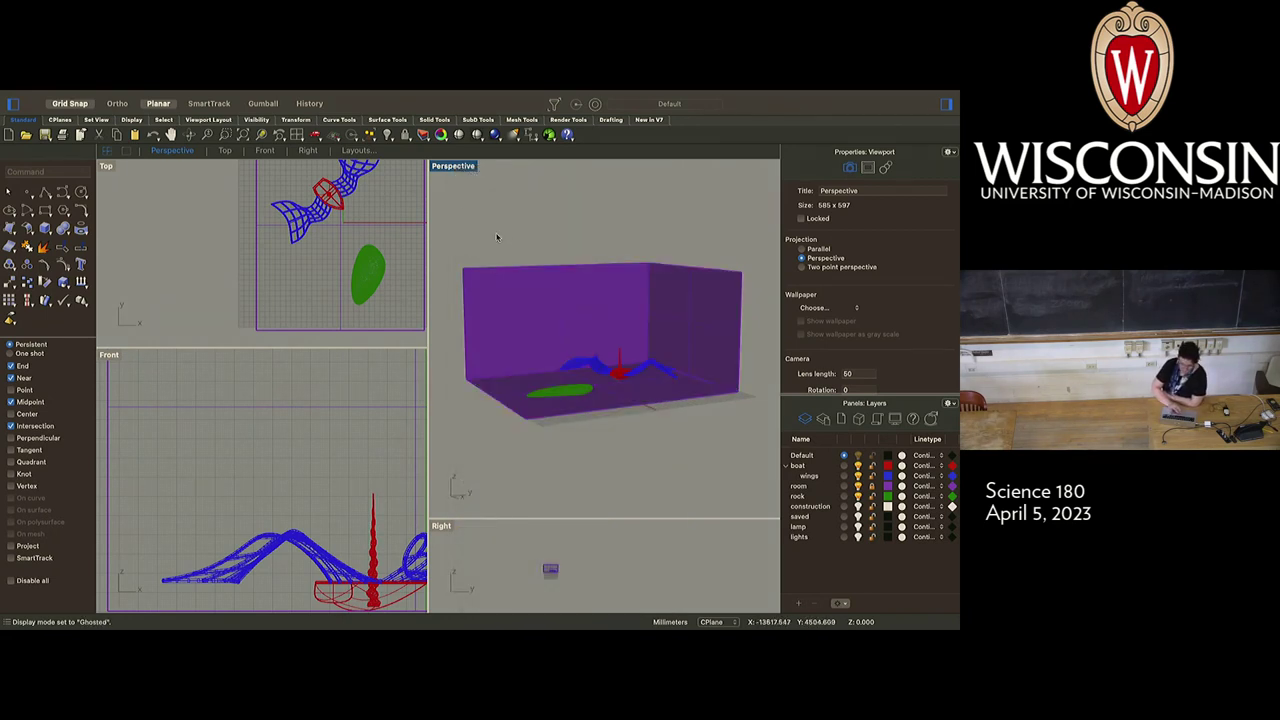
{"action": "left_click", "coordinate": [445, 168]}
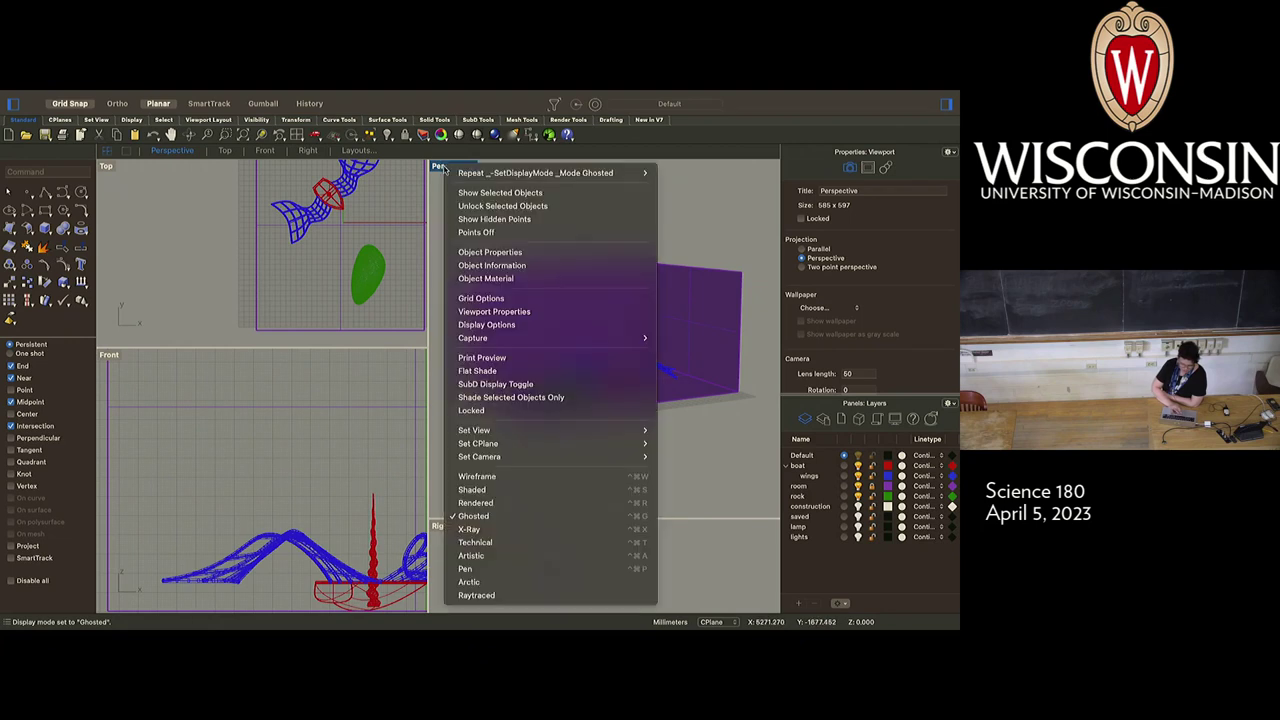
{"action": "left_click", "coordinate": [507, 505]}
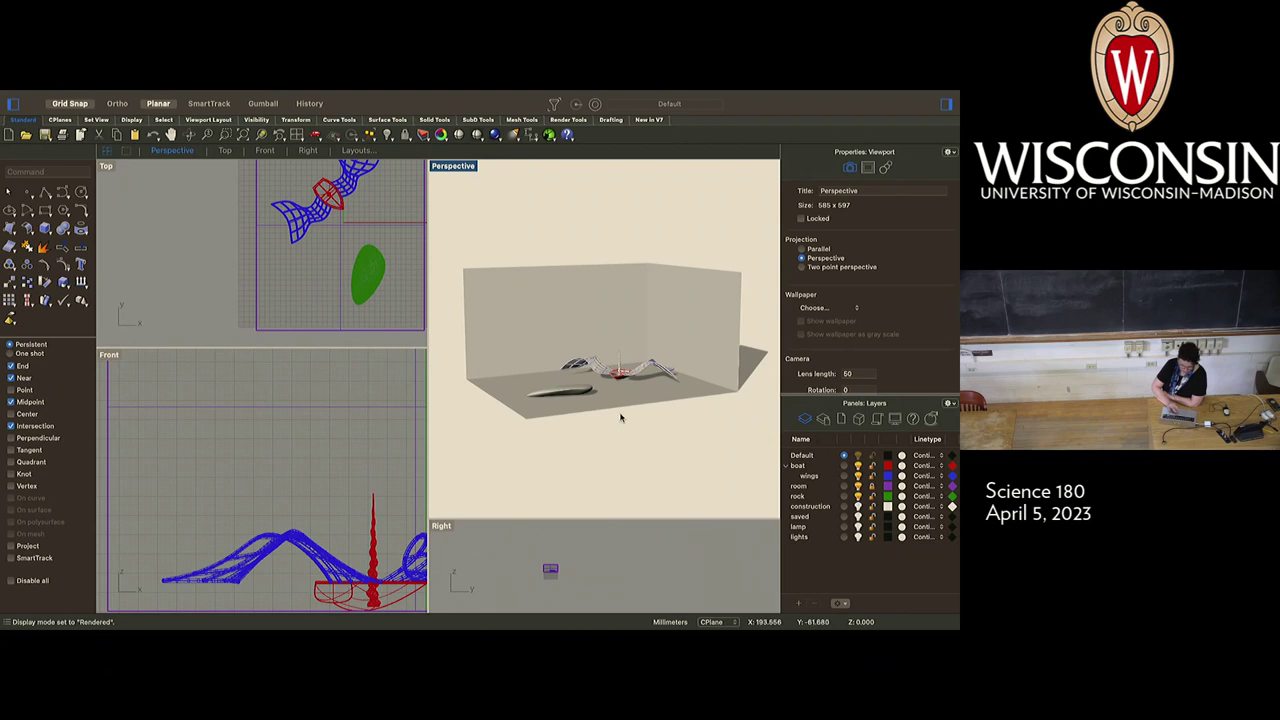
Show the lamp and lights layers and frame the boat and the lamp's light pattern closely in the rendered perspective view
{"action": "left_click", "coordinate": [857, 527]}
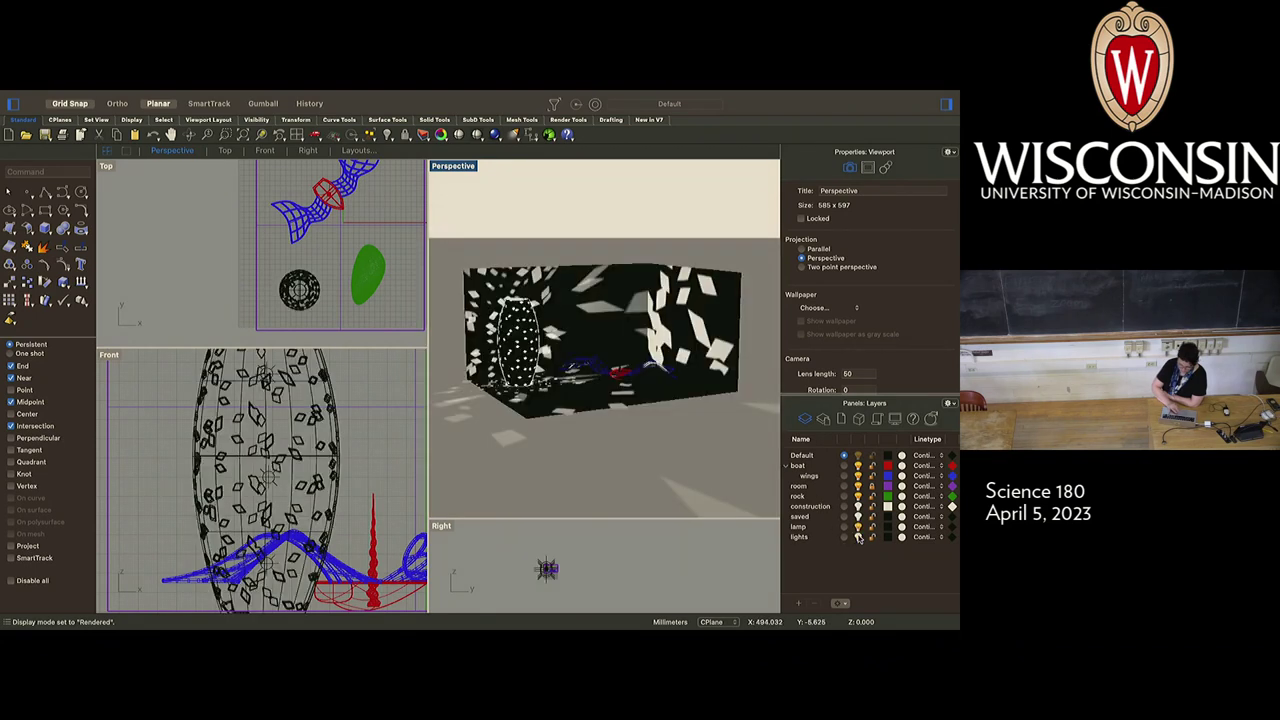
{"action": "left_click", "coordinate": [858, 537]}
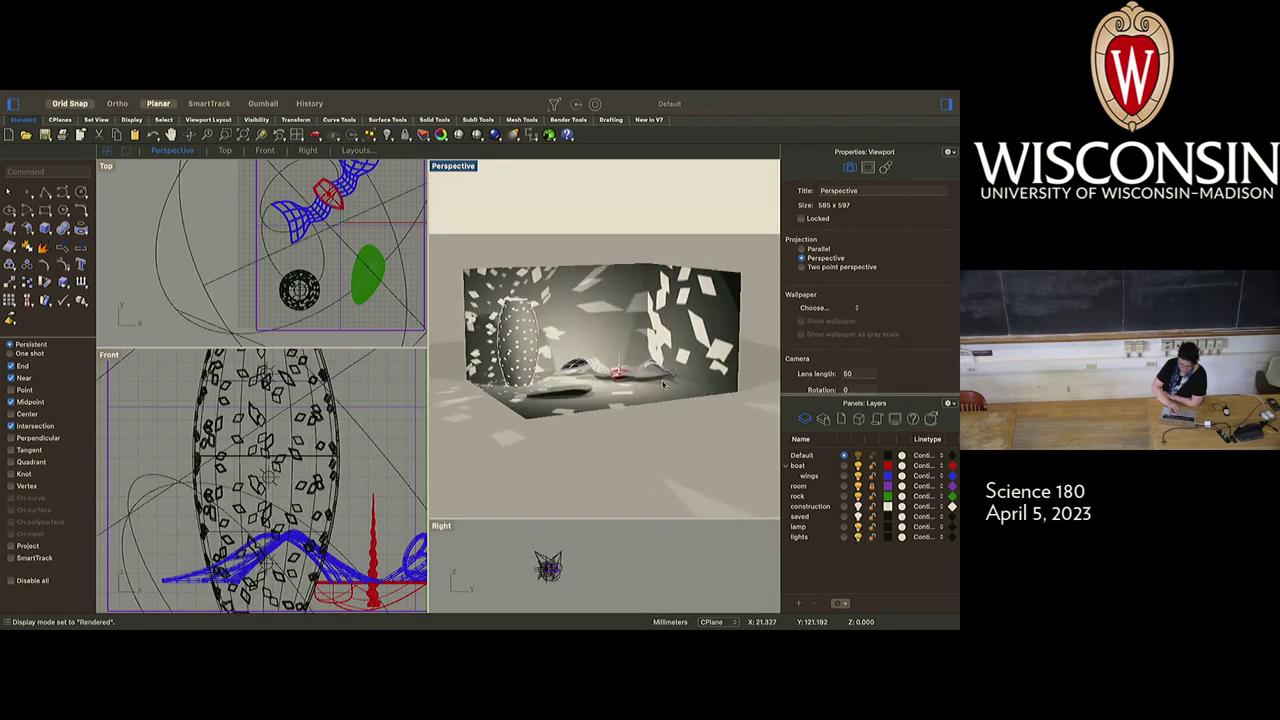
{"action": "right_click_drag", "start_coordinate": [688, 404], "coordinate": [662, 385]}
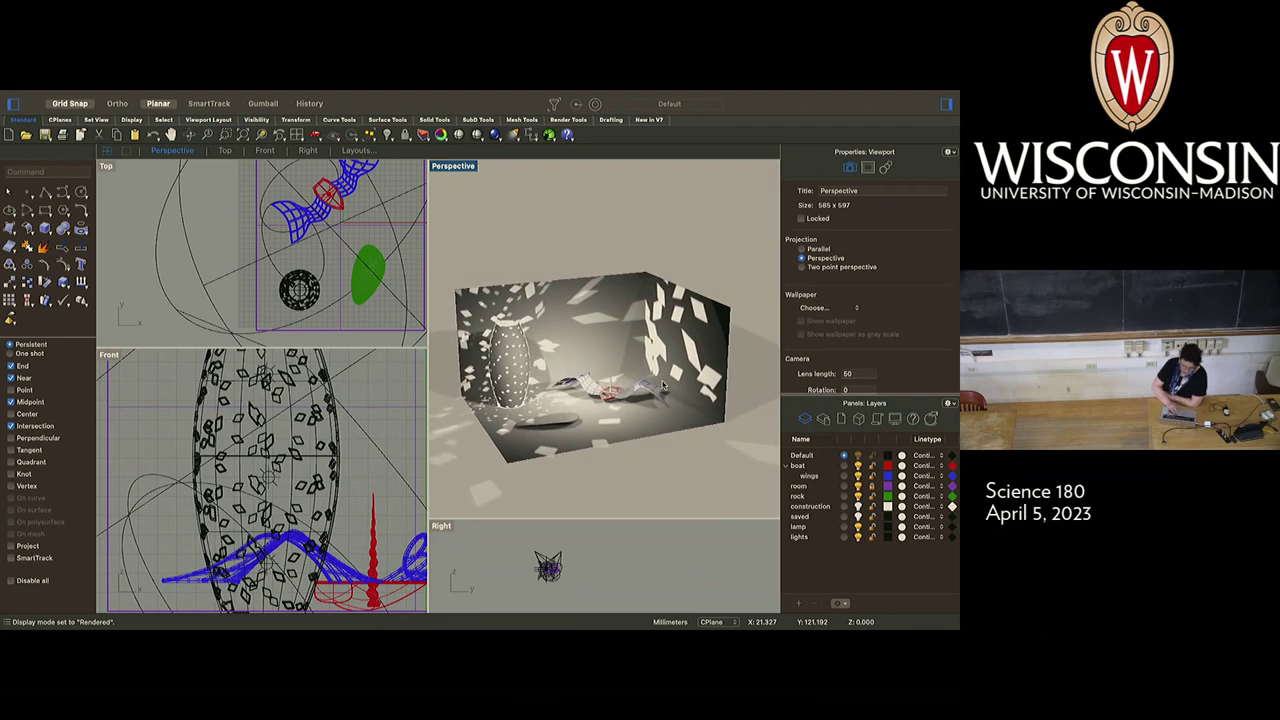
{"action": "scroll", "coordinate": [662, 385], "scroll_direction": "up", "scroll_amount": 5}
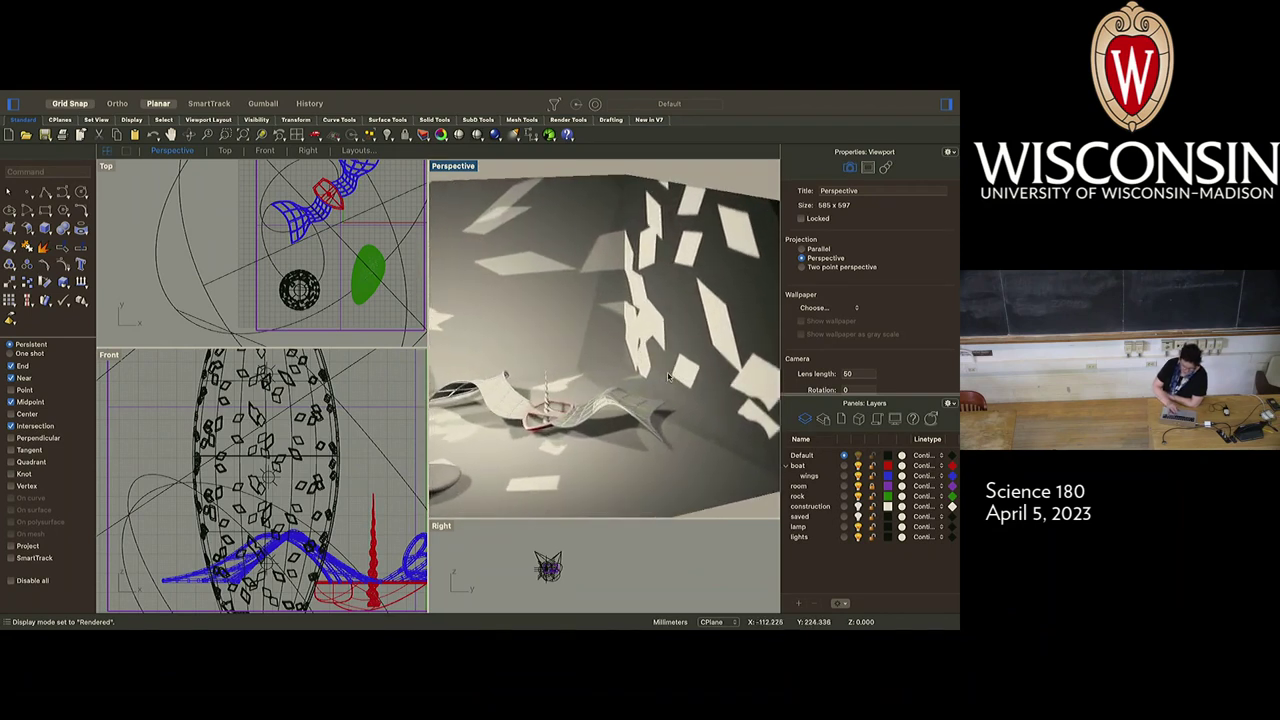
{"action": "scroll", "coordinate": [668, 376], "scroll_direction": "left", "scroll_amount": 10}
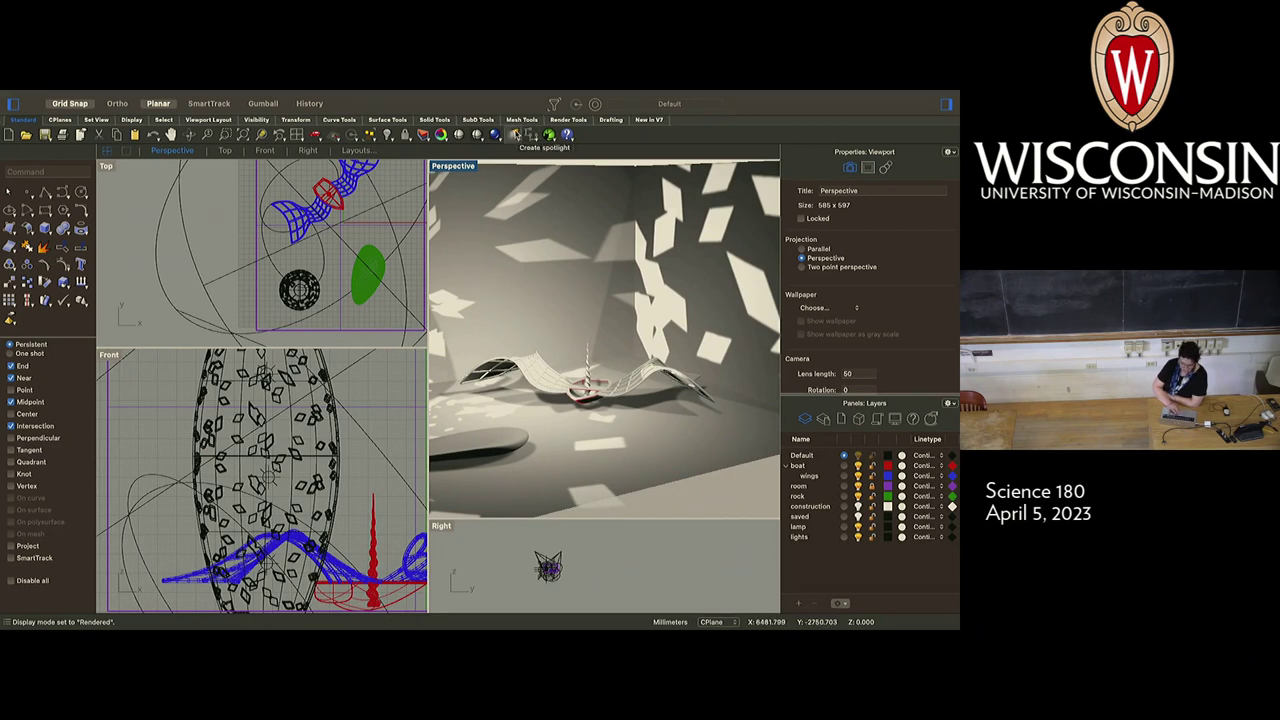
Try a rectangular light drawn flat on the room floor beside the boat
{"action": "left_click", "coordinate": [514, 134]}
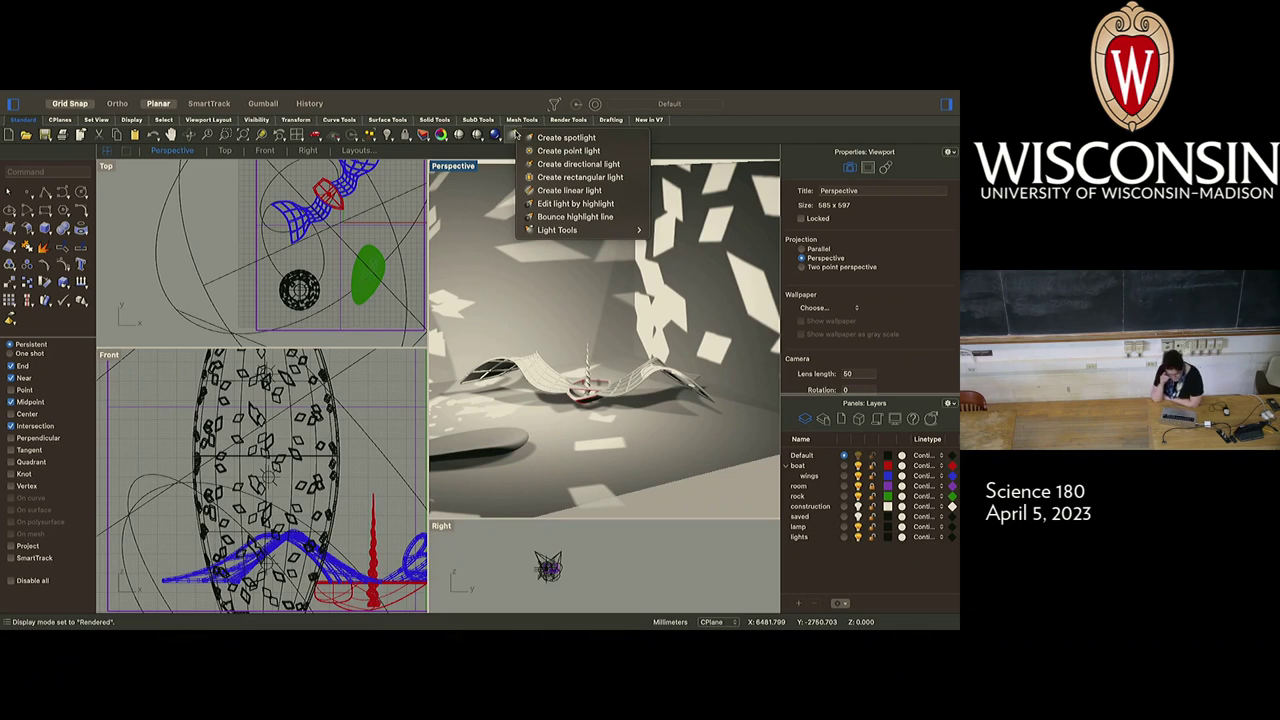
{"action": "left_click", "coordinate": [546, 180]}
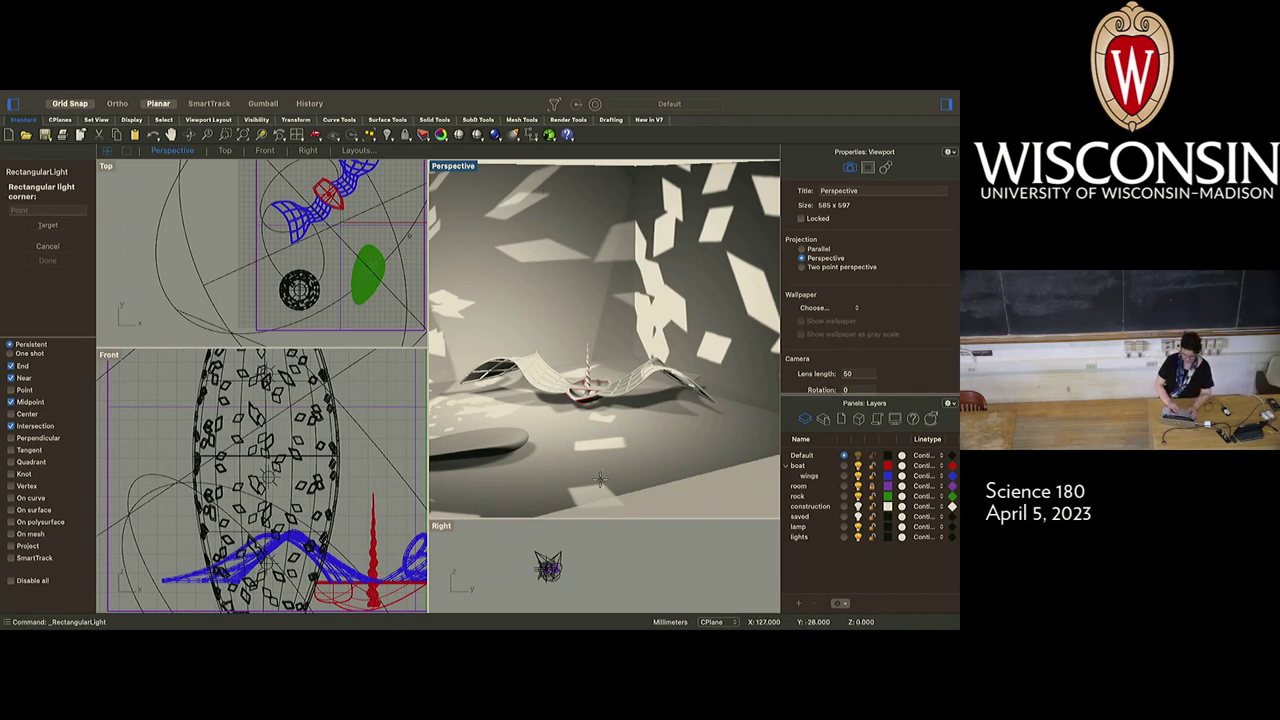
{"action": "left_click", "coordinate": [616, 441]}
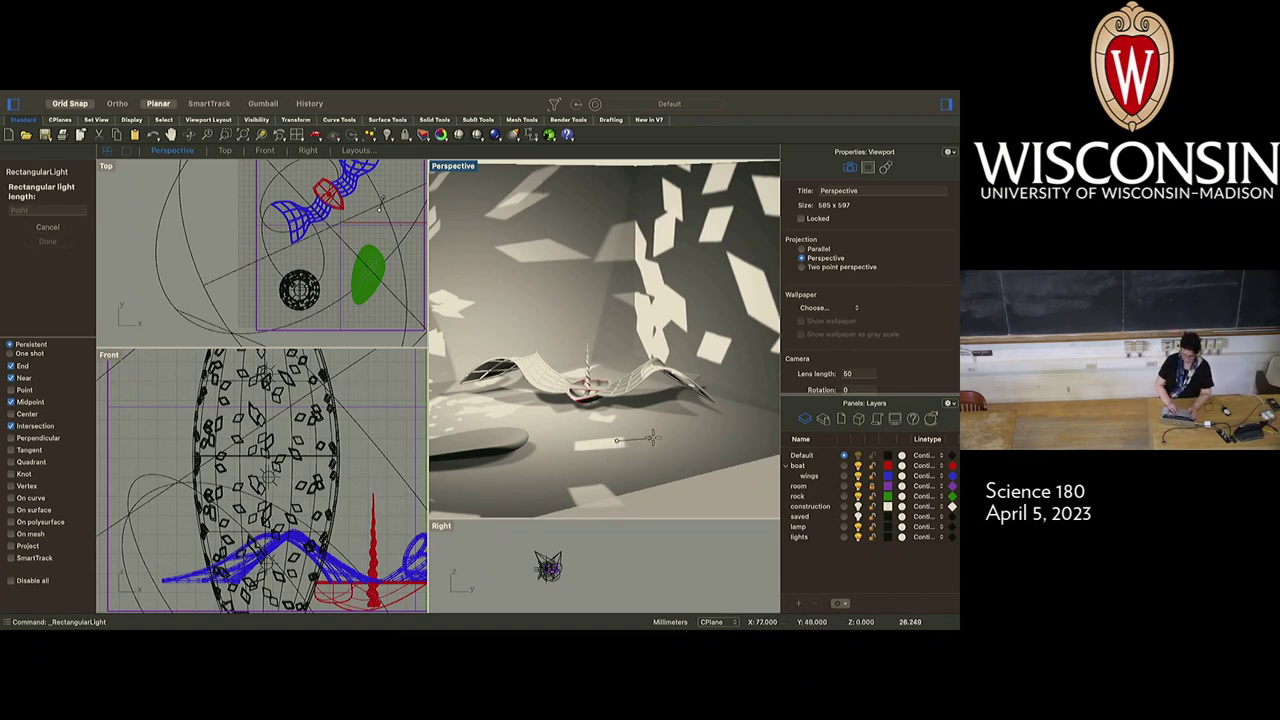
{"action": "left_click", "coordinate": [708, 430]}
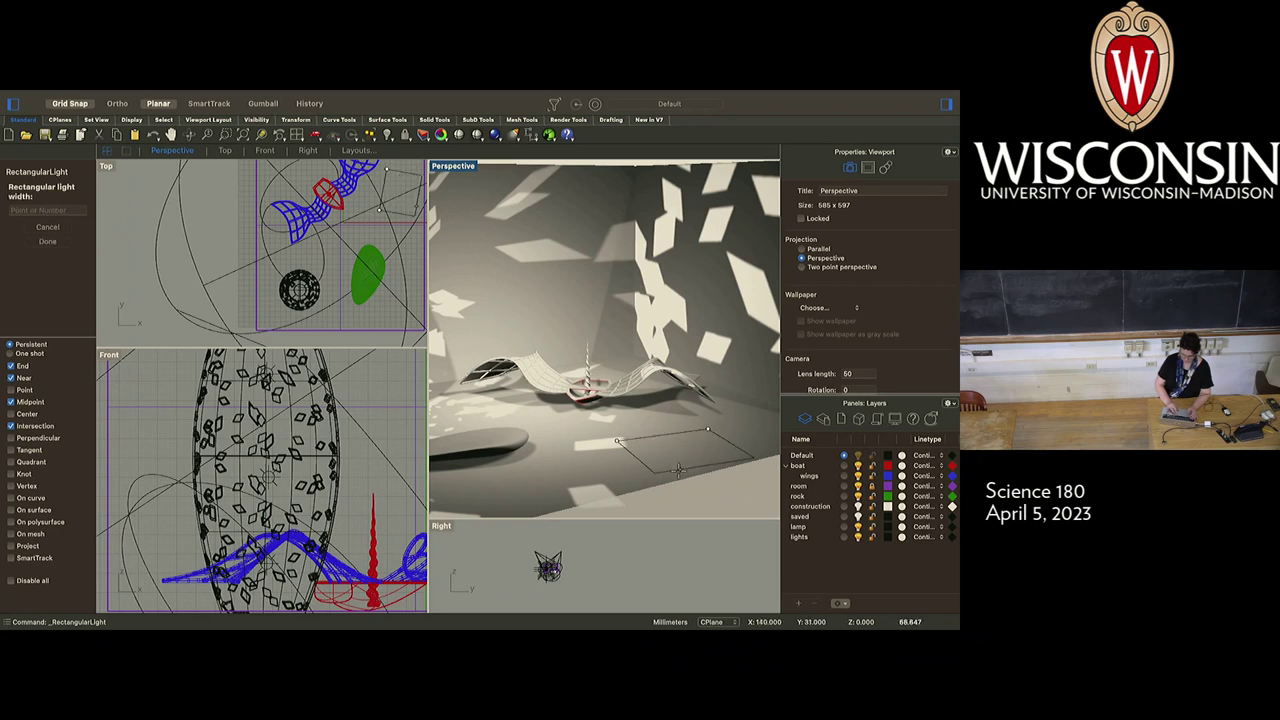
{"action": "left_click", "coordinate": [684, 464]}
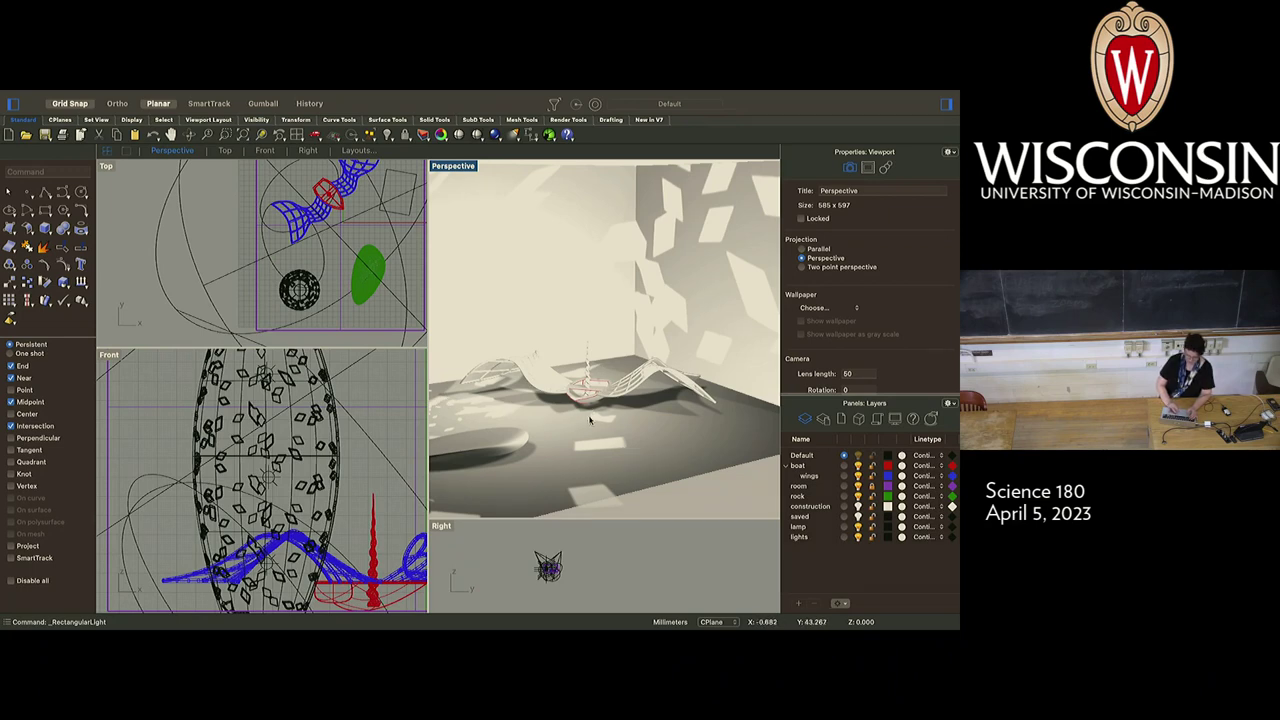
Aim the rectangular light toward the rock and boat by moving its target point in the front view
{"action": "scroll", "coordinate": [387, 493], "scroll_direction": "down", "scroll_amount": 5}
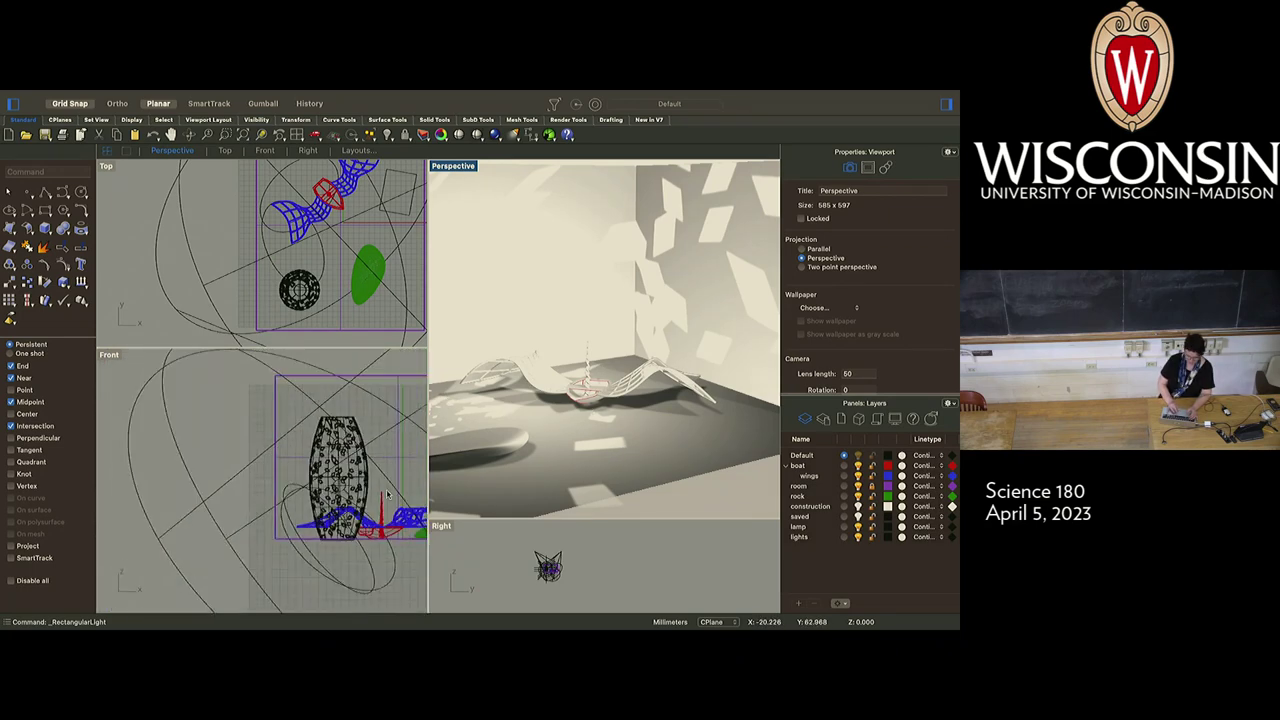
{"action": "scroll", "coordinate": [370, 515], "scroll_direction": "right", "scroll_amount": 3}
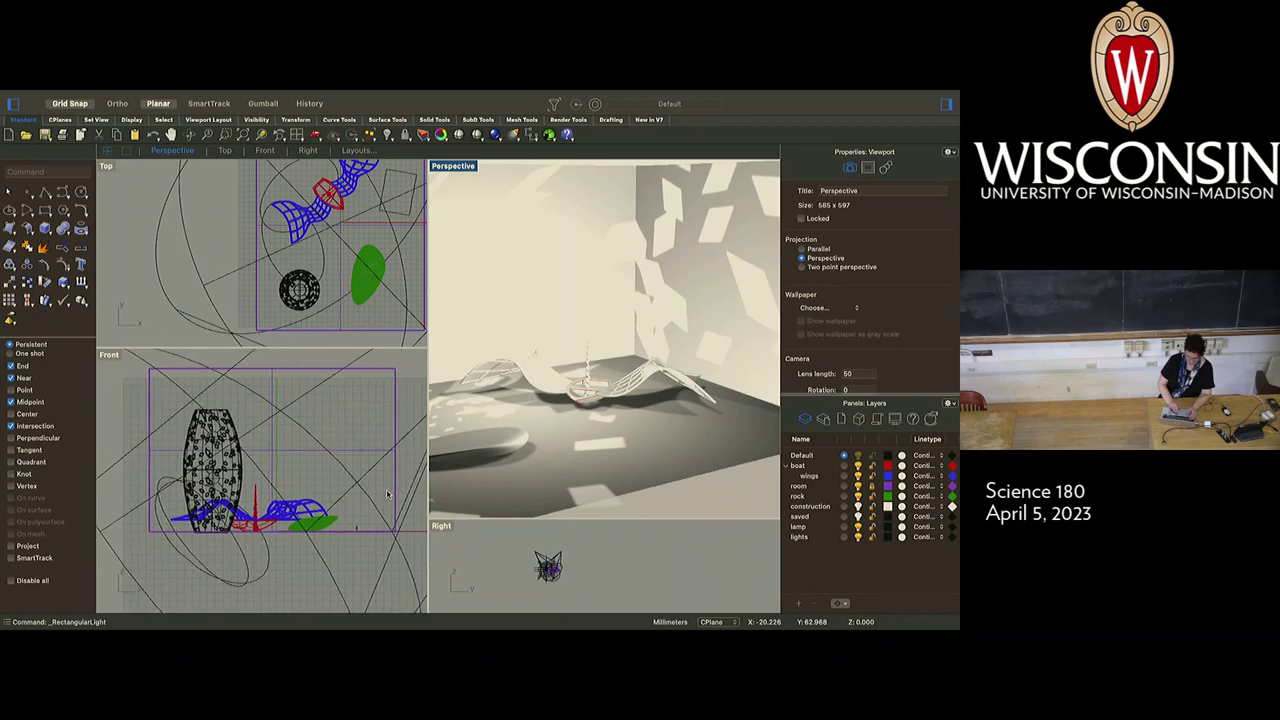
{"action": "left_click", "coordinate": [338, 530]}
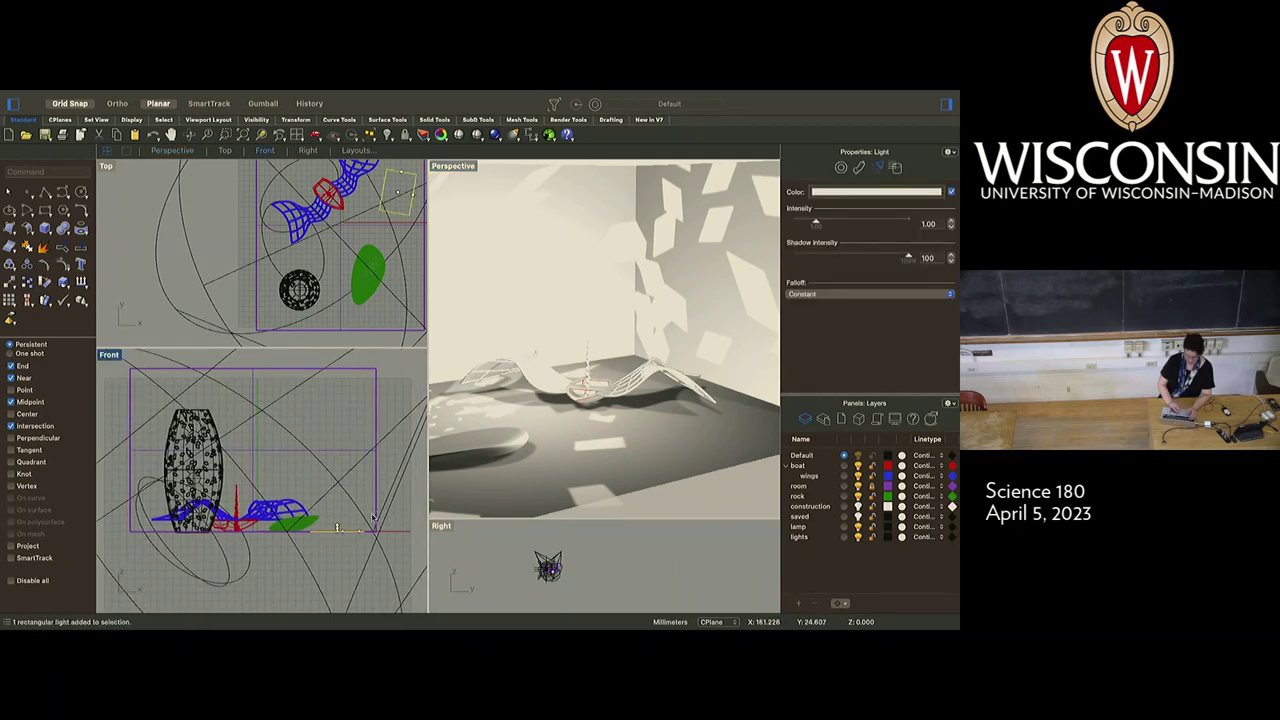
{"action": "scroll", "coordinate": [342, 533], "scroll_direction": "up", "scroll_amount": 5}
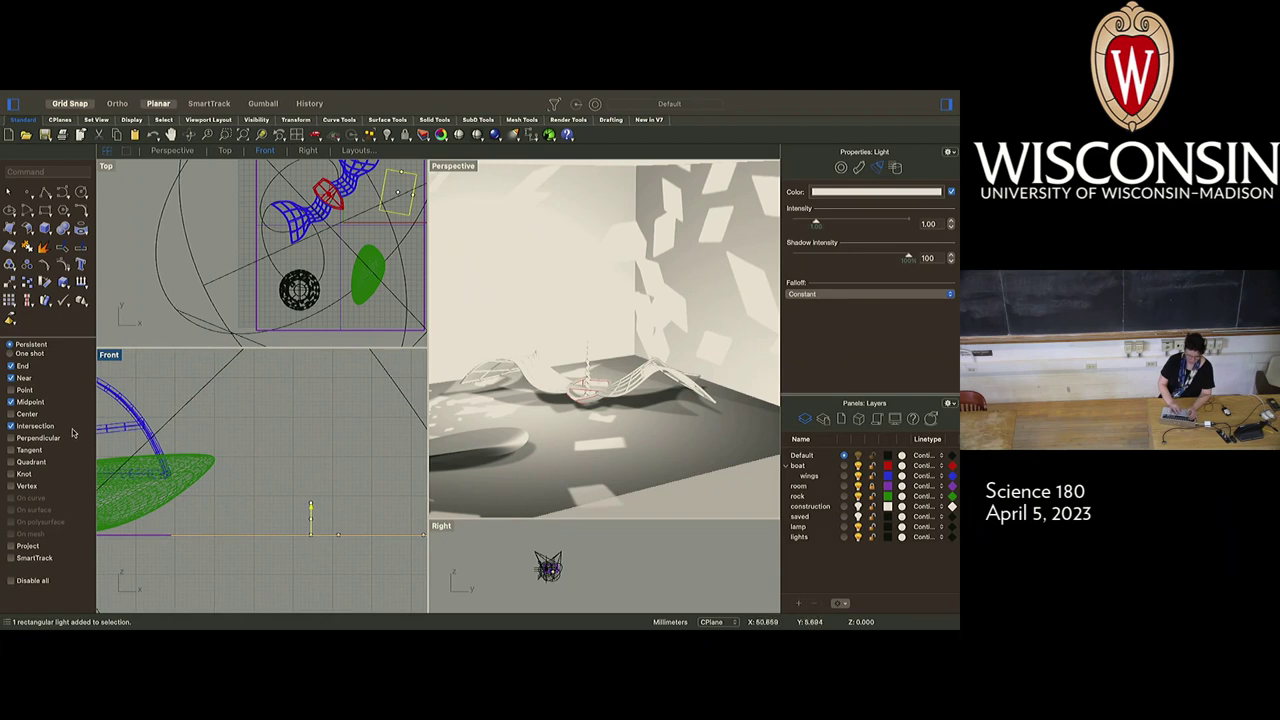
{"action": "left_click", "coordinate": [311, 505]}
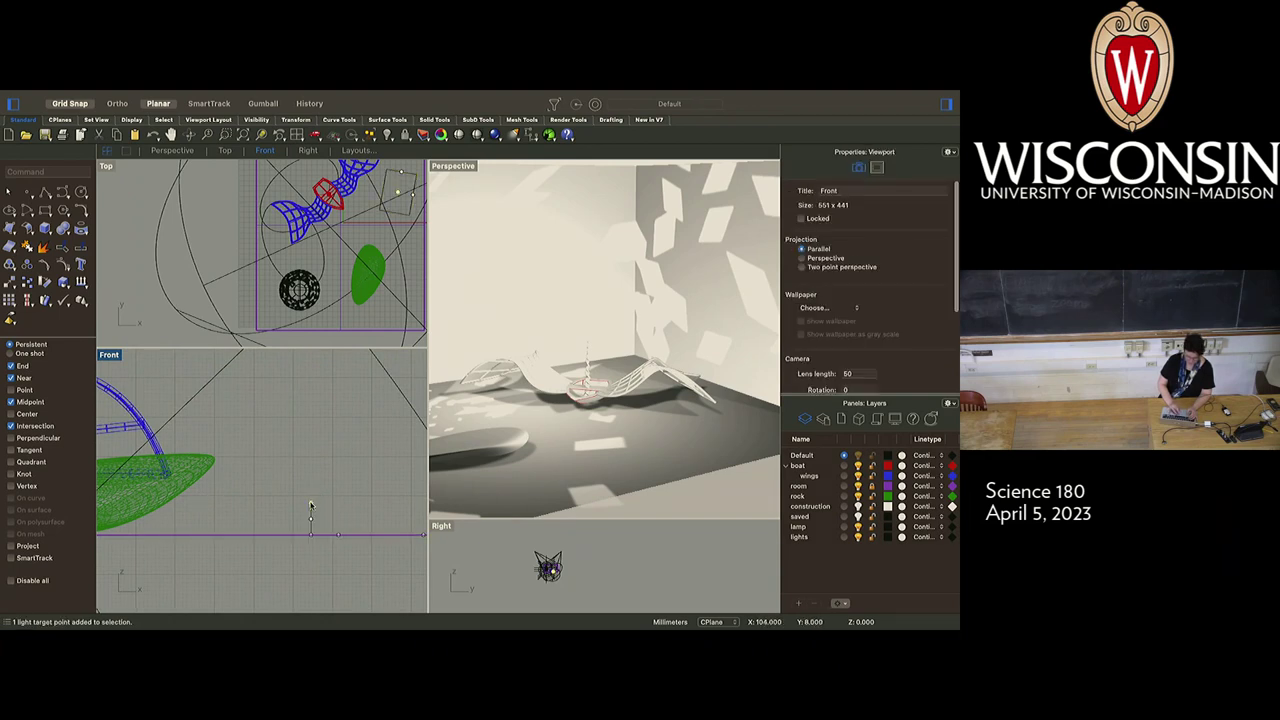
{"action": "left_click_drag", "start_coordinate": [311, 505], "coordinate": [230, 512]}
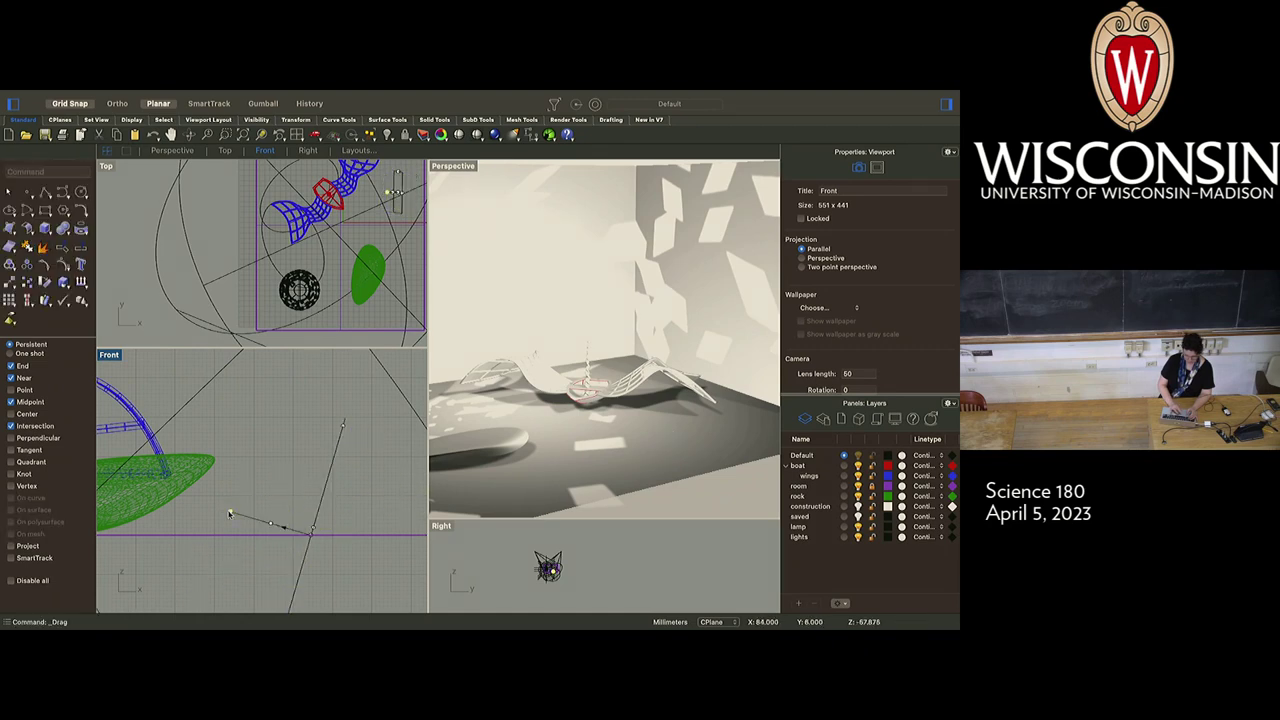
Raise the tilted rectangular light to near the room's ceiling in the front view to test its effect, and delete it
{"action": "left_click", "coordinate": [324, 496]}
{"action": "scroll", "coordinate": [326, 496], "scroll_direction": "down", "scroll_amount": 6}
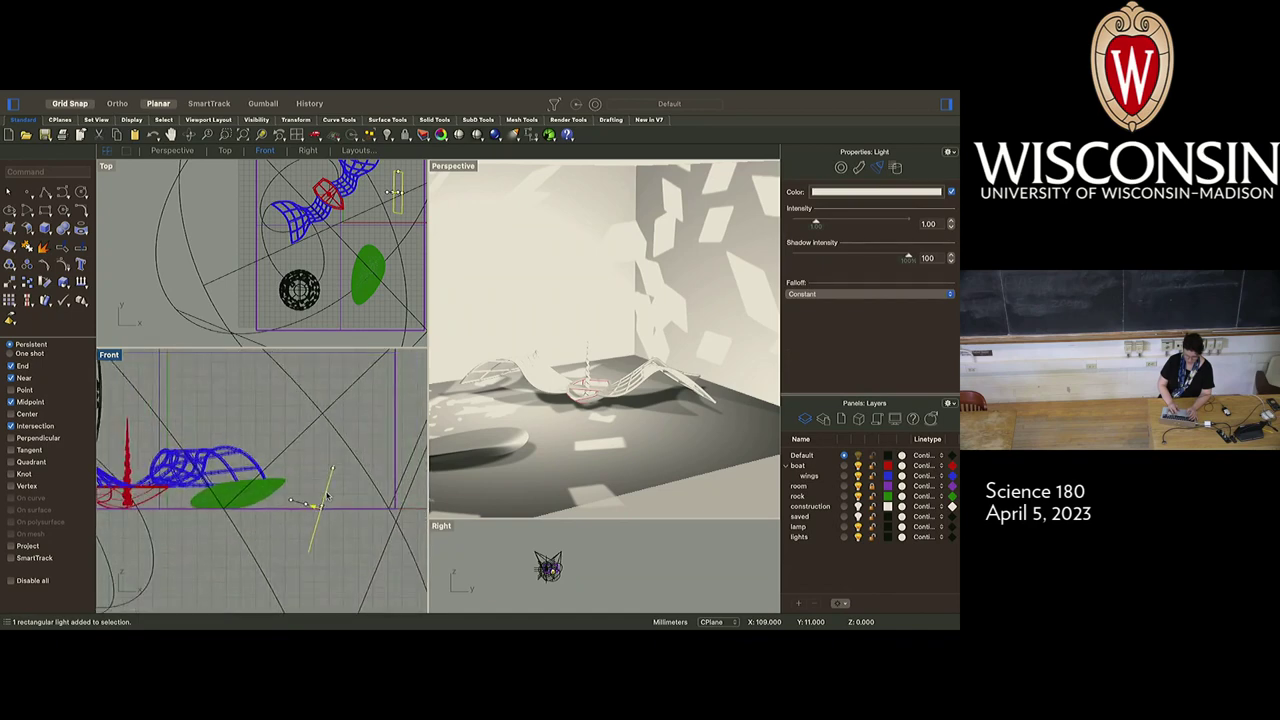
{"action": "left_click_drag", "start_coordinate": [324, 497], "coordinate": [330, 390]}
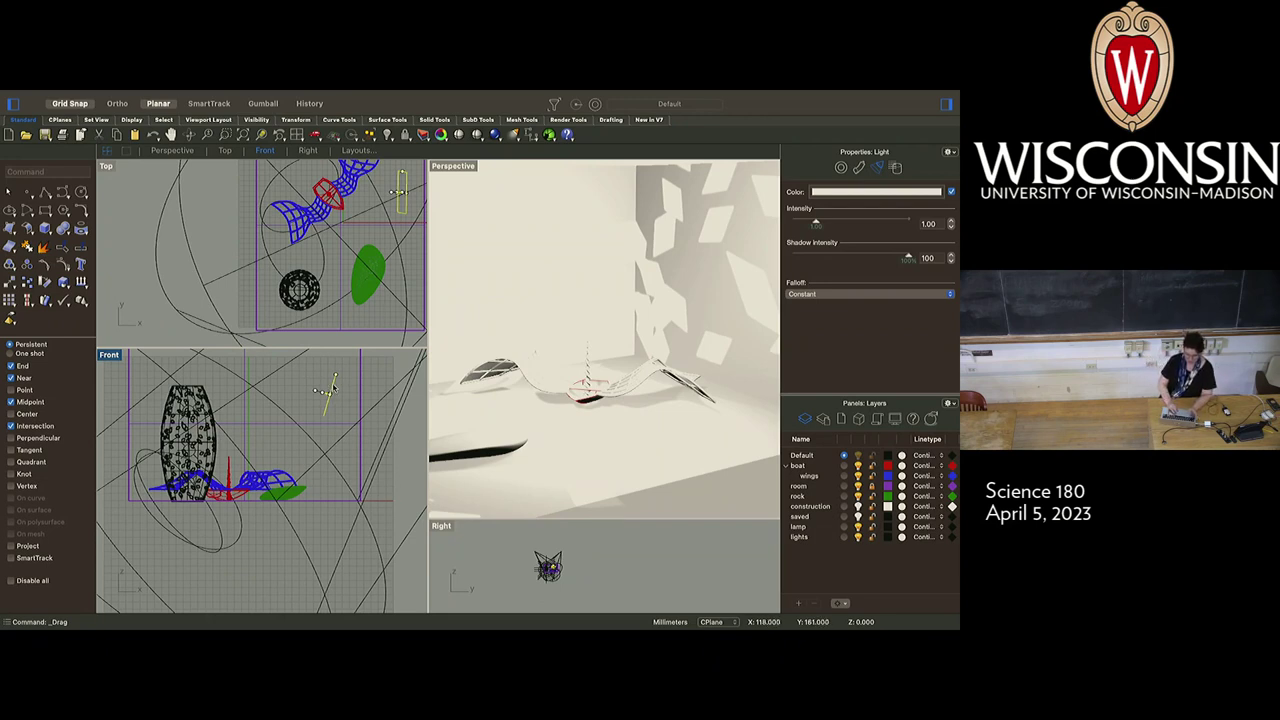
{"action": "key", "text": "Delete"}
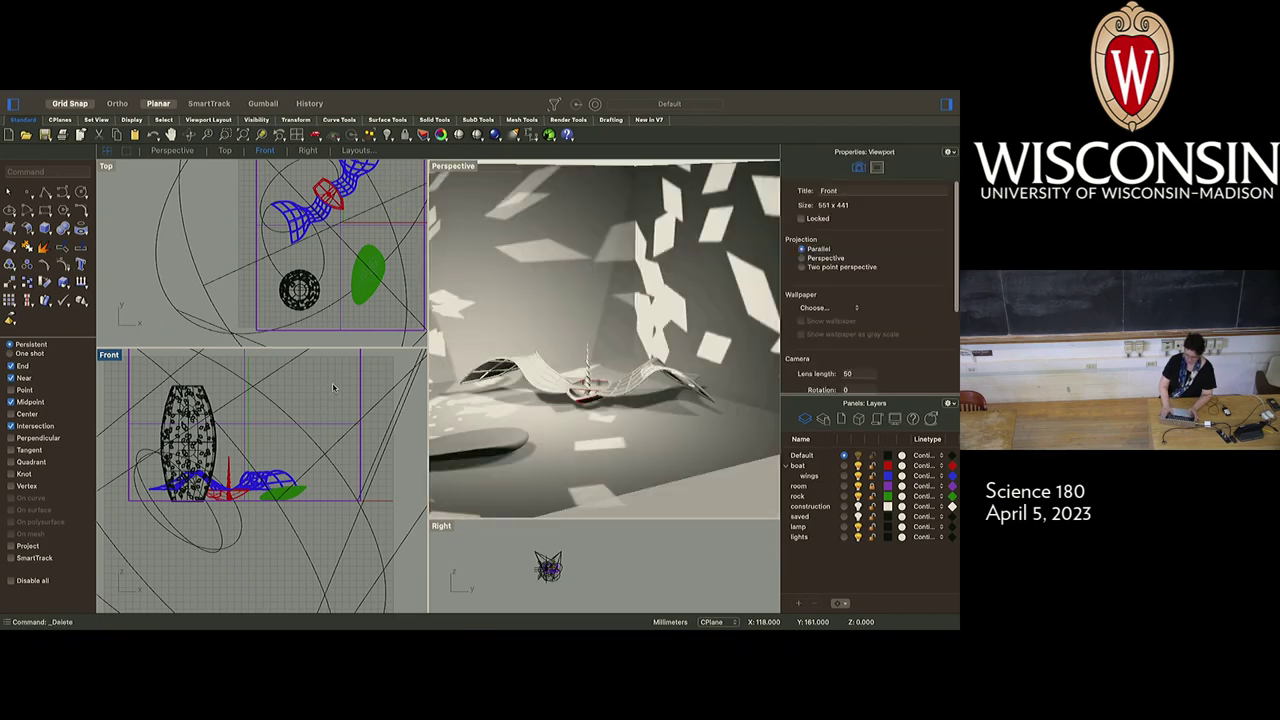
Try a directional light shining from outside the room's upper right corner down to the floor by the opposite wall, and delete it
{"action": "left_click", "coordinate": [514, 134]}
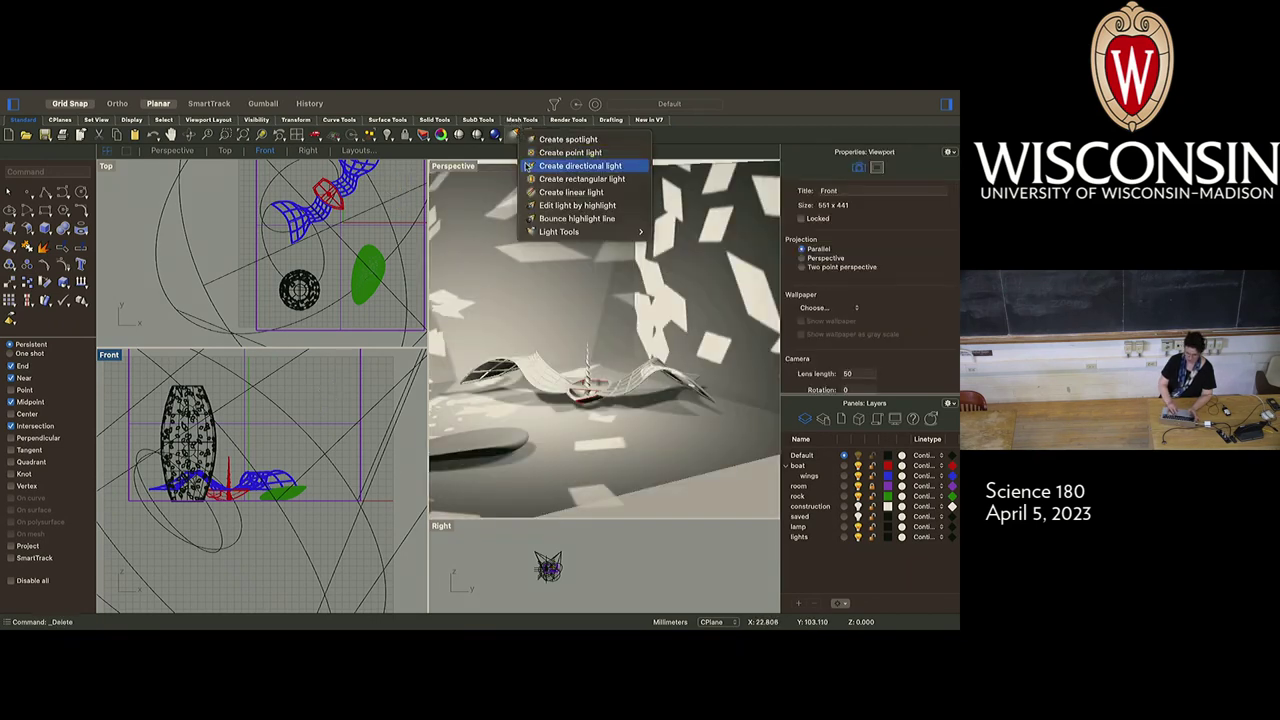
{"action": "left_click", "coordinate": [540, 166]}
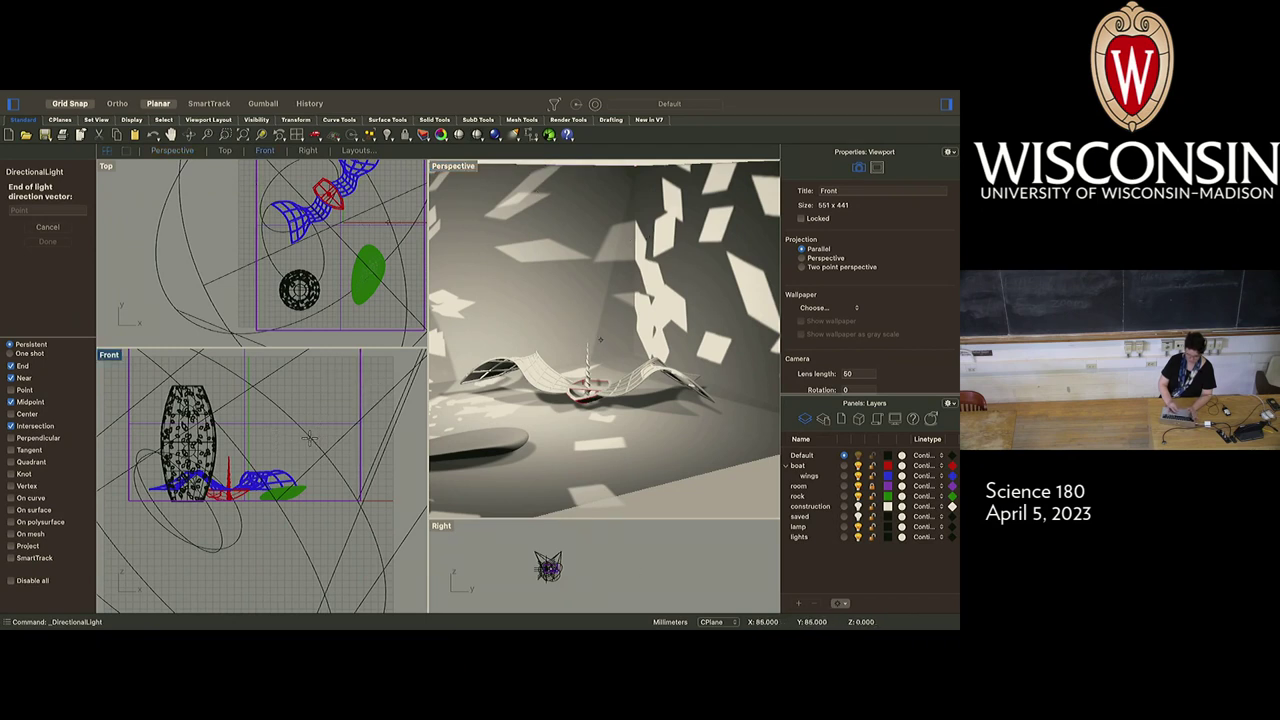
{"action": "scroll", "coordinate": [318, 212], "scroll_direction": "up", "scroll_amount": 3}
{"action": "scroll", "coordinate": [318, 212], "scroll_direction": "up", "scroll_amount": 3}
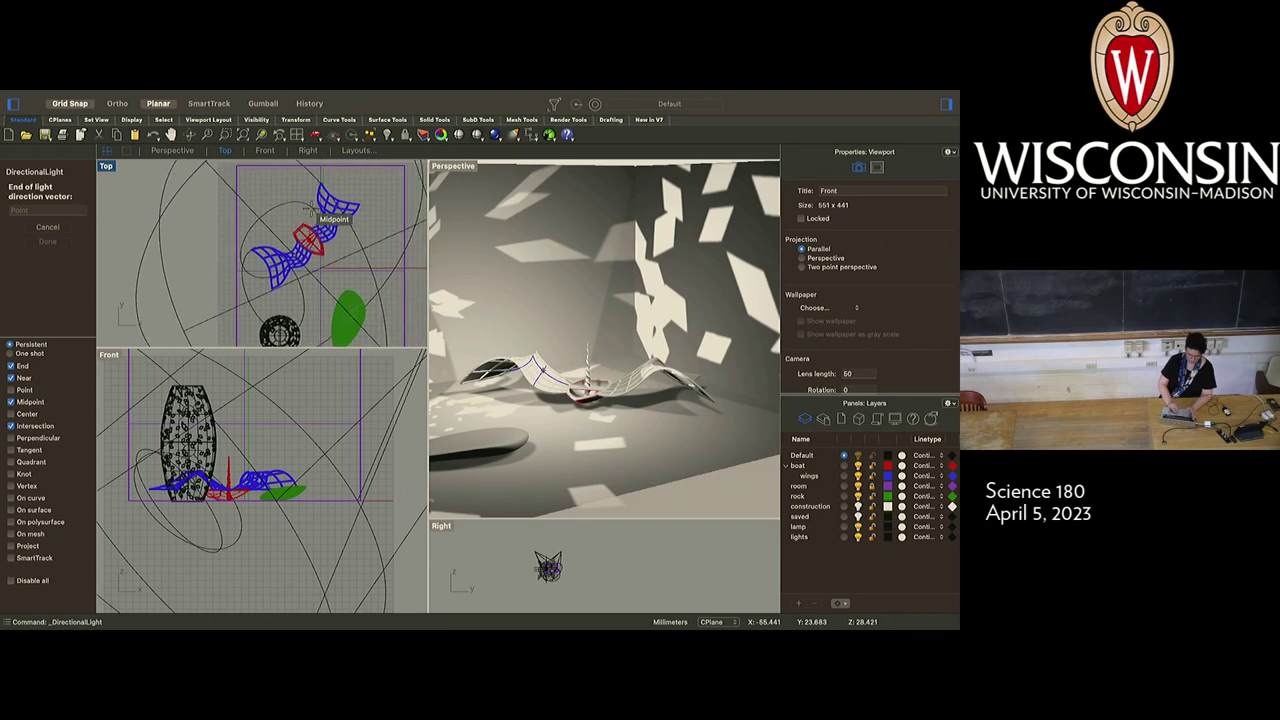
{"action": "left_click", "coordinate": [251, 180]}
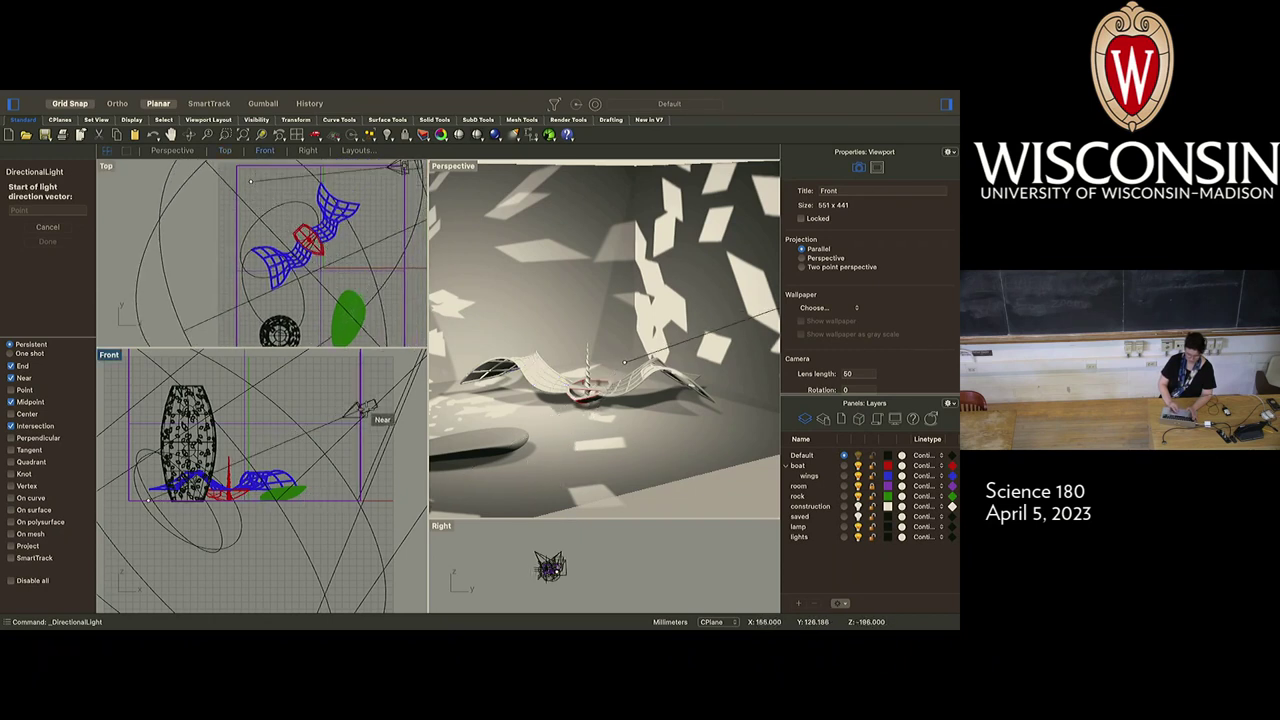
{"action": "scroll", "coordinate": [366, 410], "scroll_direction": "up", "scroll_amount": 1}
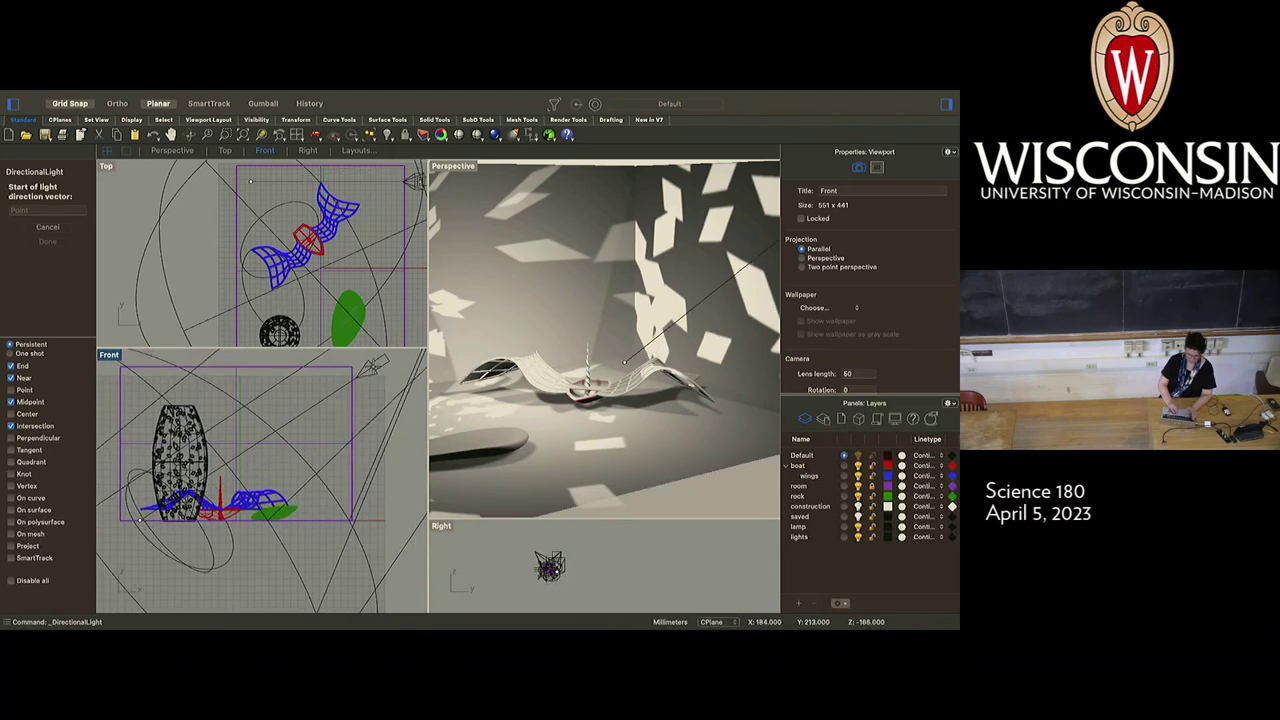
{"action": "left_click", "coordinate": [374, 370]}
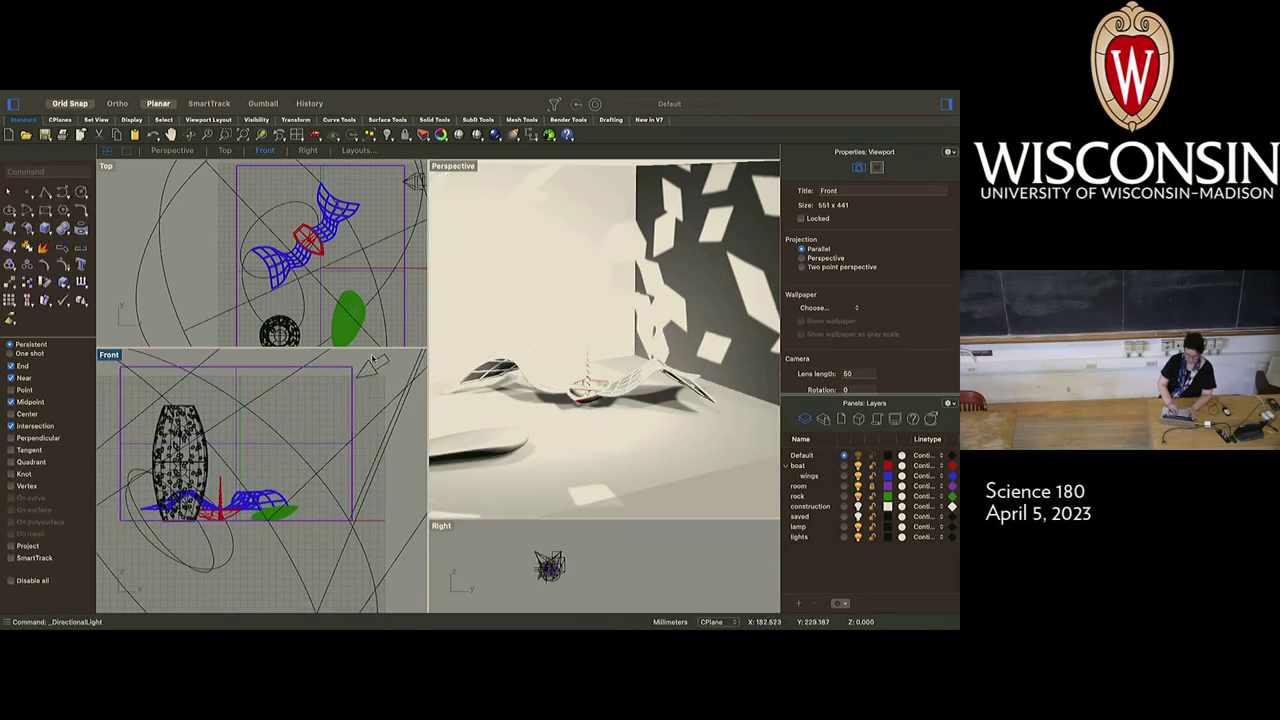
{"action": "left_click", "coordinate": [374, 368]}
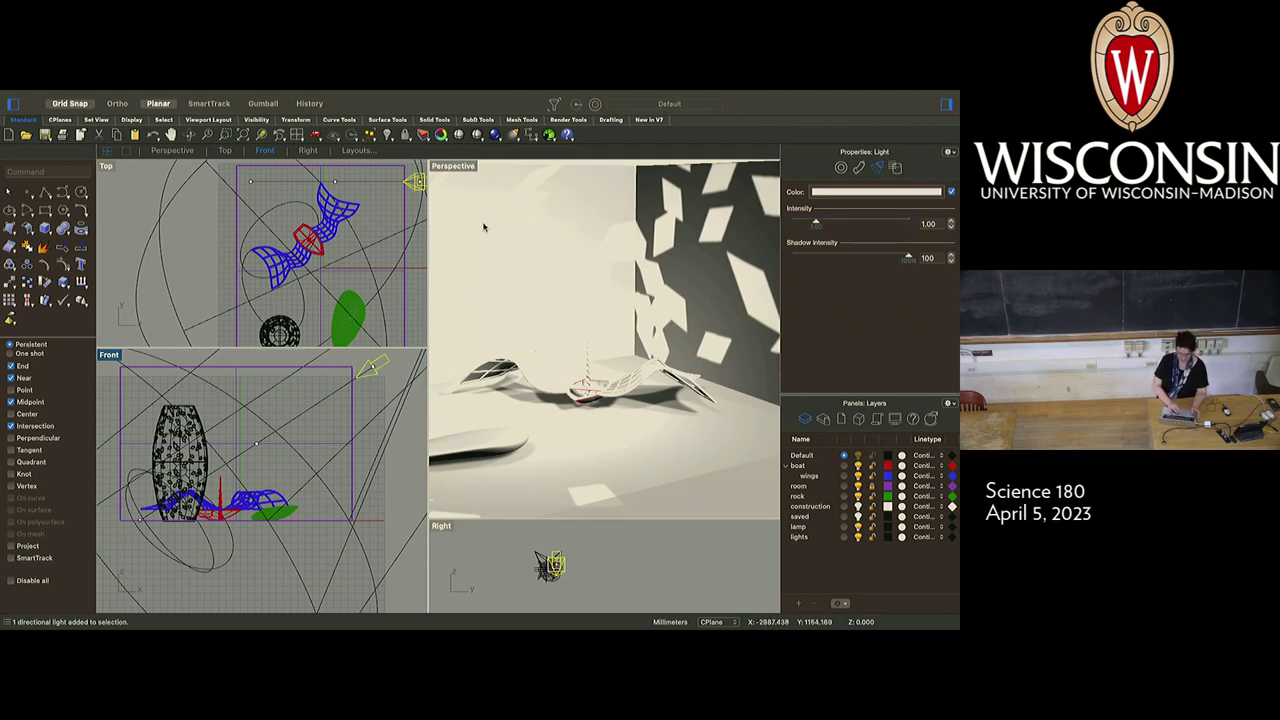
{"action": "key", "text": "Delete"}
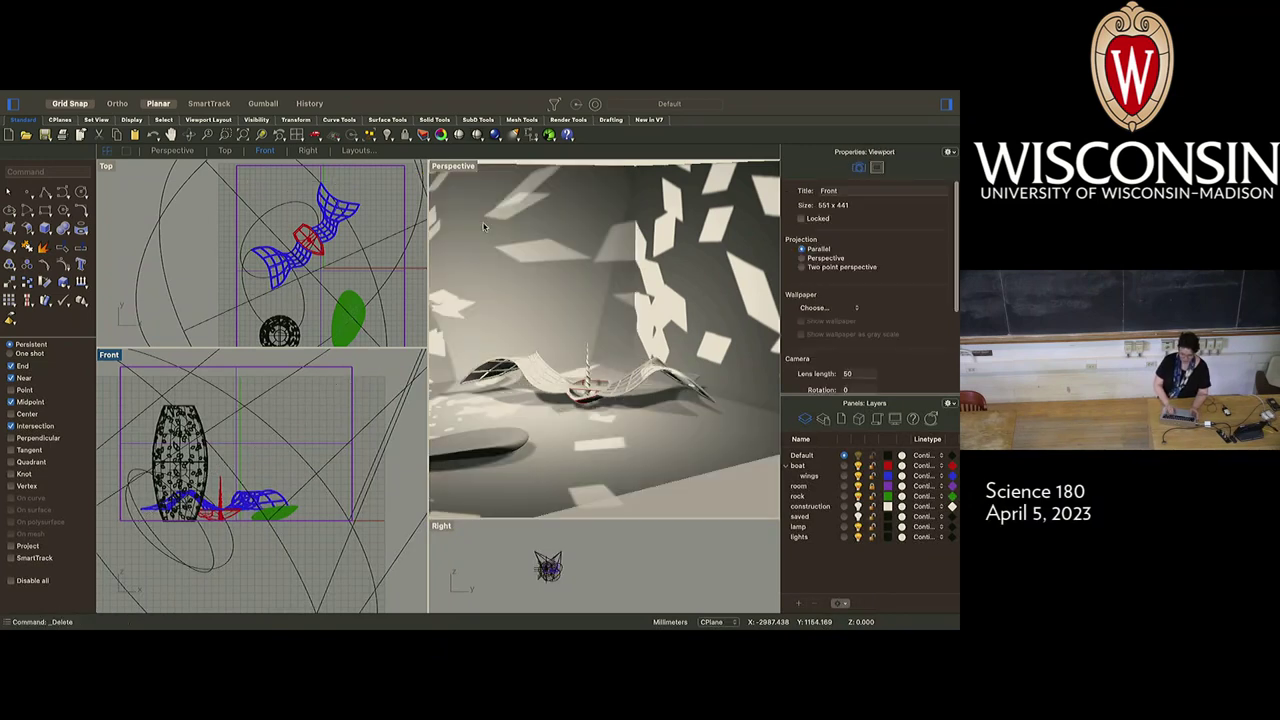
Frame the whole room with the lamp, boat and projected light pattern in the perspective view
{"action": "left_click", "coordinate": [514, 134]}
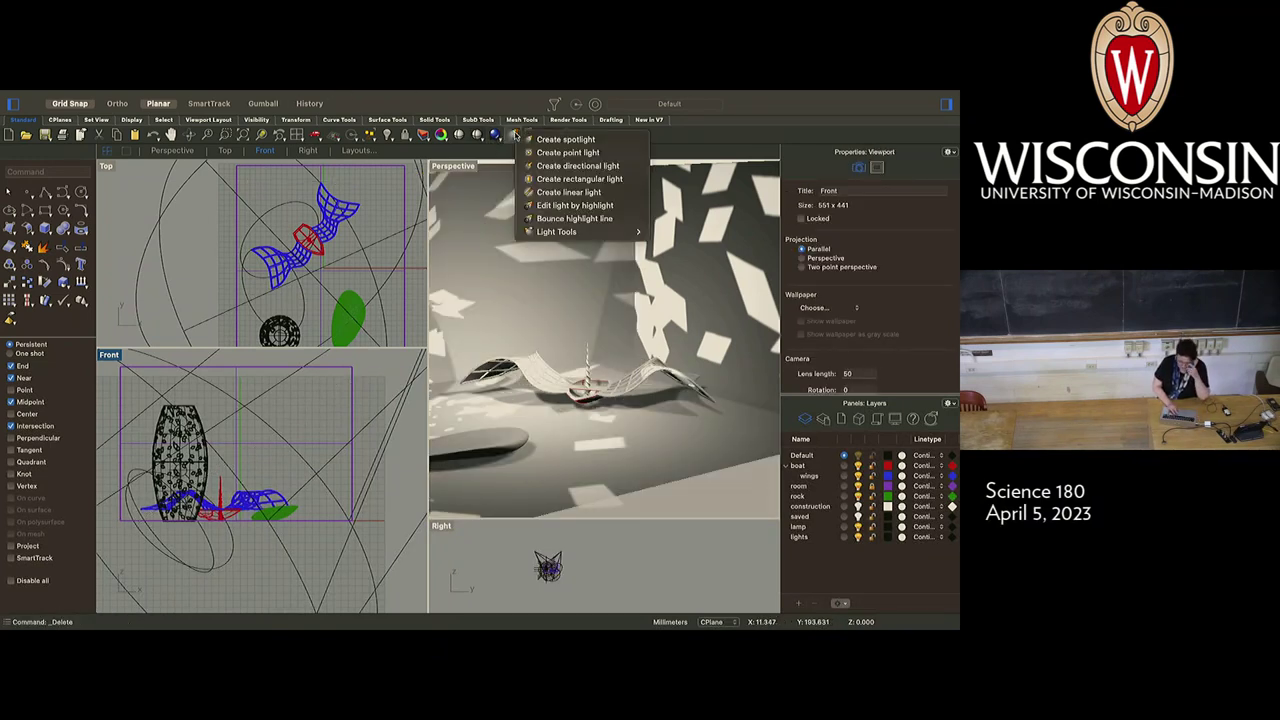
{"action": "left_click", "coordinate": [518, 106]}
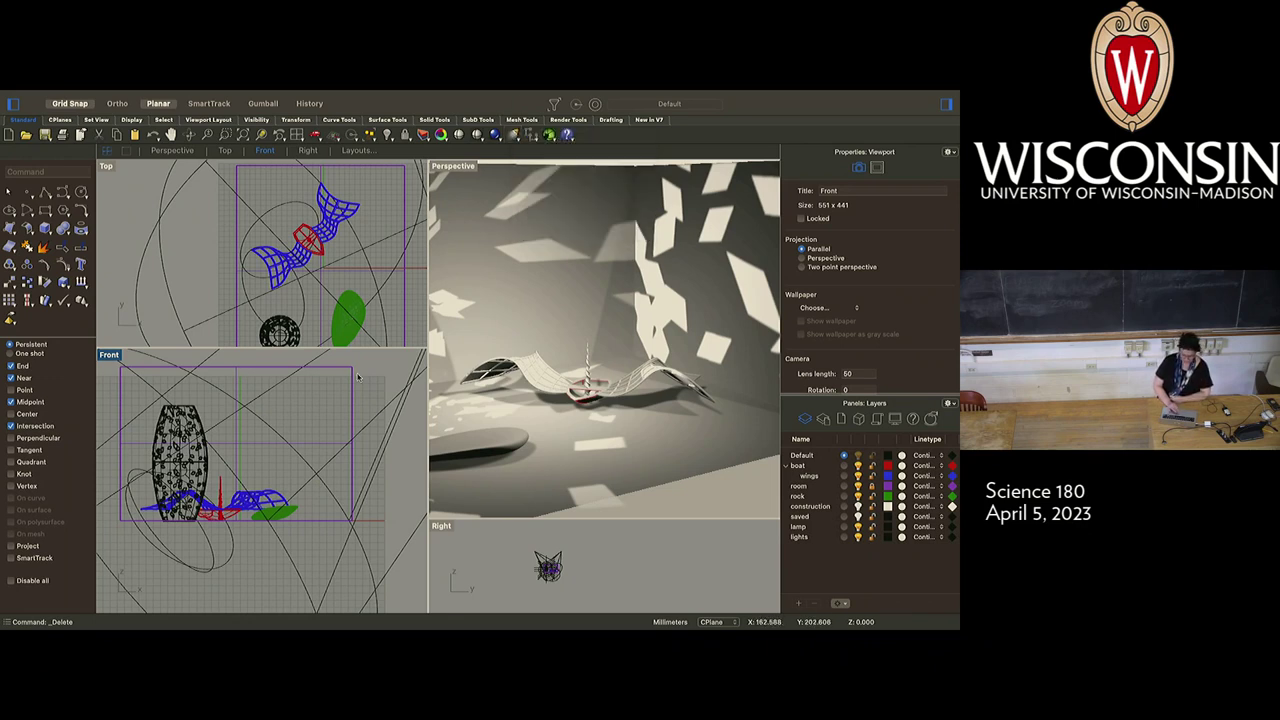
{"action": "scroll", "coordinate": [508, 488], "scroll_direction": "down", "scroll_amount": 5}
{"action": "scroll", "coordinate": [508, 488], "scroll_direction": "down", "scroll_amount": 5}
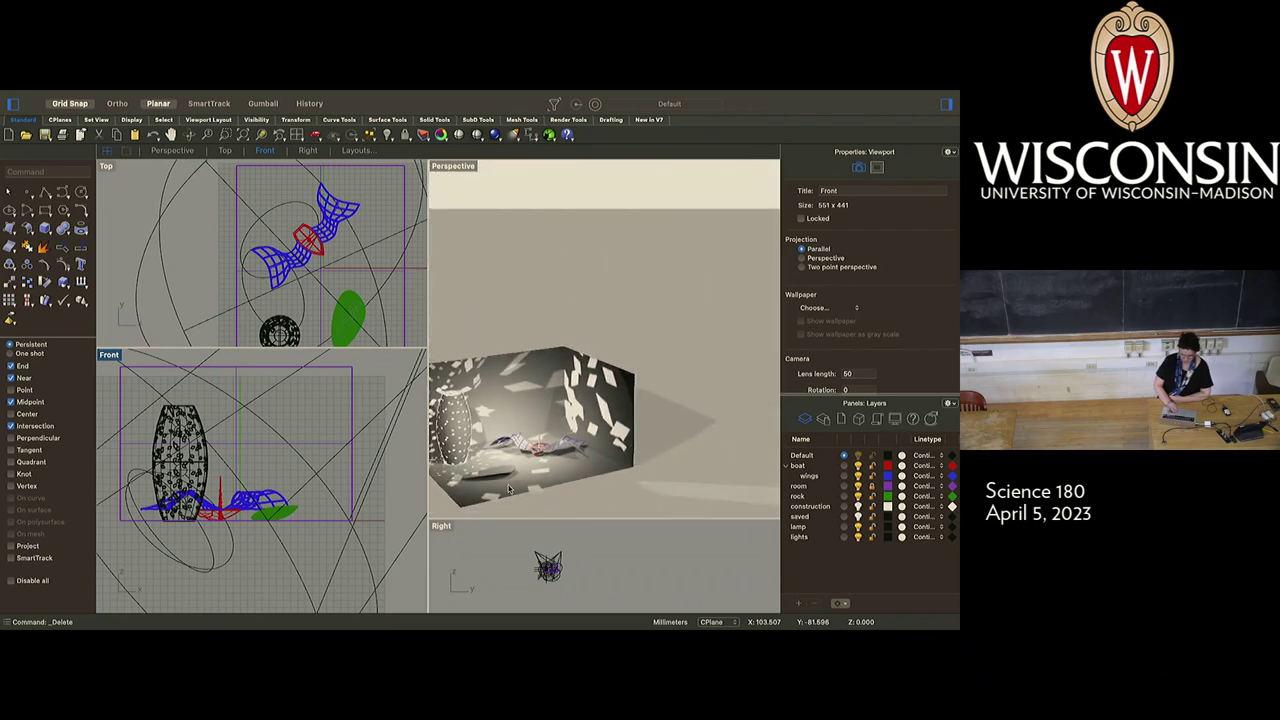
{"action": "right_click_drag", "start_coordinate": [508, 488], "coordinate": [630, 430]}
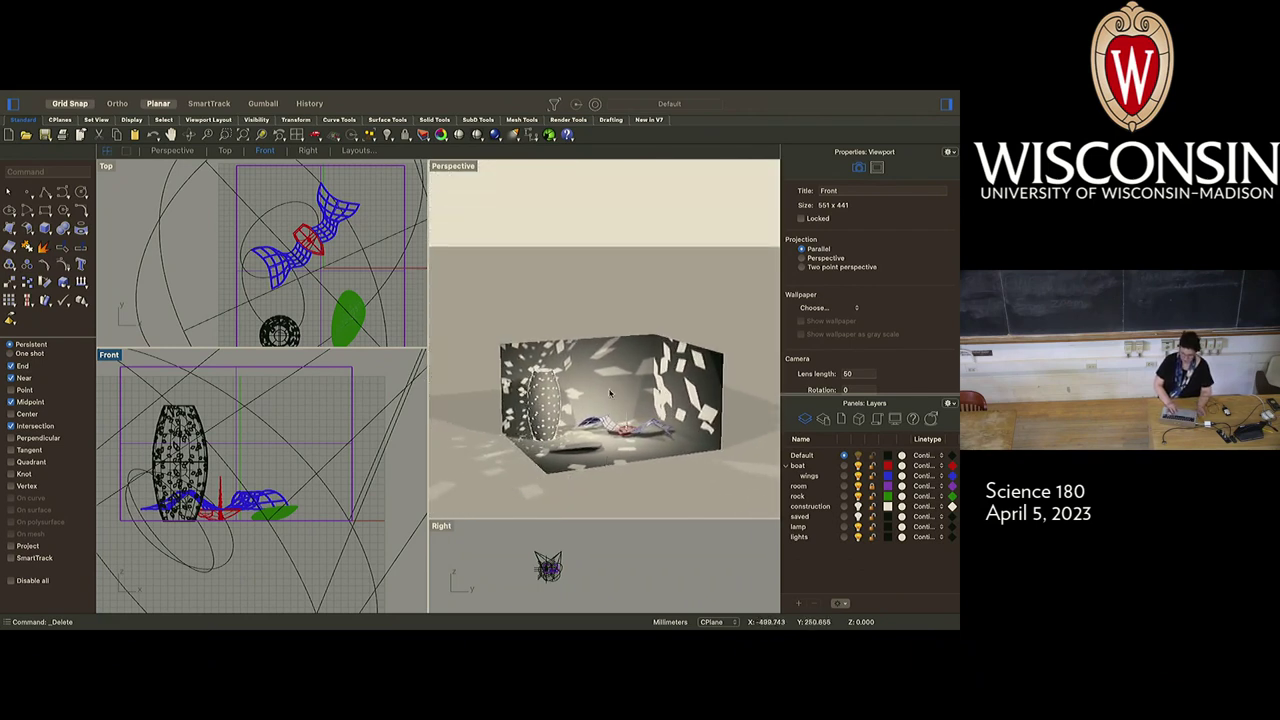